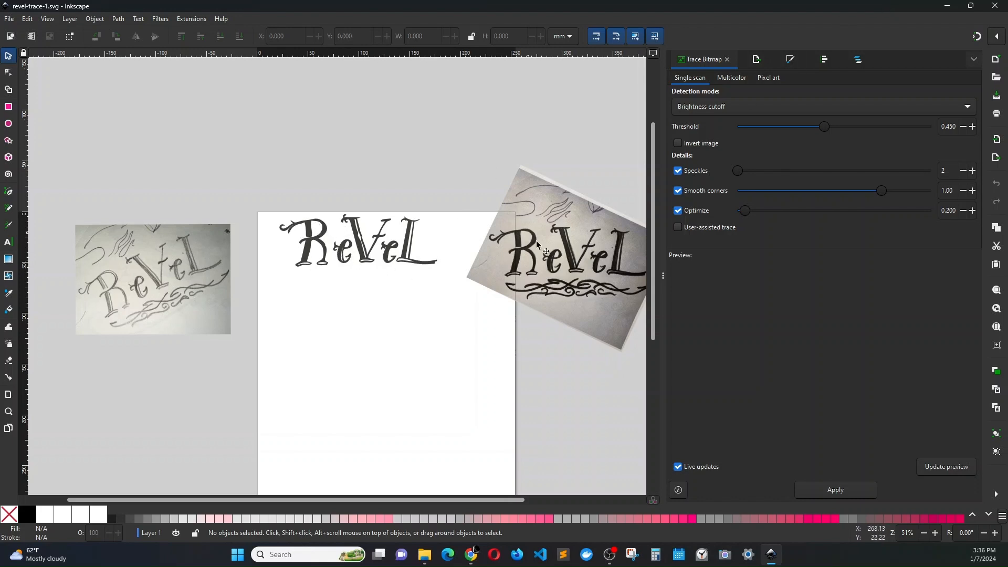
Switch to the 1001 Fonts page in the browser, add the angular tag to the display techno fonts and browse the results.
click(948, 6)
click(225, 10)
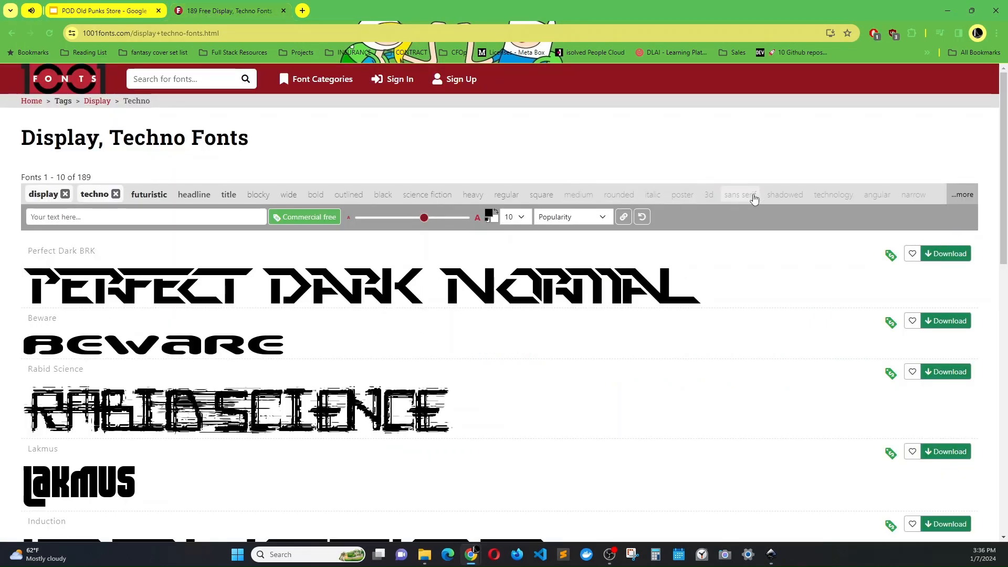
click(866, 202)
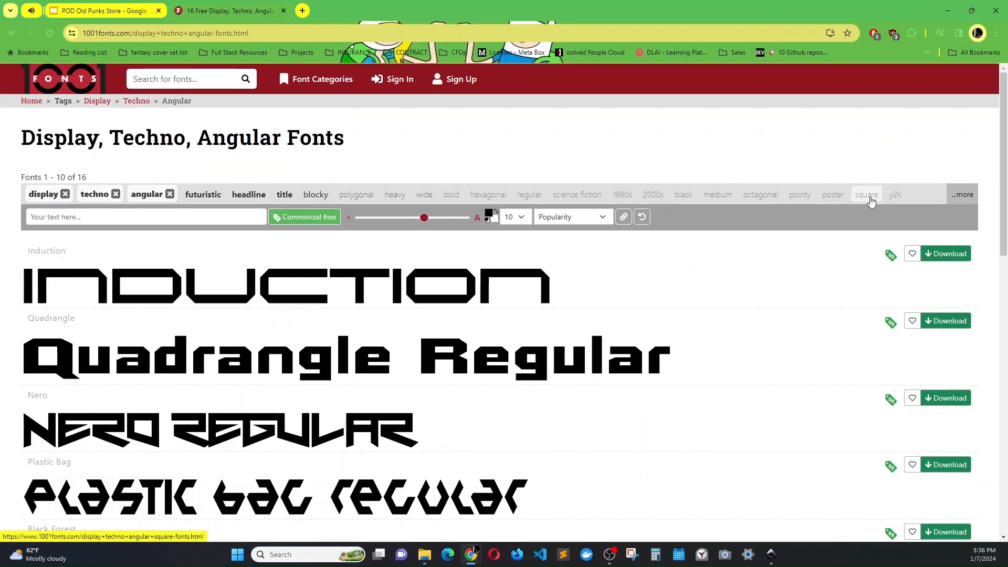
scroll(688, 352, down, 9)
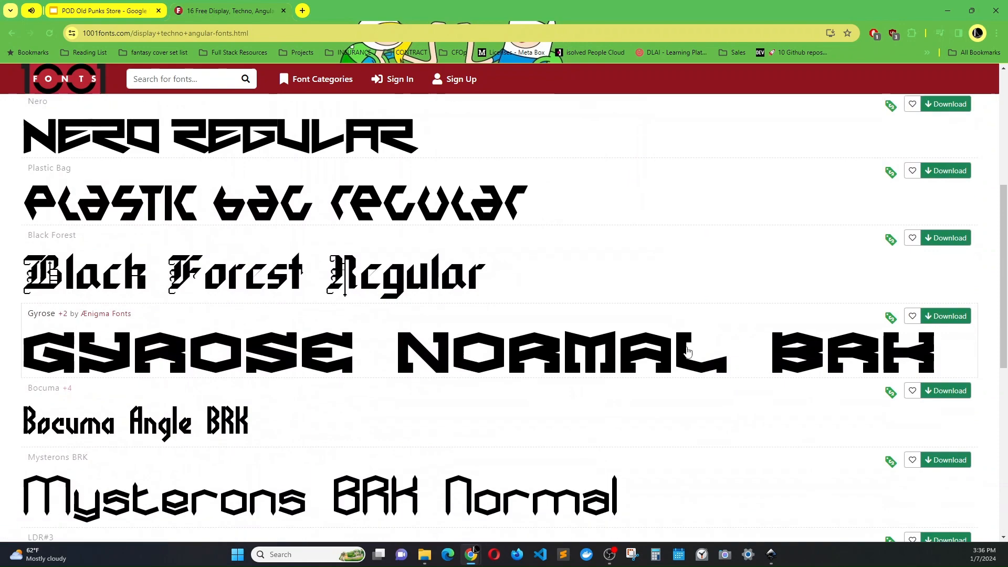
scroll(683, 350, down, 4)
scroll(678, 349, up, 9)
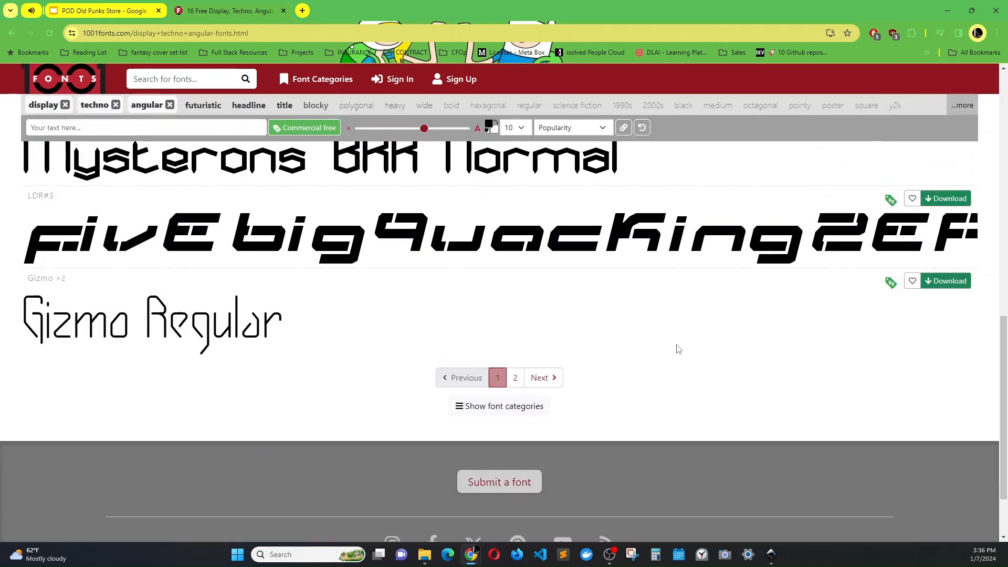
scroll(676, 350, up, 4)
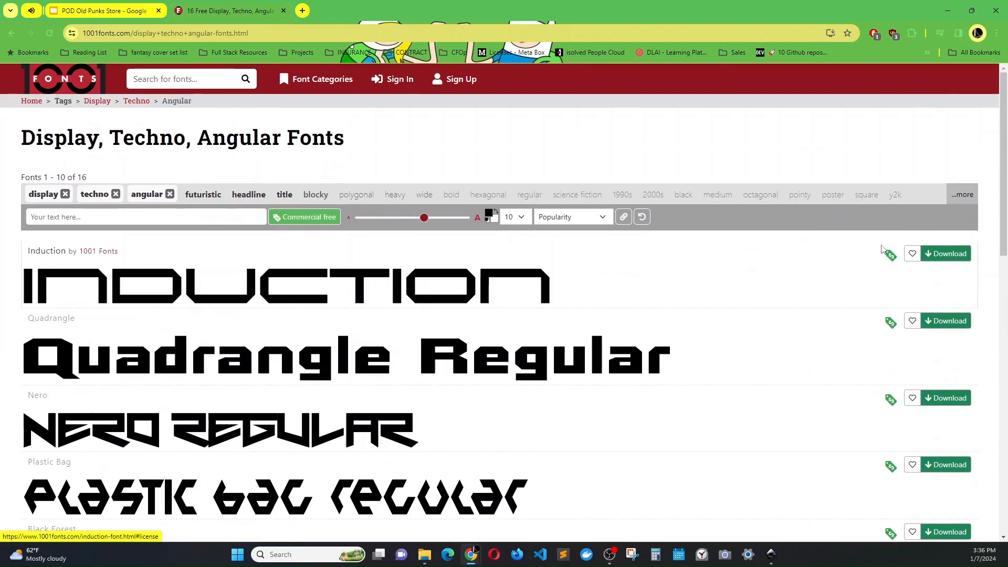
Add the square and poster tags to the font filter and remove techno, angular and square, keeping display and poster.
click(865, 196)
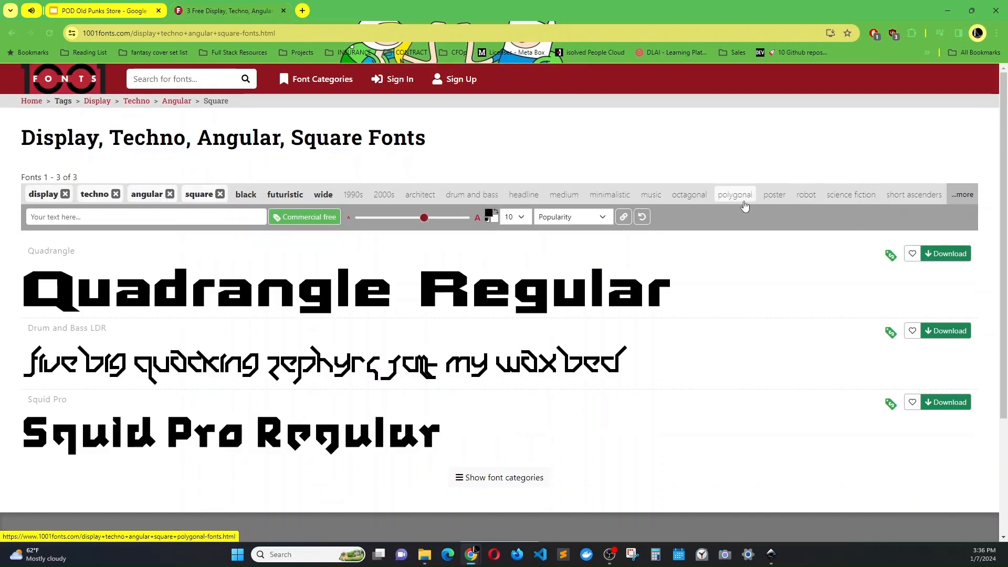
click(773, 197)
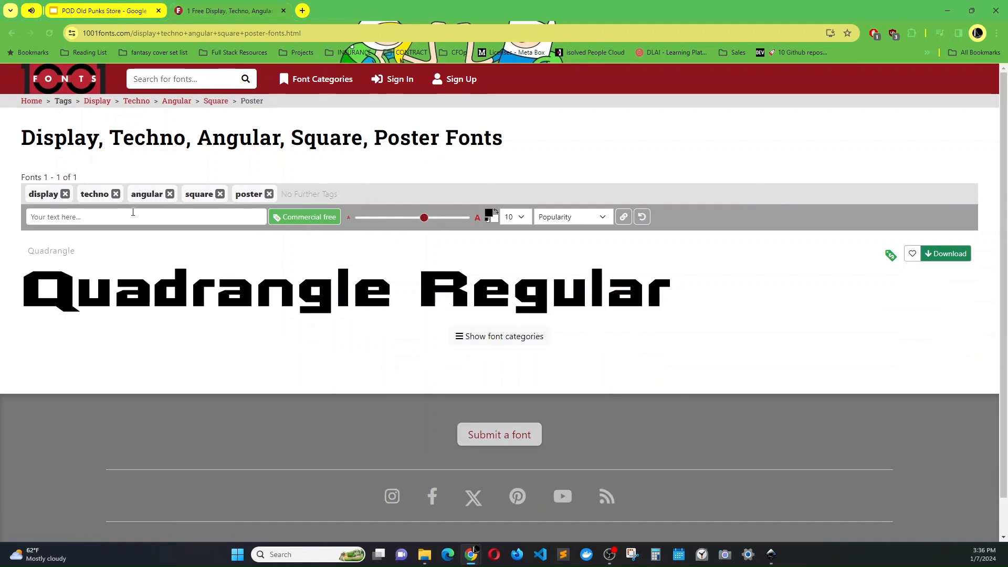
click(116, 194)
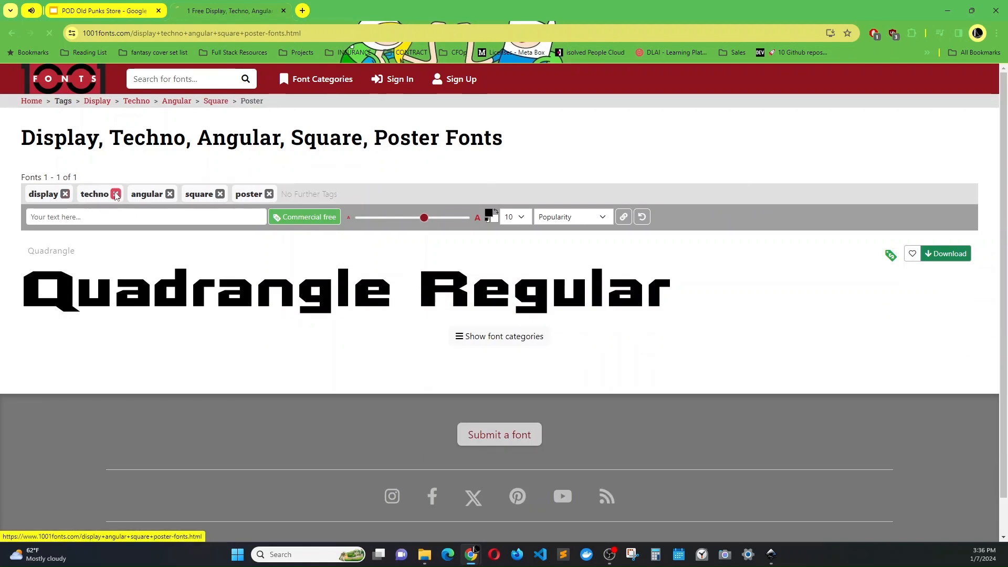
click(119, 194)
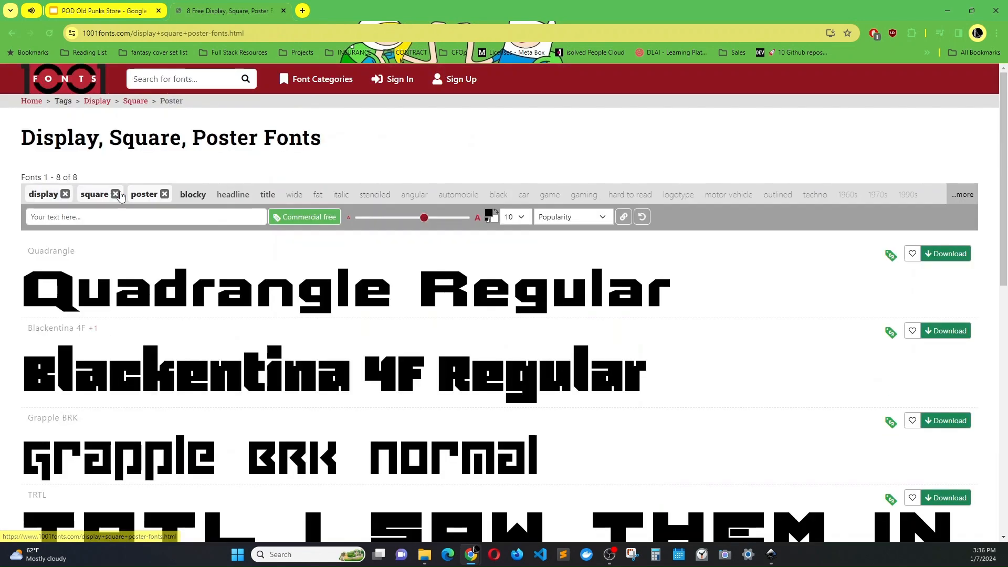
click(115, 195)
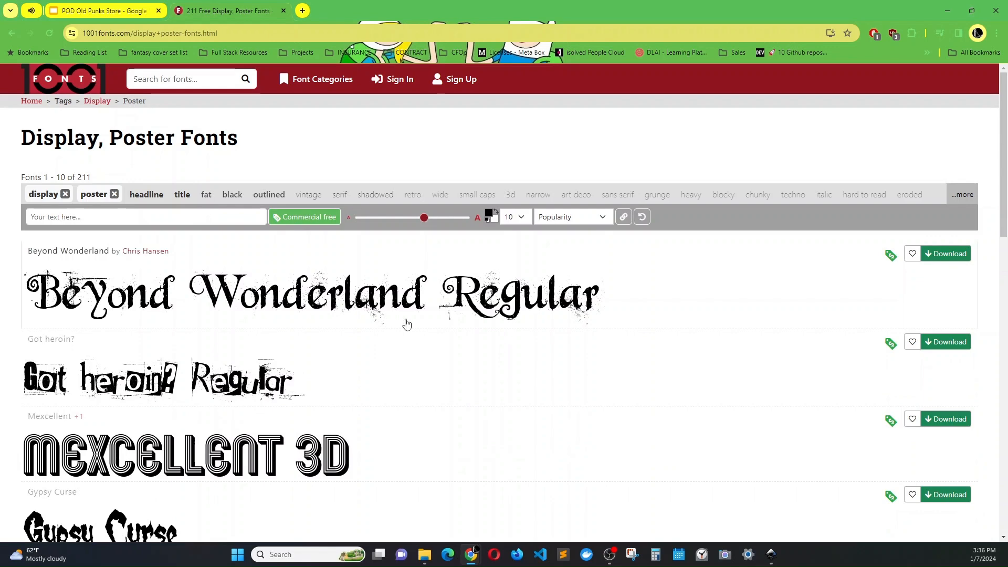
Browse the display poster fonts and narrow the list with the serif tag.
scroll(645, 393, down, 3)
scroll(645, 393, down, 4)
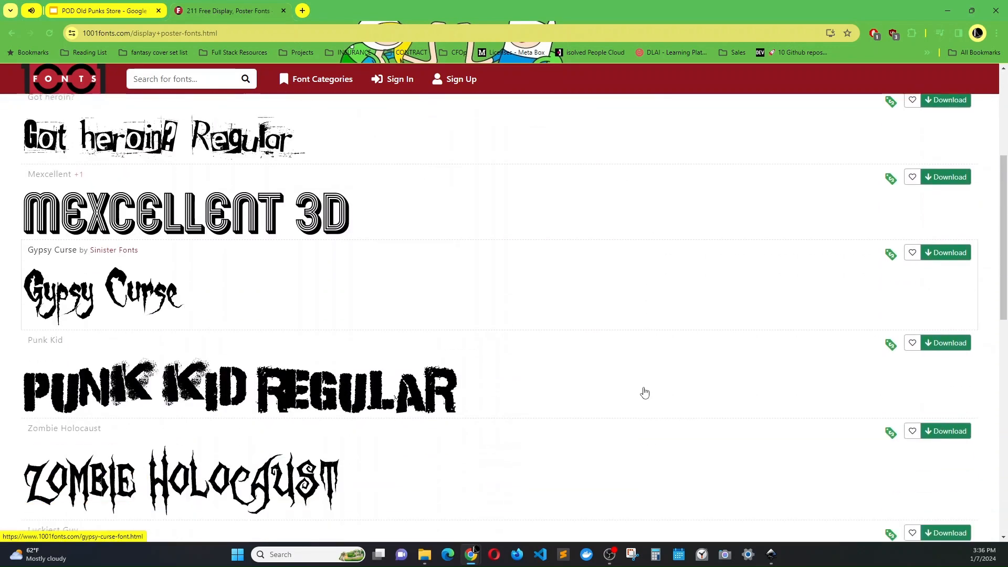
scroll(645, 393, down, 4)
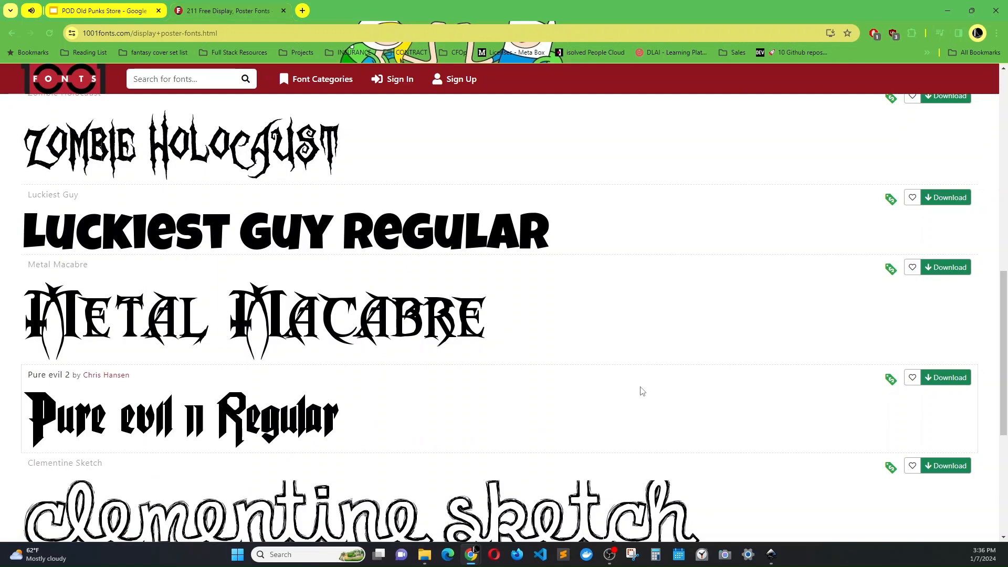
scroll(640, 388, up, 12)
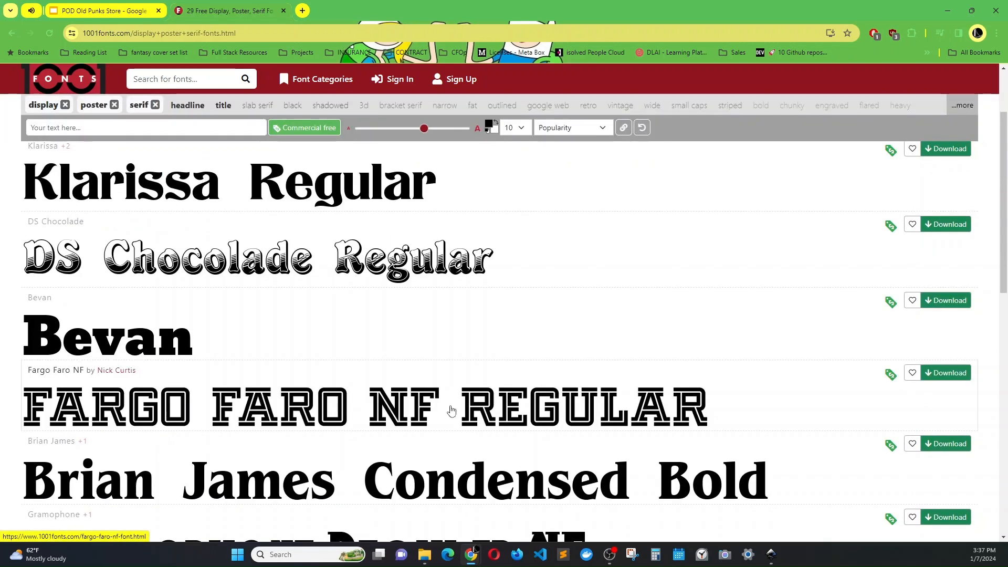
Turn off the commercial-free filter and browse the display, poster, serif fonts through to page 3.
scroll(452, 410, down, 6)
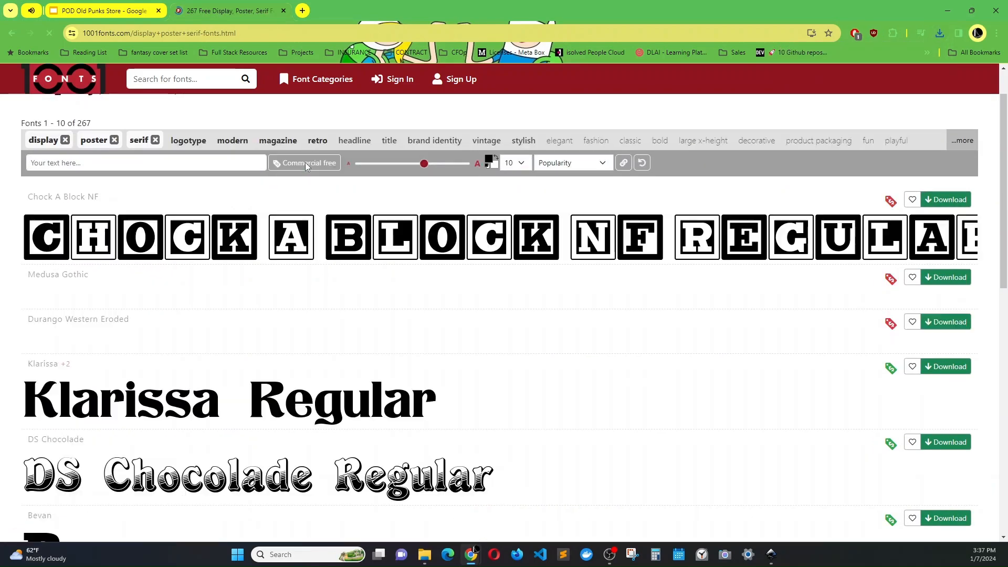
scroll(451, 264, down, 2)
scroll(452, 264, down, 10)
click(468, 292)
scroll(471, 295, down, 8)
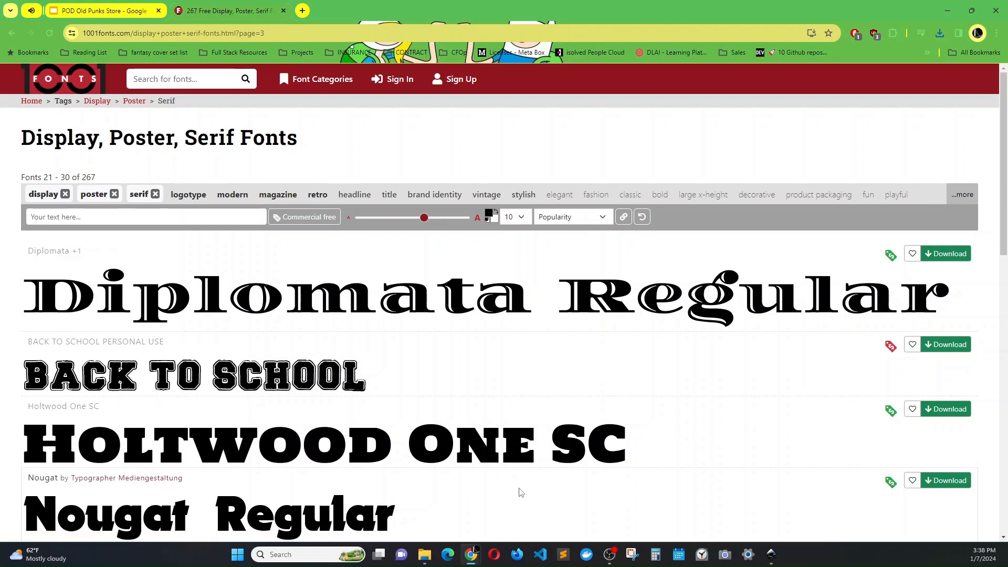
click(771, 555)
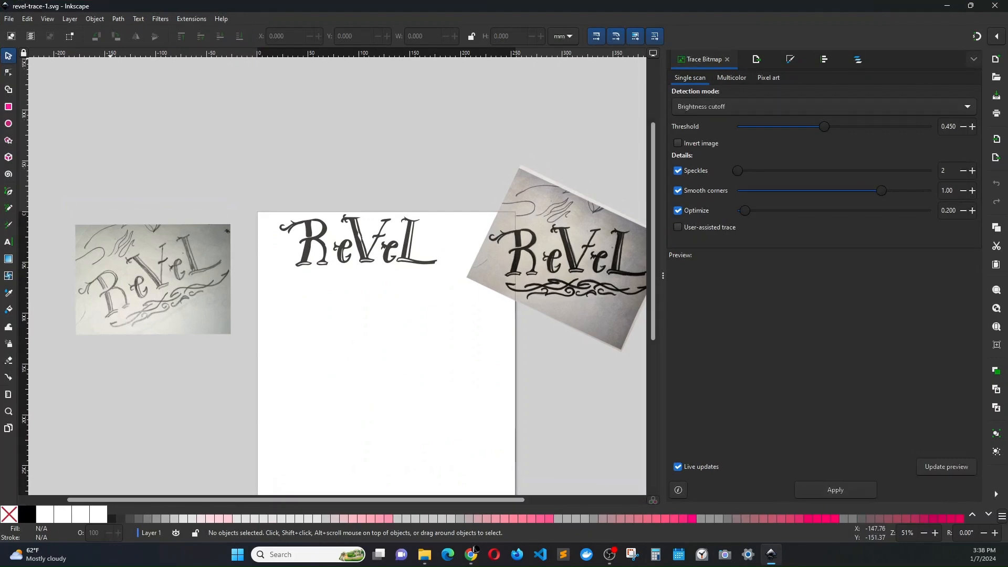
click(471, 553)
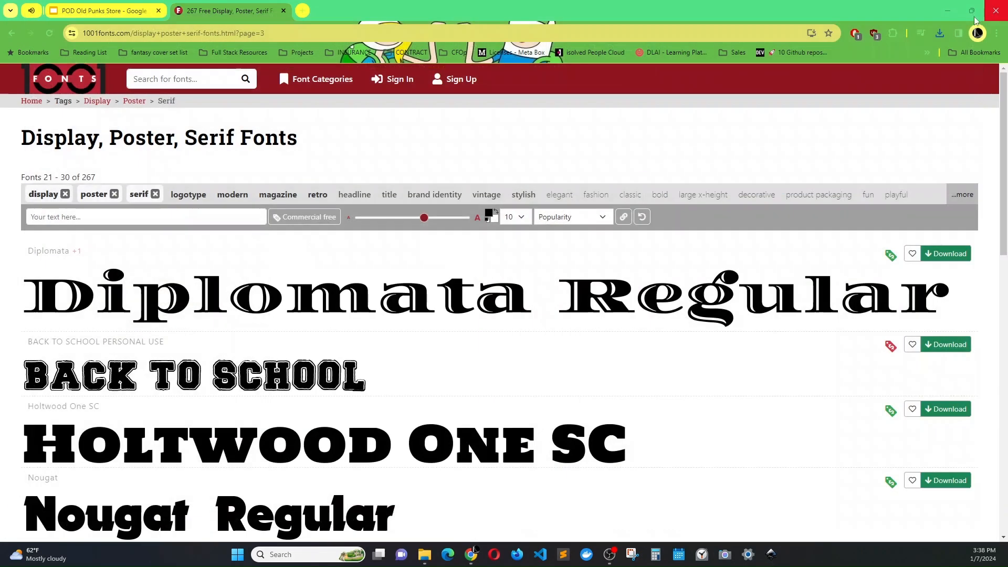
Open the downloaded diplomata.zip archive from the browser's recent downloads.
click(940, 33)
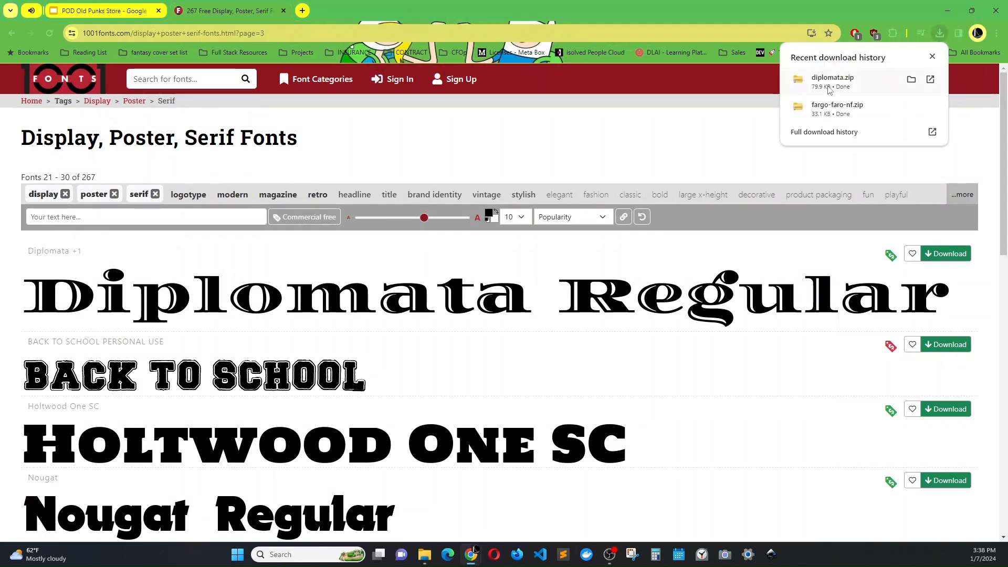
click(929, 80)
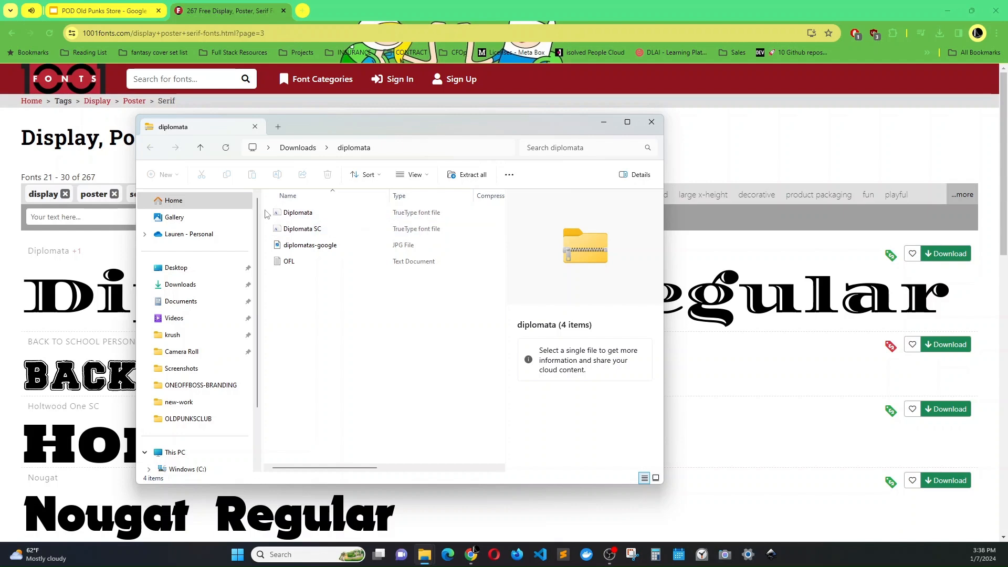
drag(267, 214, 298, 231)
right_click(298, 231)
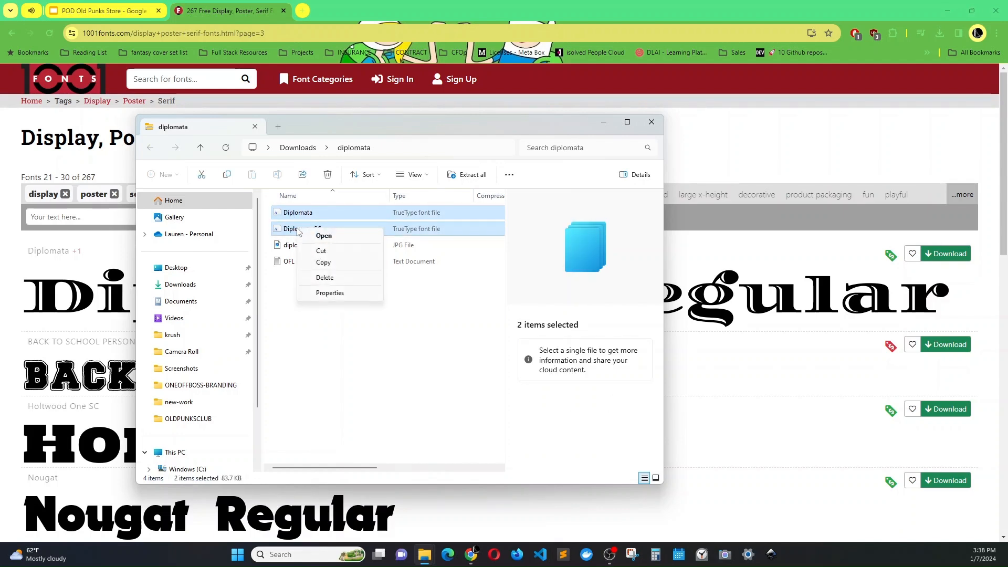
click(290, 305)
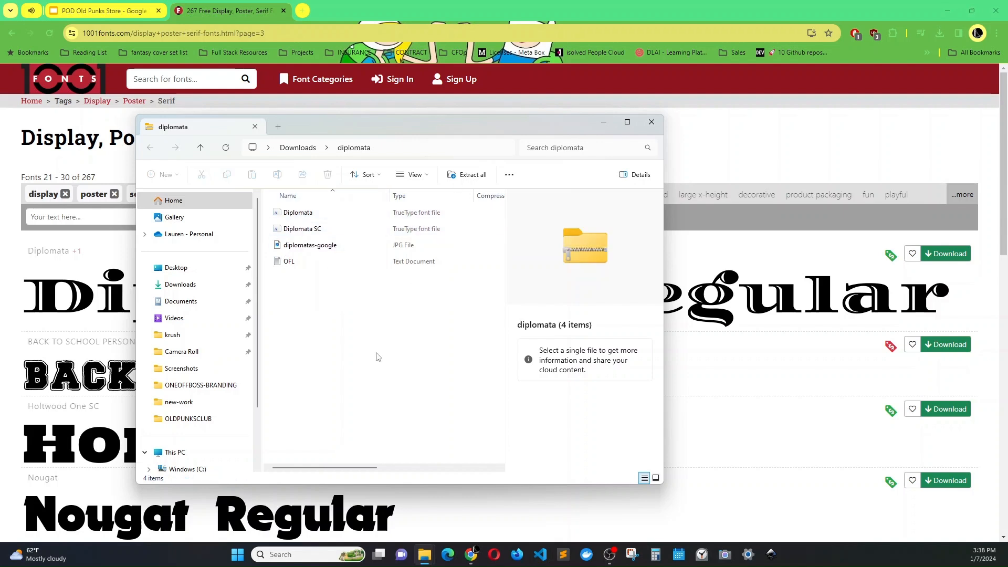
click(200, 148)
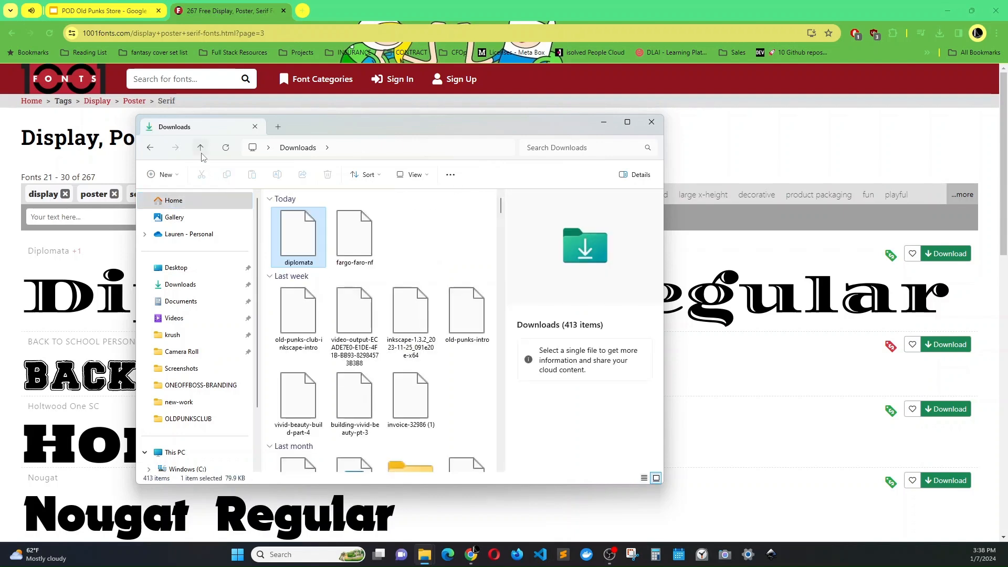
double_click(315, 229)
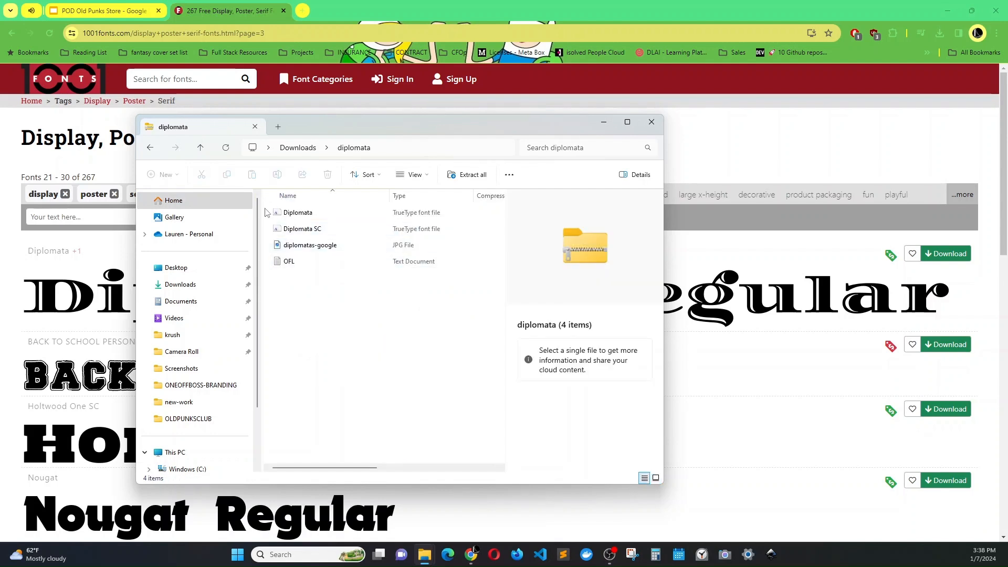
Open the Diplomata TrueType font file from the archive, install it and close its preview.
click(284, 215)
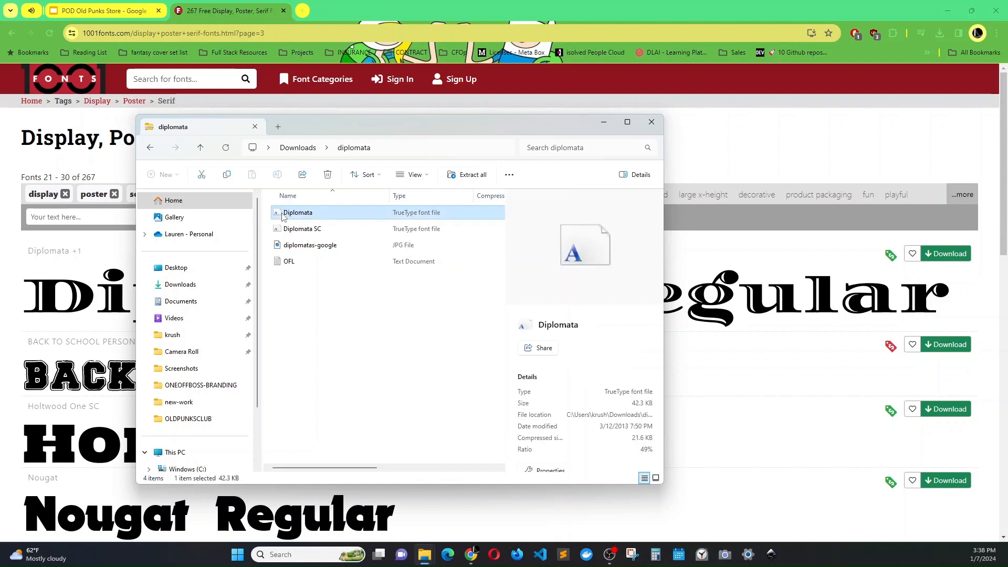
right_click(284, 216)
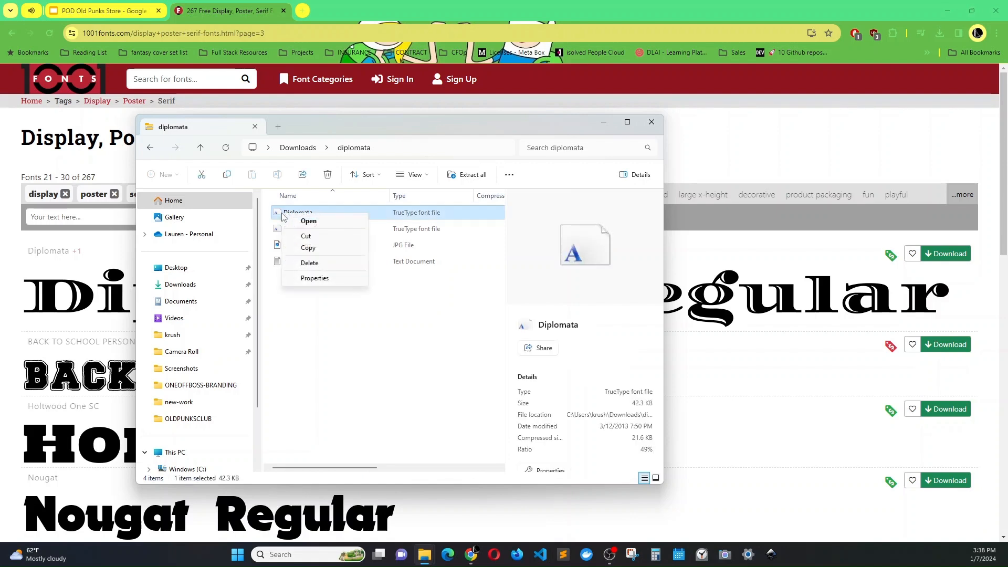
click(315, 224)
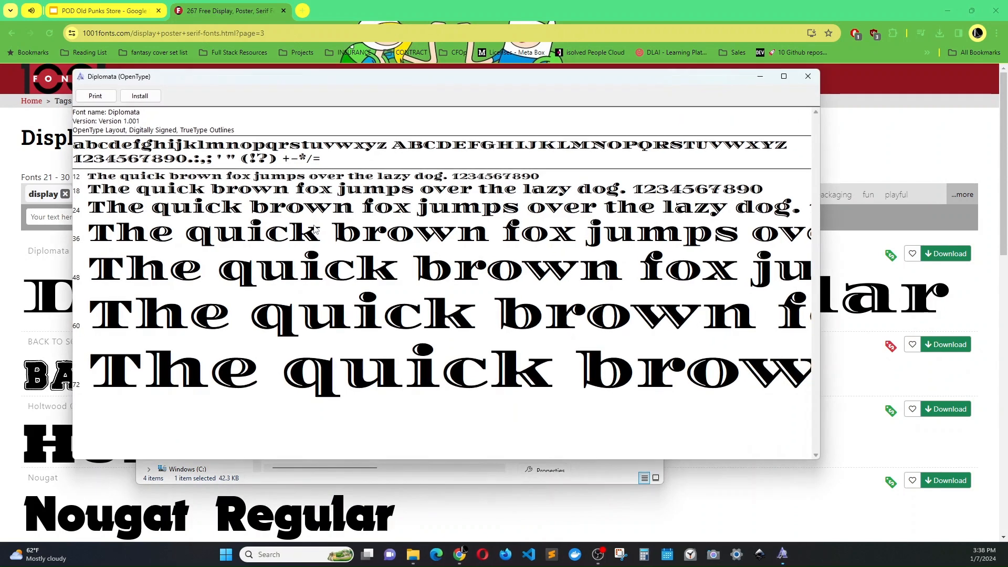
click(139, 96)
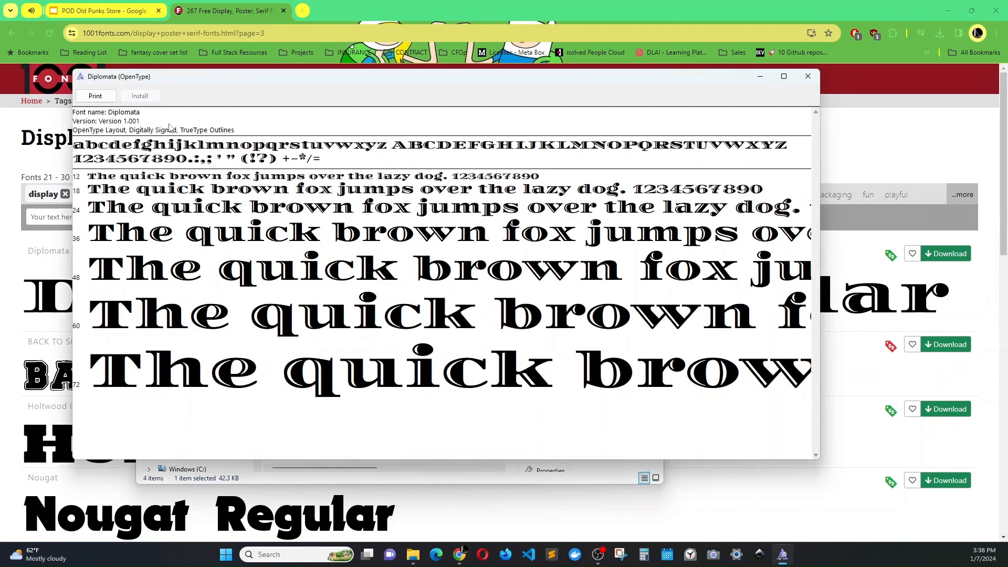
click(808, 76)
Install the Diplomata SC font from the archive and minimise the font preview and file window.
click(317, 230)
right_click(317, 231)
click(343, 235)
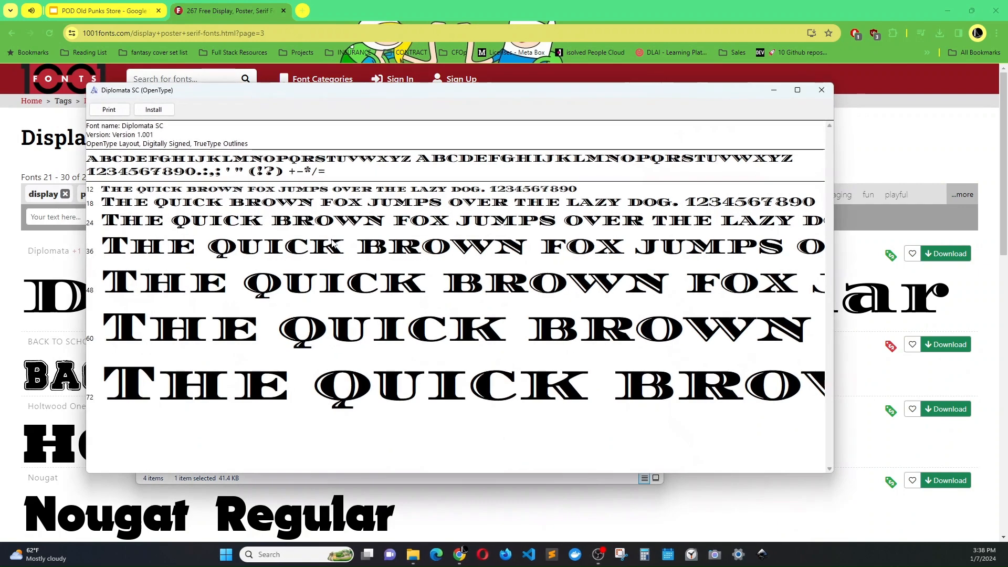
click(164, 110)
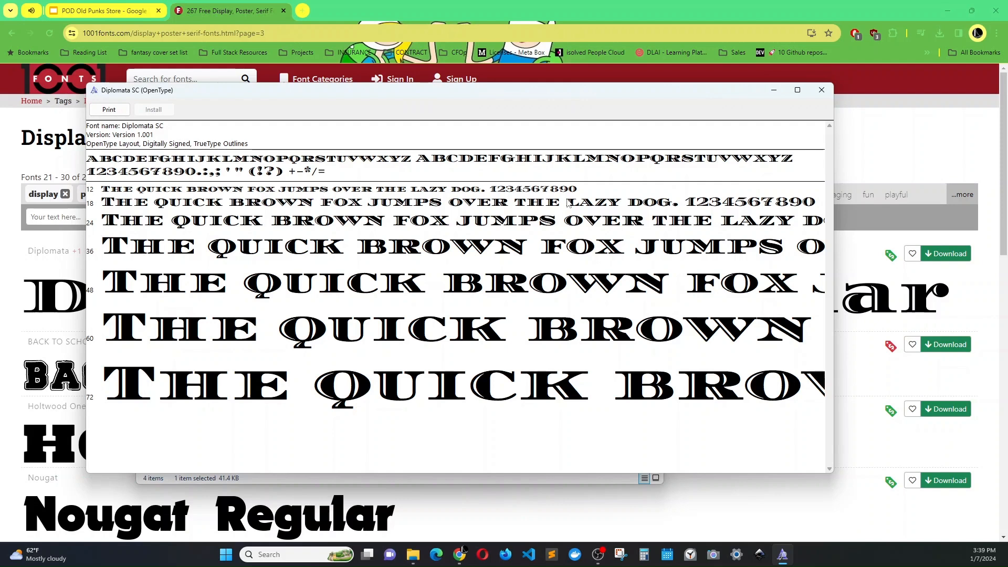
click(774, 94)
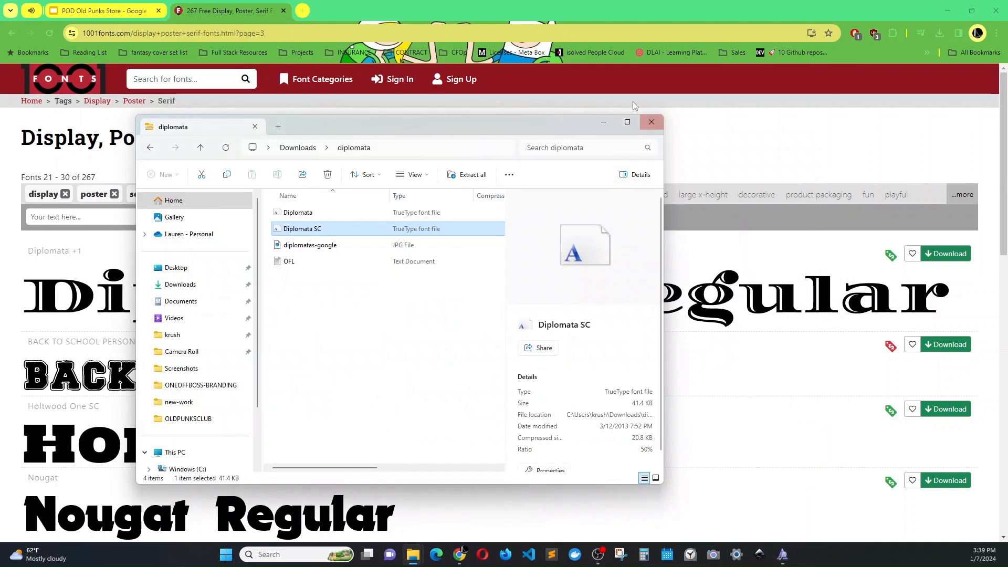
click(604, 122)
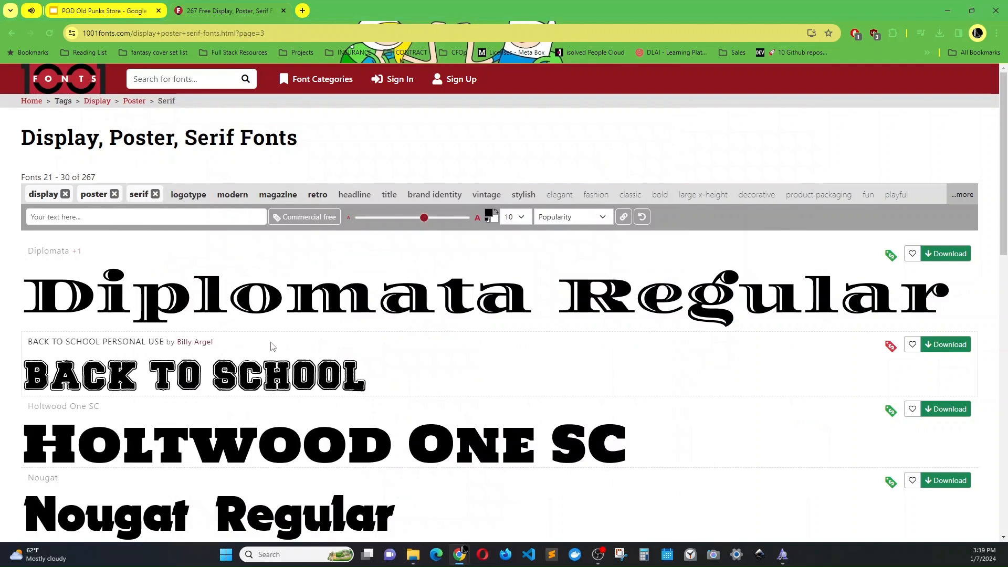
Download the Verve font from page 3 of the display, poster, serif fonts.
scroll(272, 348, down, 7)
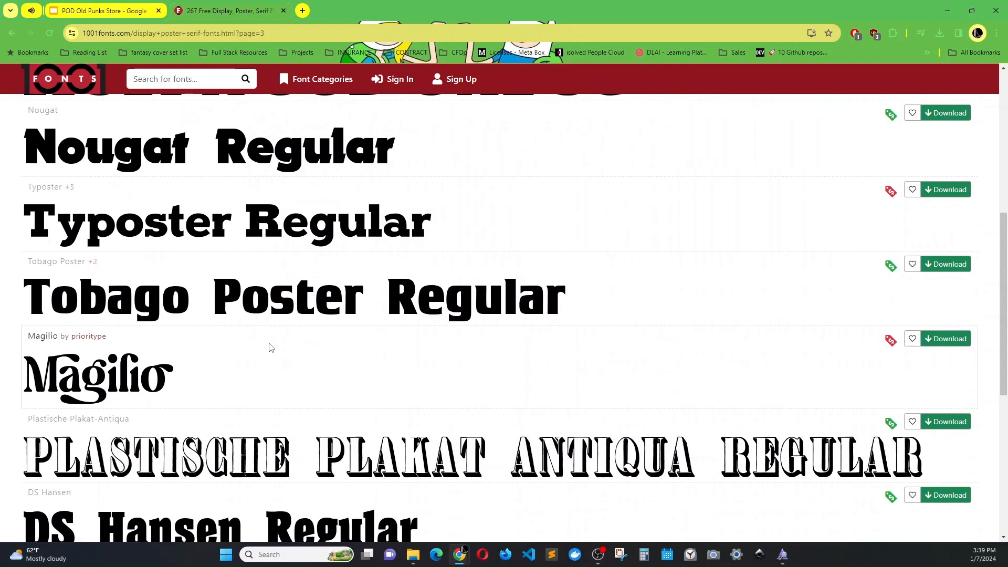
scroll(272, 347, down, 3)
scroll(271, 348, down, 1)
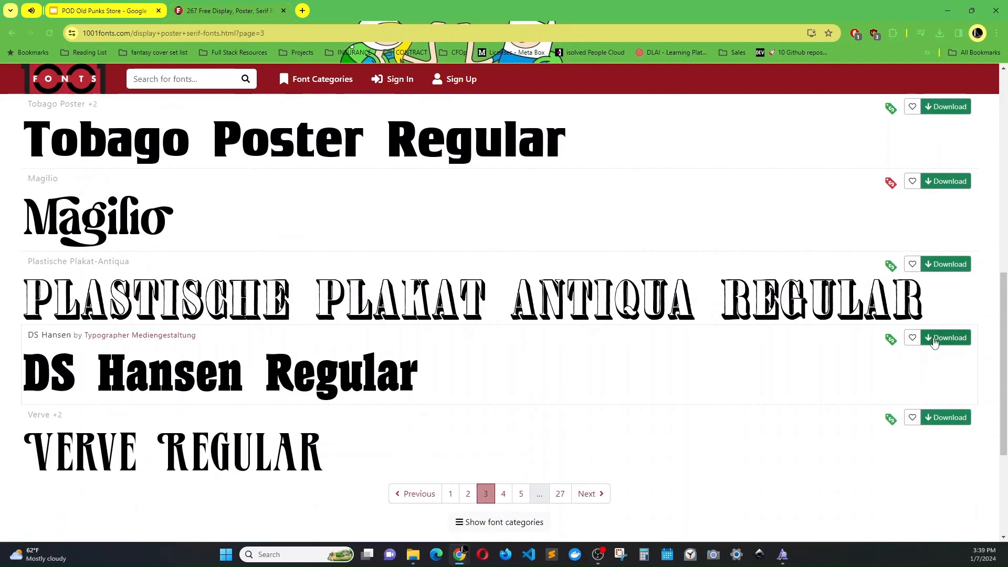
click(951, 419)
Go to page 4 of the display, poster, serif fonts and look through the listed typefaces.
click(505, 499)
scroll(541, 376, down, 3)
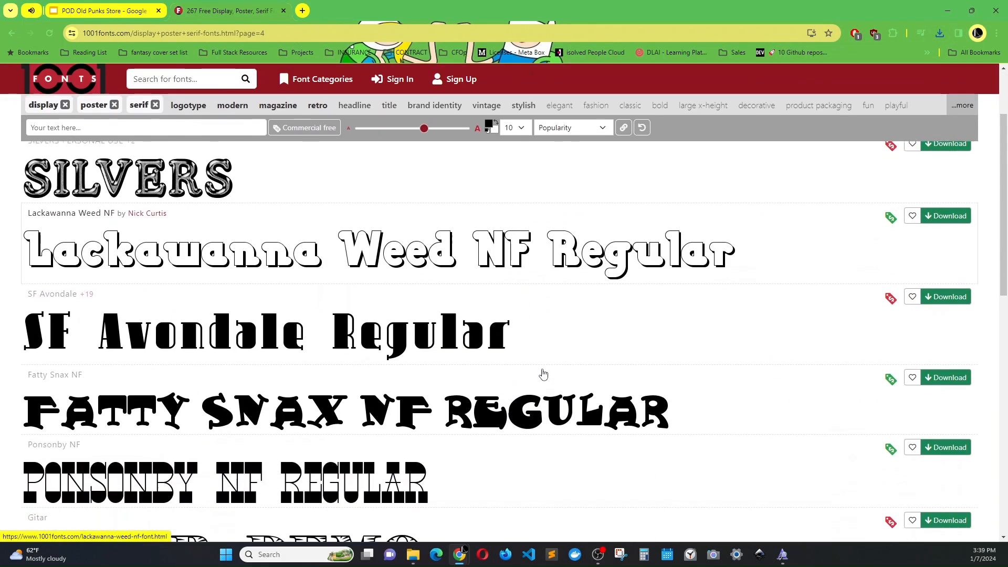
scroll(542, 374, down, 8)
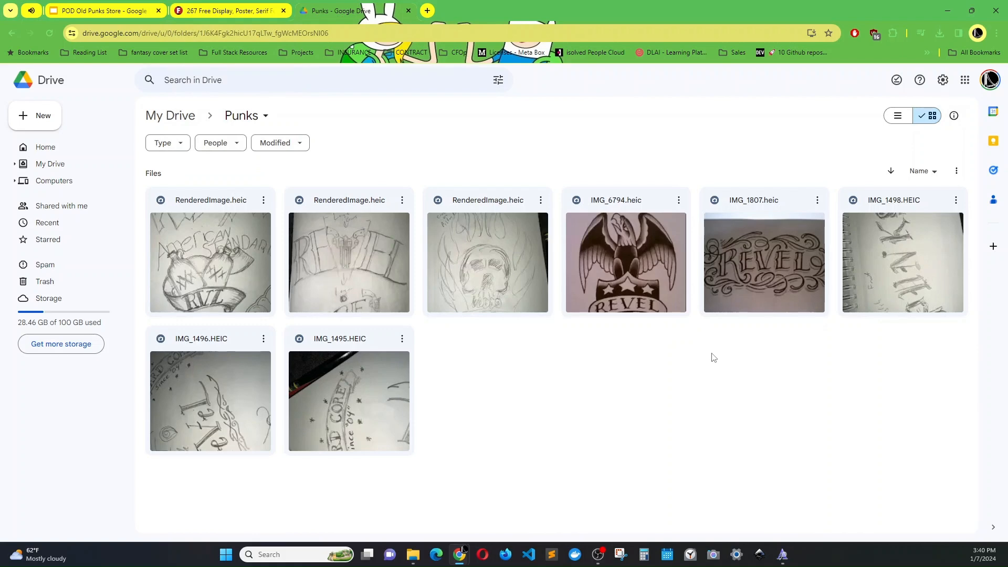
Search the web for "tattoo fonts popular" in a new browser tab and skim the results.
click(428, 11)
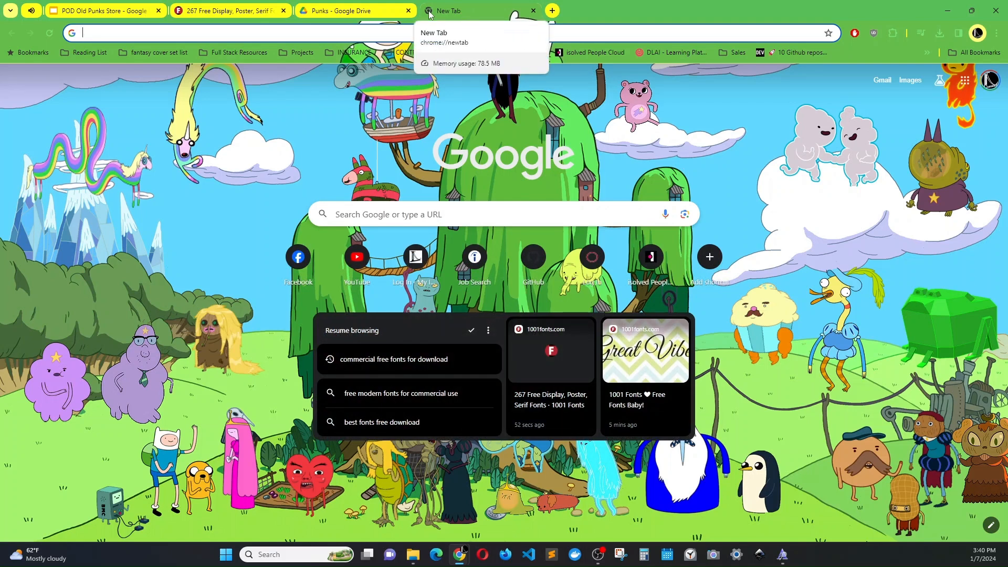
text(tatto)
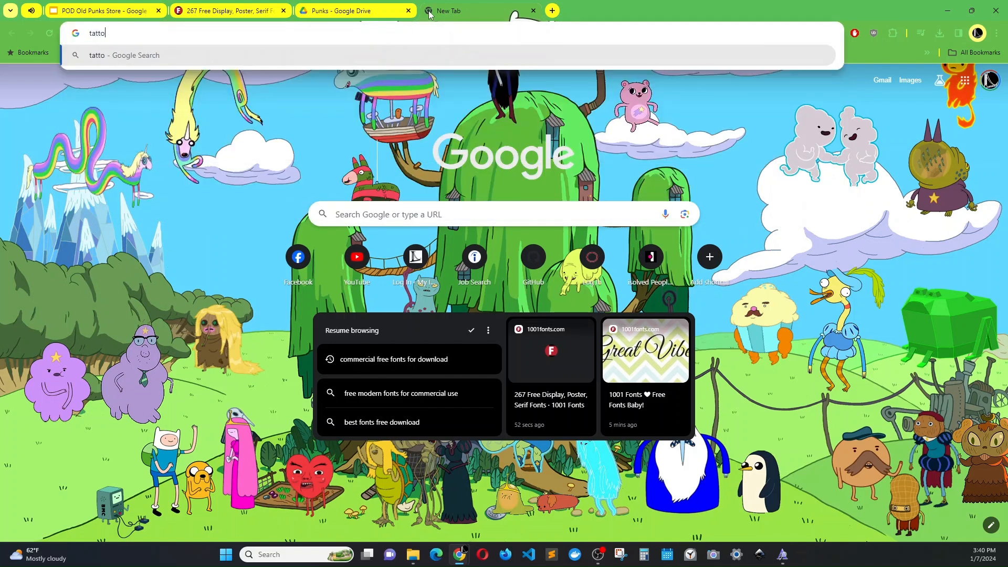
text(o fonts popular)
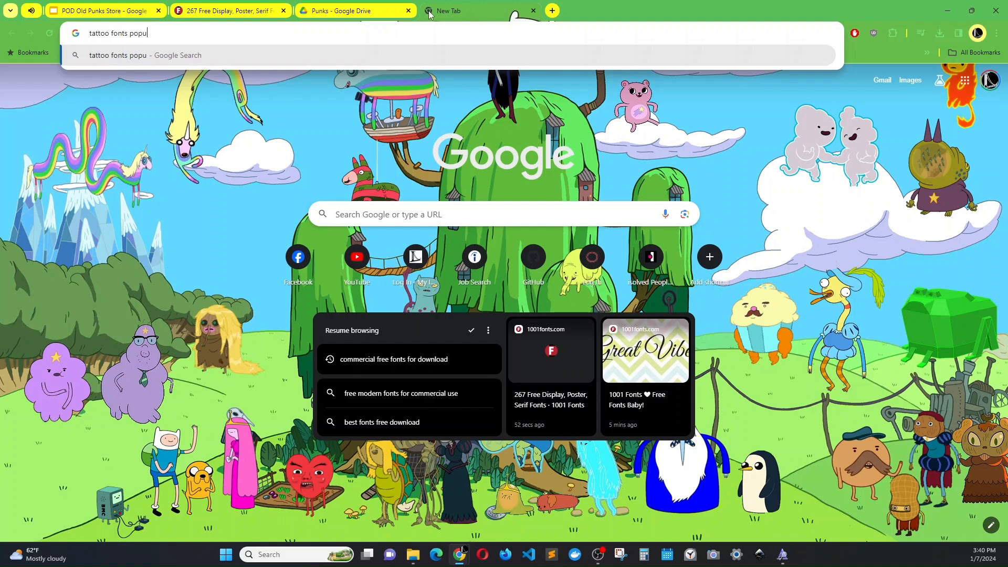
key(Return)
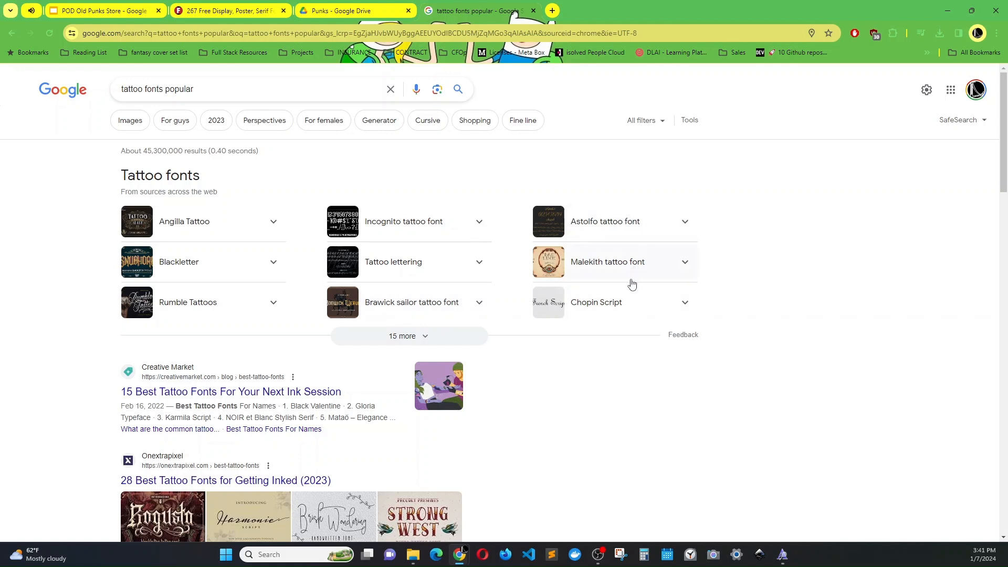
scroll(588, 314, down, 2)
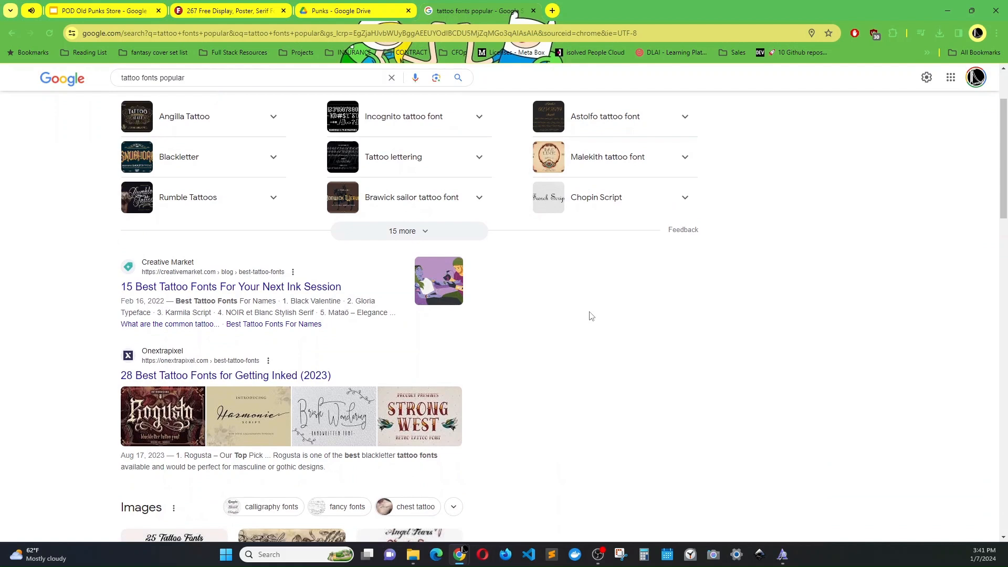
scroll(588, 314, up, 2)
Refine the web search to "tattoo fonts popular free commercial use".
click(231, 90)
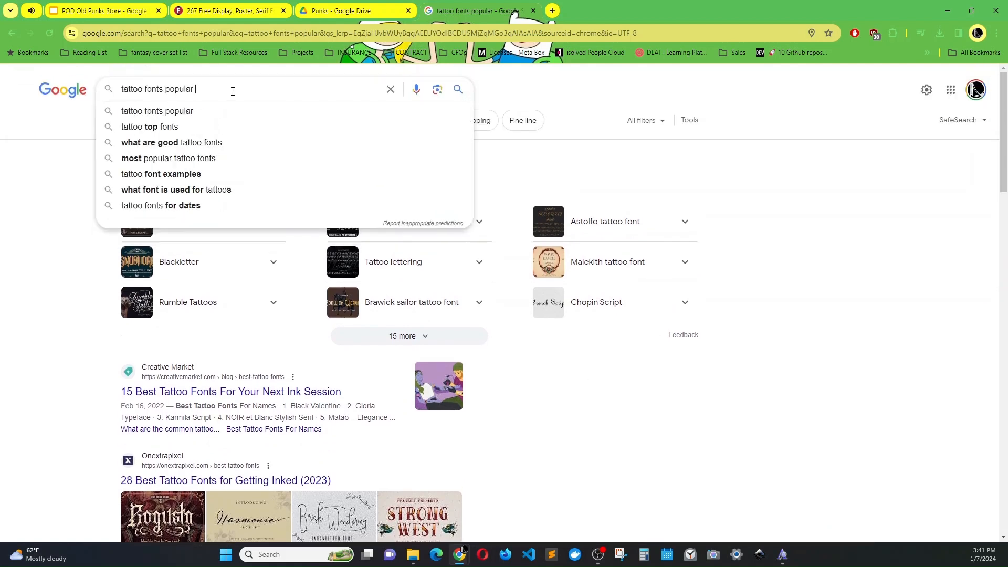
text(free commercial use)
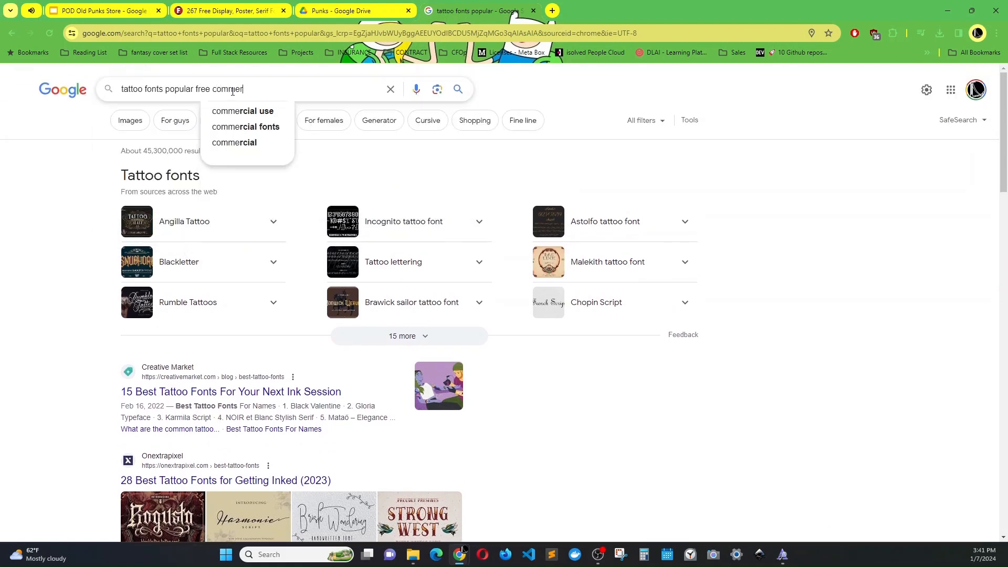
key(Return)
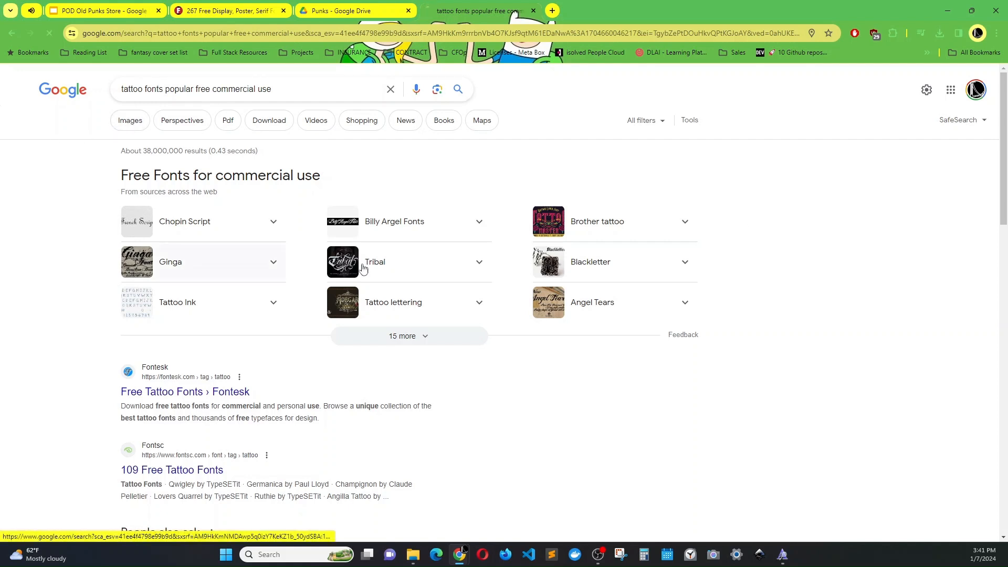
Examine the image results for free commercial-use tattoo fonts for lettering styles that suit the design.
click(130, 121)
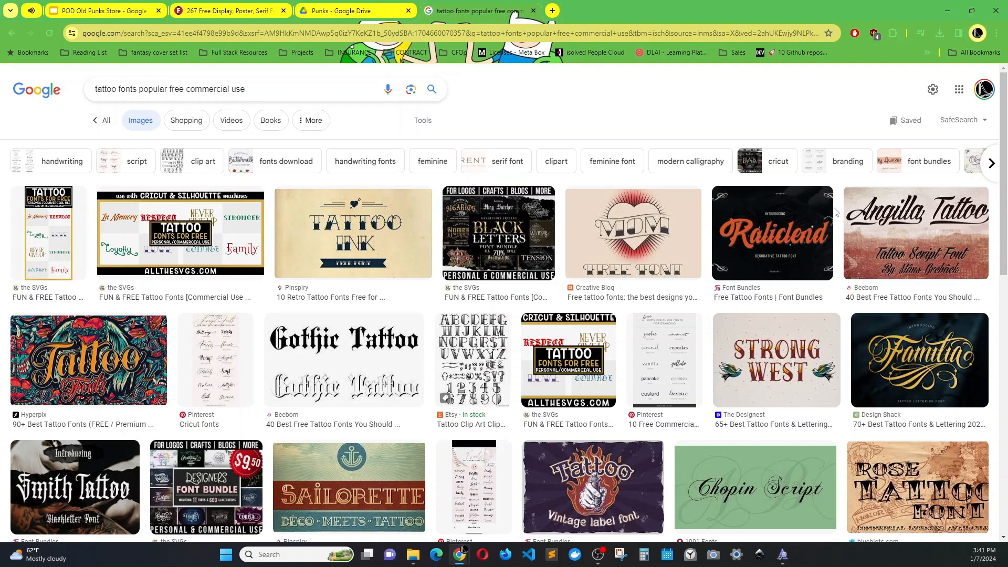
scroll(836, 212, down, 2)
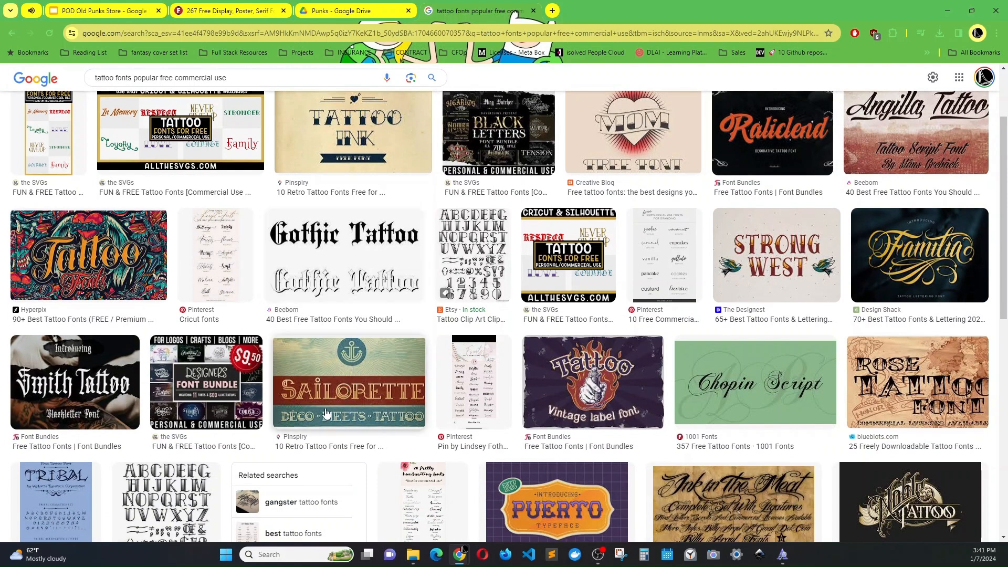
scroll(326, 412, down, 2)
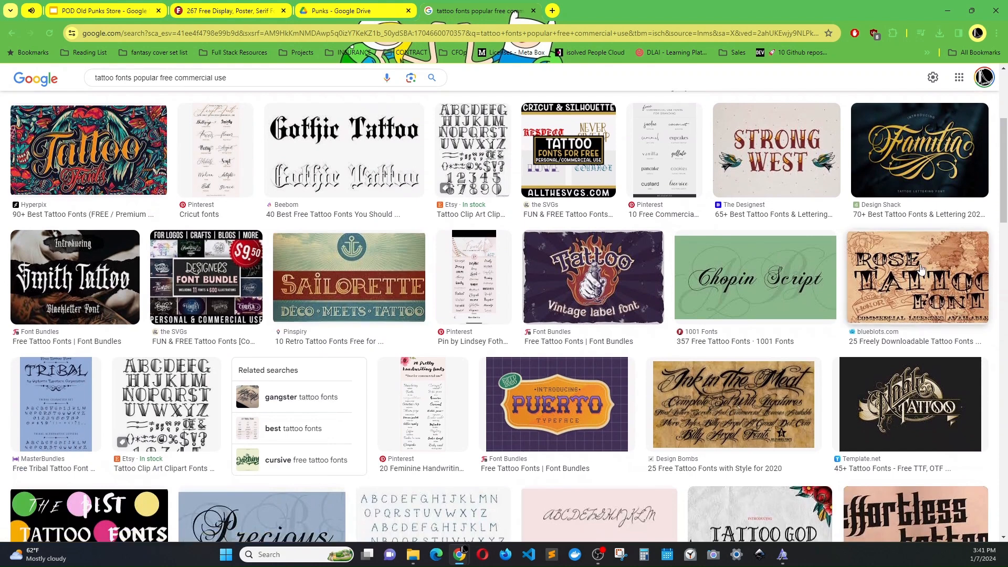
scroll(920, 270, down, 3)
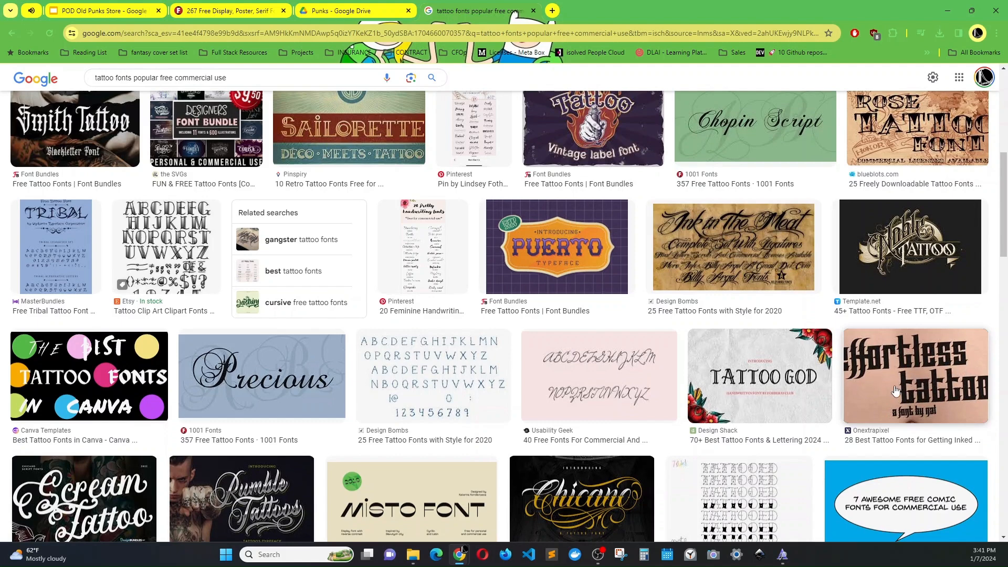
scroll(735, 357, down, 3)
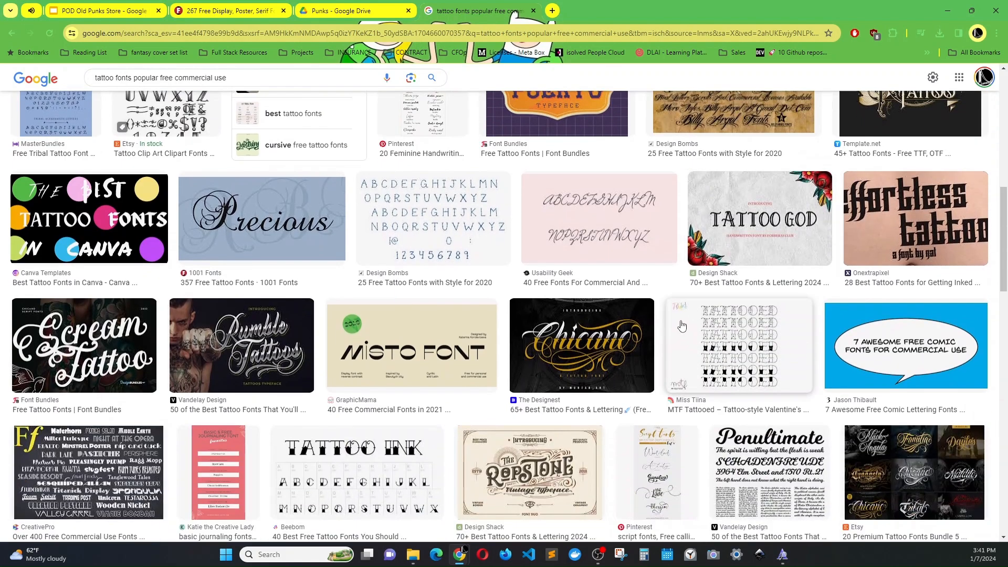
scroll(681, 321, down, 2)
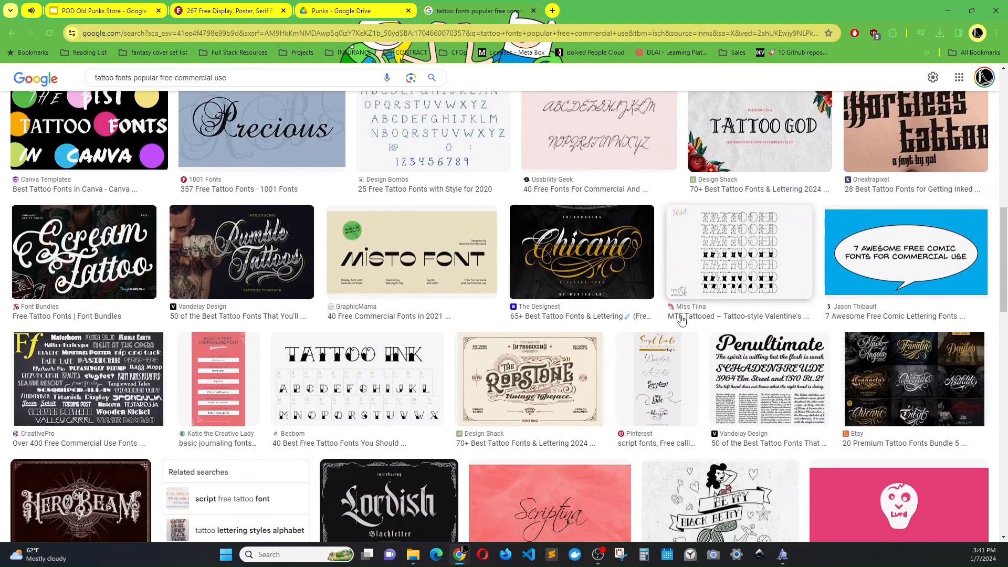
scroll(682, 320, down, 2)
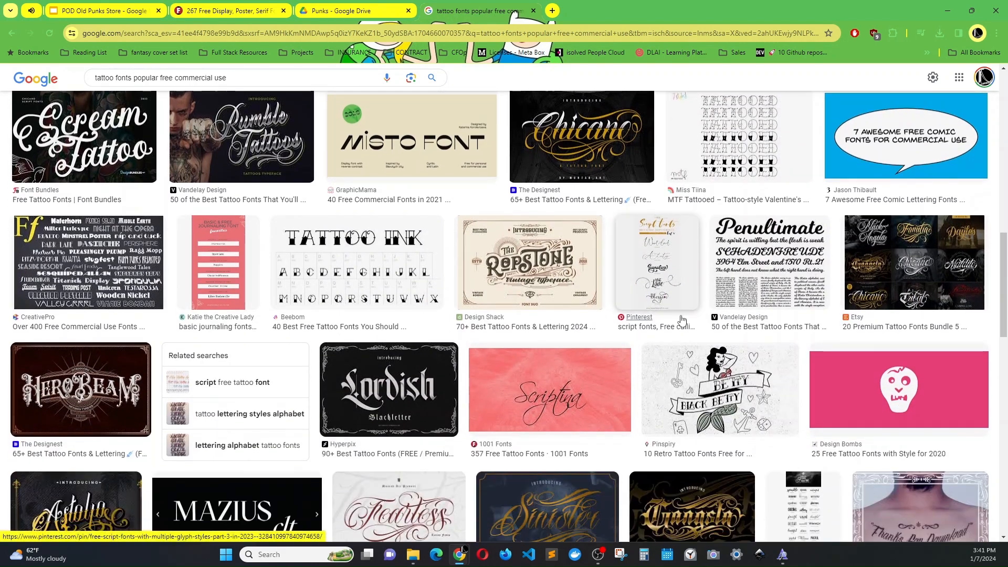
scroll(682, 321, down, 2)
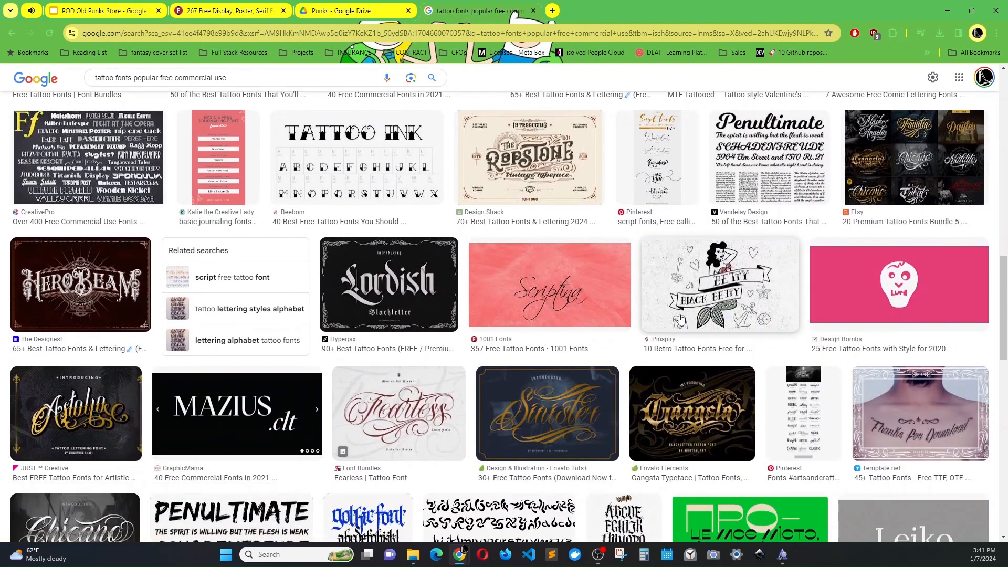
scroll(681, 319, down, 2)
scroll(681, 320, down, 2)
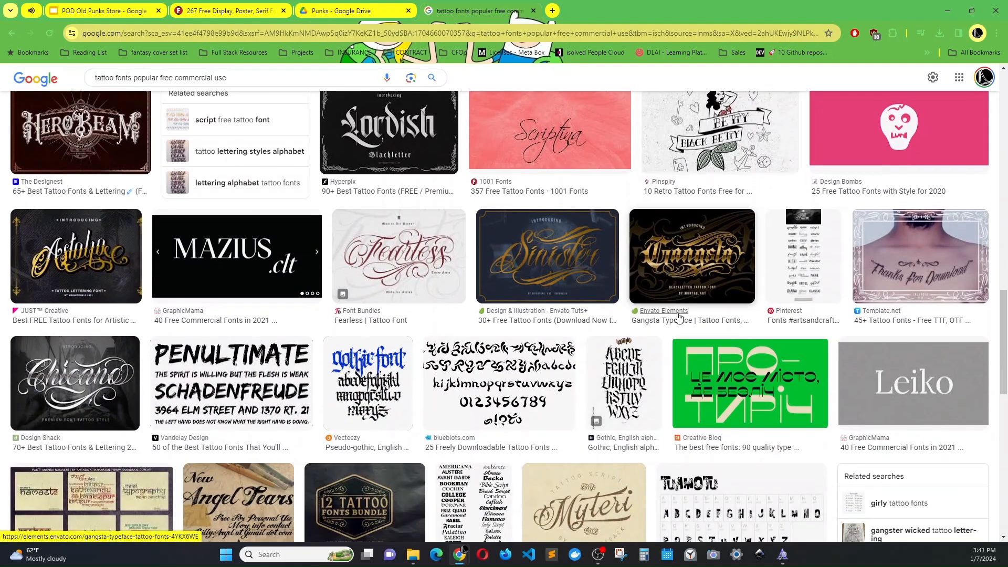
scroll(678, 316, down, 3)
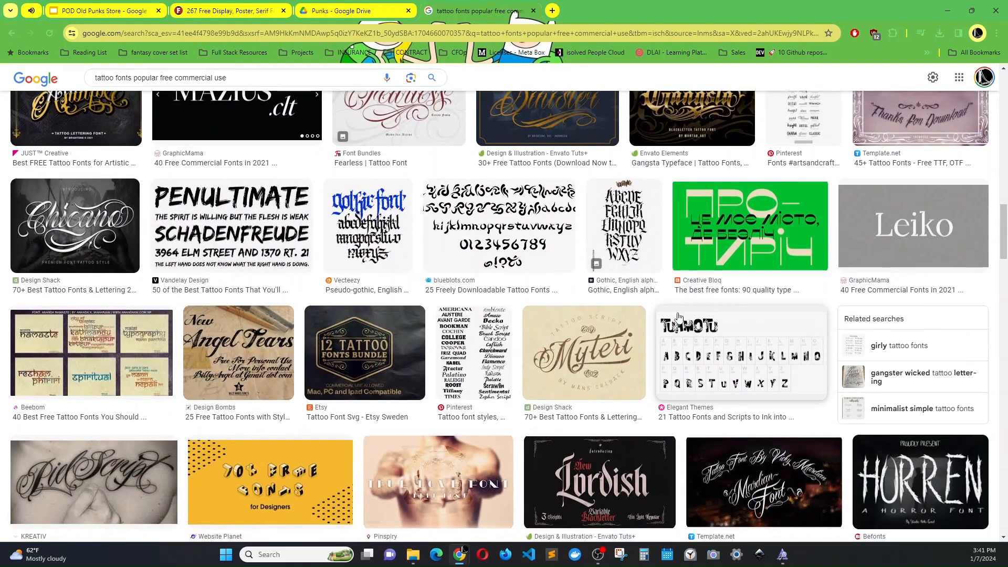
scroll(678, 317, down, 2)
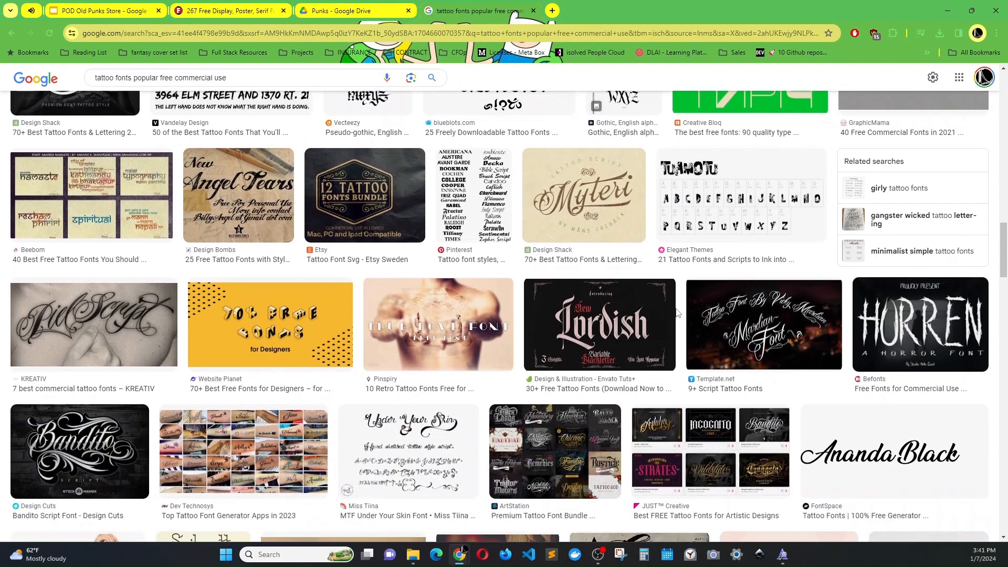
scroll(673, 316, down, 4)
scroll(672, 316, down, 3)
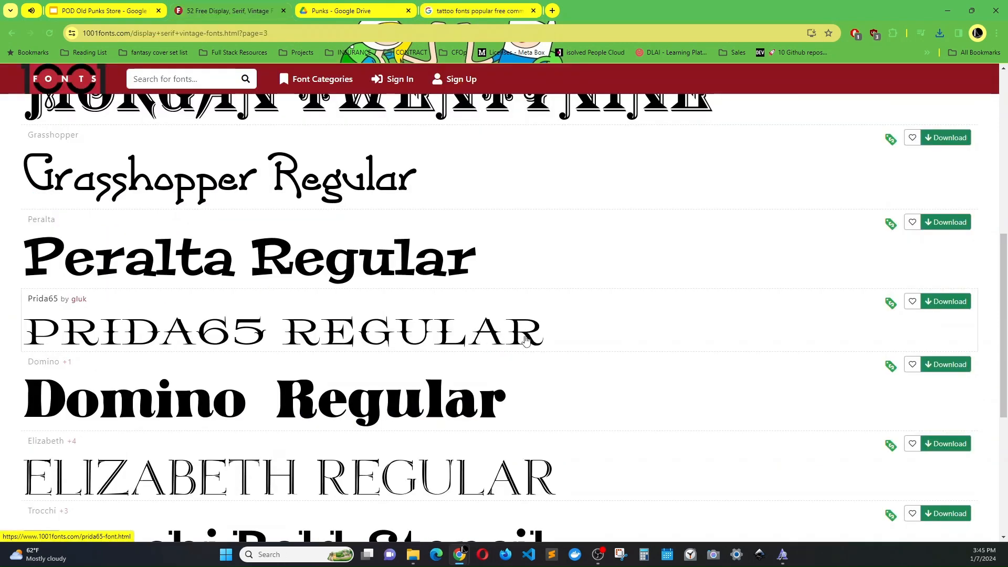
Download the Prida65 font from page 3 of the display, serif, vintage fonts.
click(961, 302)
scroll(554, 338, down, 2)
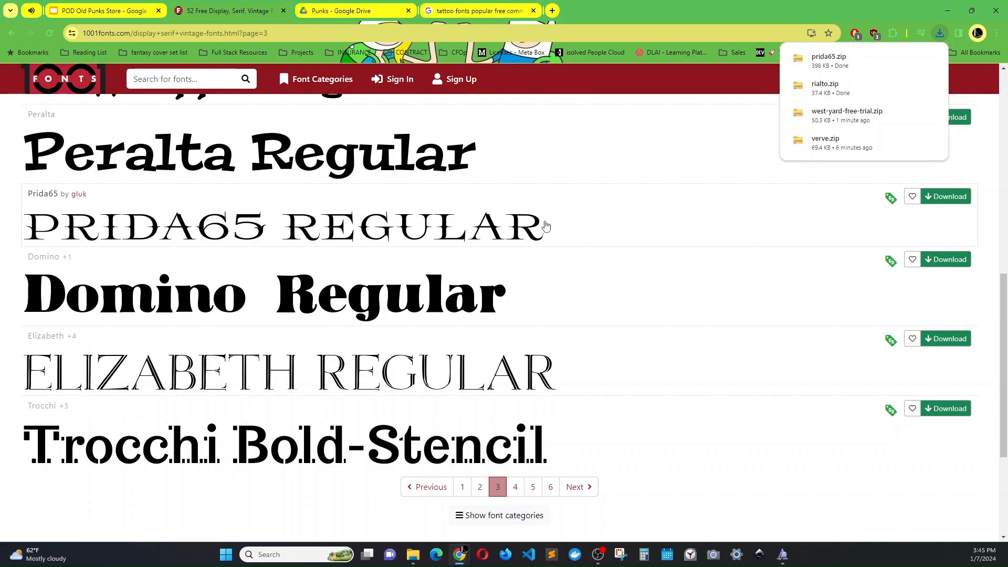
scroll(567, 452, down, 3)
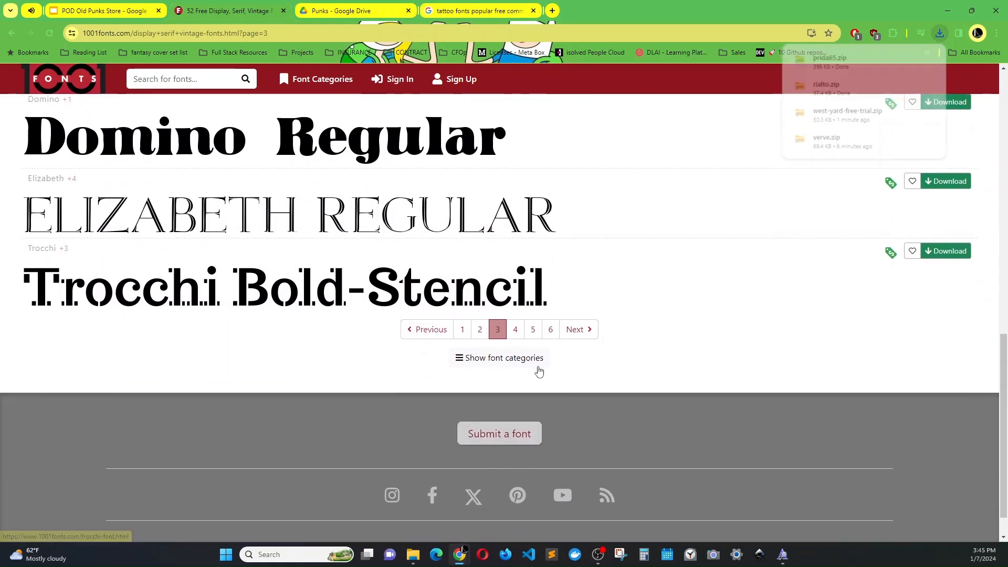
Go to page 4 of the display, serif, vintage fonts and look through the listed typefaces.
click(518, 331)
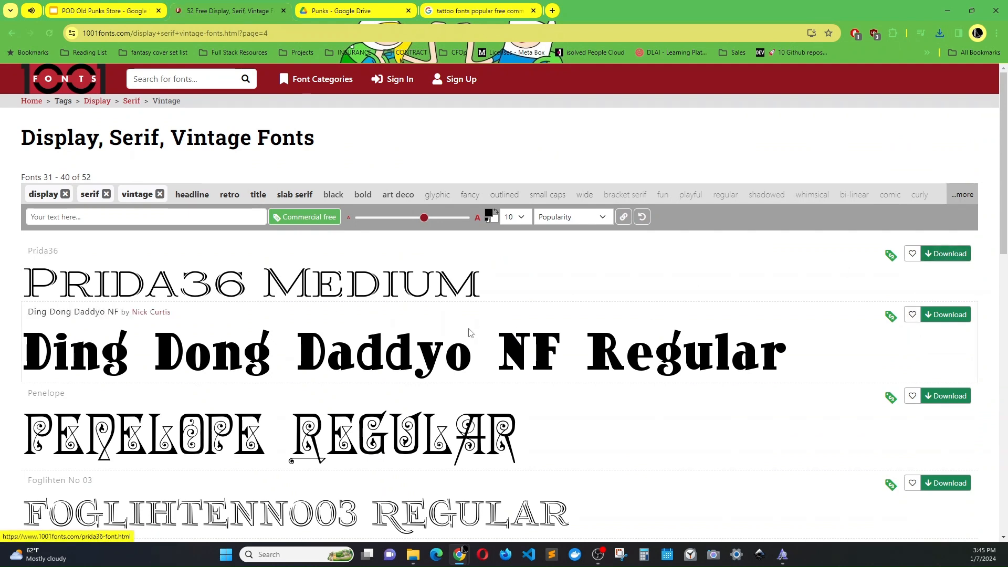
scroll(470, 331, down, 2)
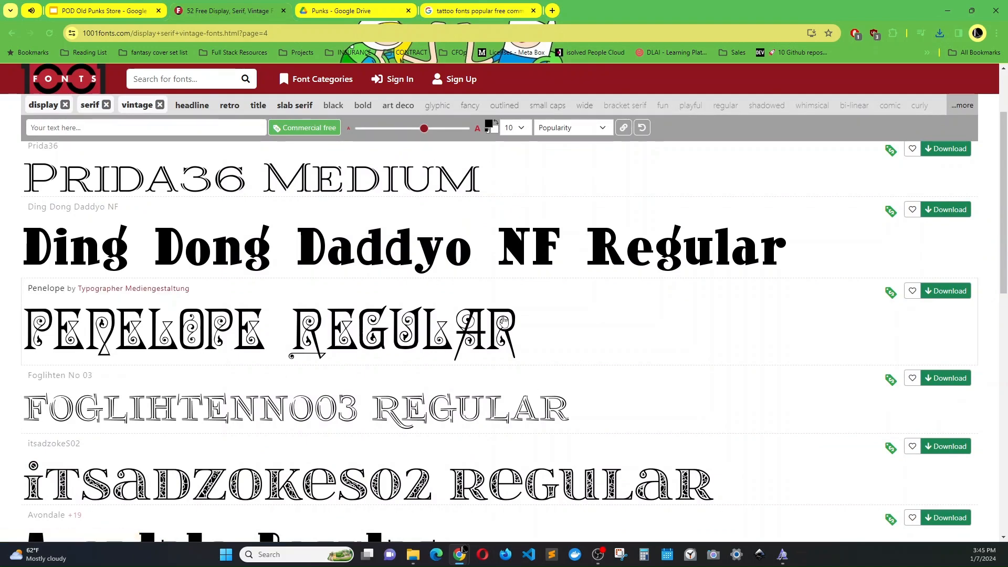
scroll(634, 348, down, 3)
scroll(634, 348, down, 5)
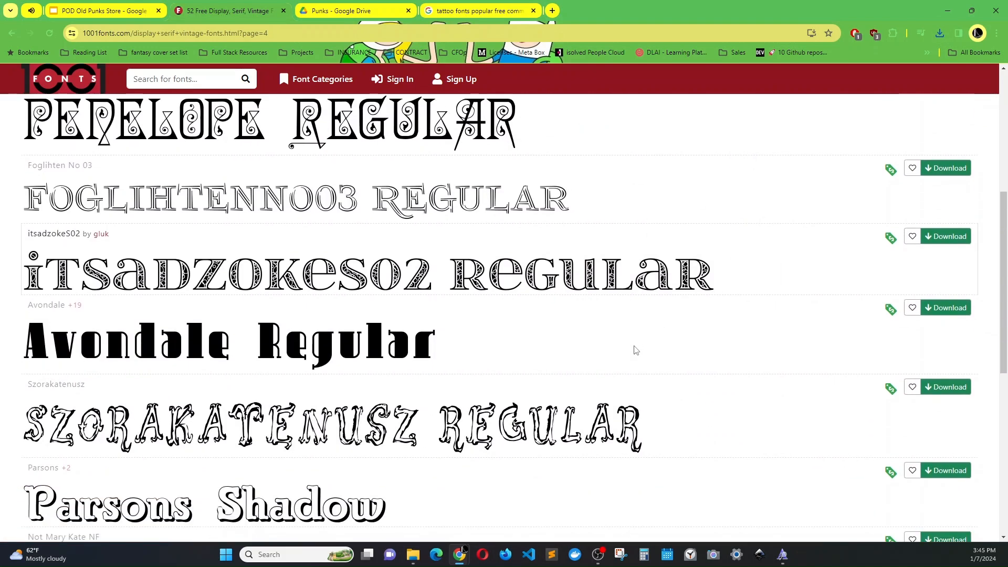
scroll(629, 342, down, 2)
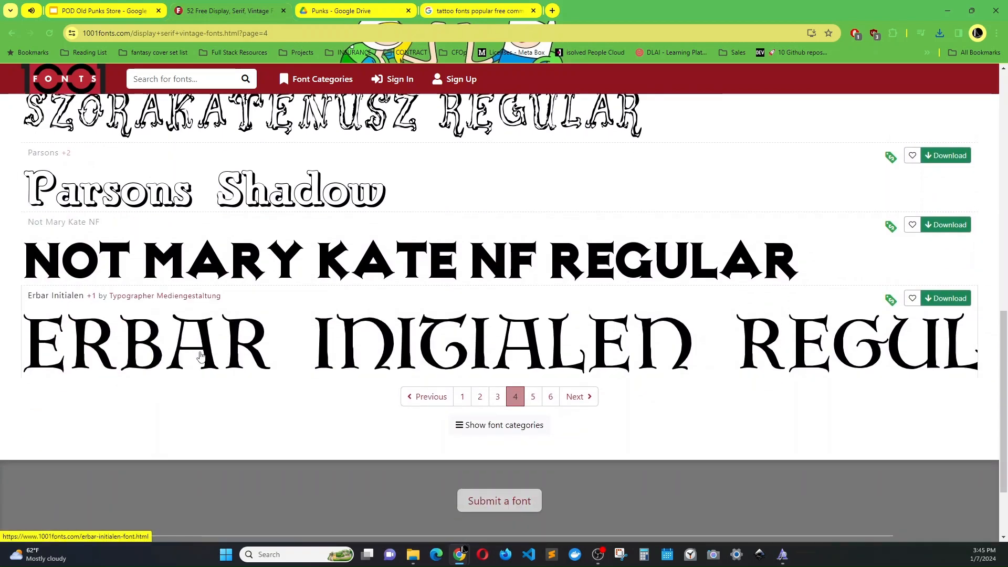
Go to page 5 of the display, serif, vintage fonts and compare the typefaces listed there.
click(533, 398)
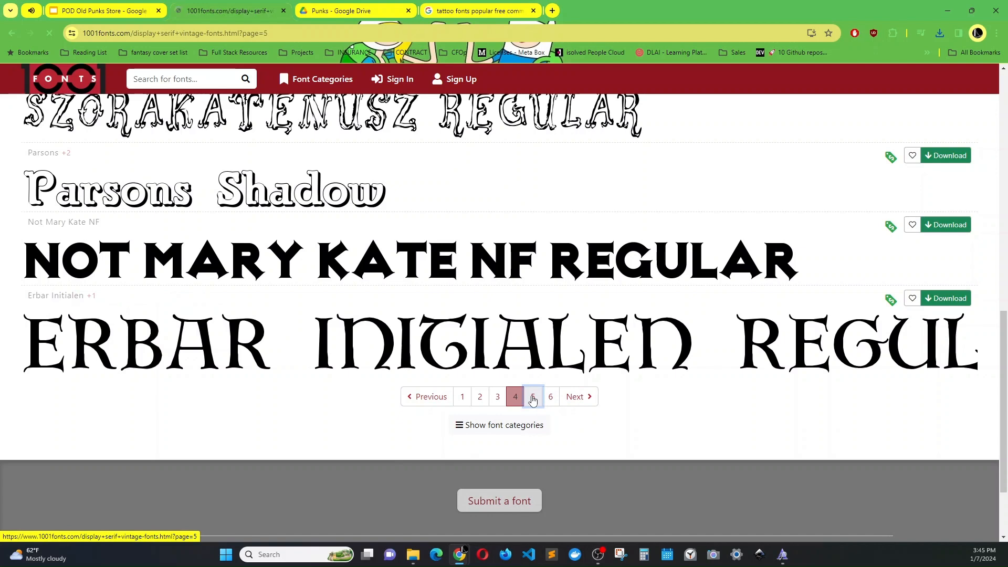
scroll(533, 400, down, 4)
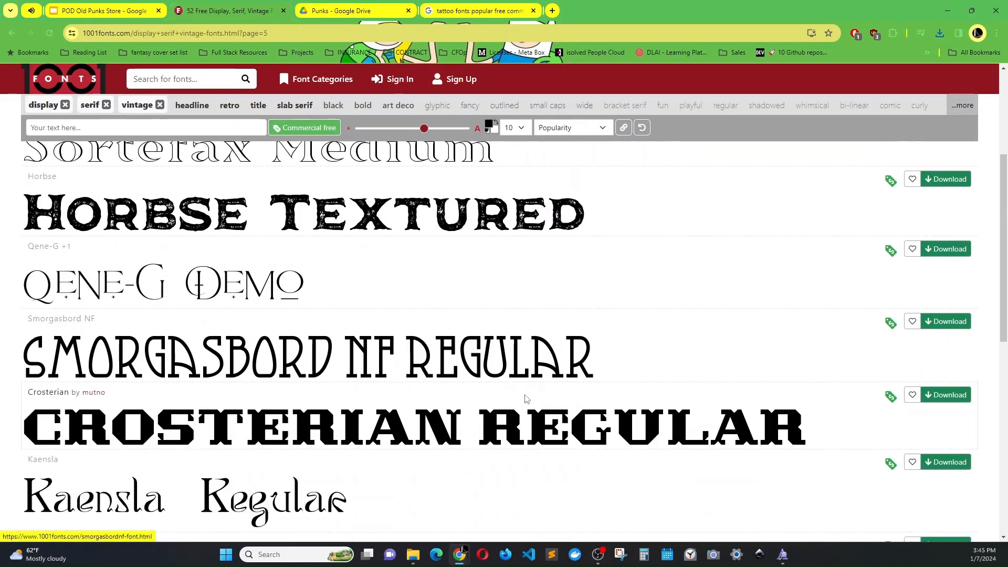
scroll(522, 398, down, 5)
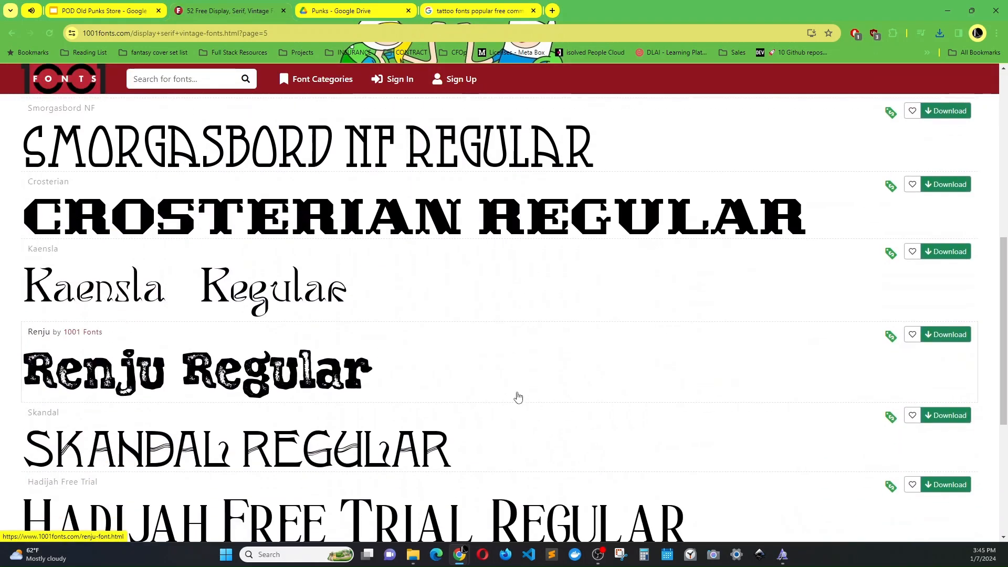
scroll(514, 395, up, 6)
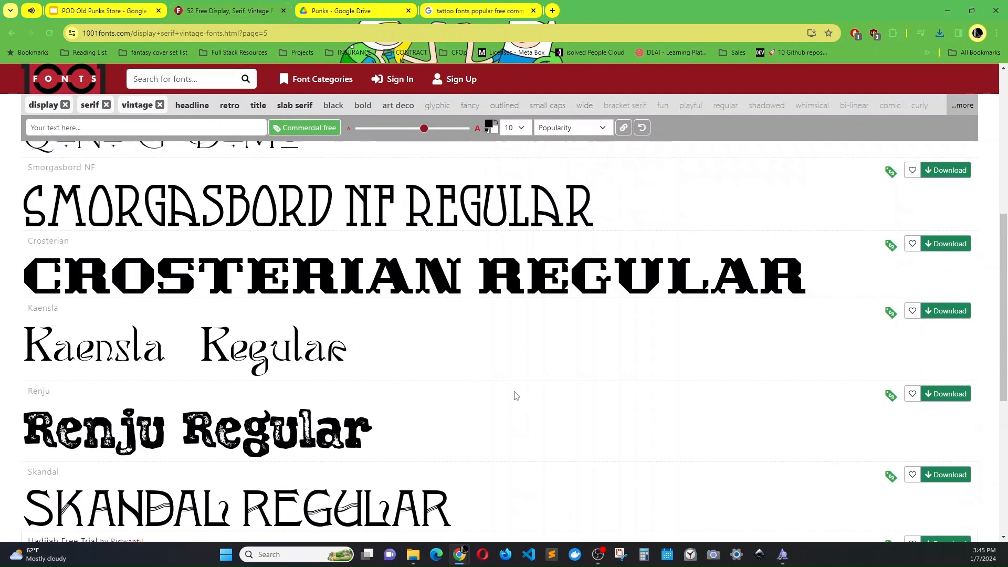
scroll(516, 395, up, 2)
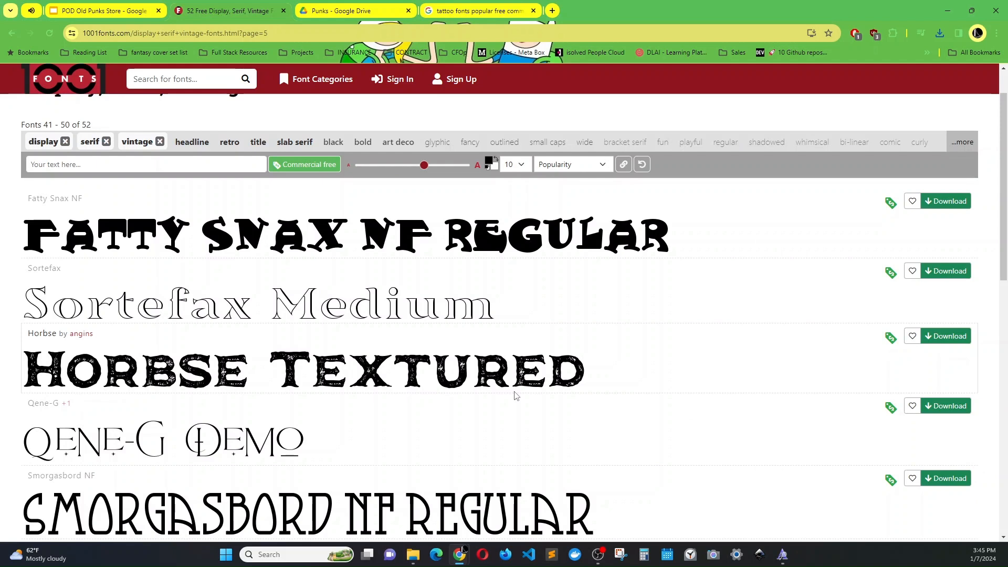
scroll(515, 396, down, 3)
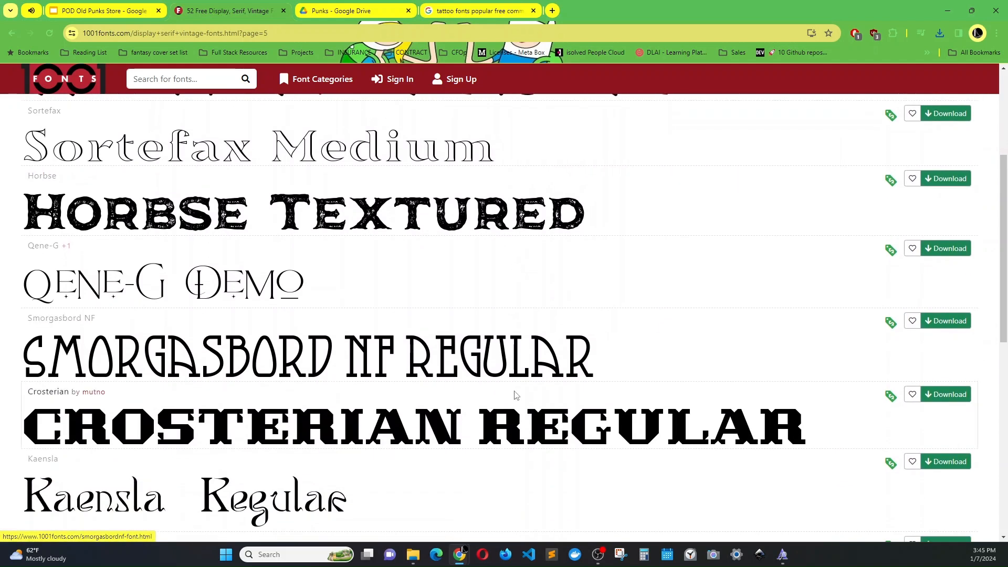
scroll(515, 396, down, 2)
scroll(515, 396, down, 2)
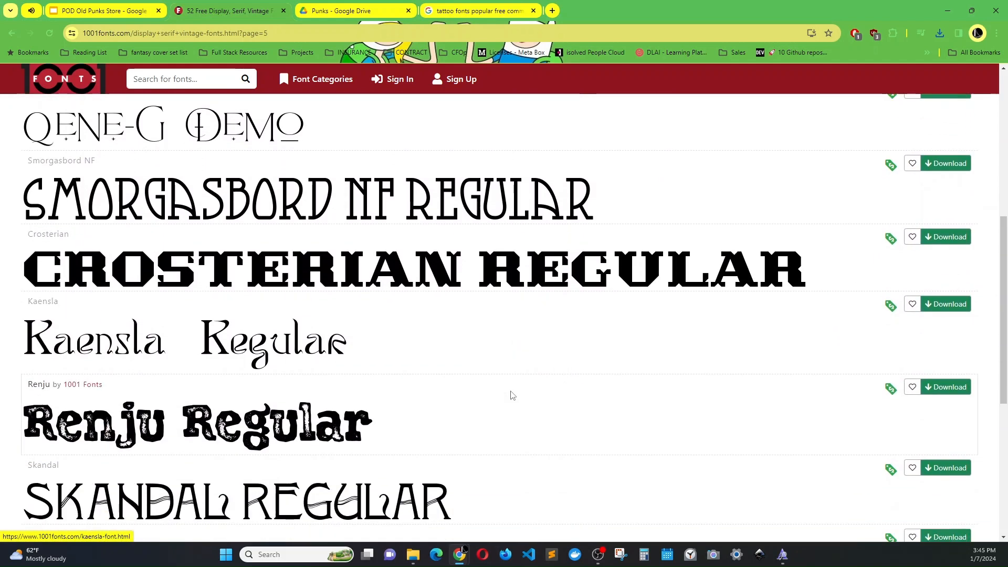
Close the tattoo fonts search tab and bring the diplomata folder window in File Explorer to the front.
click(534, 10)
click(413, 555)
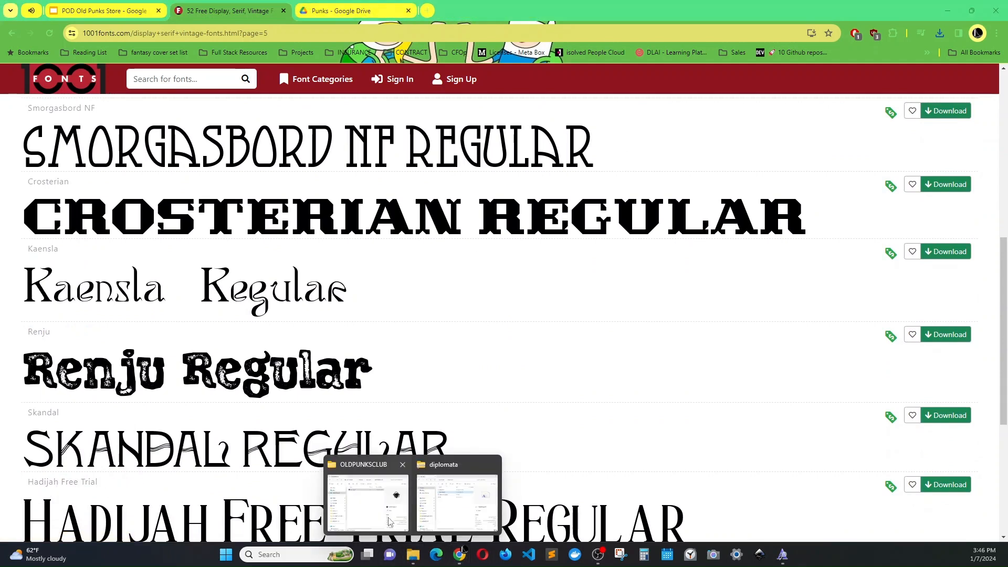
click(447, 516)
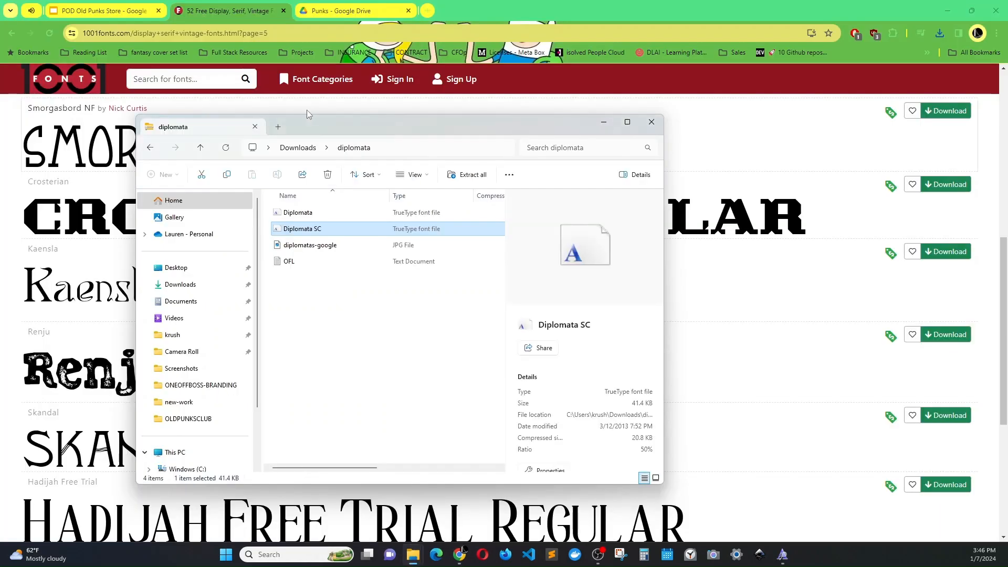
Open the VerveAlternate, VerveRegular and VerveShadow font files from the verve archive in Downloads.
click(180, 284)
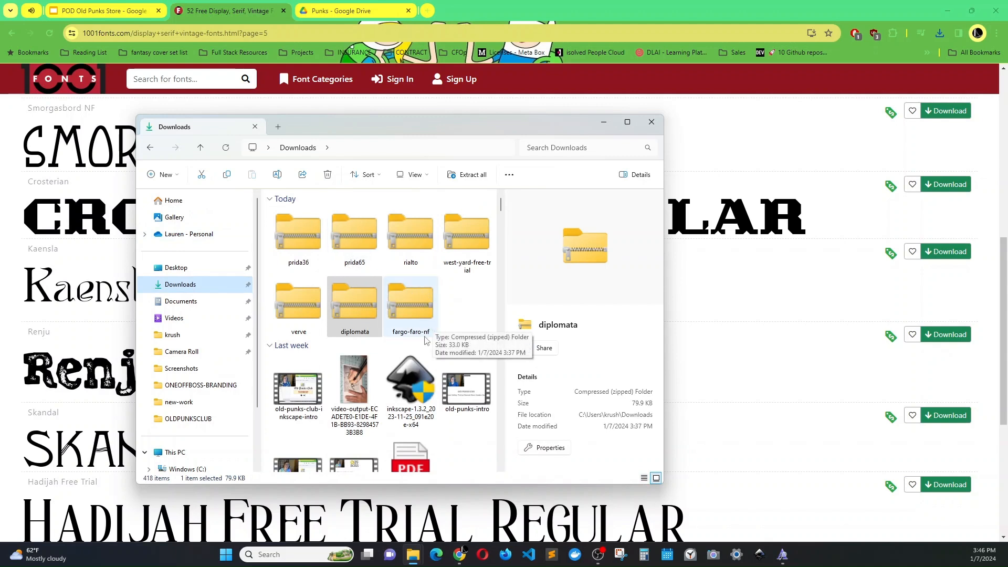
double_click(293, 319)
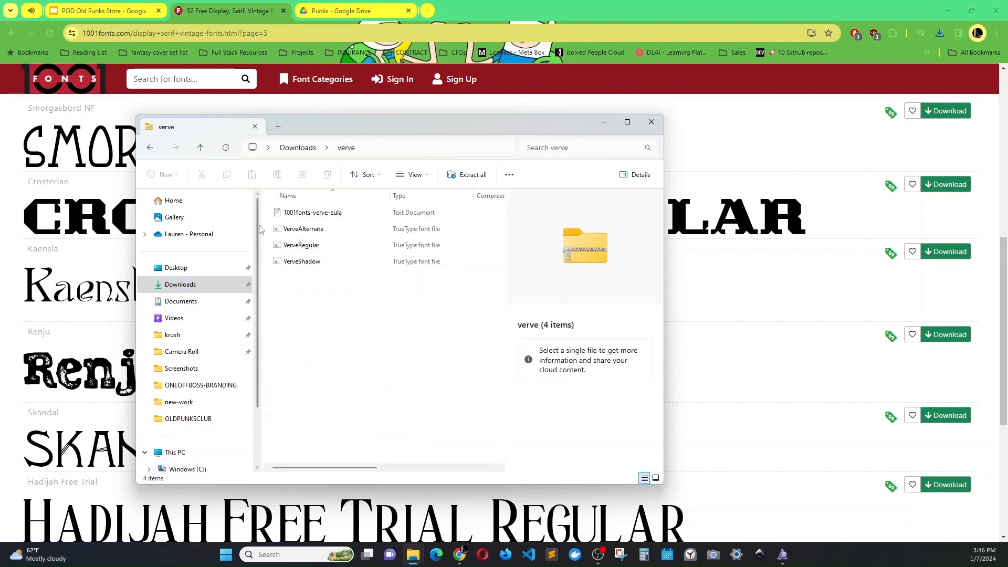
drag(267, 226, 310, 267)
right_click(310, 267)
click(330, 269)
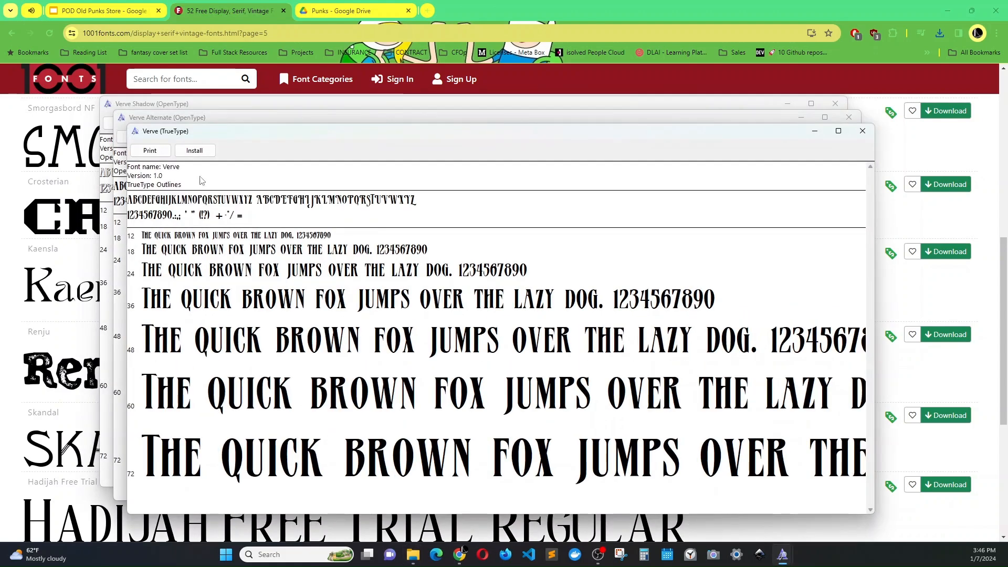
Install the Verve, Verve Alternate and Verve Shadow fonts and close their previews.
click(194, 151)
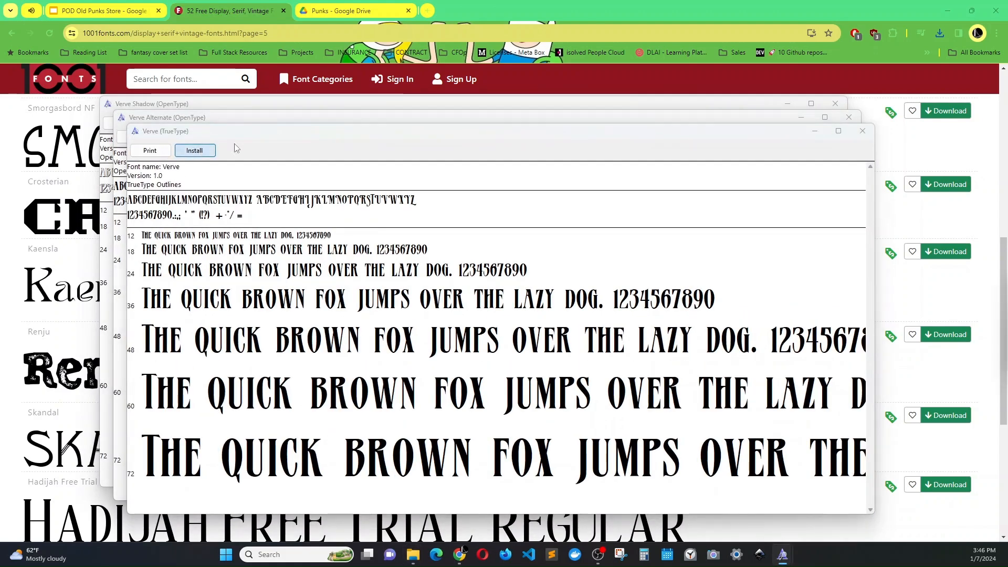
click(862, 132)
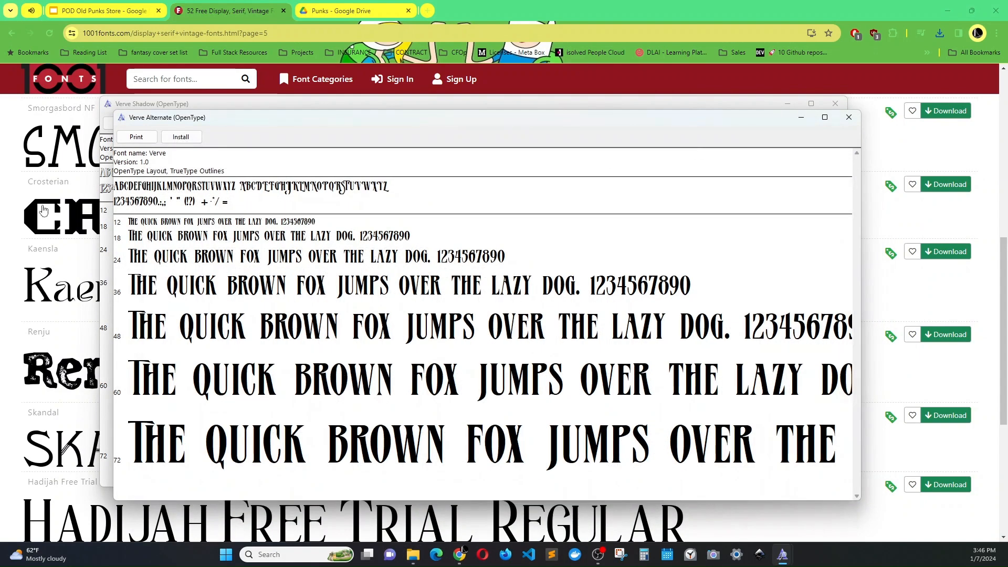
click(180, 136)
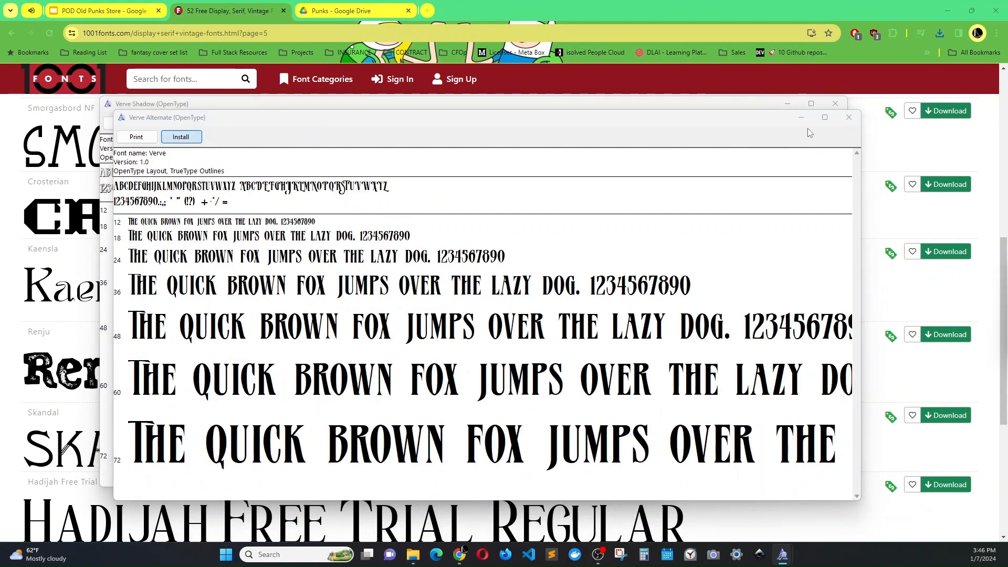
click(850, 119)
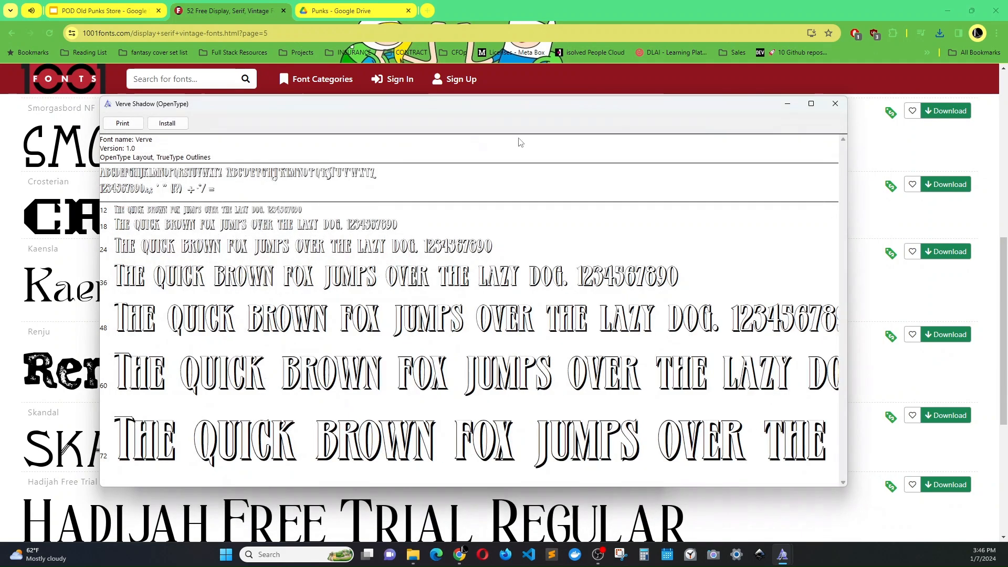
click(167, 123)
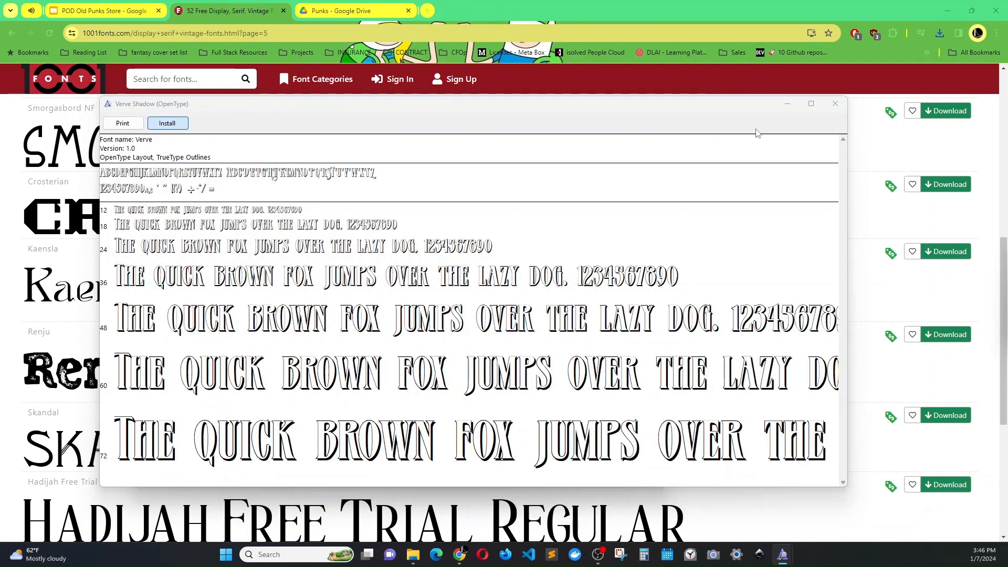
click(835, 105)
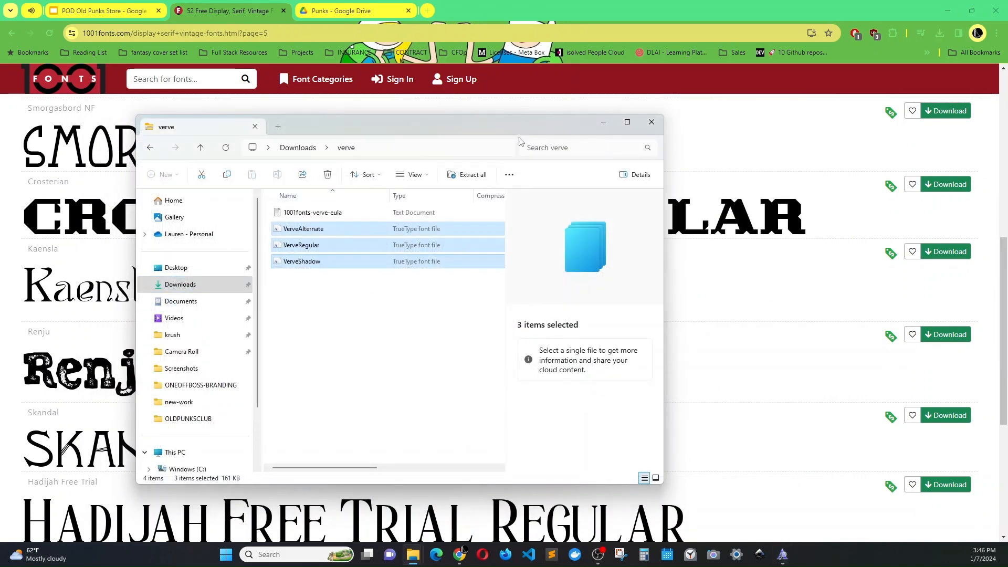
Open both West Yard Free Trial font files from the west-yard-free-trial archive in Downloads, install the font and close the preview.
click(205, 152)
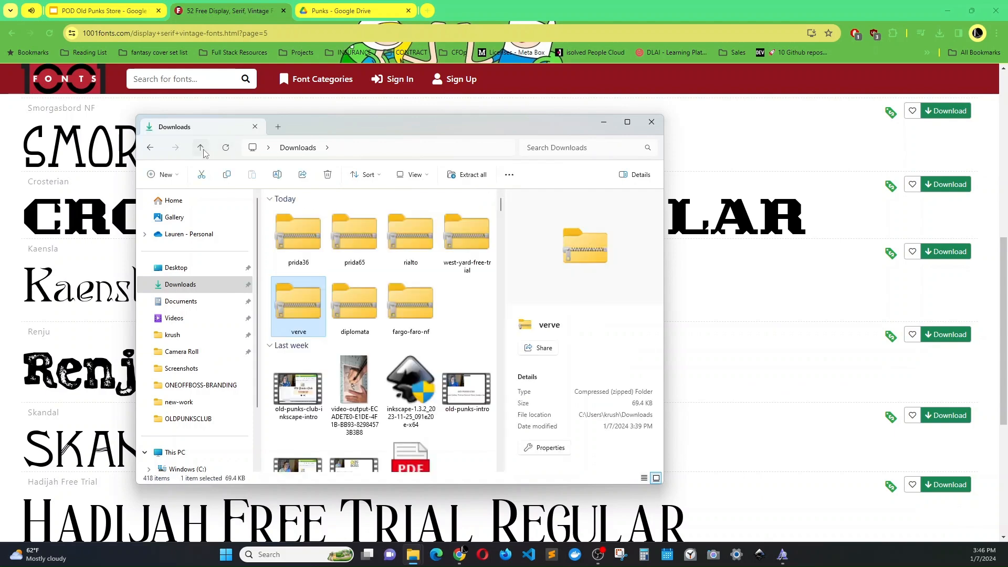
double_click(471, 254)
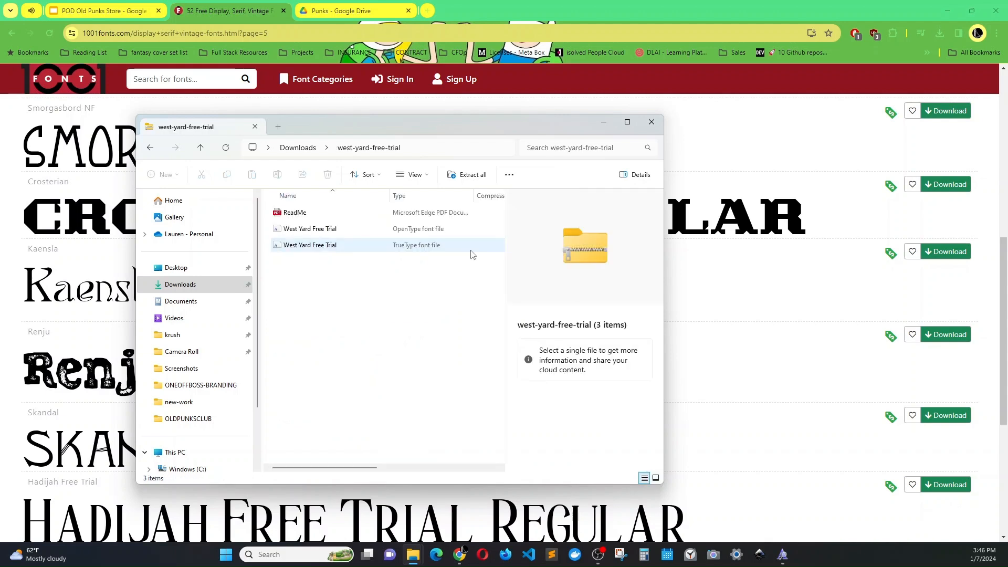
drag(288, 267, 277, 233)
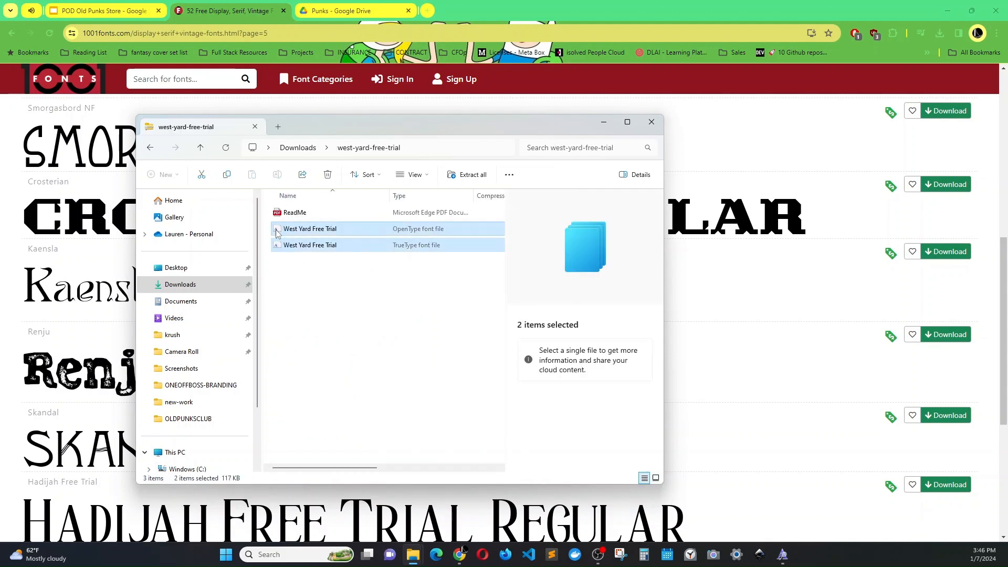
right_click(277, 233)
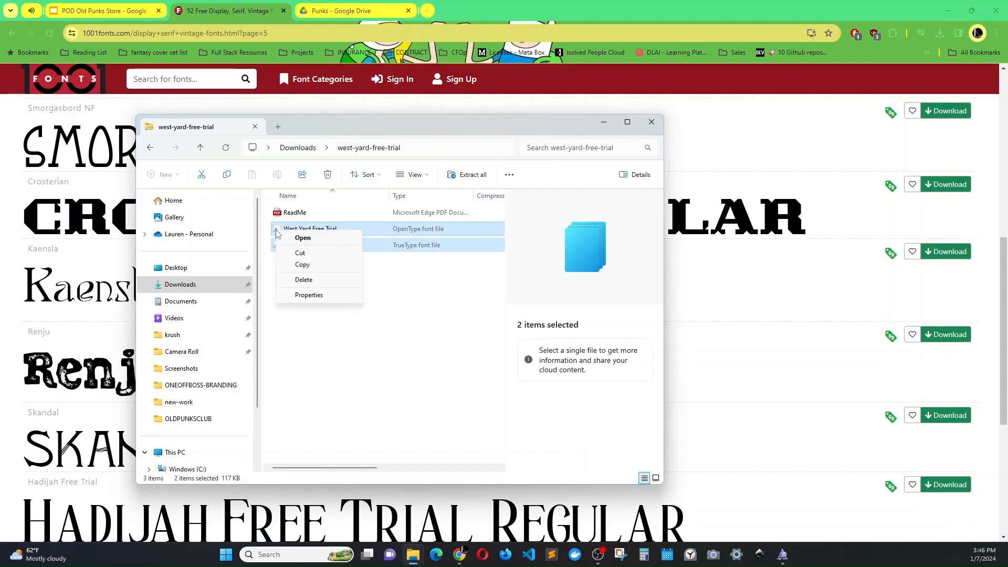
click(290, 240)
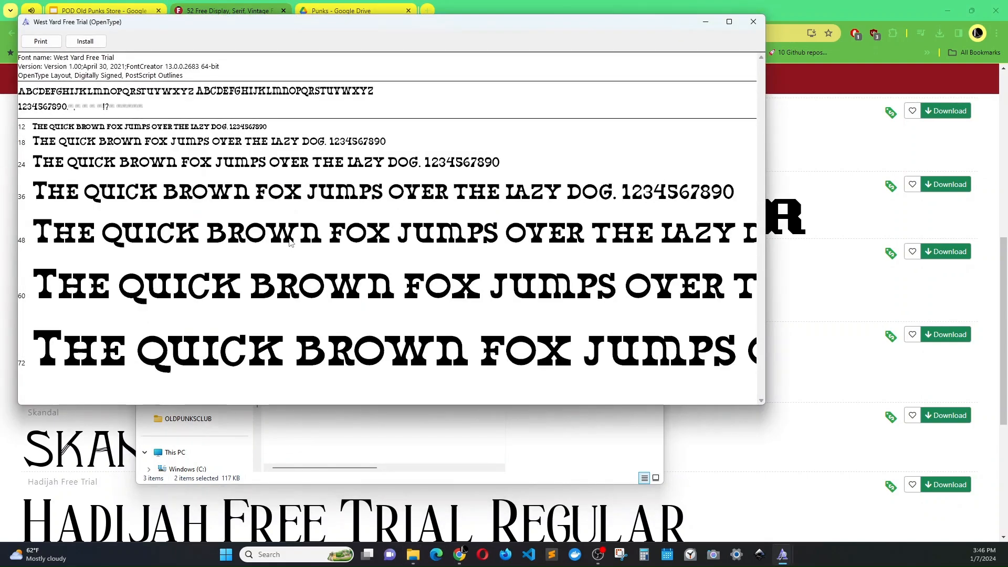
click(85, 41)
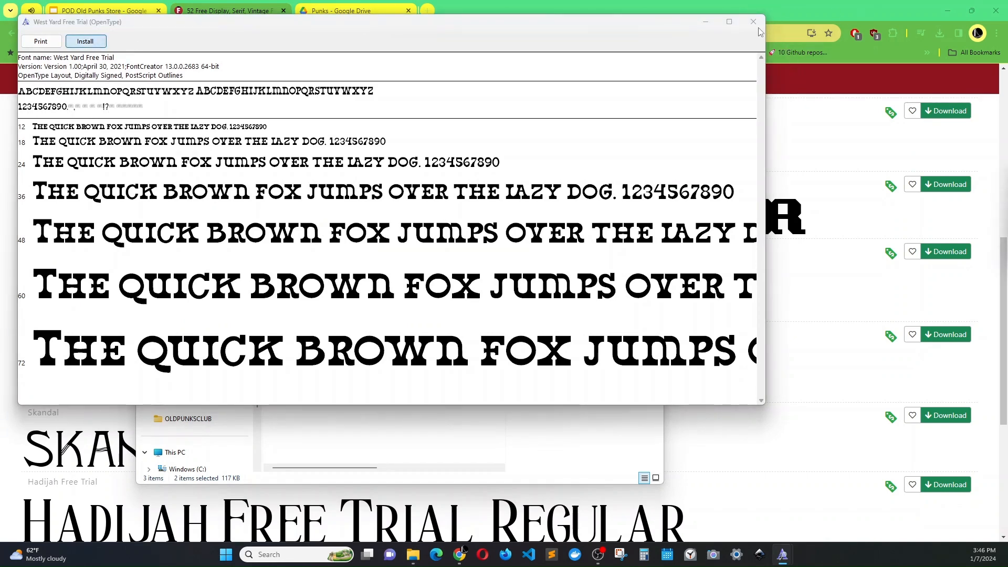
click(85, 42)
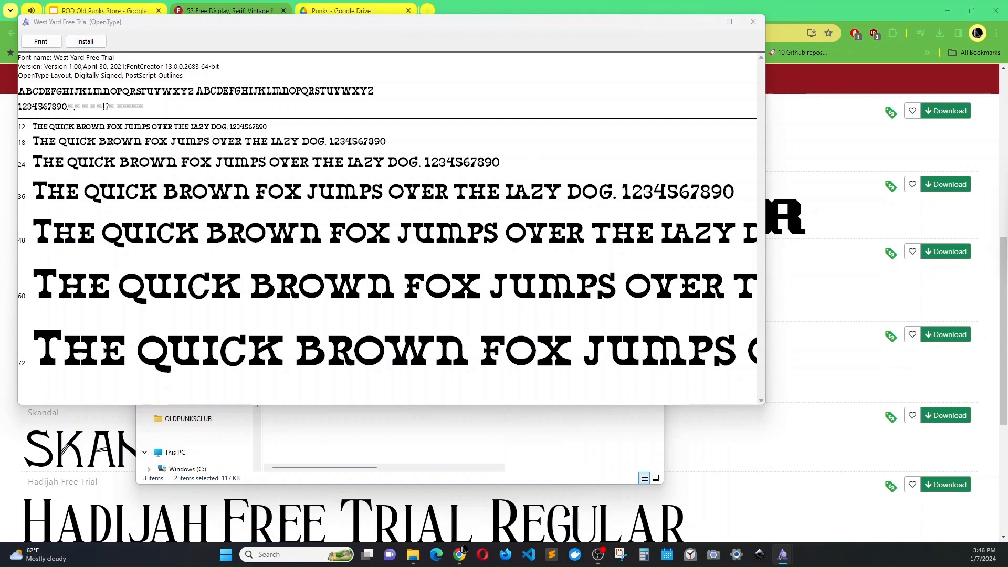
click(753, 21)
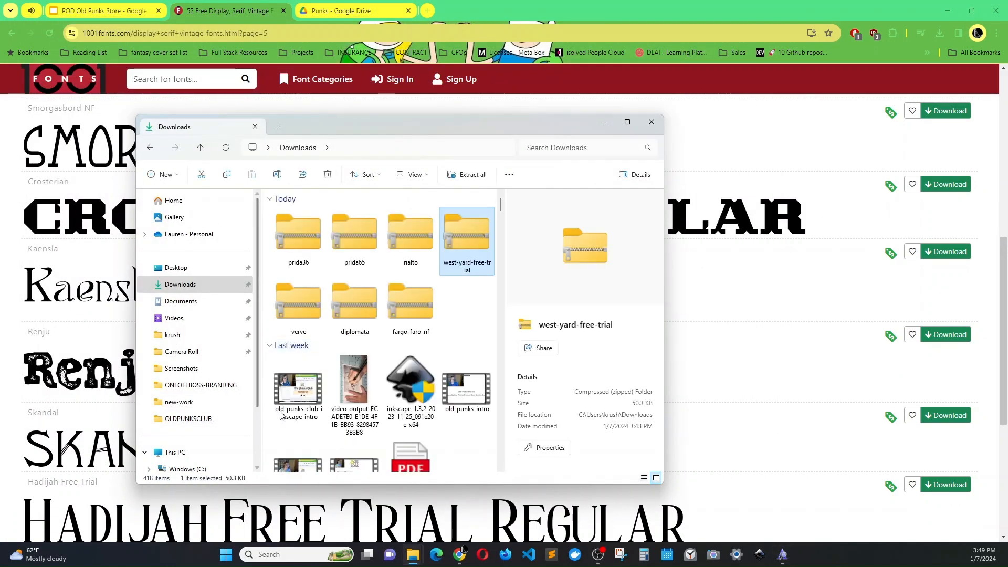
Open the OpenType and TrueType RialtoNF files from the rialto archive, install both and close their previews.
double_click(401, 249)
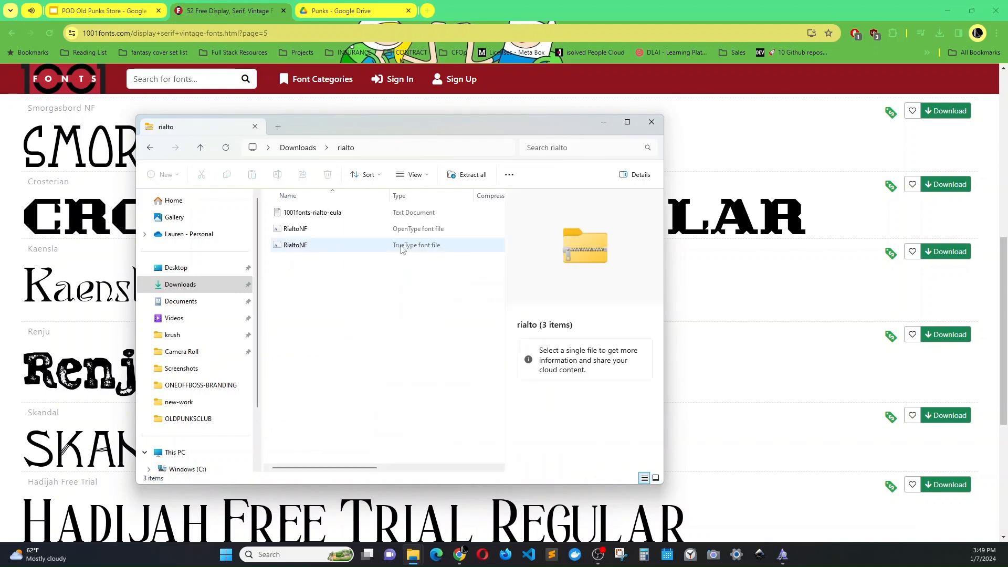
drag(304, 268, 289, 250)
drag(291, 253, 292, 232)
right_click(292, 239)
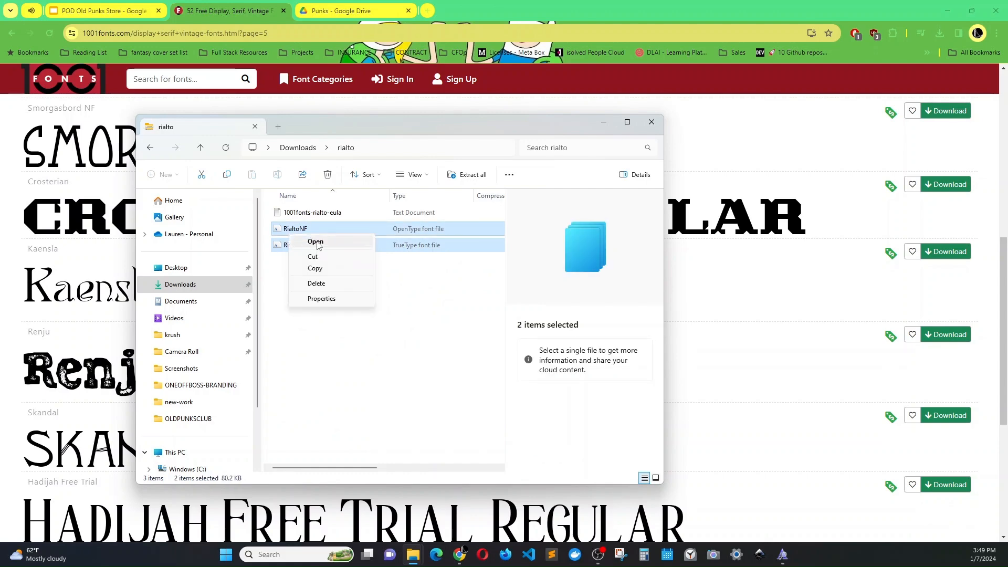
click(316, 242)
click(109, 68)
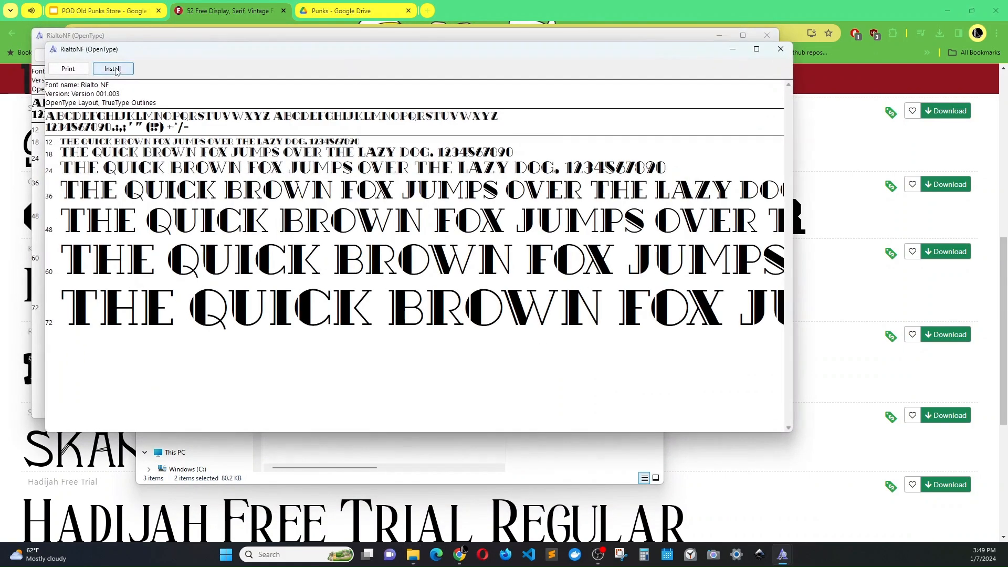
click(781, 49)
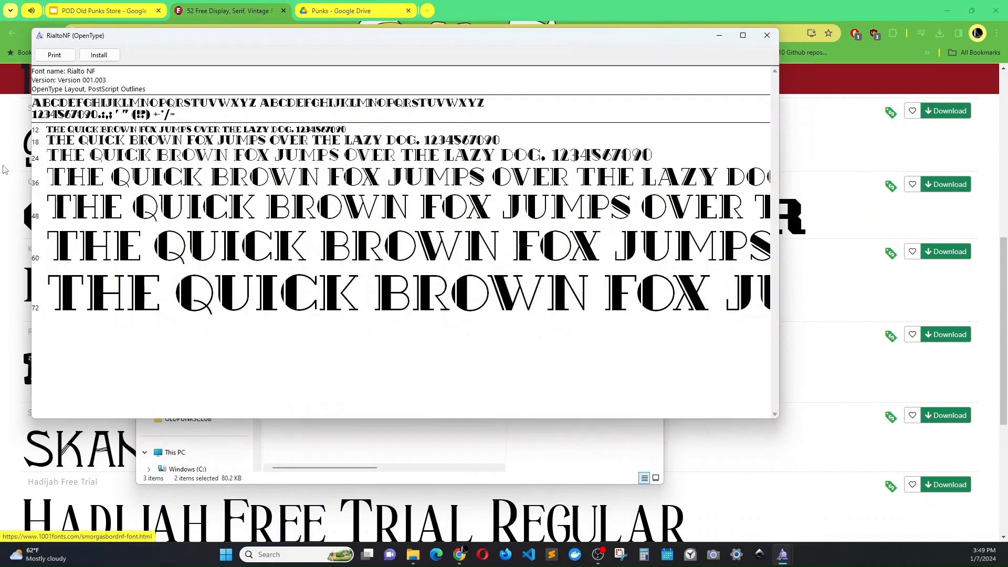
click(104, 56)
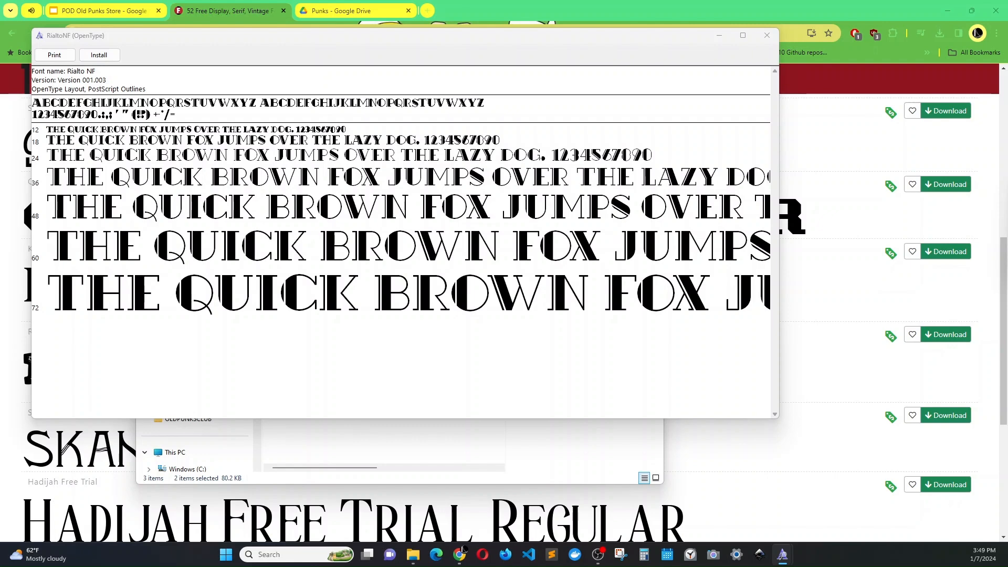
click(768, 36)
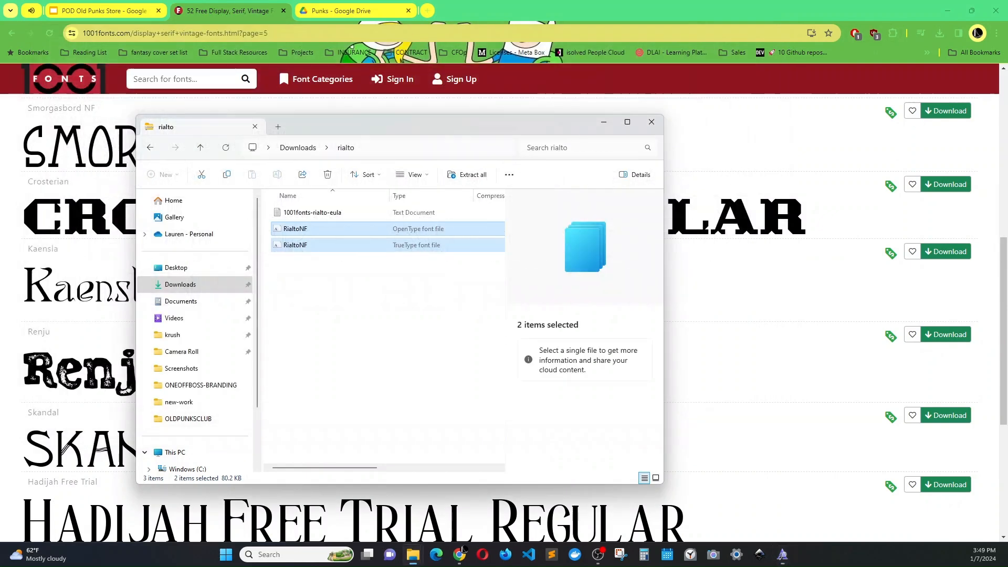
Install the Prida65 OpenType font from the prida65 archive in Downloads, close its preview and return to Downloads.
click(200, 148)
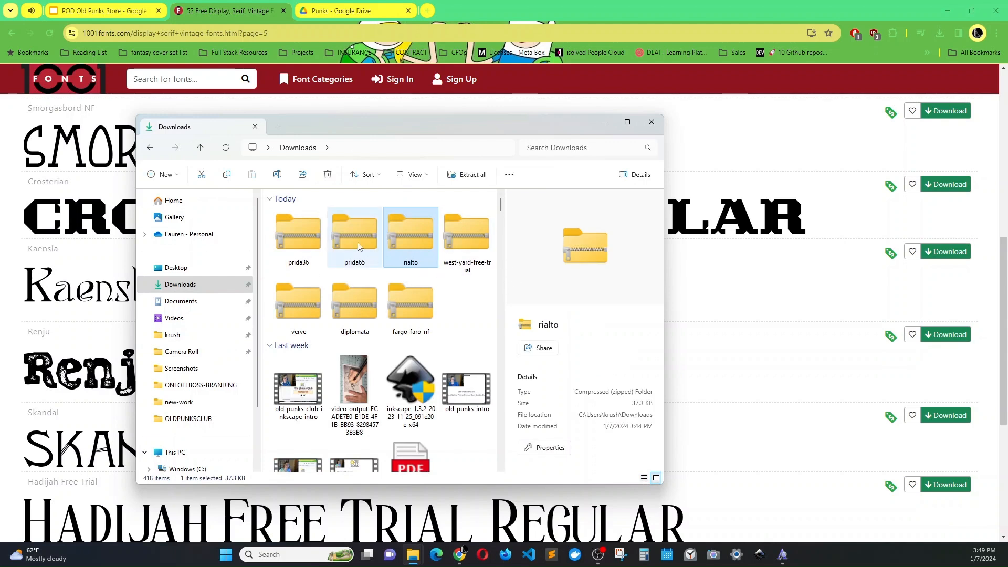
double_click(357, 241)
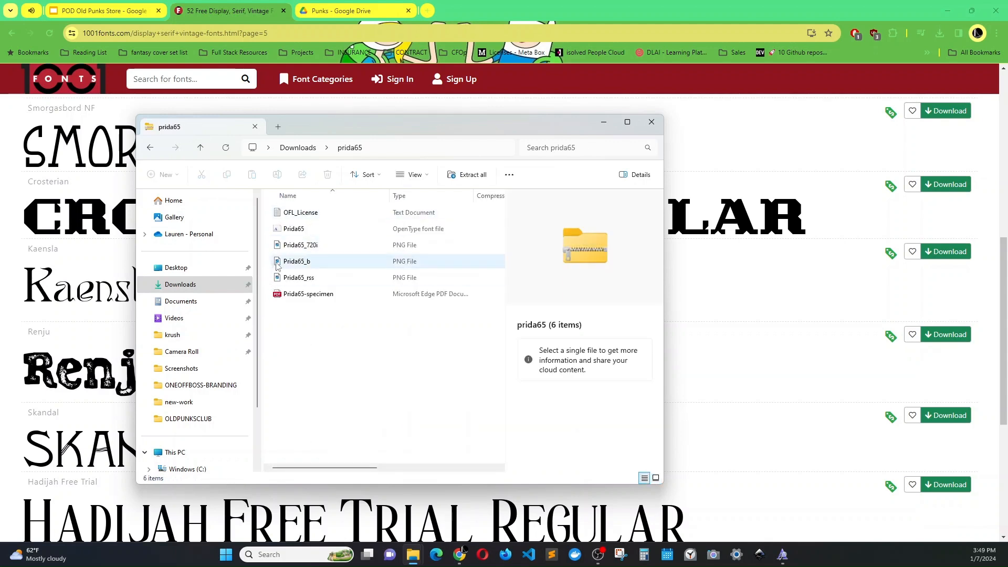
click(299, 229)
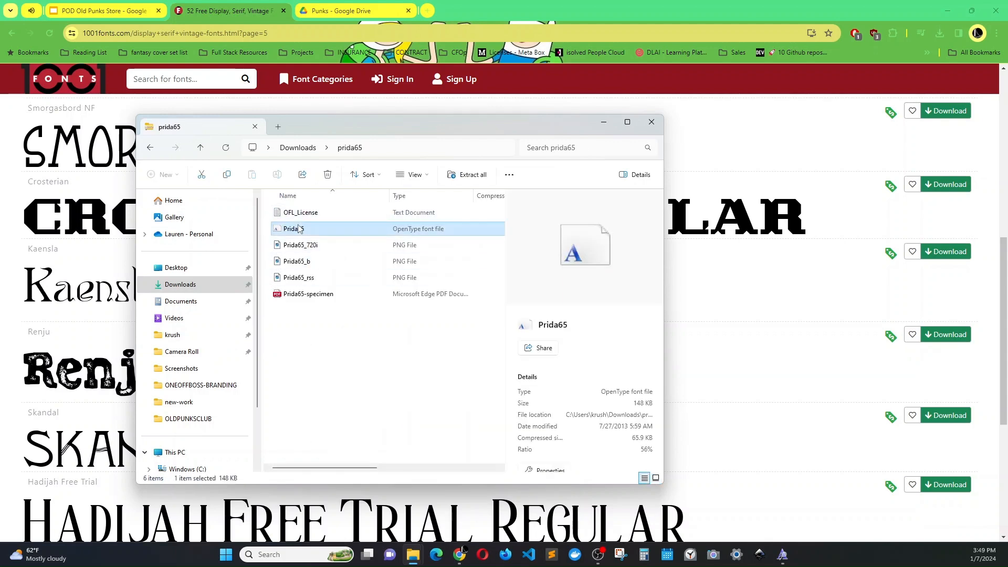
right_click(298, 229)
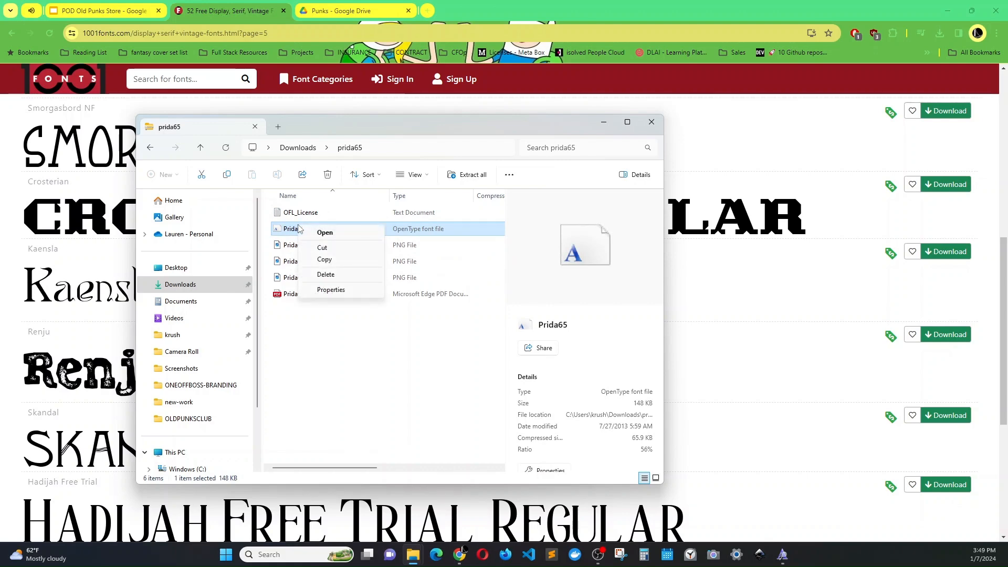
click(315, 233)
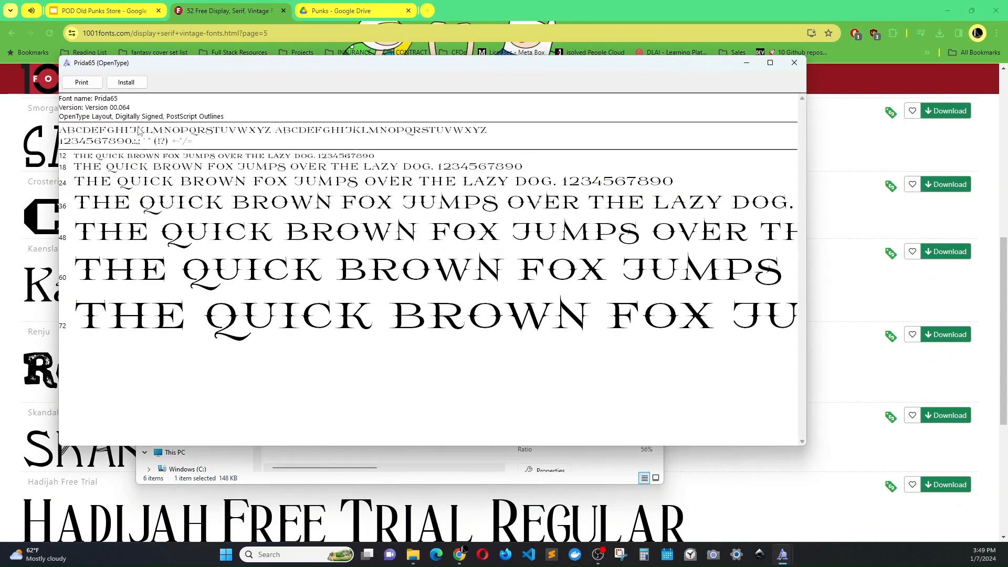
click(128, 83)
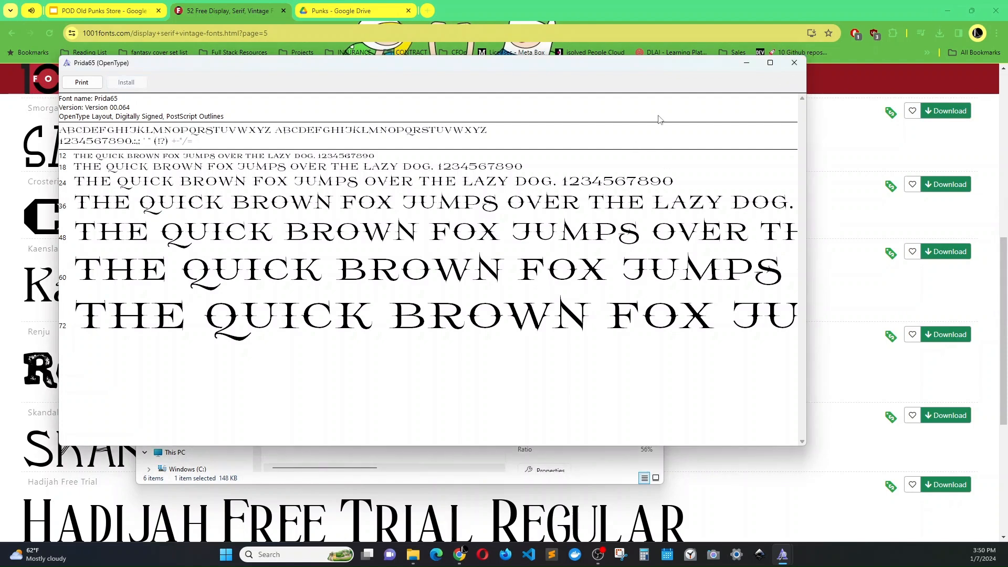
click(795, 64)
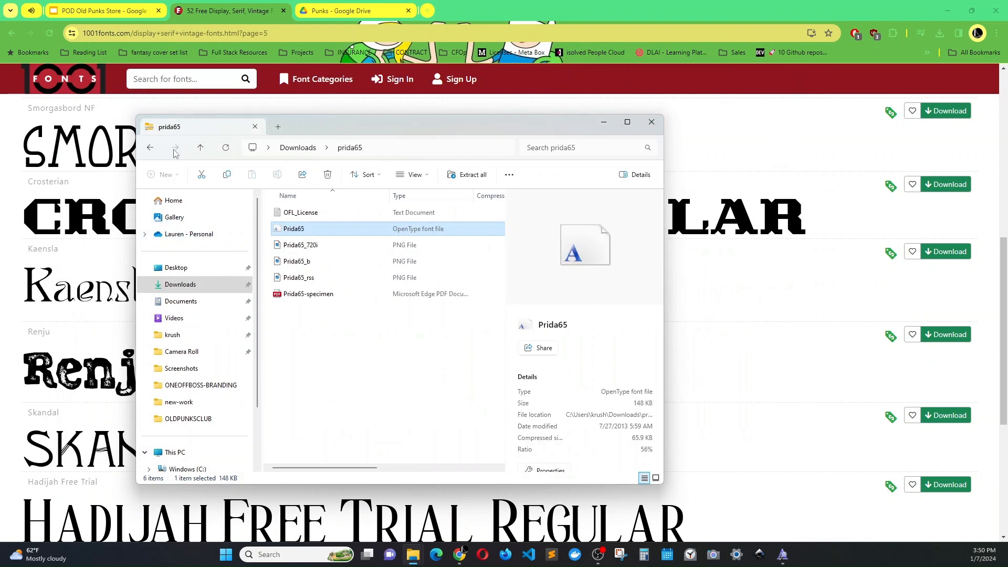
click(199, 151)
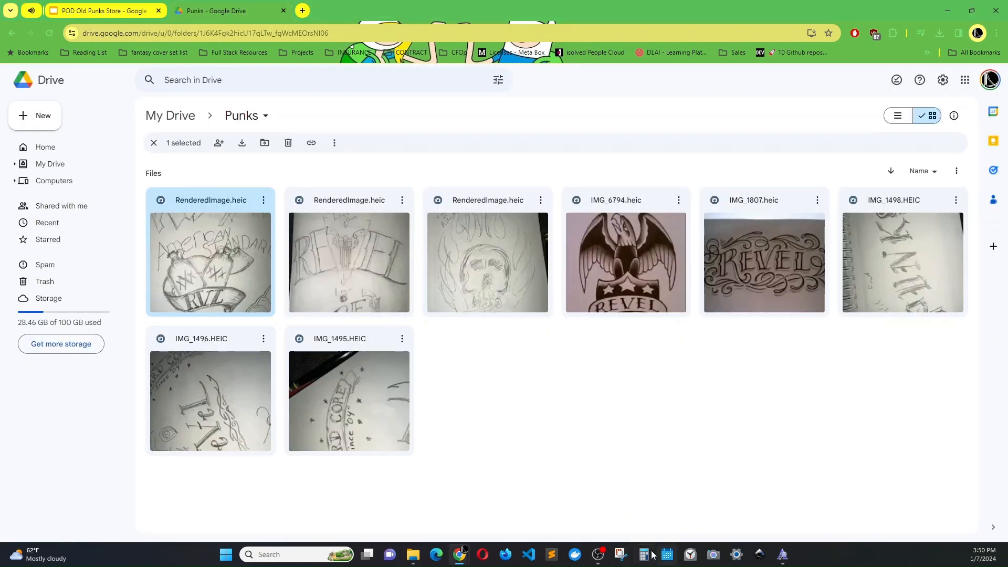
Add "West yard", "Diplomata" and "Fargo fara" on separate lines below Rialto in the slide's FONTS FOR DESIGNS list.
click(409, 556)
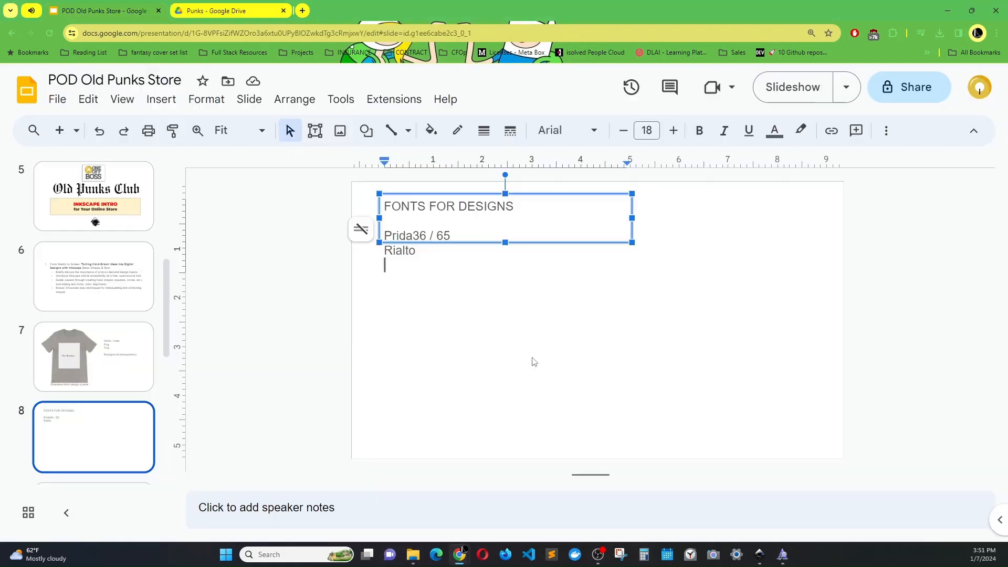
text(West yard)
key(Return)
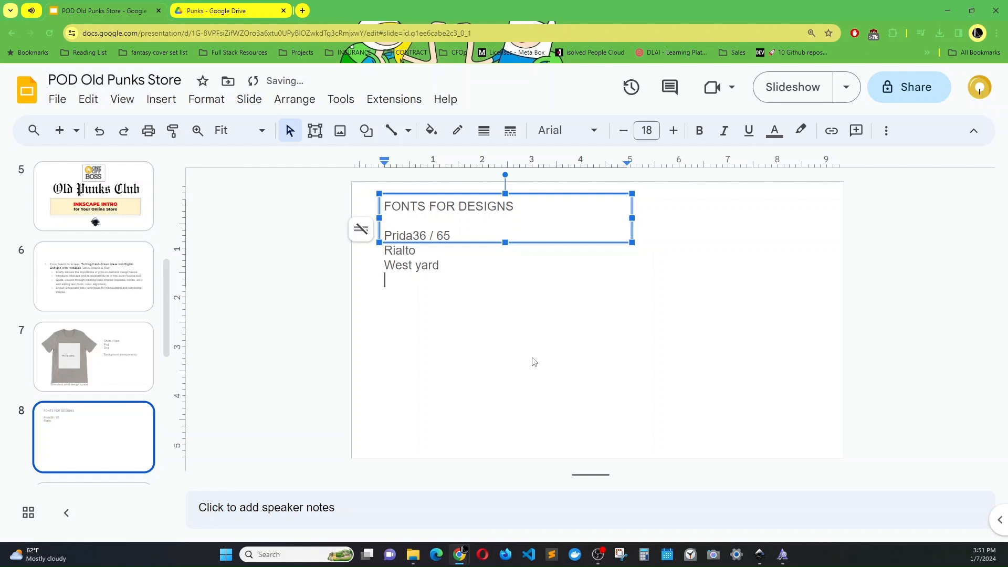
text(d Diplomata)
key(Return)
text(fargo fara)
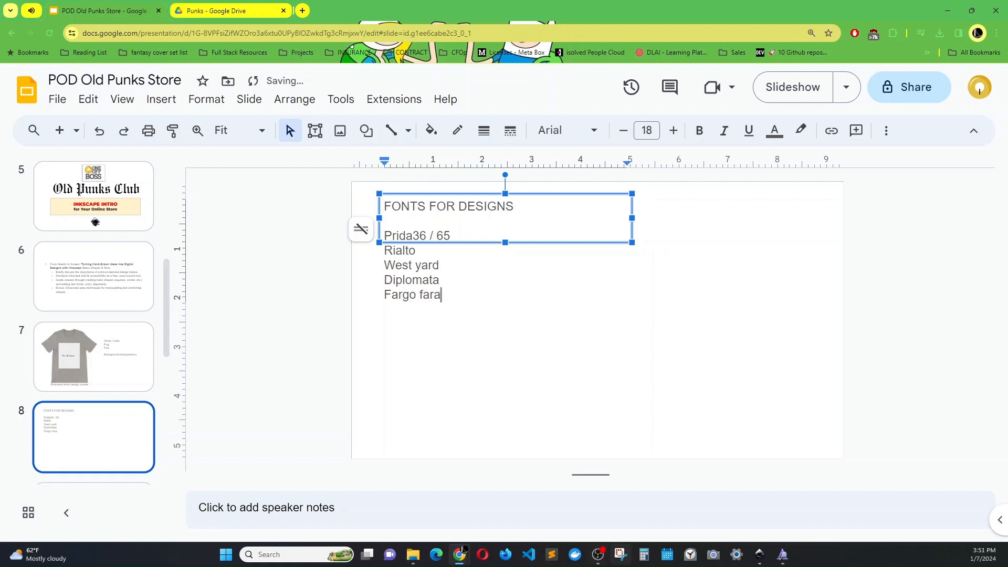
Switch to revel-trace-1.svg in Inkscape and narrow the Trace Bitmap panel so the page and both photos fit the canvas.
click(760, 554)
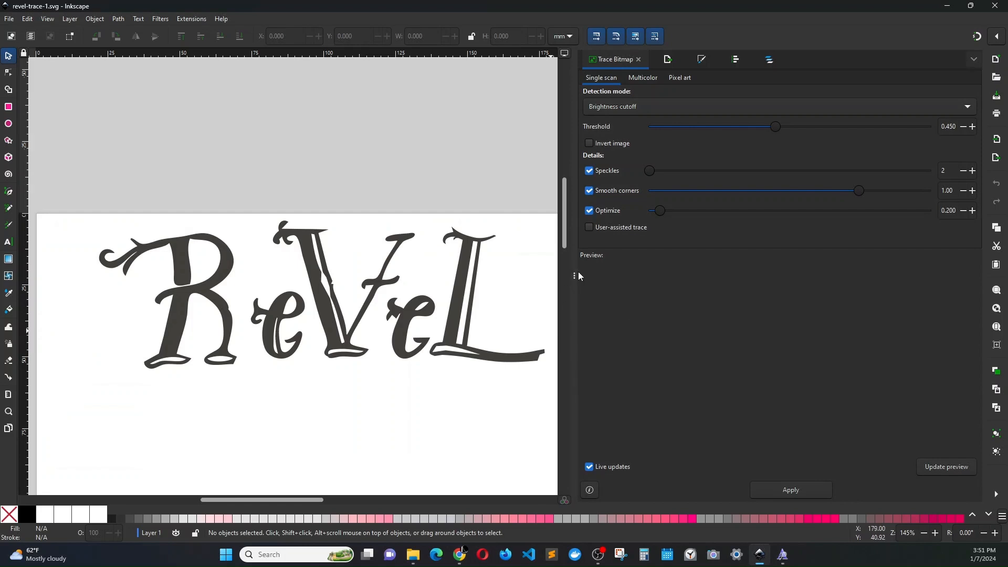
drag(575, 276, 745, 275)
scroll(452, 225, down, 3)
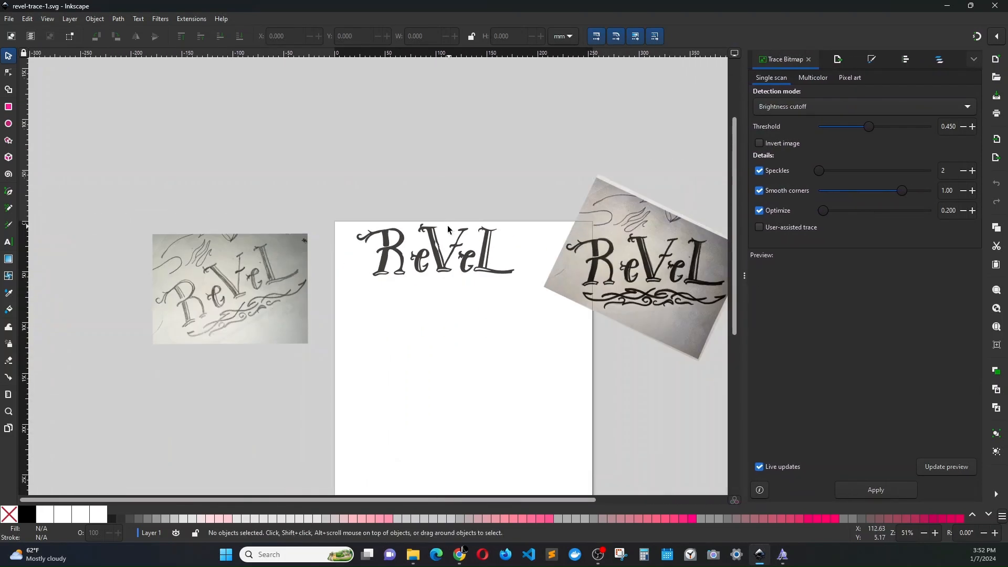
scroll(436, 231, right, 4)
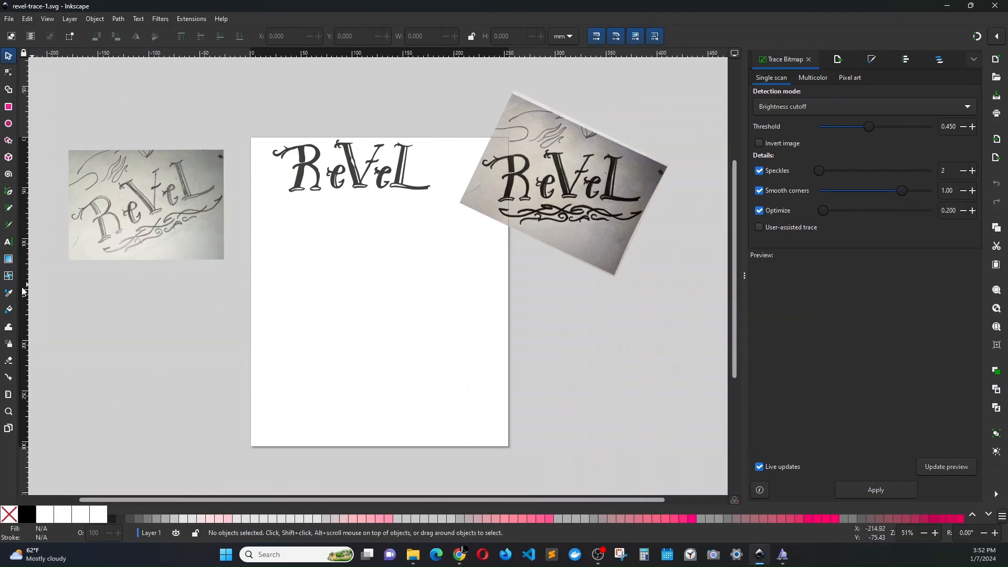
Add the text "ReVeL" on the page below the traced lettering and fill it with a near-black colour.
click(8, 243)
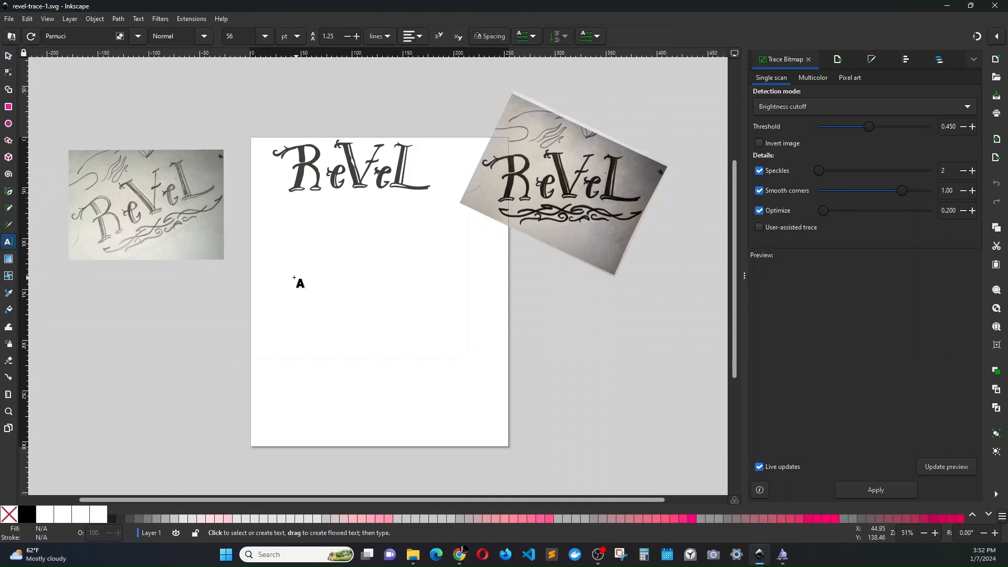
click(292, 276)
text(ReVeL)
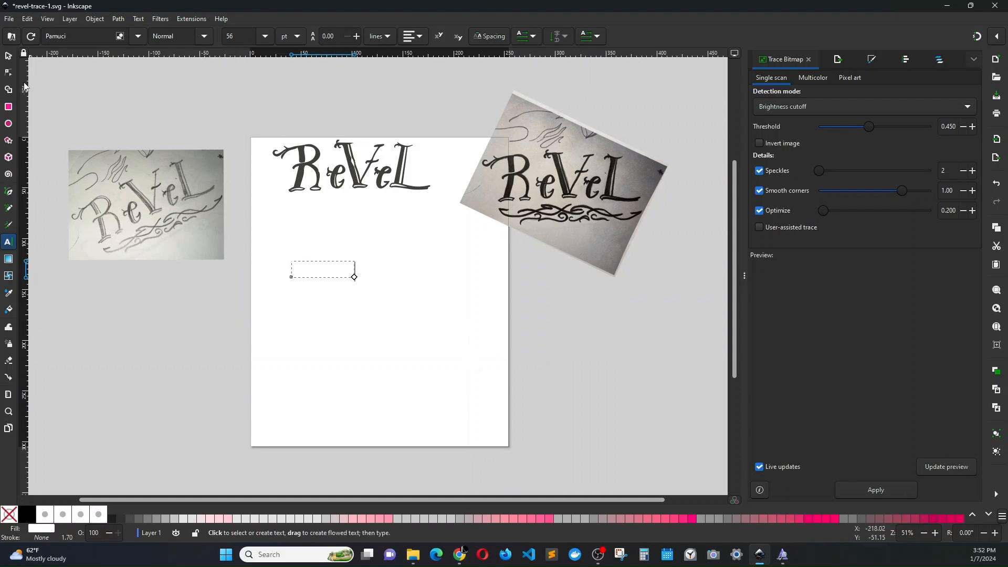
click(7, 56)
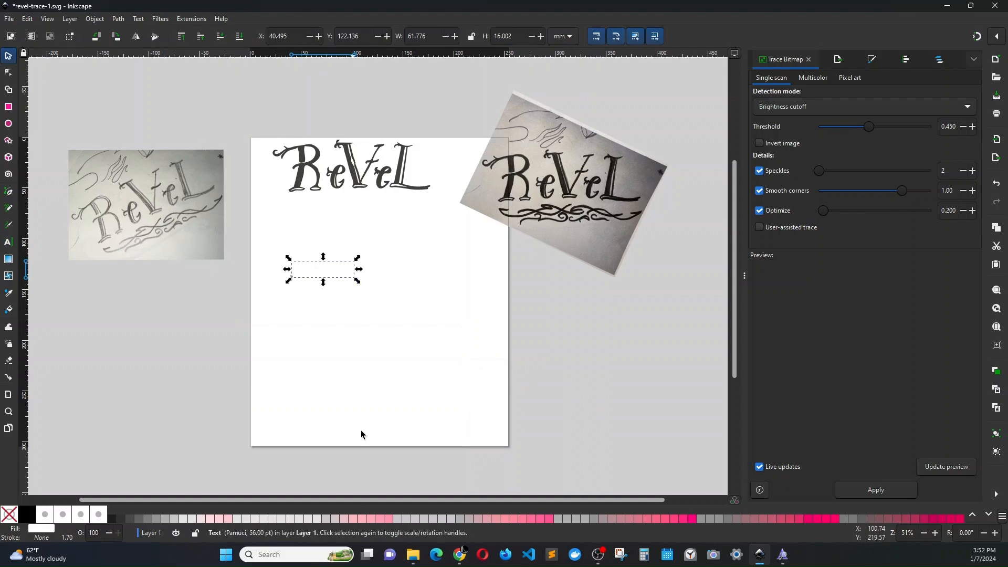
click(113, 519)
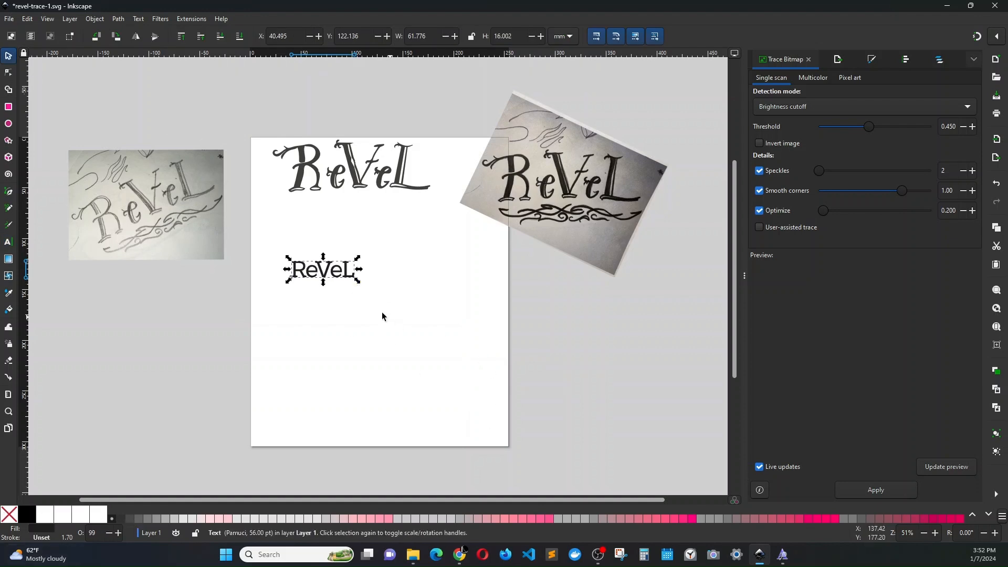
Enlarge the ReVeL text to about 174 by 45 mm and shift it slightly toward the page's left edge.
drag(361, 286, 471, 377)
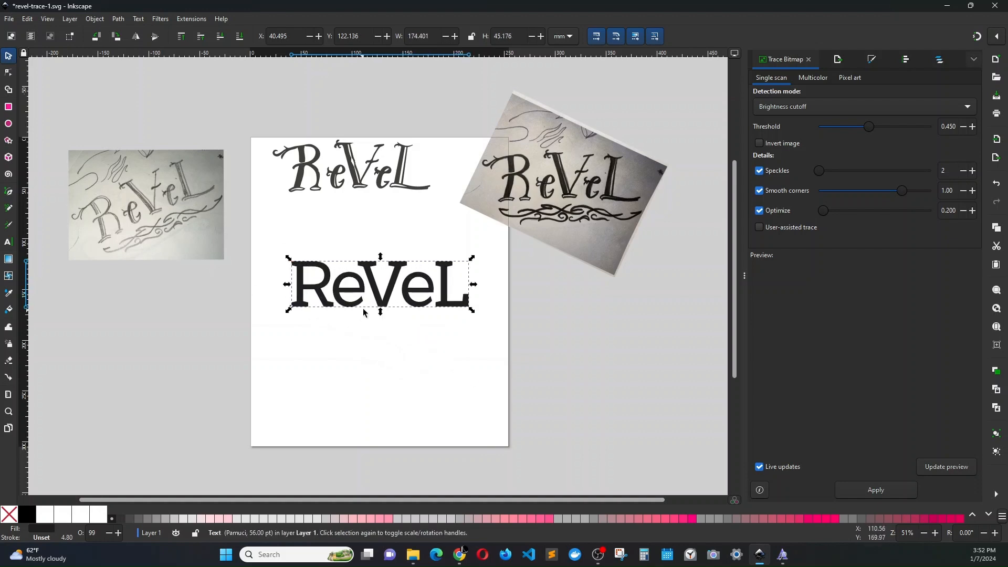
drag(386, 307, 377, 311)
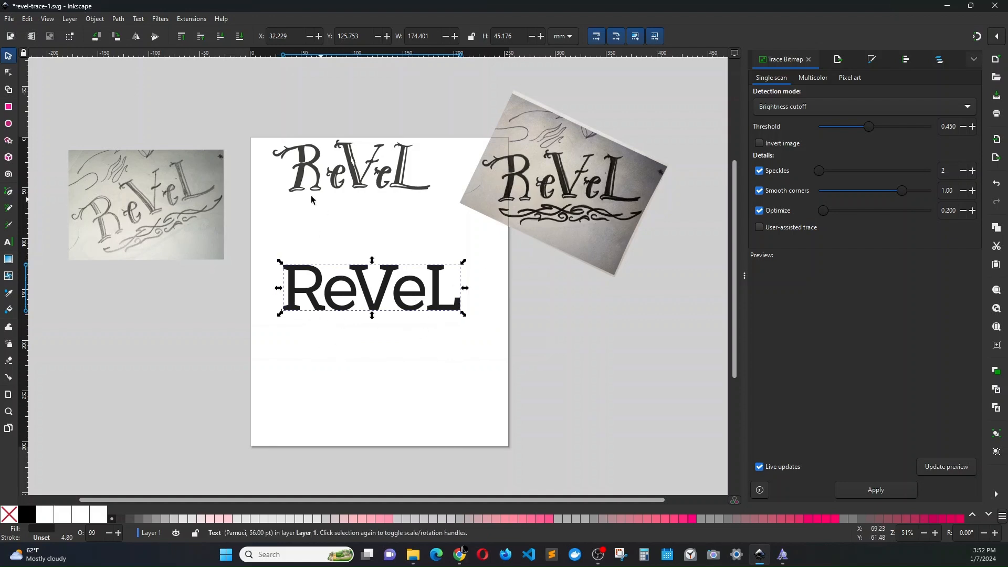
click(393, 249)
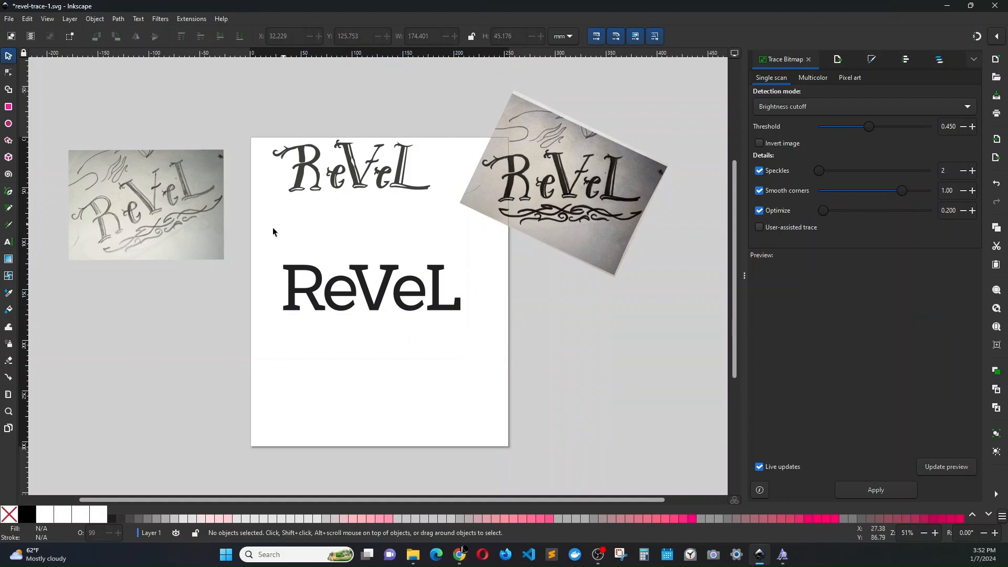
Copy the large ReVeL text and paste a duplicate off the page, below the pencil sketch photo.
click(365, 298)
key(ctrl+c)
click(135, 329)
key(ctrl+v)
key(Escape)
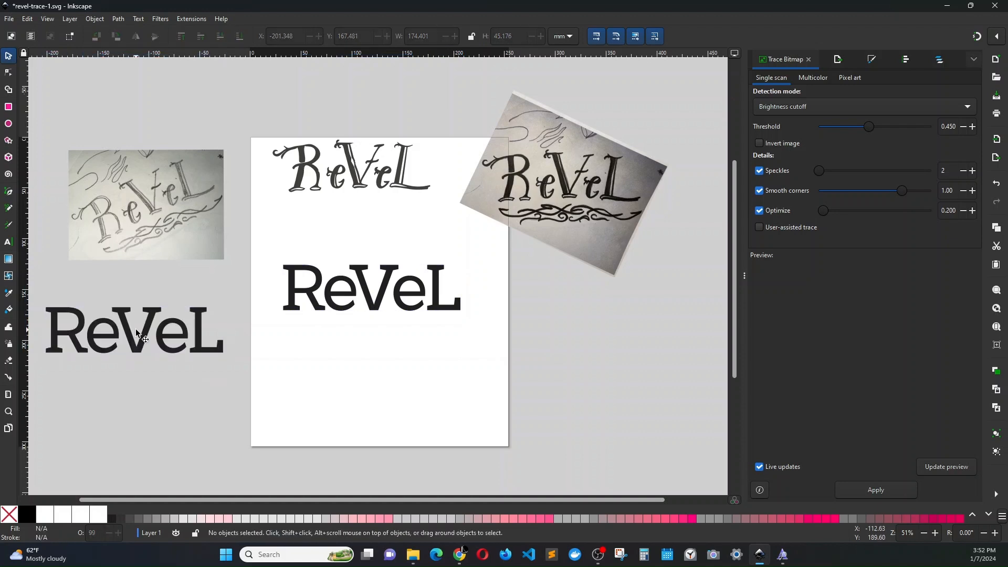
Set the font of the off-page ReVeL copy to Rialto NF.
triple_click(115, 335)
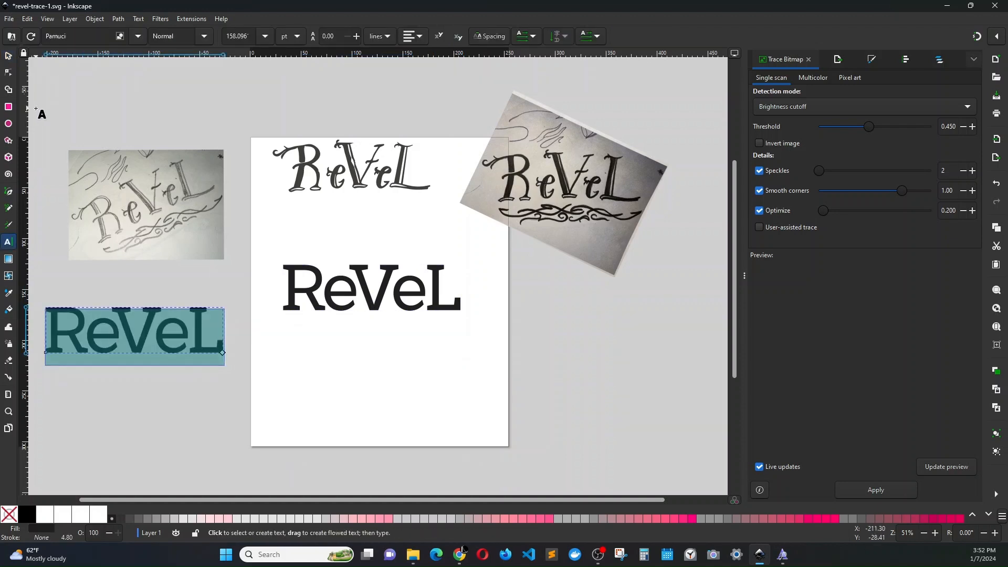
click(139, 36)
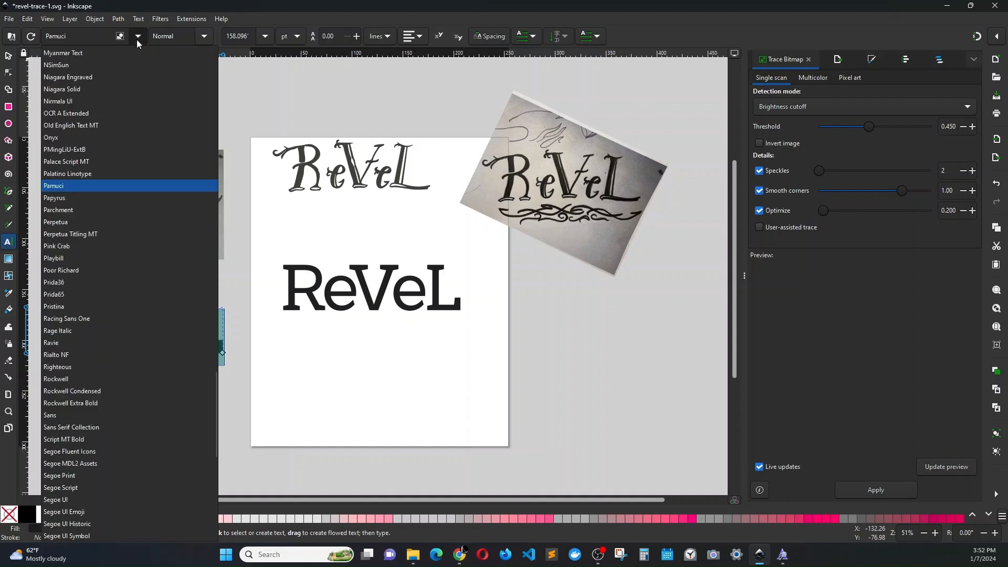
click(138, 39)
click(138, 36)
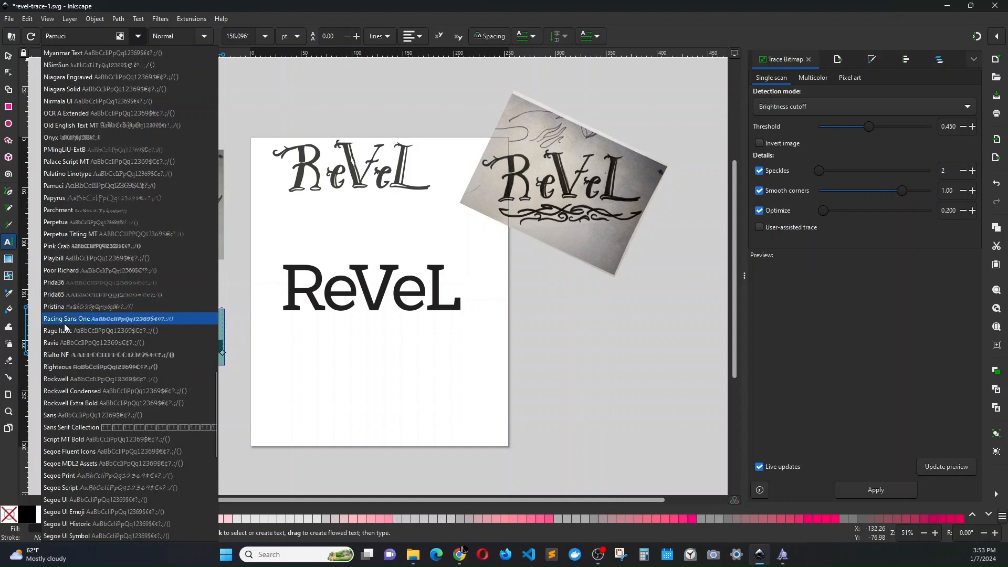
click(66, 357)
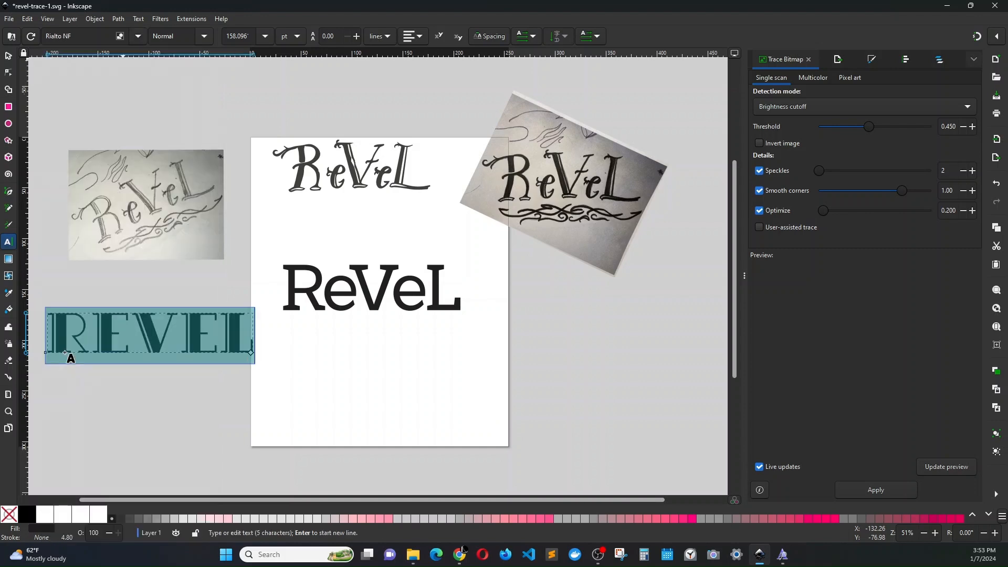
scroll(128, 408, down, 2)
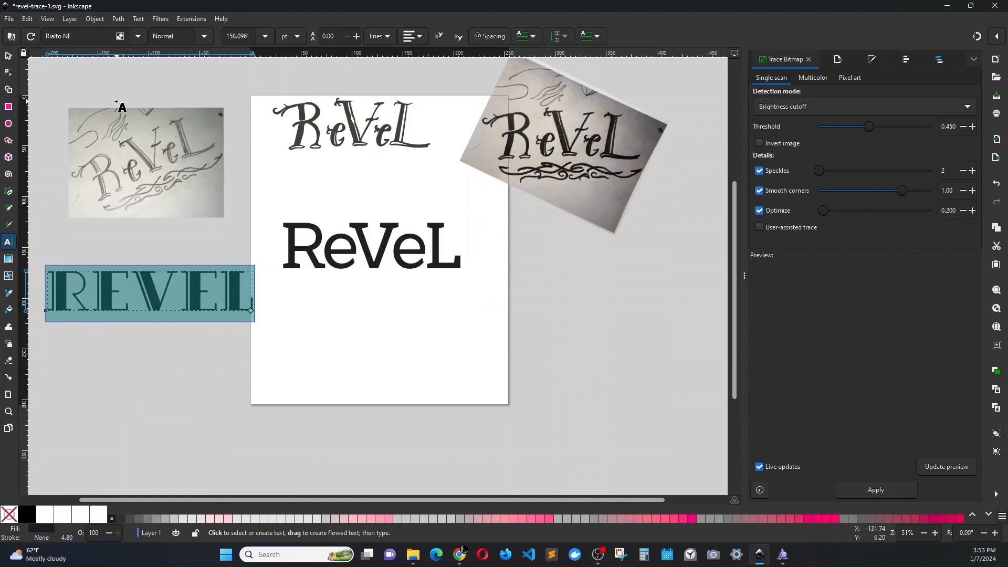
click(8, 56)
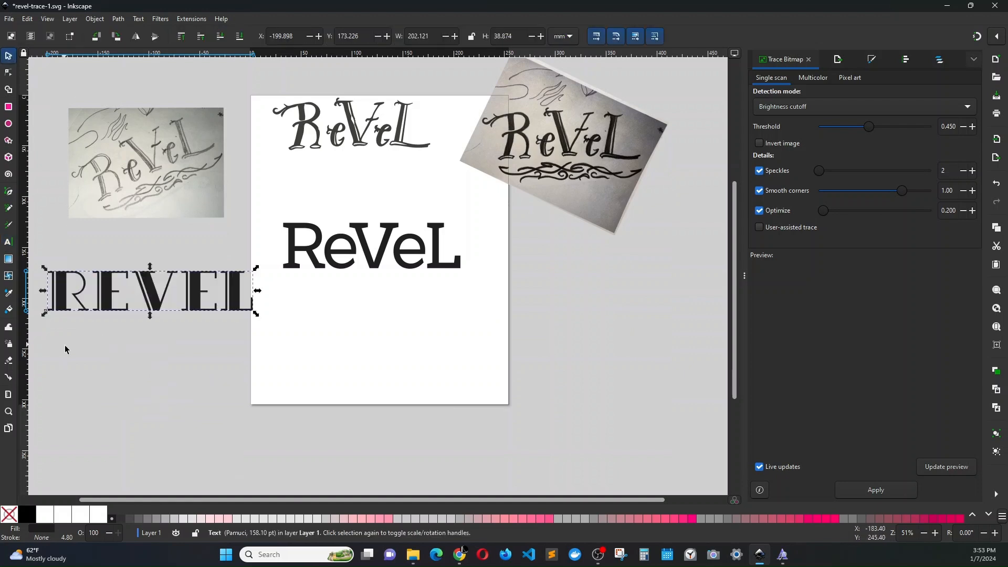
Duplicate the Rialto NF lettering directly below itself and set the duplicate's font to Prida36.
click(153, 307)
key(ctrl+c)
key(ctrl+v)
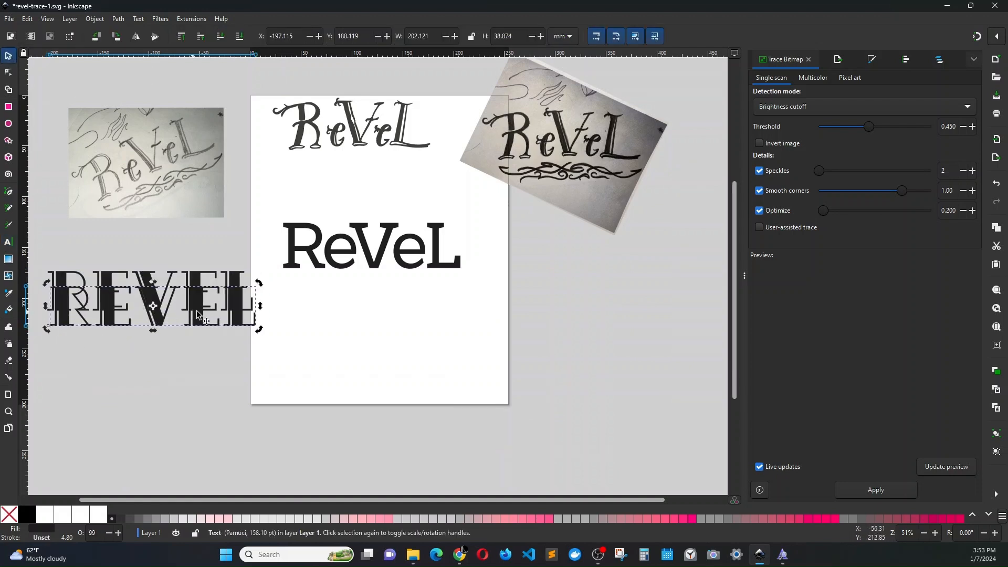
drag(238, 320, 232, 375)
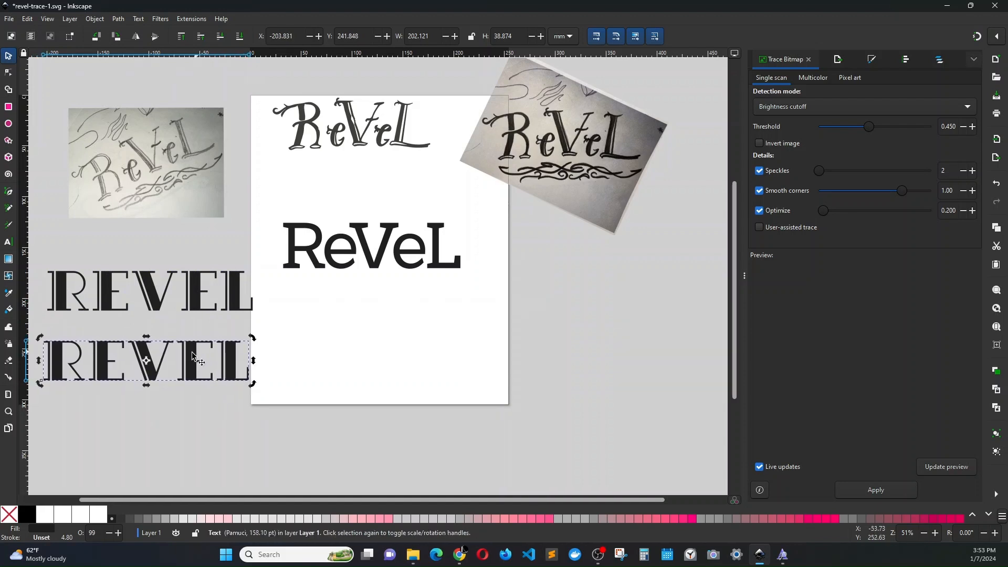
triple_click(181, 362)
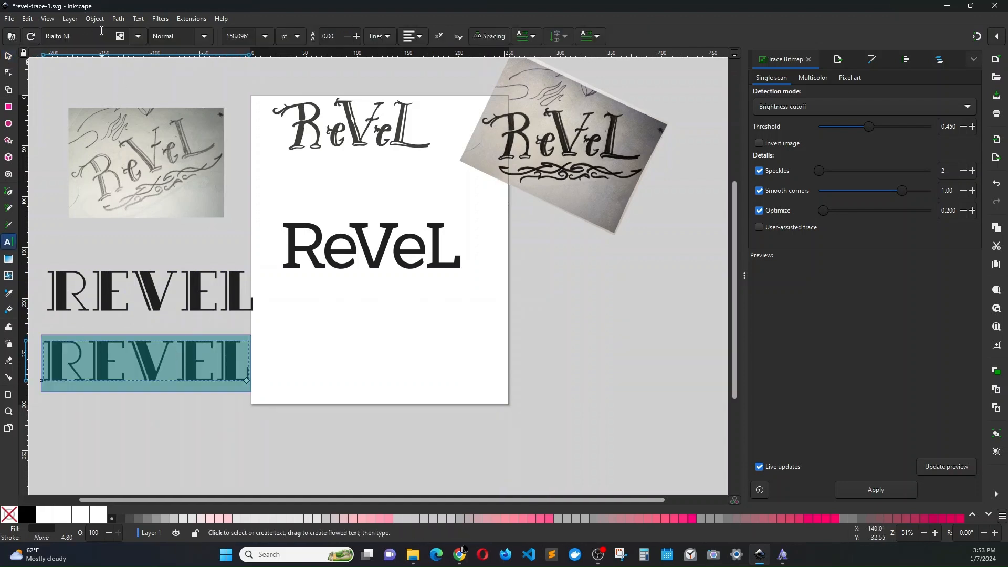
click(137, 36)
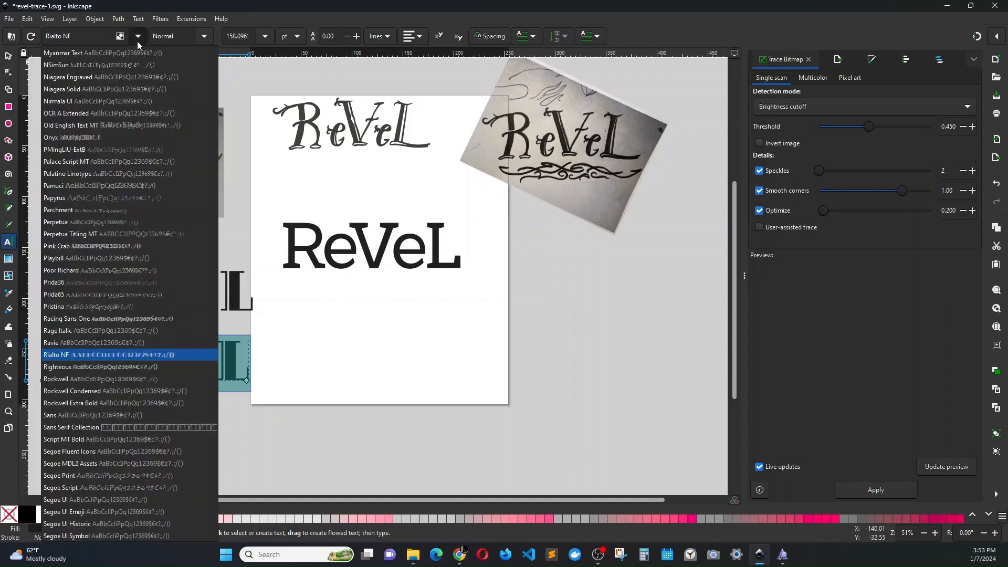
click(80, 282)
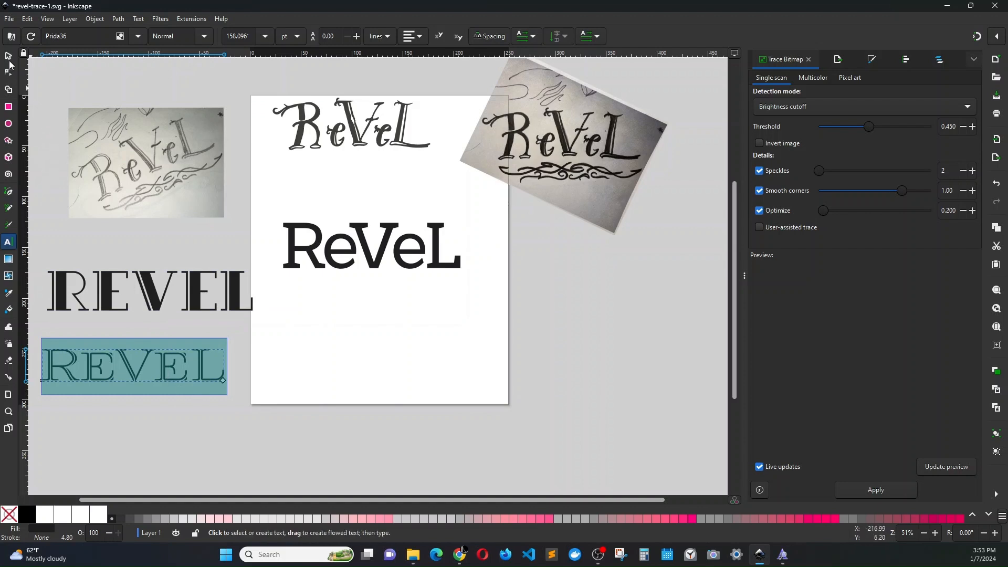
Set the font of the REVEL copy below the Prida36 version to Diplomata SC.
click(139, 36)
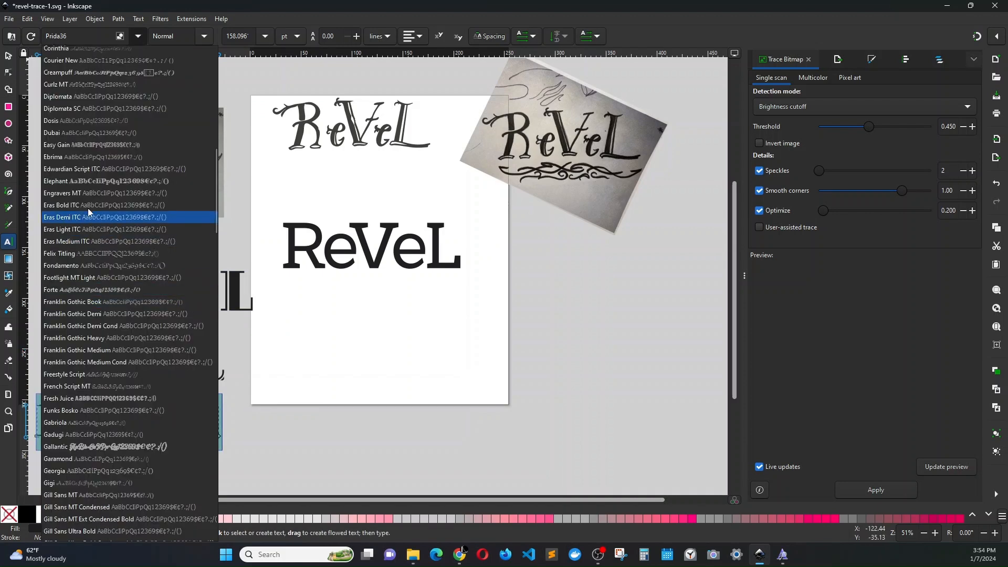
click(105, 108)
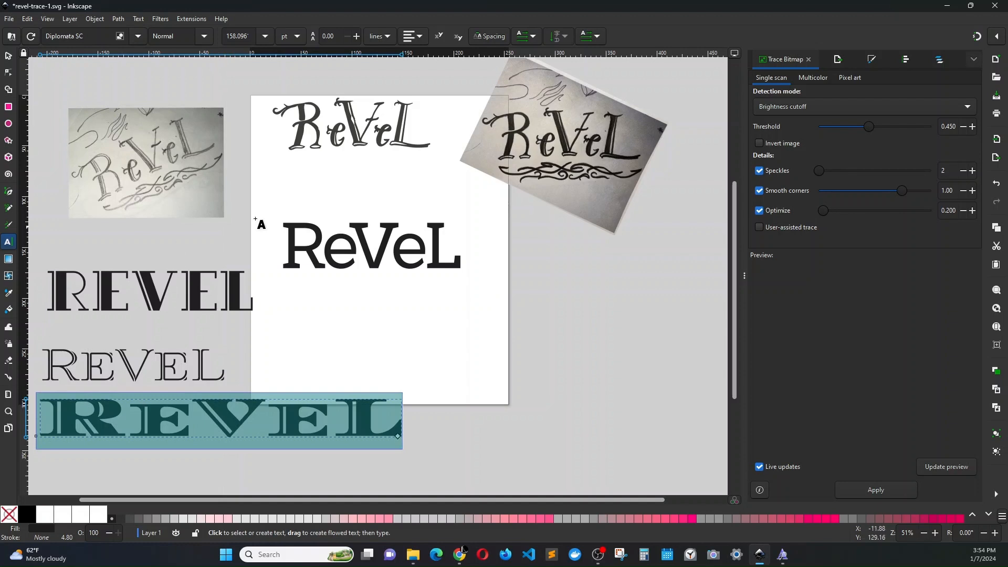
scroll(252, 227, down, 5)
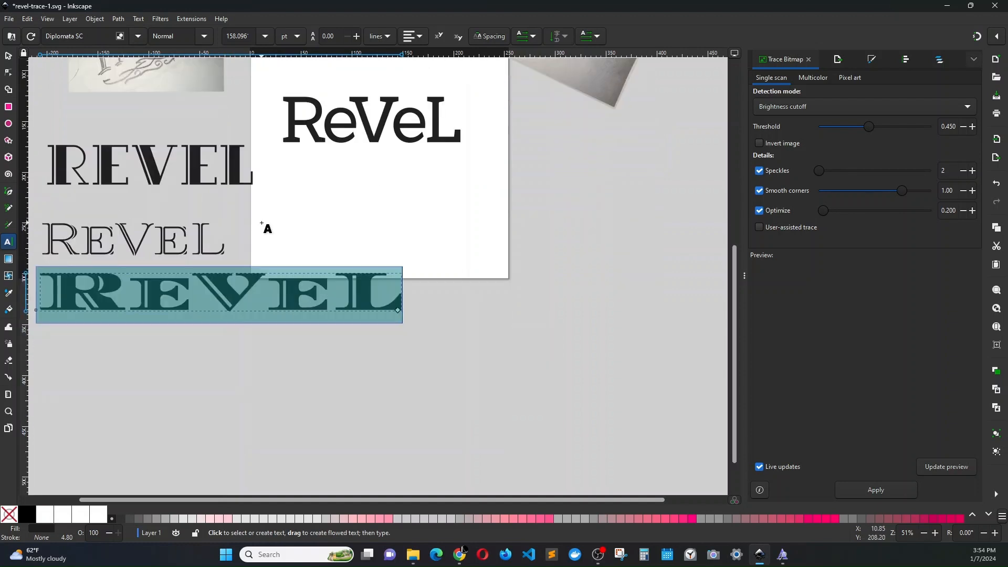
click(8, 56)
Paste another REVEL copy below the Diplomata SC version and set its font to West Yard Free Trial.
key(ctrl+v)
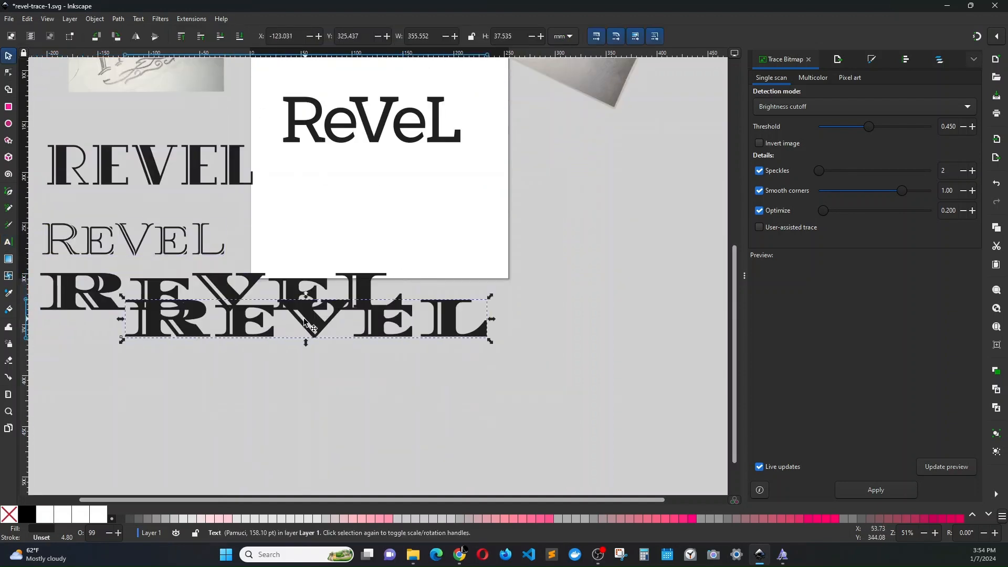
drag(252, 326, 167, 368)
double_click(231, 370)
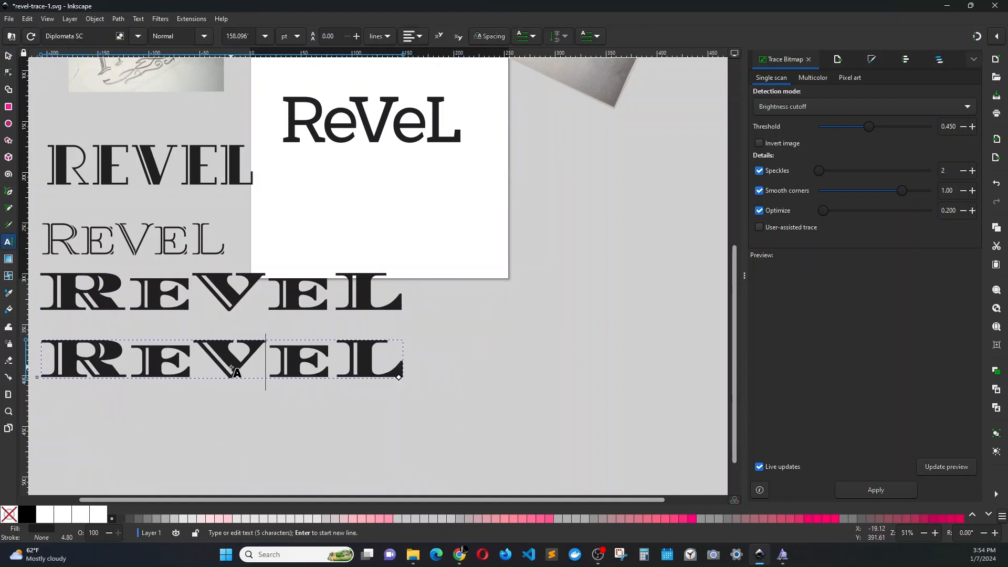
key(ctrl+a)
click(138, 36)
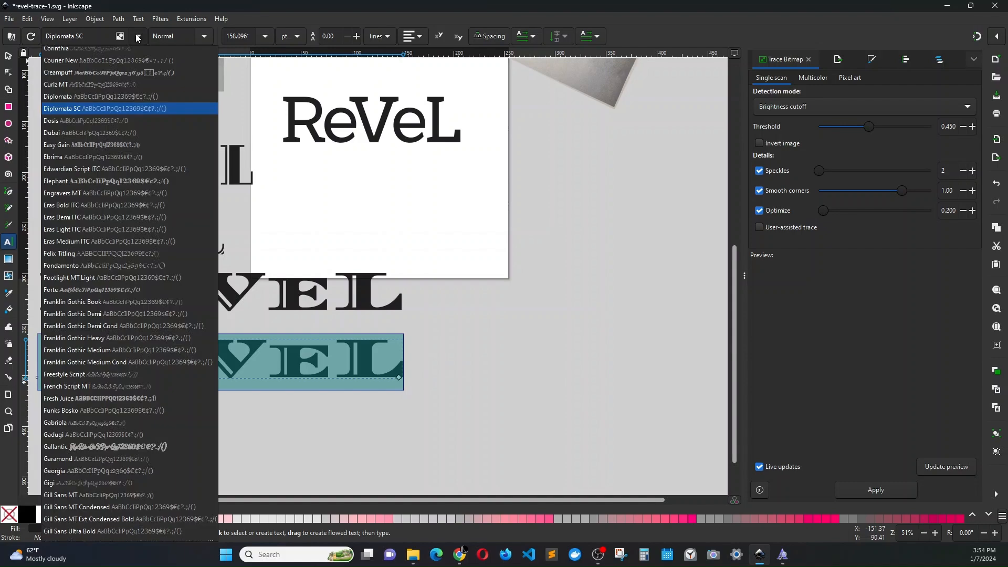
scroll(142, 298, down, 5)
scroll(142, 298, down, 15)
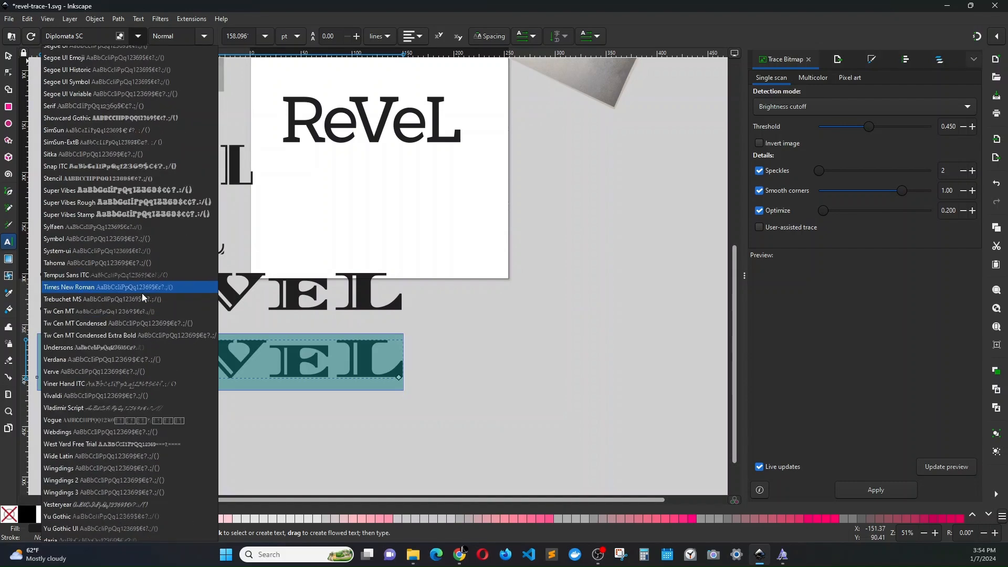
scroll(142, 297, down, 1)
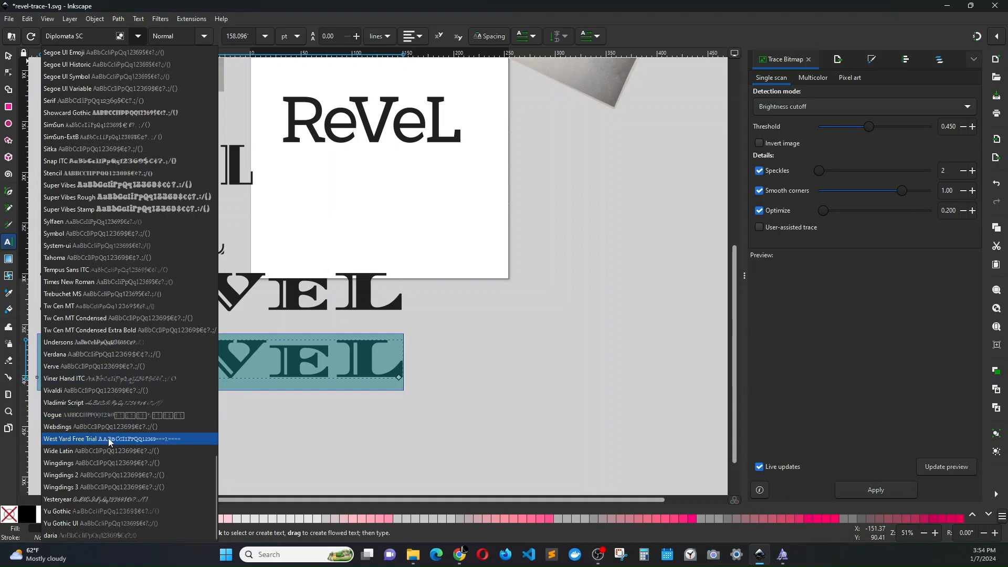
click(108, 439)
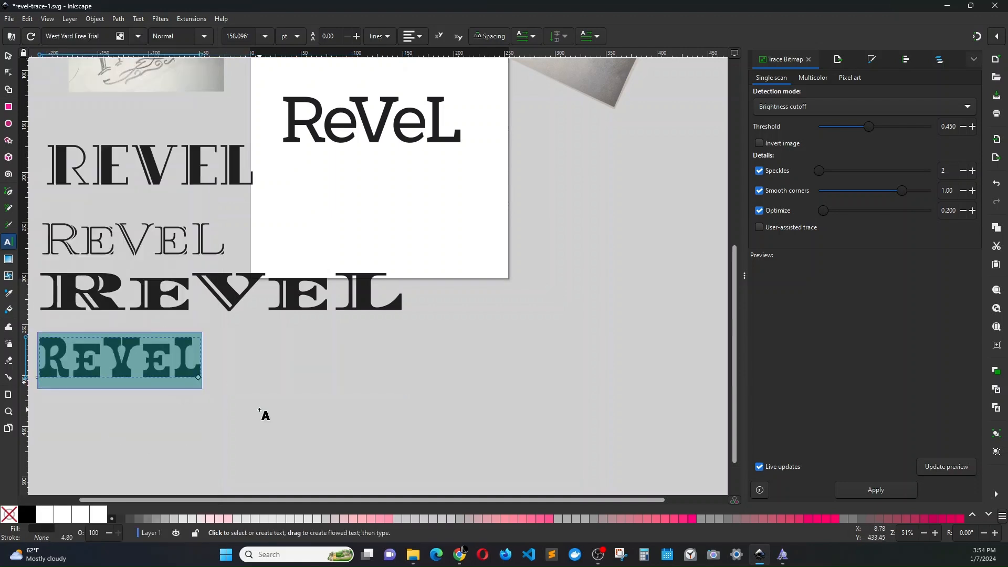
click(9, 56)
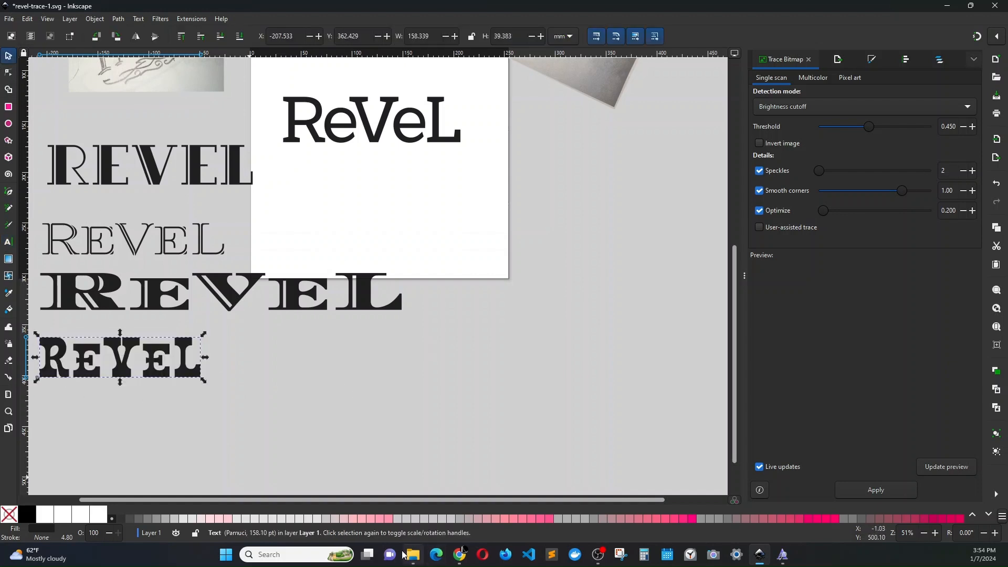
Group the two traced hand-lettering paths at the top of the page.
mouse_move(413, 555)
mouse_move(430, 527)
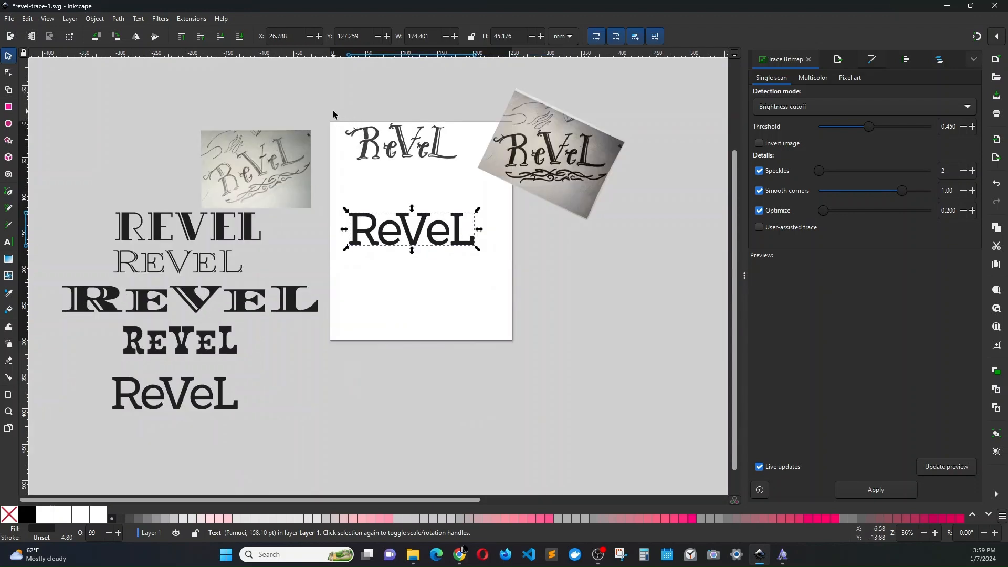
drag(333, 109, 461, 184)
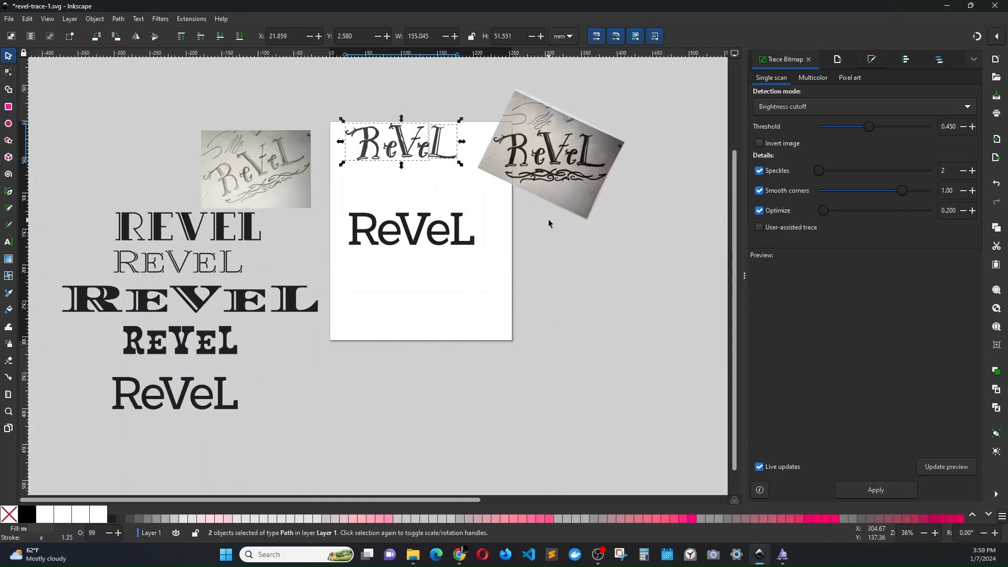
key(ctrl+g)
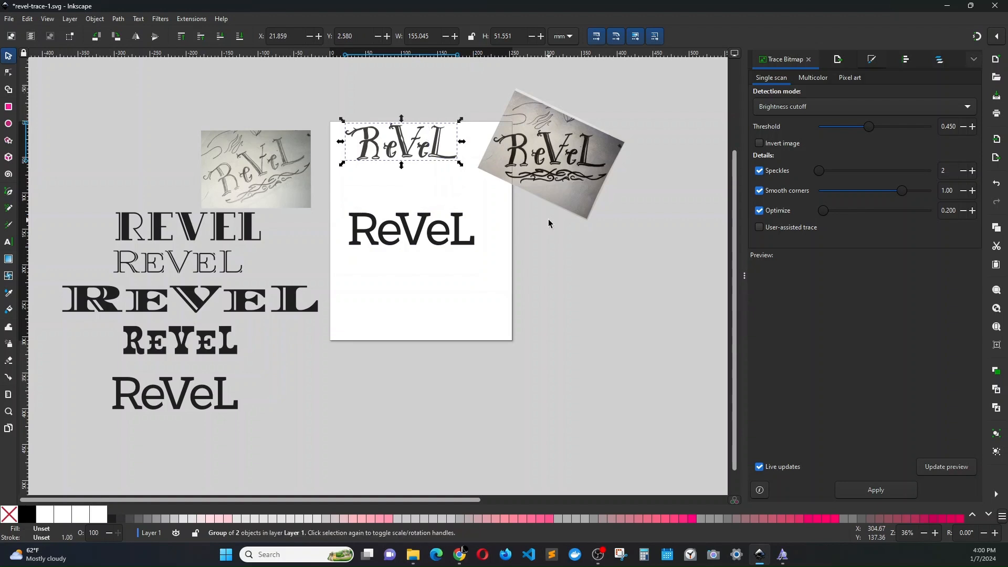
Move the grouped traced lettering off the page beside the pencil sketch photo and delete the tilted photo of the inked lettering.
mouse_move(399, 152)
mouse_down()
mouse_move(260, 158)
mouse_move(117, 184)
mouse_up()
click(549, 174)
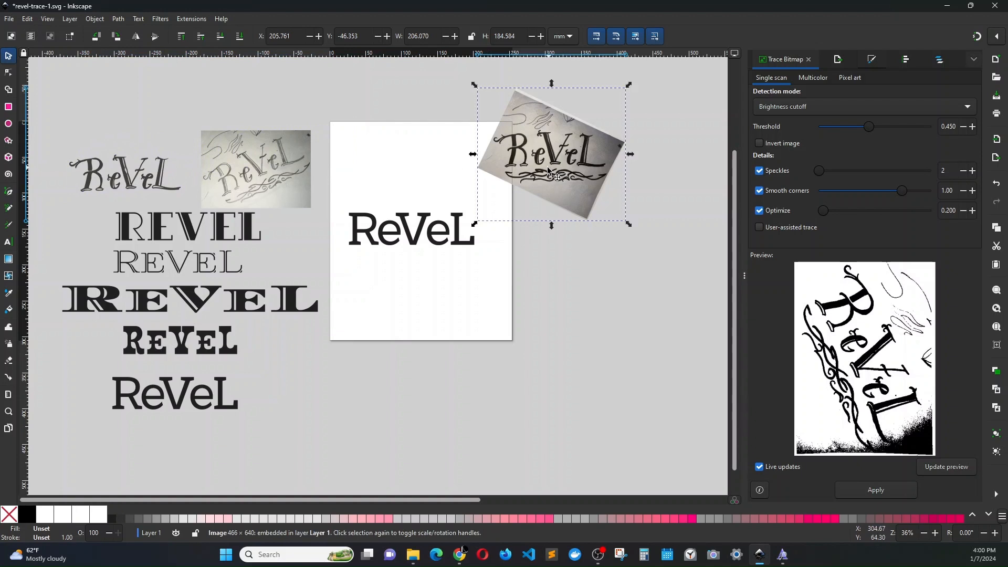
key(Delete)
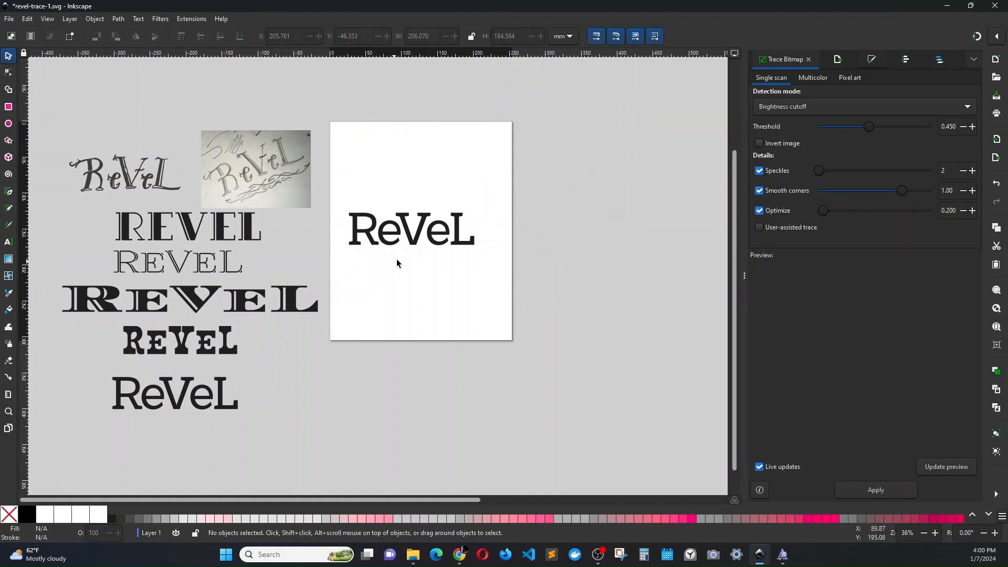
Move the slab-serif ReVeL text near the top of the page and bring the pencil sketch photo up against the page's left edge.
drag(415, 245, 420, 172)
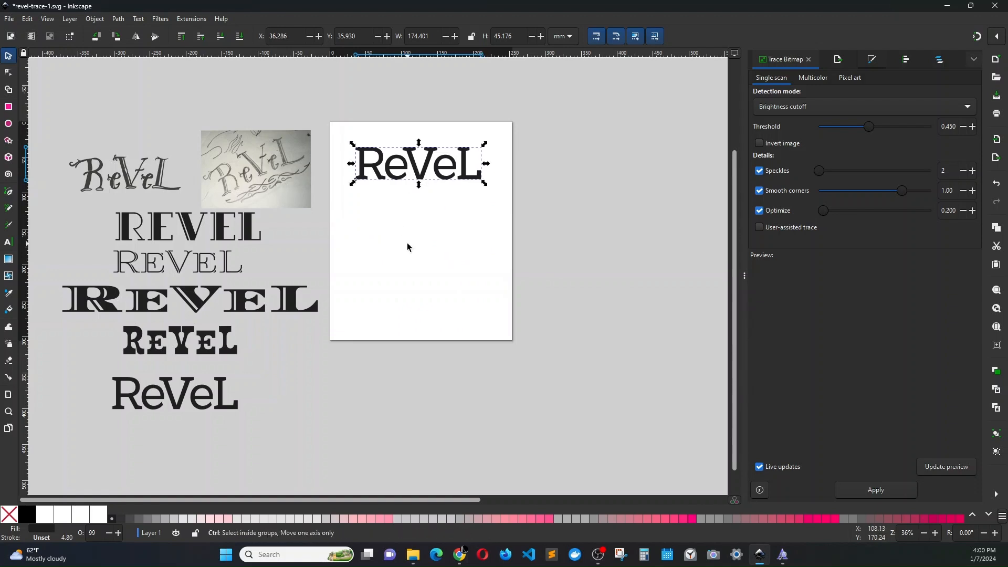
ctrl+scroll(408, 247, up, 2)
scroll(417, 250, up, 6)
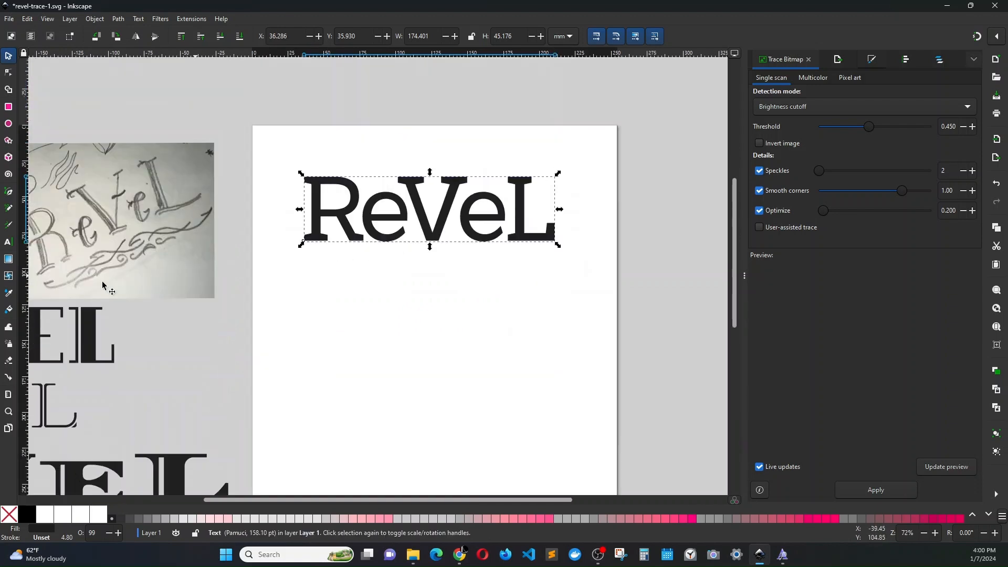
drag(103, 256, 151, 238)
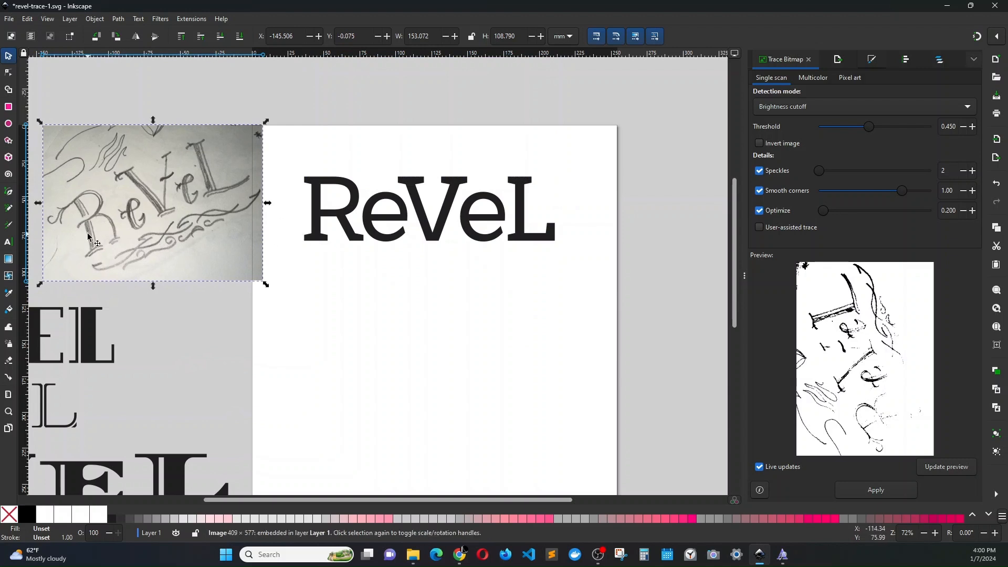
click(551, 239)
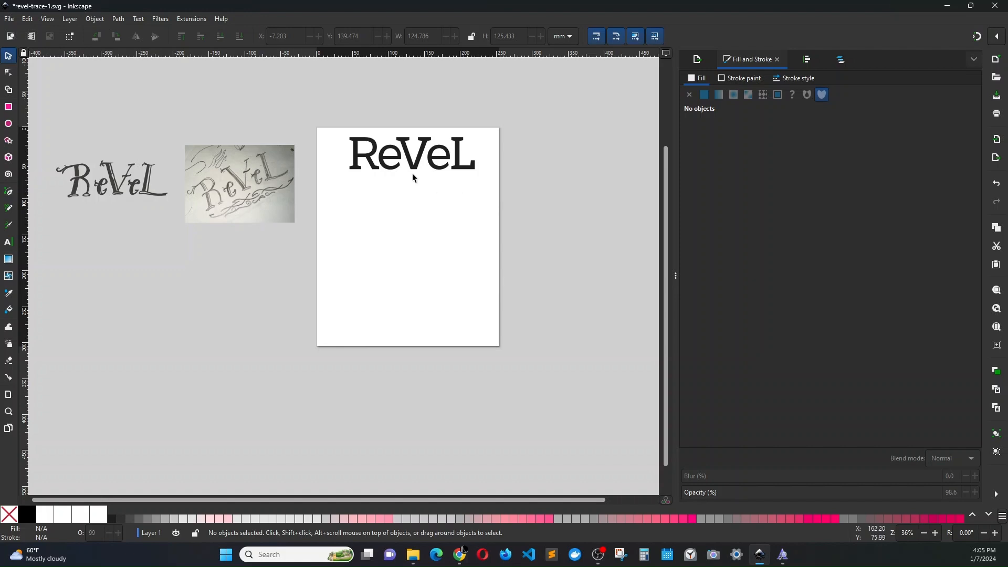
Add a separate letter R in the lower half of the page and enlarge it to about 78 mm high.
click(386, 170)
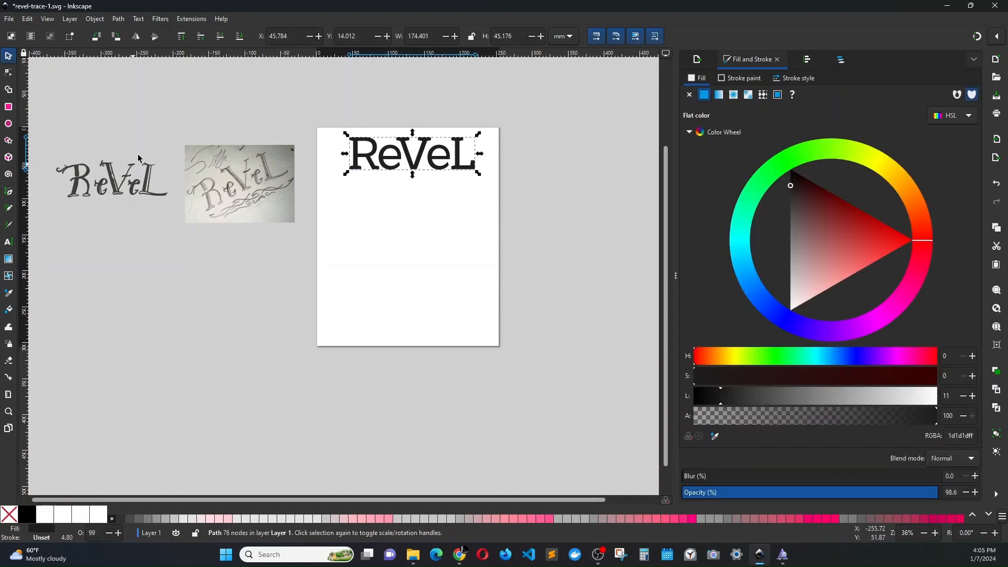
click(8, 242)
click(371, 259)
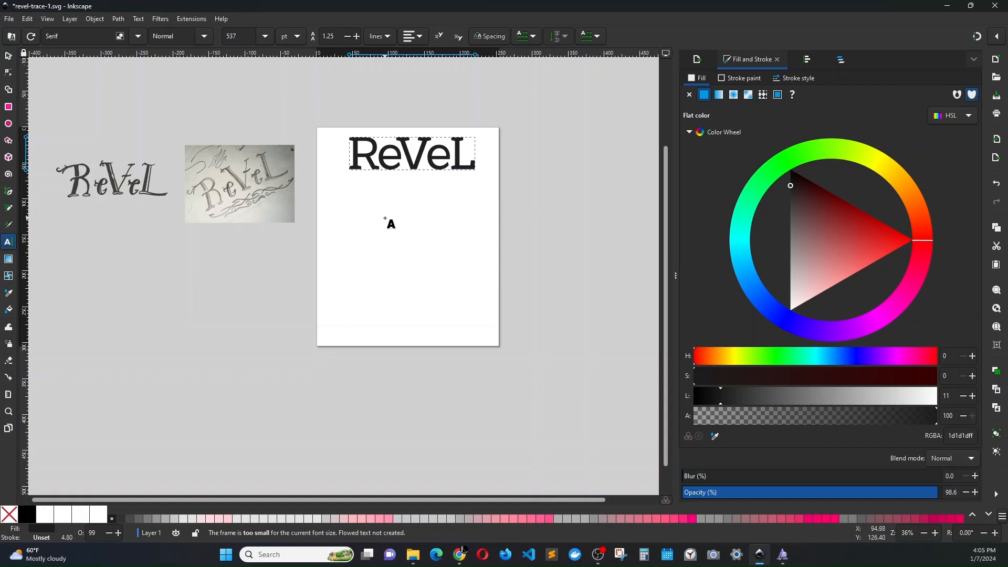
click(340, 242)
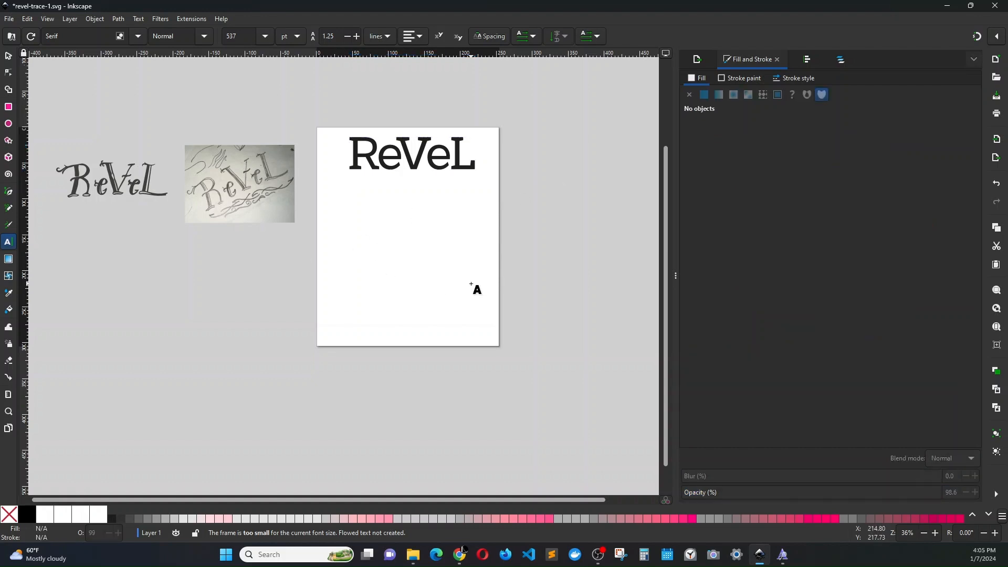
text(R)
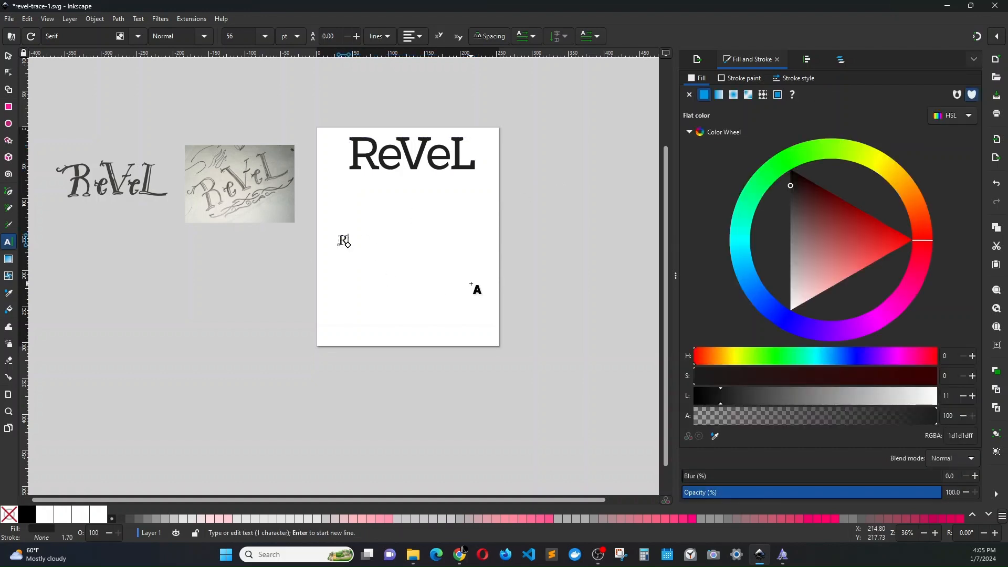
click(9, 57)
drag(354, 251, 407, 296)
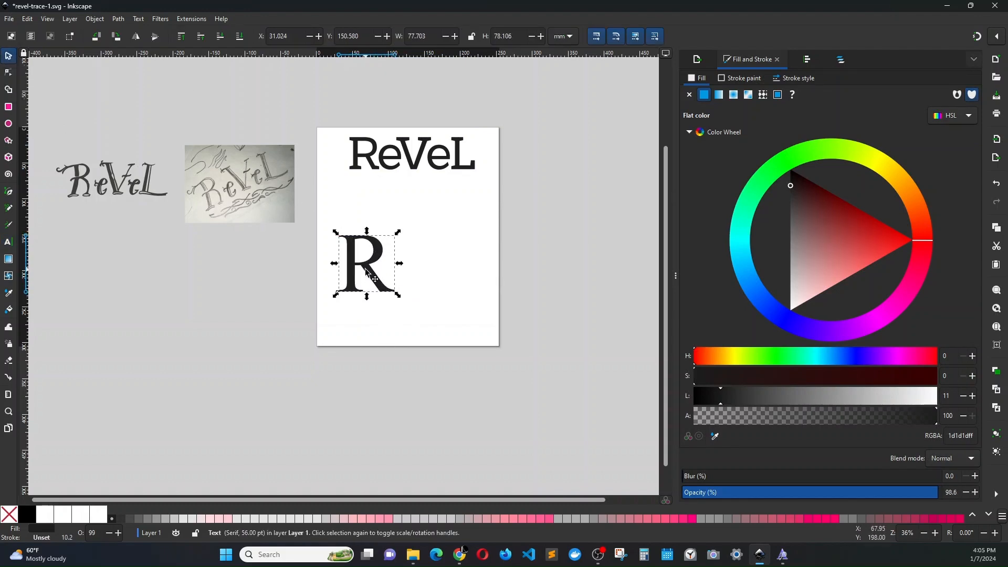
Set the font of the single letter R to Pamuci.
triple_click(369, 274)
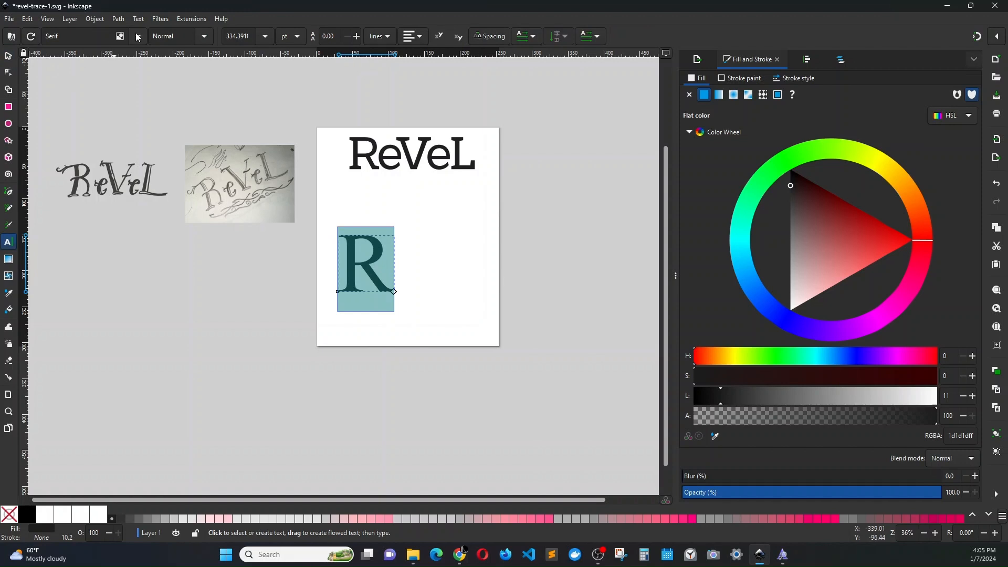
click(137, 37)
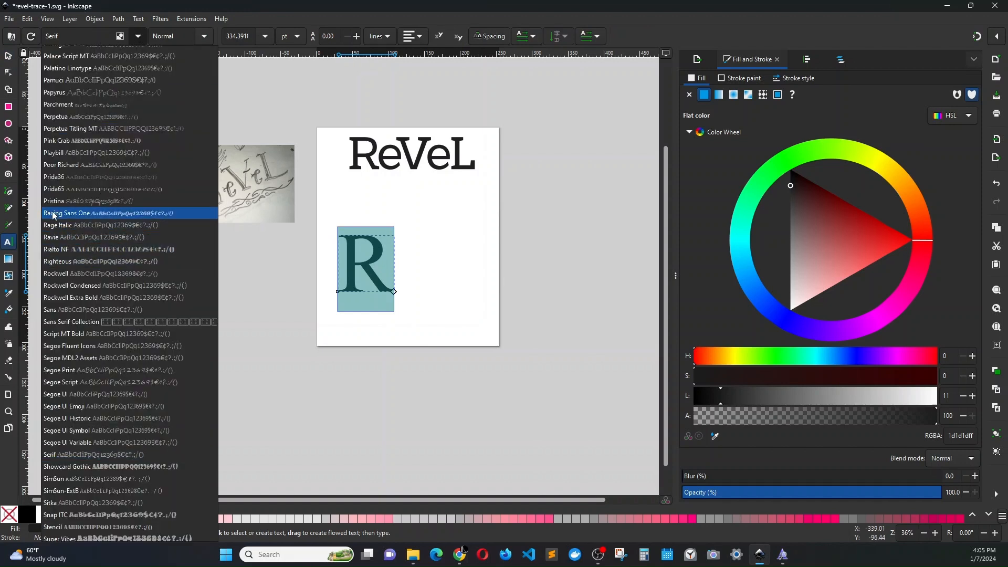
scroll(53, 198, up, 2)
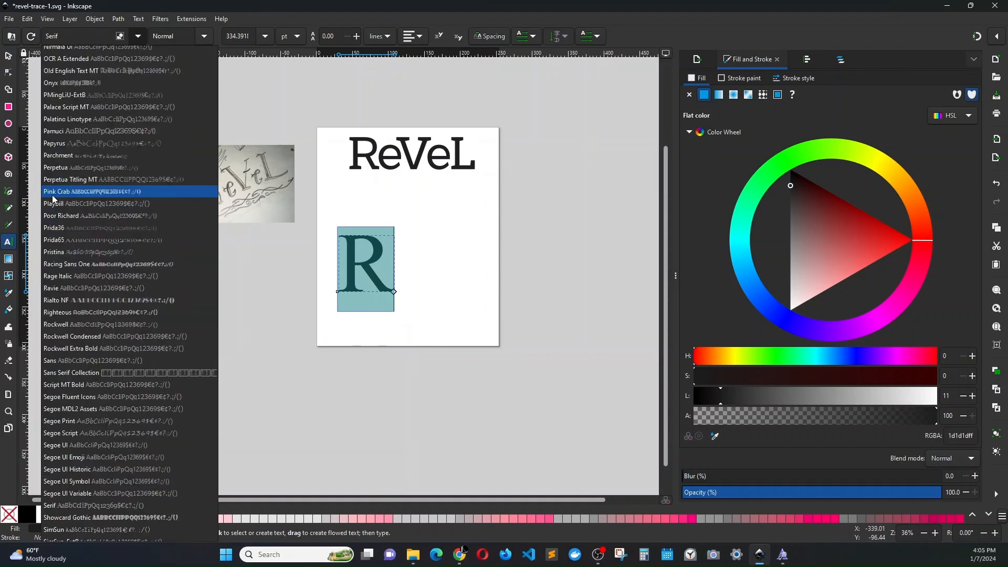
click(83, 132)
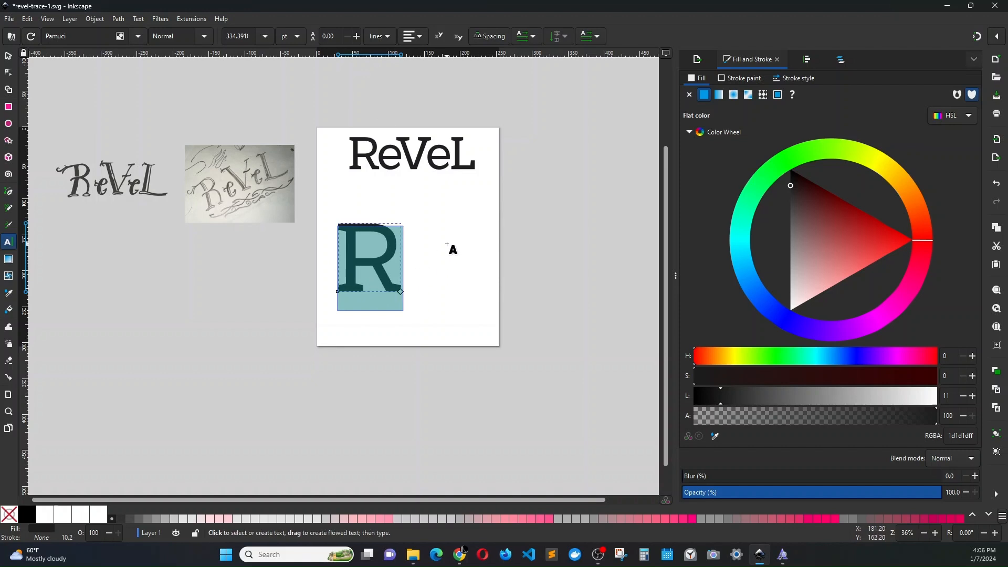
click(8, 55)
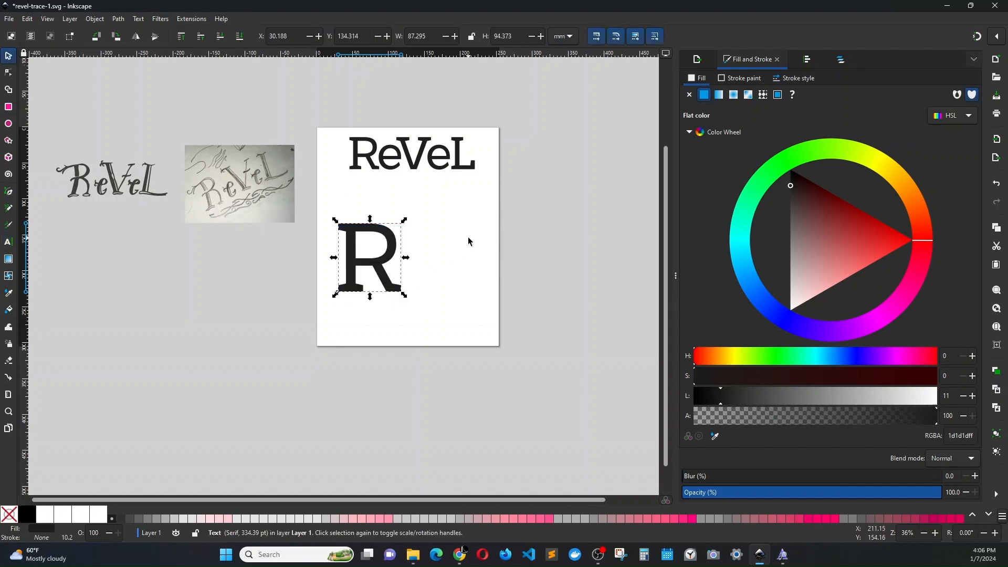
Shift the letter R slightly upward on the page and place the ReVeL word just above the page.
click(386, 260)
drag(385, 265, 395, 245)
drag(419, 102, 419, 102)
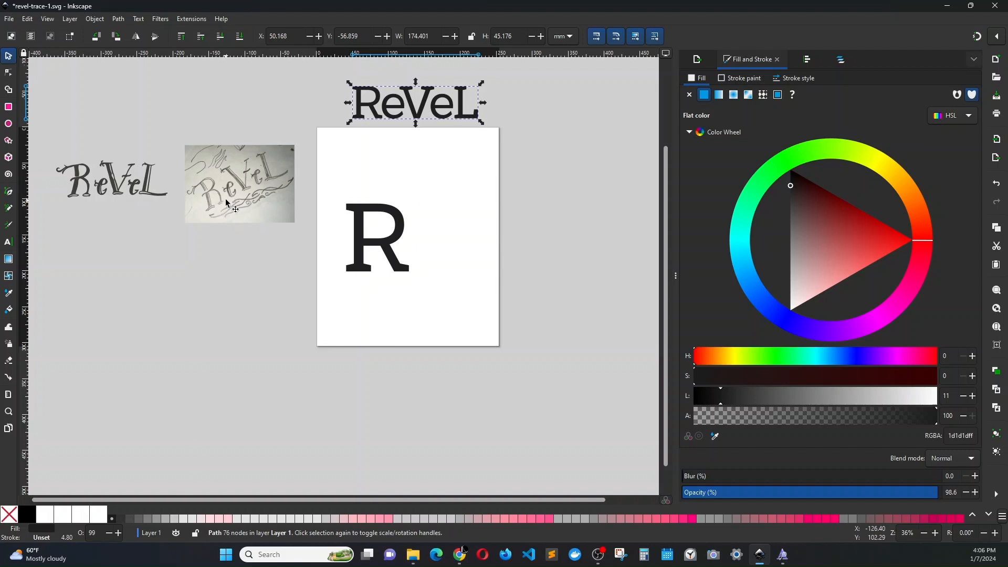
Place the R beneath the pencil sketch to compare the letter shapes, and return it to the upper half of the page.
click(213, 216)
scroll(213, 216, up, 3)
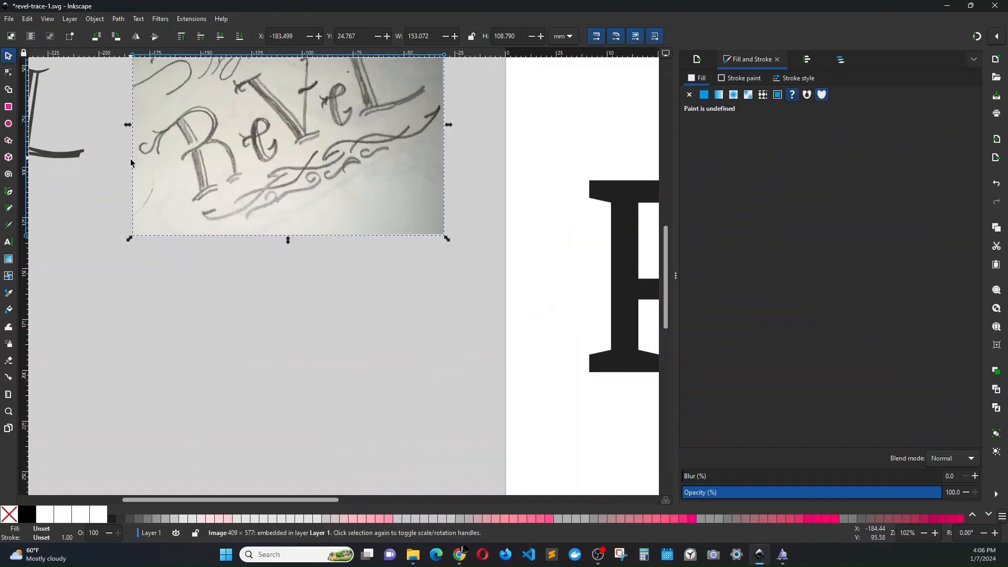
scroll(219, 250, up, 2)
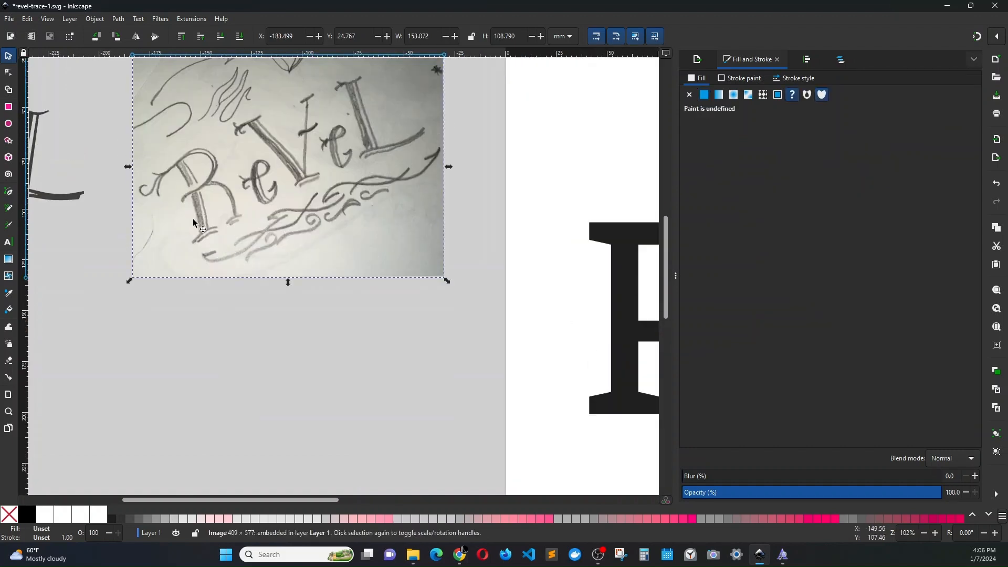
drag(612, 279, 161, 328)
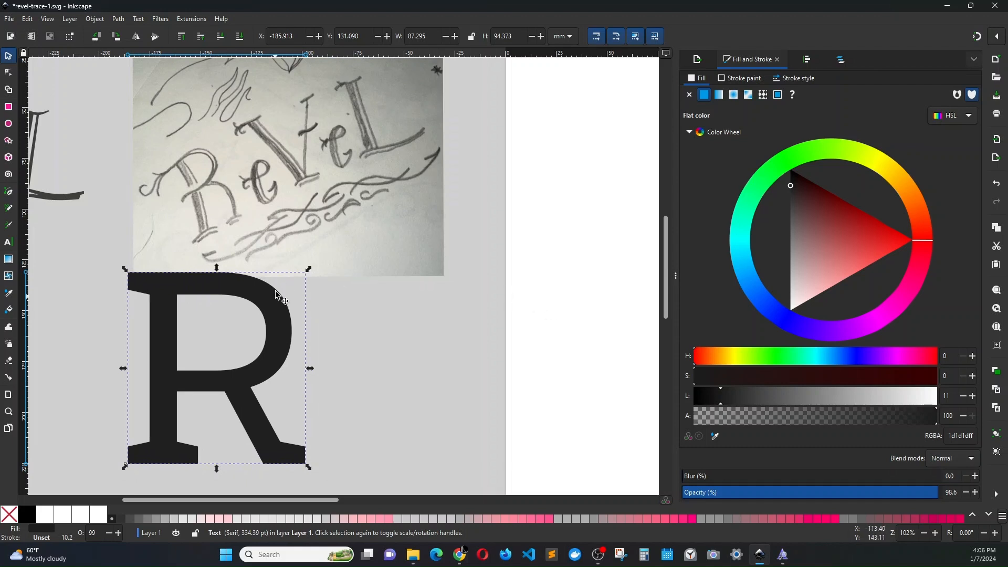
scroll(282, 288, down, 2)
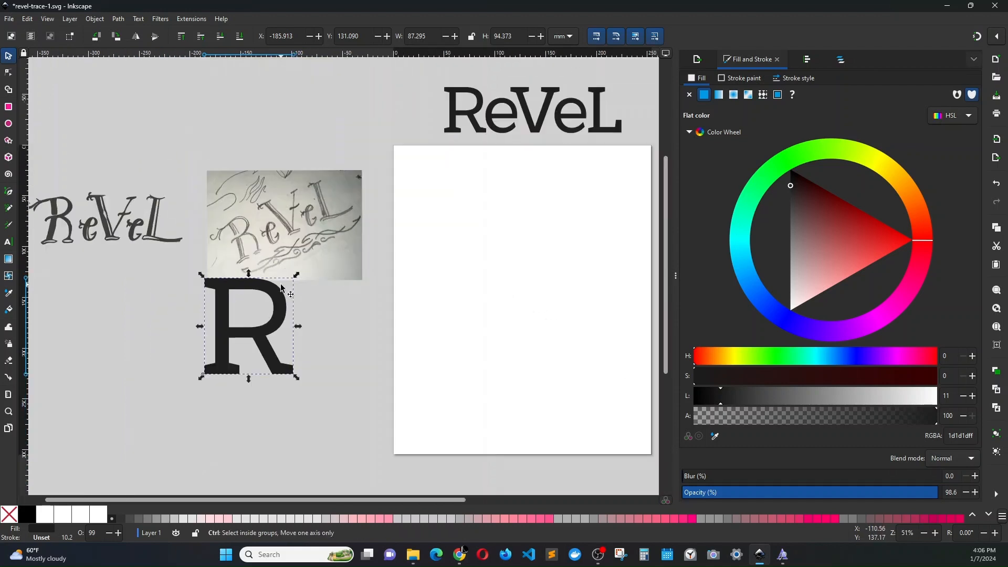
mouse_move(275, 338)
mouse_down()
mouse_move(512, 281)
mouse_move(491, 250)
mouse_move(483, 262)
mouse_move(507, 265)
mouse_up()
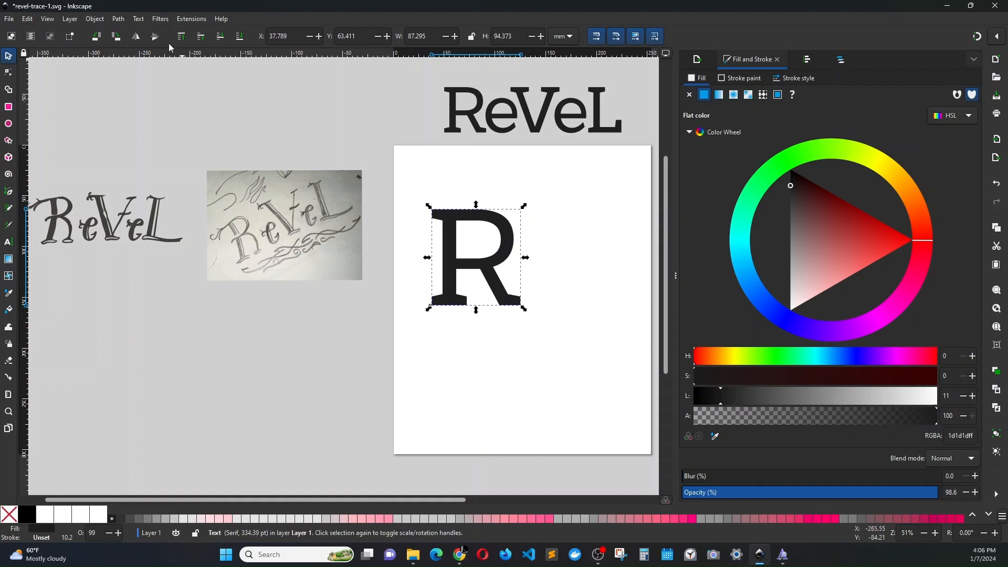
Convert the letter R from text to a path and display its nodes for editing.
click(117, 19)
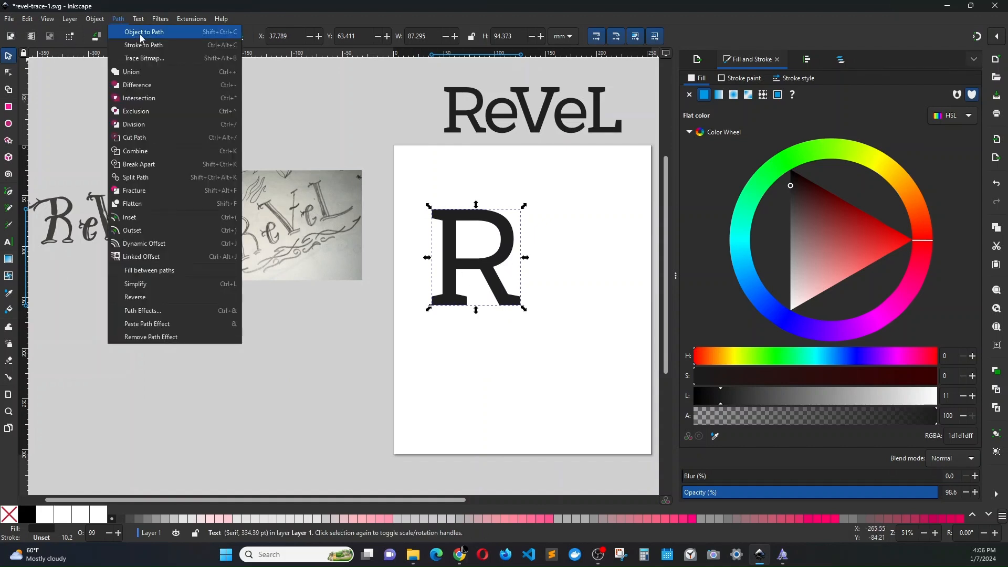
click(139, 33)
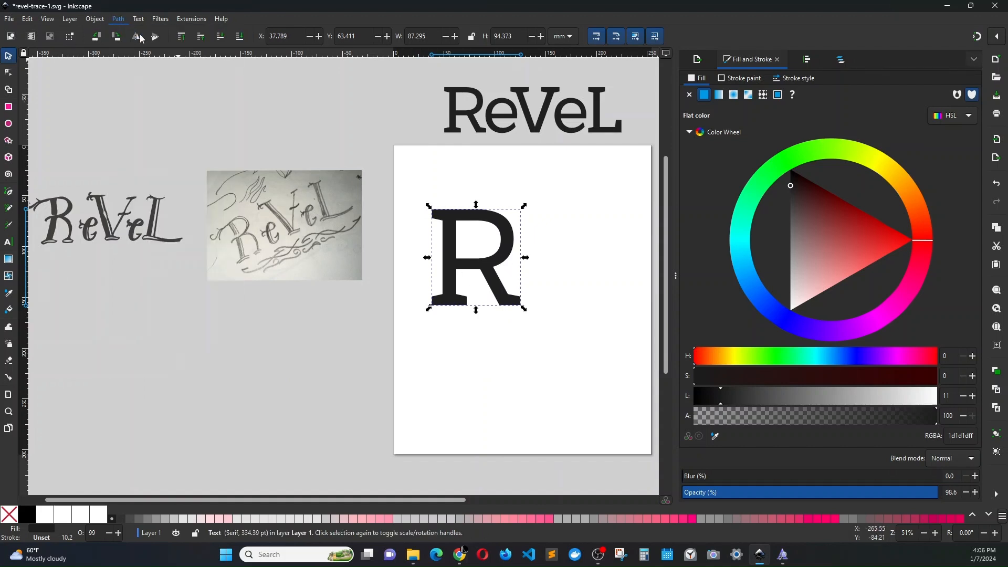
click(8, 73)
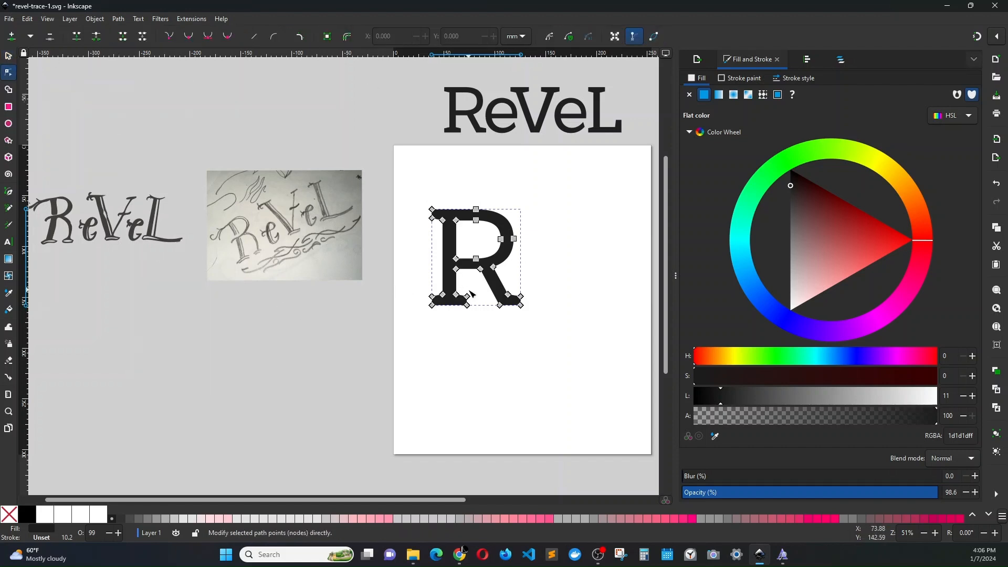
scroll(471, 294, up, 2)
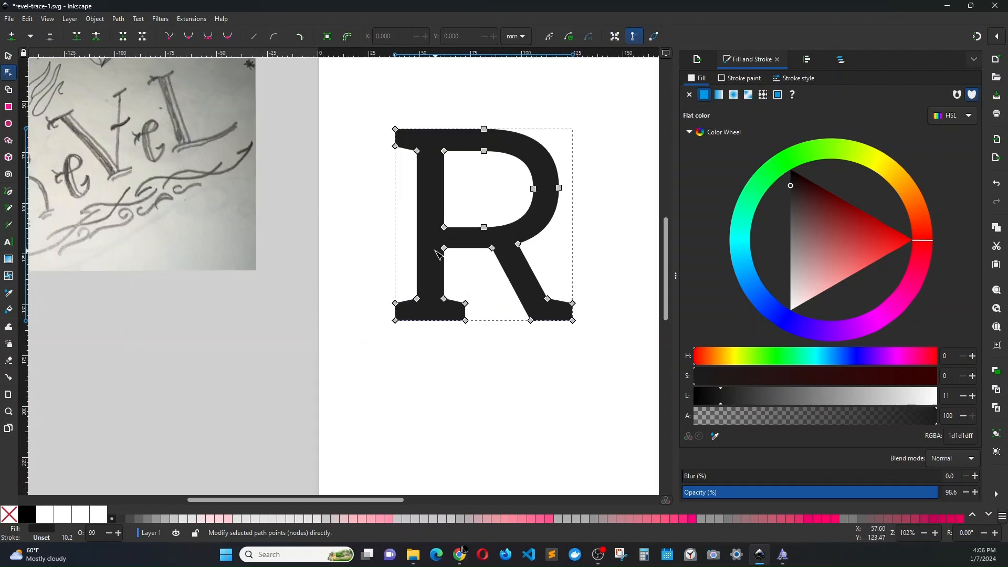
Move the pencil sketch photo onto the page so that it lies below and partly behind the R.
click(9, 56)
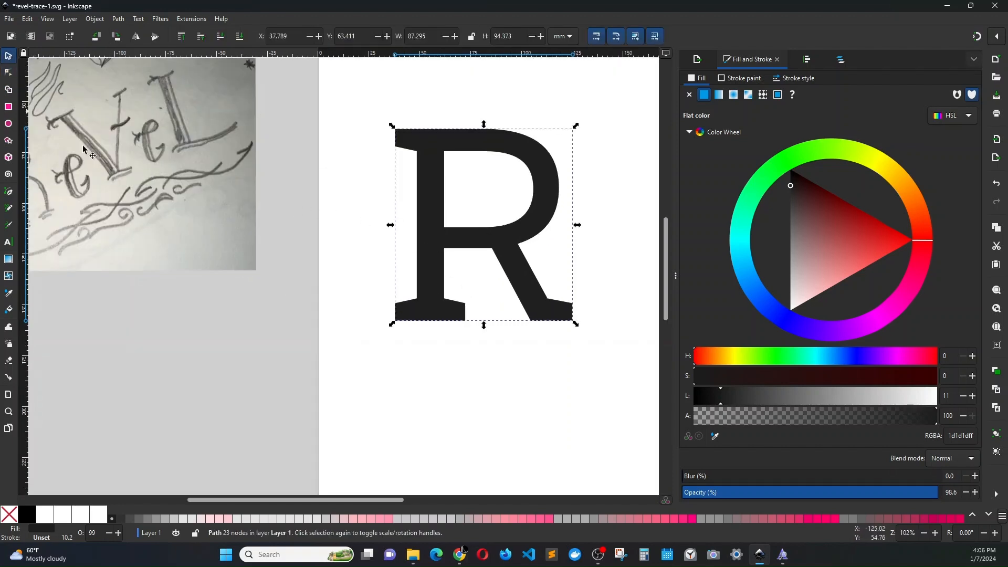
drag(205, 226, 249, 300)
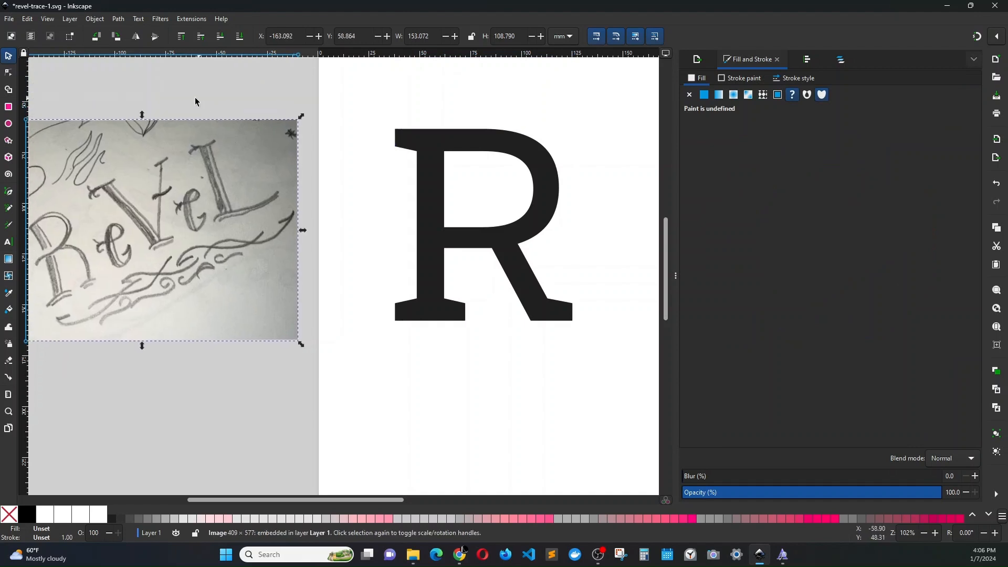
mouse_move(122, 131)
mouse_down()
mouse_move(231, 280)
mouse_move(407, 336)
mouse_move(492, 326)
mouse_move(493, 267)
mouse_up()
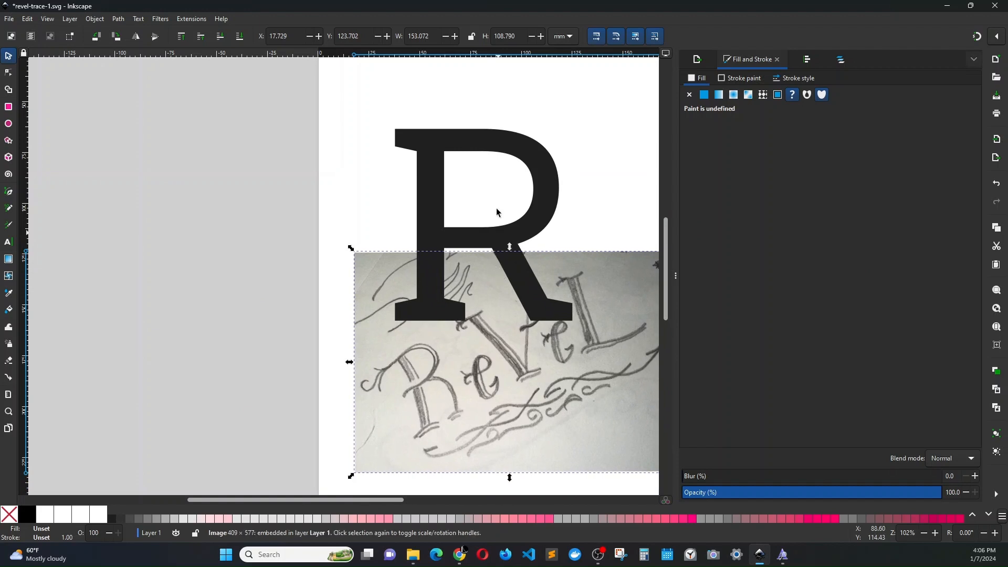
Add two nodes on the vertical left edge of the R's upper-left serif, one near each corner.
click(9, 73)
click(422, 141)
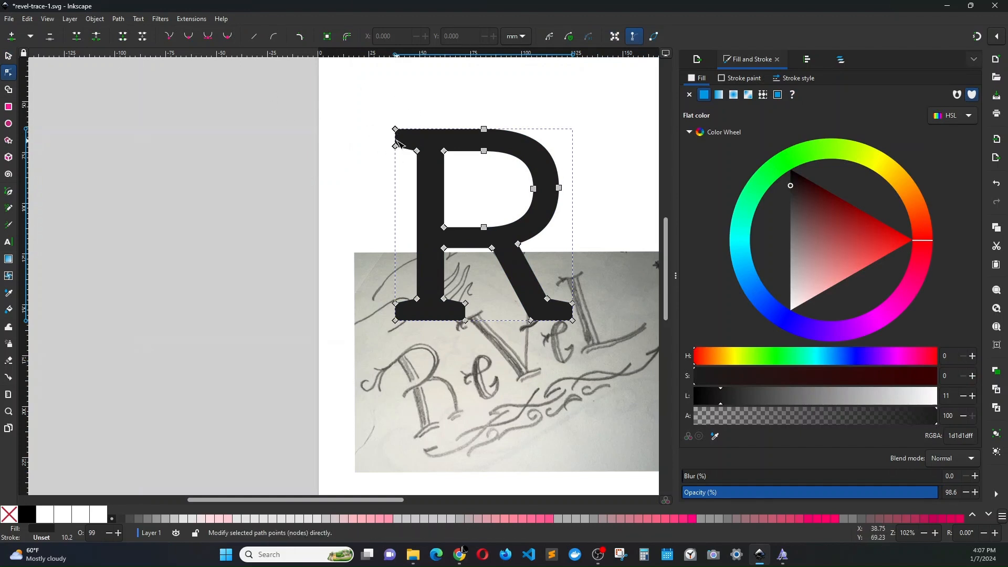
ctrl+scroll(402, 165, up, 3)
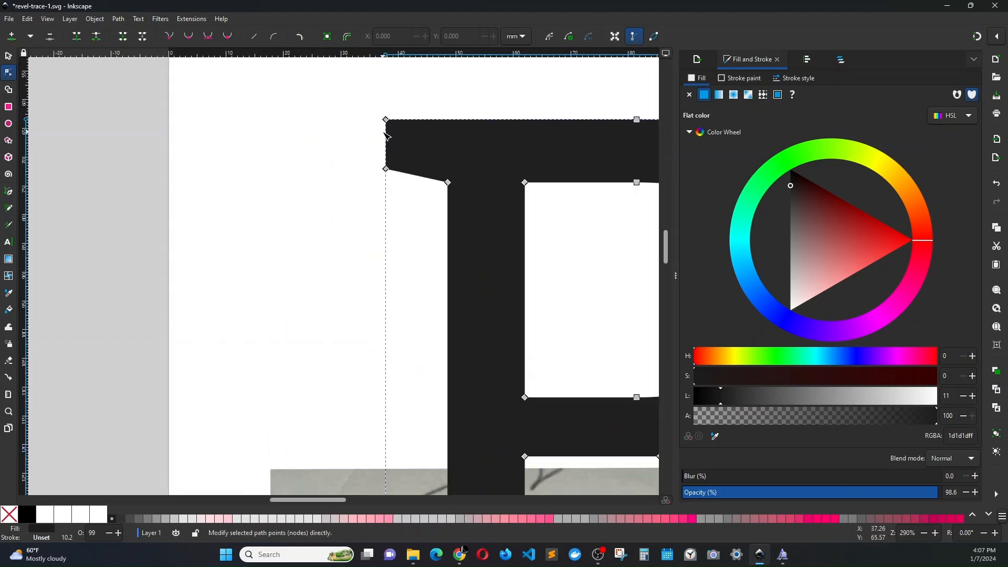
double_click(388, 131)
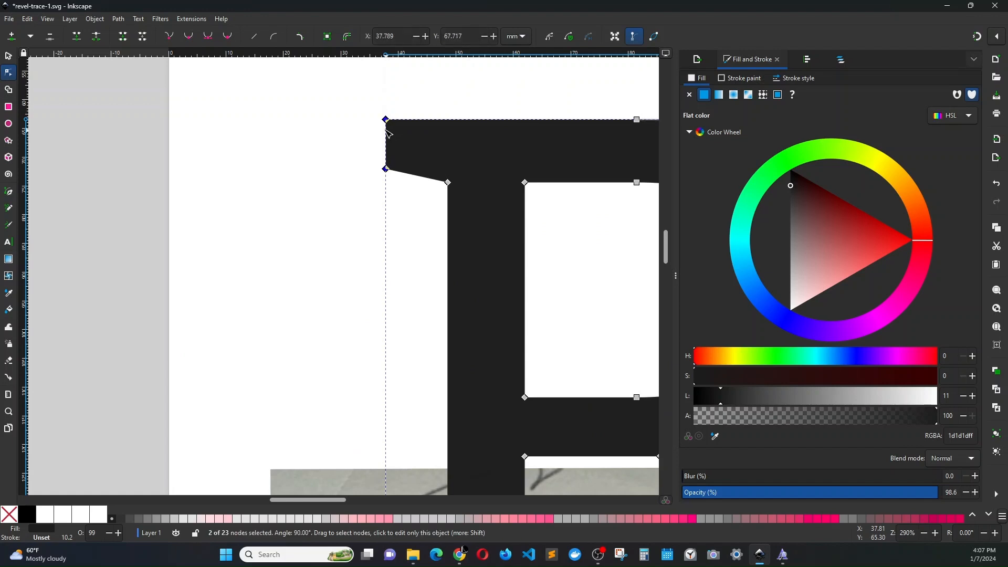
double_click(387, 158)
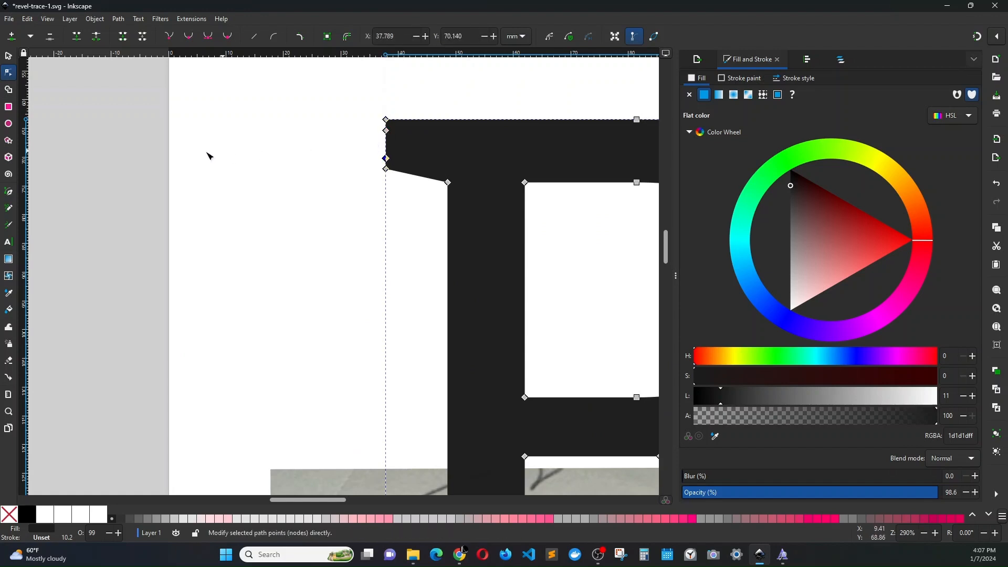
Select the two added nodes on the upper-left serif's end edge and move them outward together to about X 3.6 mm.
click(387, 132)
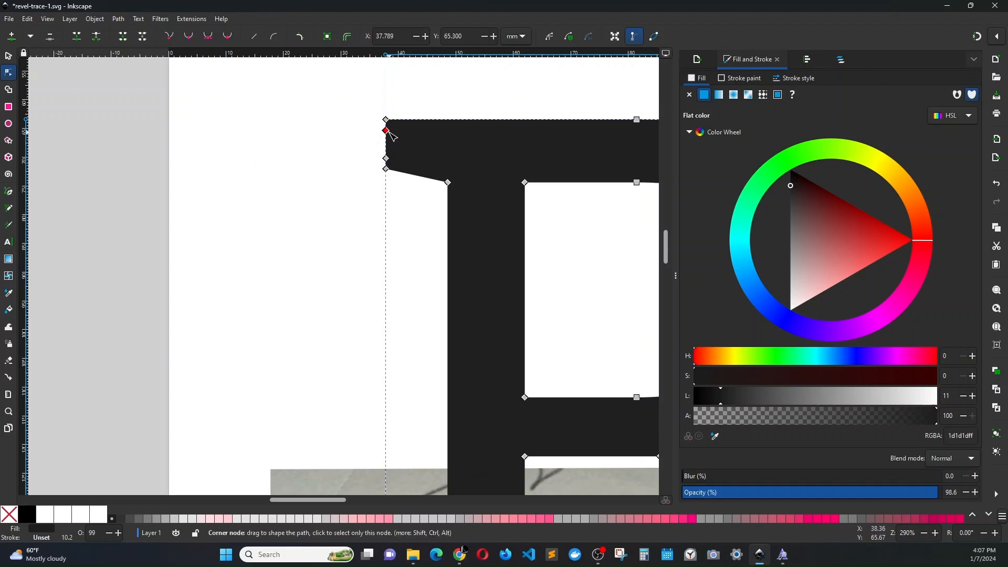
shift+click(387, 159)
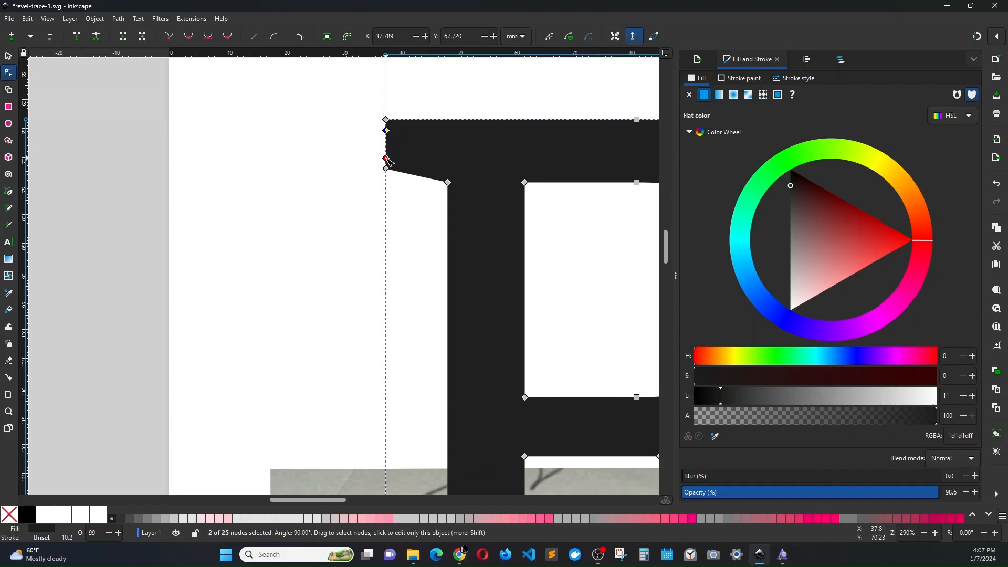
drag(388, 162, 183, 170)
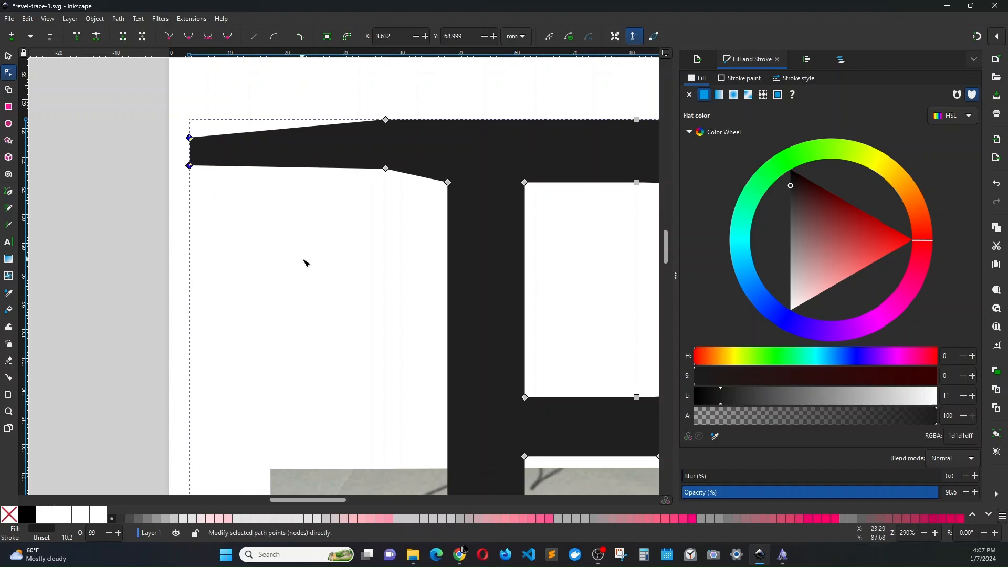
Compare the stretched serif with the pencil sketch and shorten it by moving its two end nodes inward to about X 15.5 mm.
scroll(305, 261, down, 2)
scroll(304, 261, down, 1)
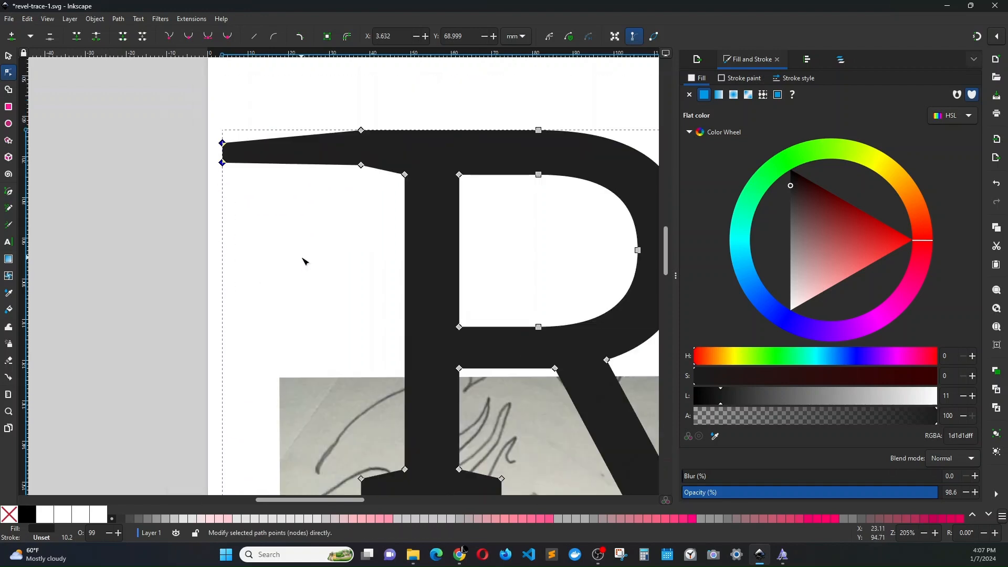
scroll(305, 261, down, 1)
scroll(305, 261, down, 2)
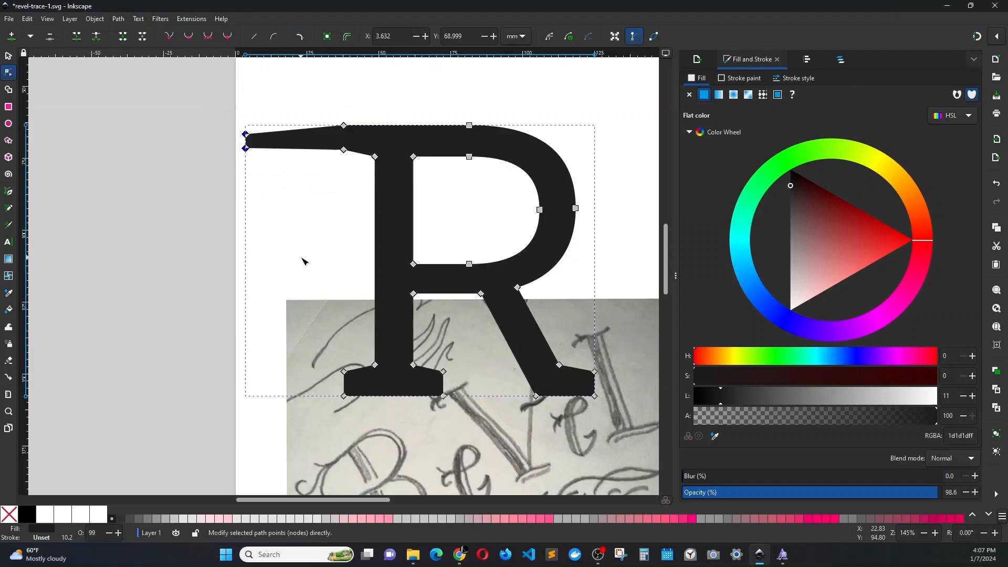
scroll(303, 261, down, 2)
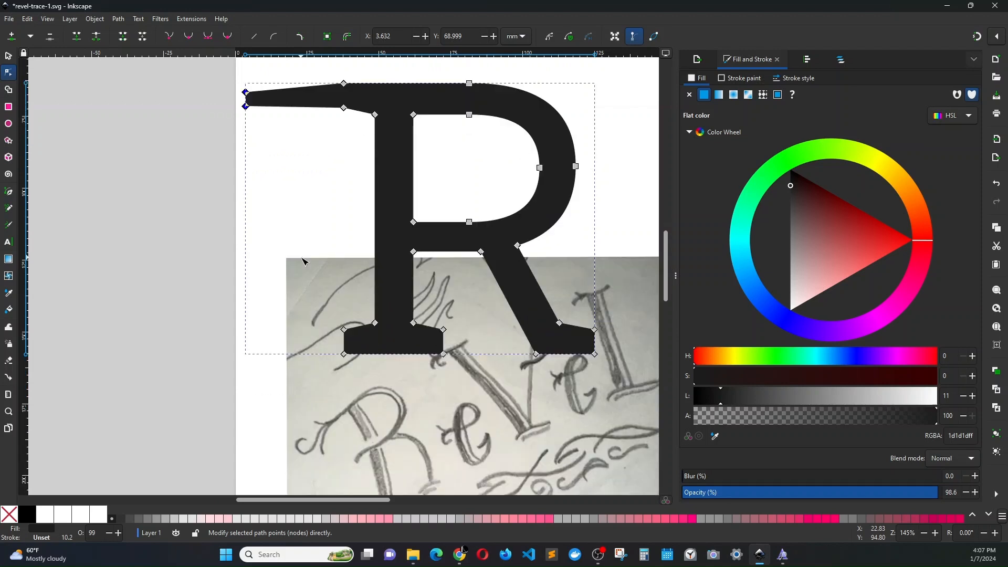
scroll(303, 261, up, 2)
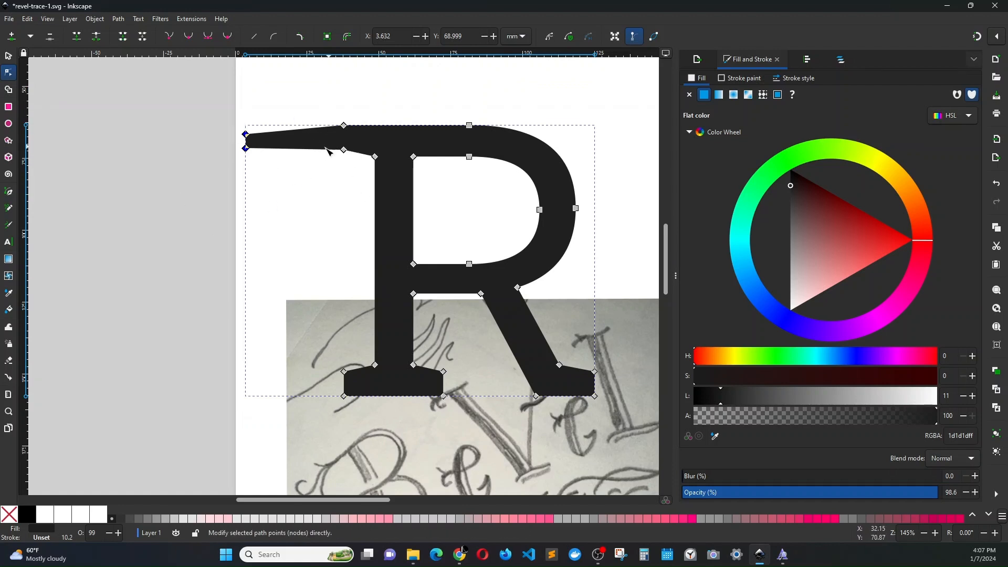
scroll(273, 205, down, 2)
scroll(279, 209, up, 4)
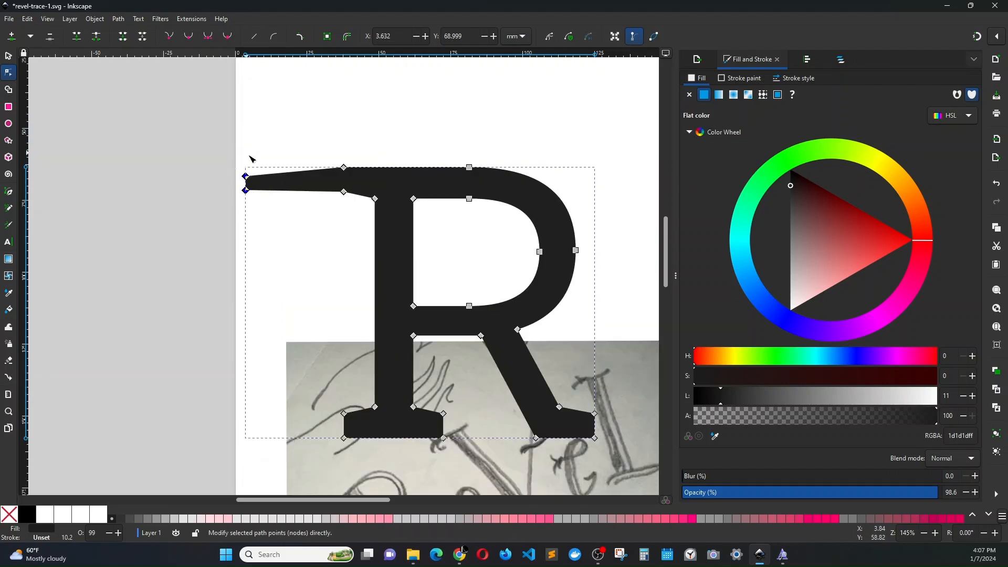
scroll(351, 201, down, 4)
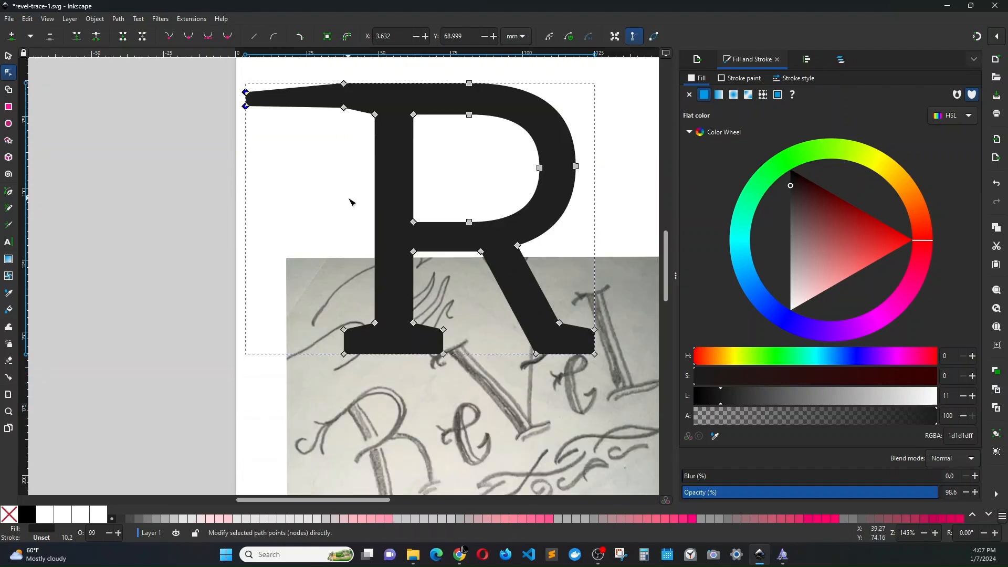
scroll(350, 202, up, 2)
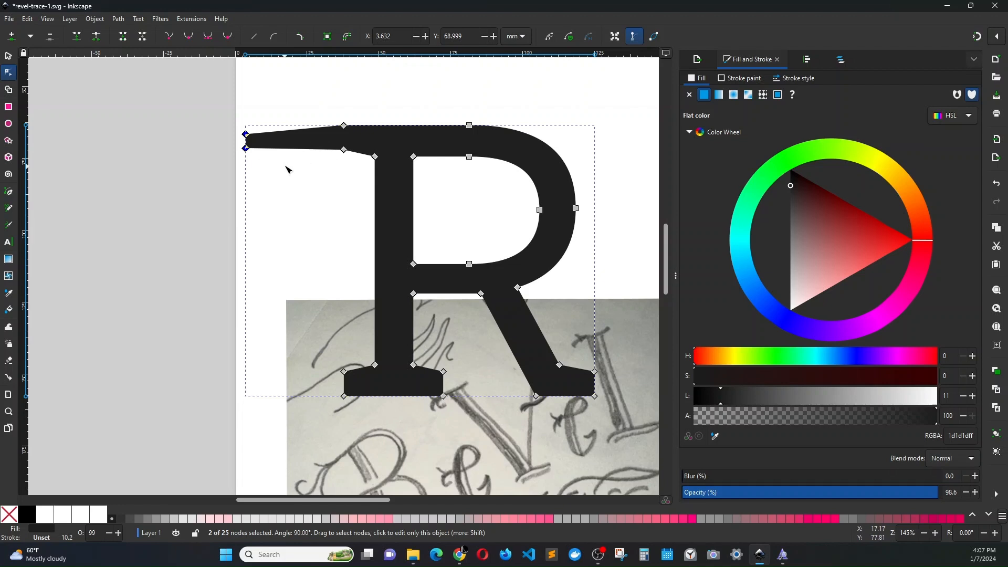
drag(246, 149, 283, 150)
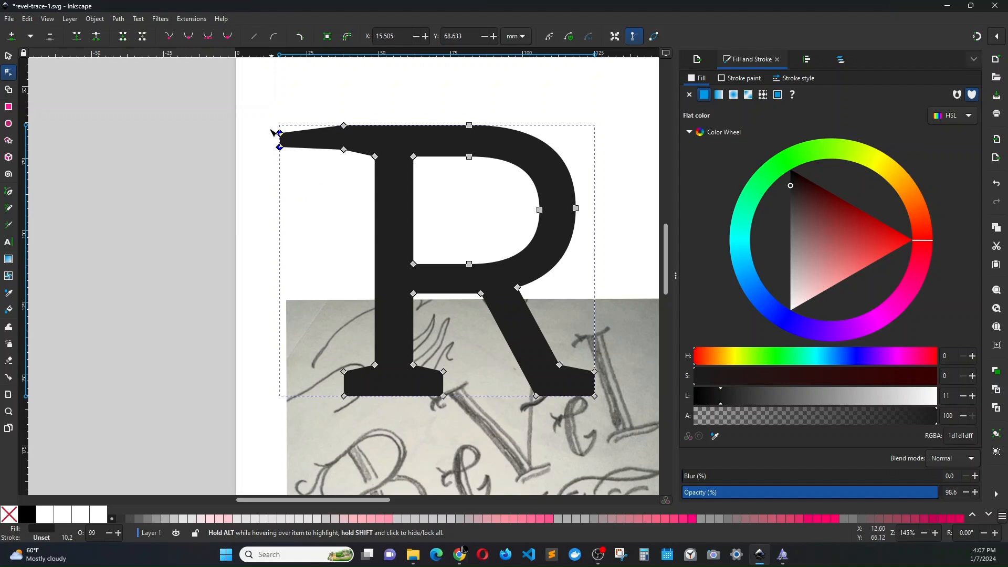
Add four nodes spaced along the short vertical end edge of the R's extended upper-left serif.
scroll(263, 215, up, 3)
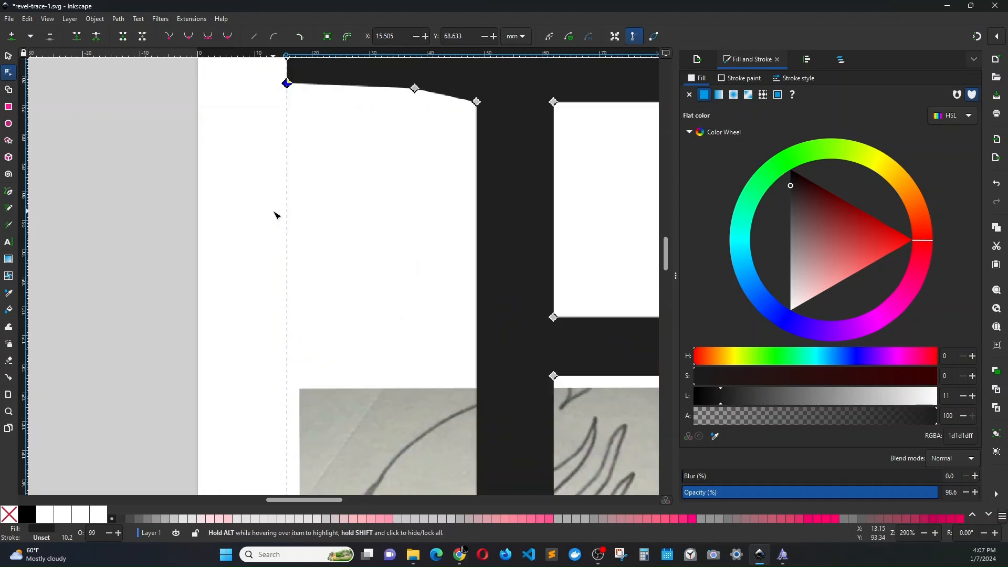
scroll(283, 218, up, 2)
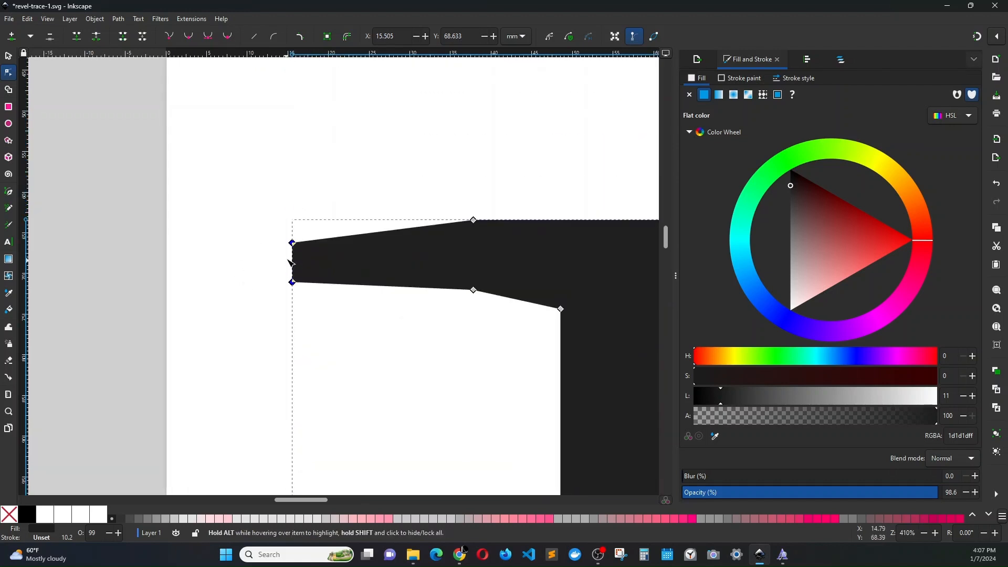
scroll(317, 265, up, 2)
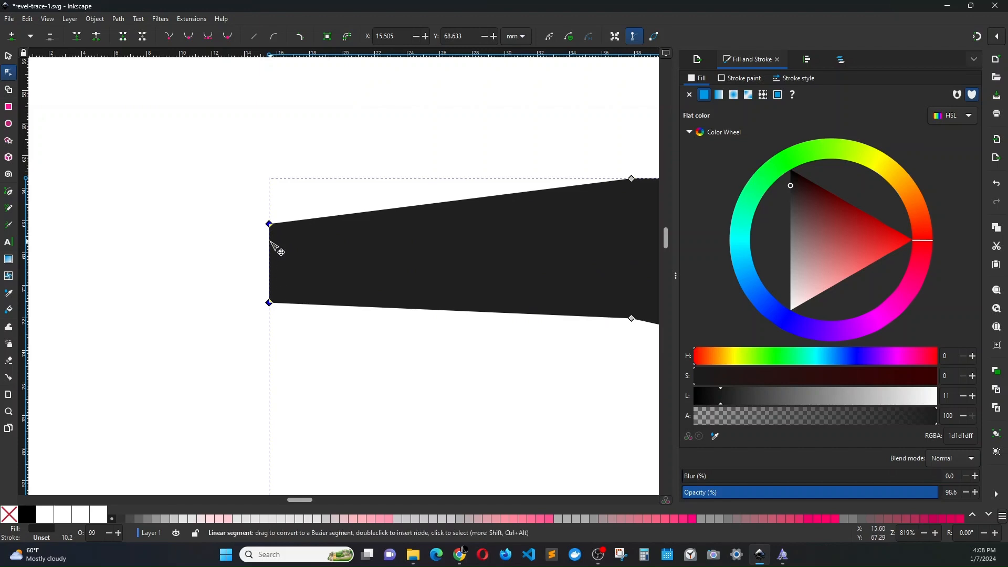
double_click(269, 242)
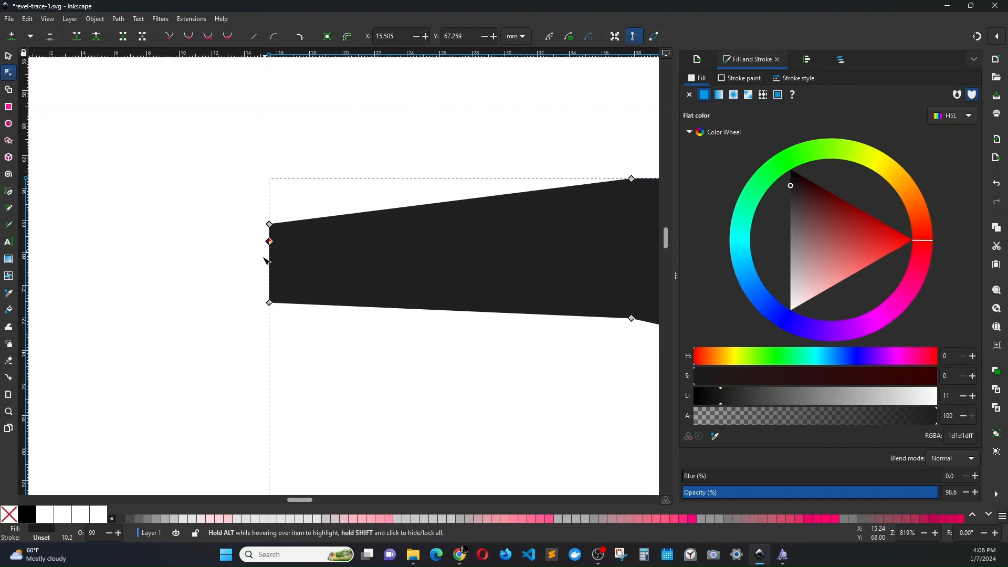
double_click(269, 287)
double_click(269, 255)
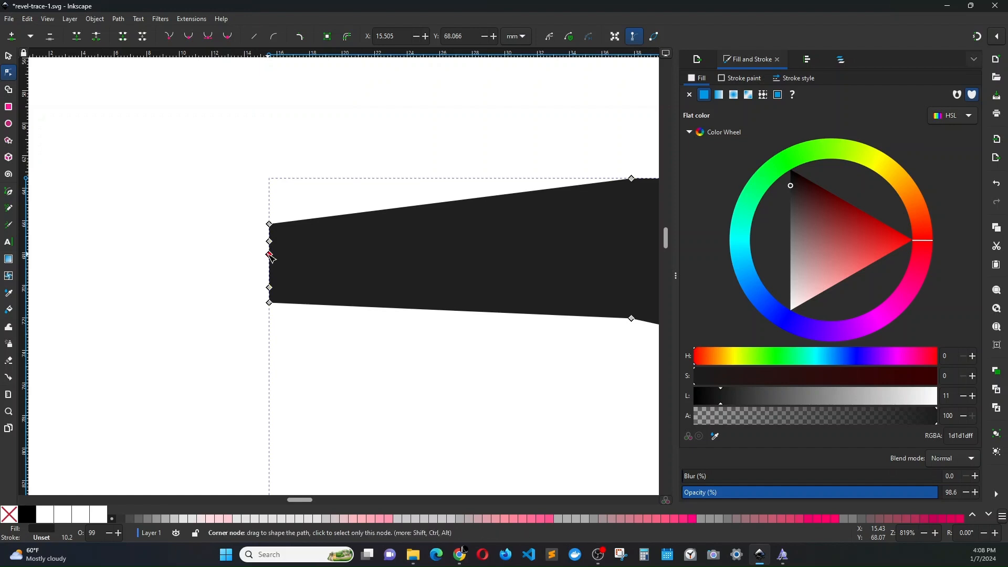
double_click(270, 271)
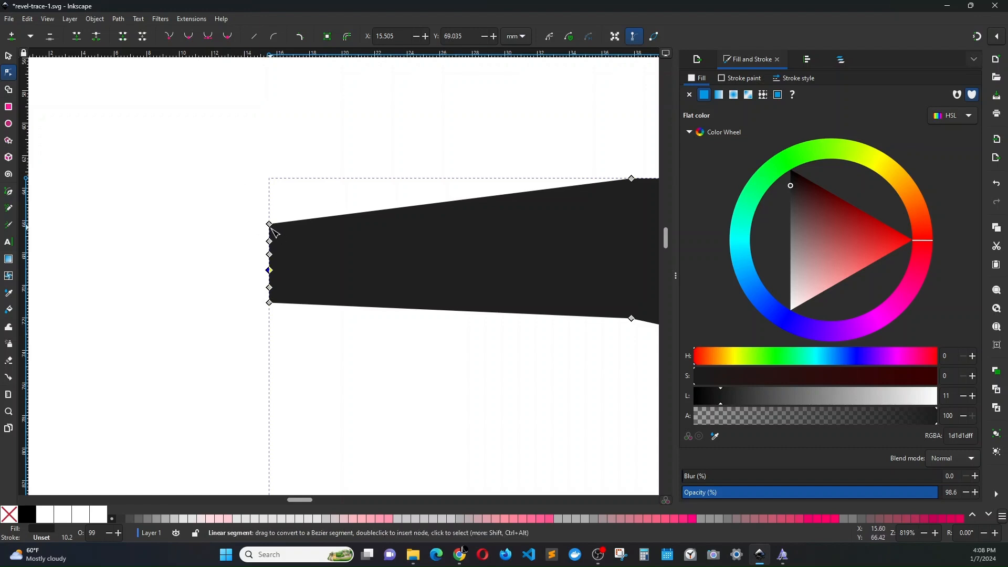
Add a middle node to the upper, central and lower segments of the serif's end edge, for three spike tips.
scroll(286, 268, up, 2)
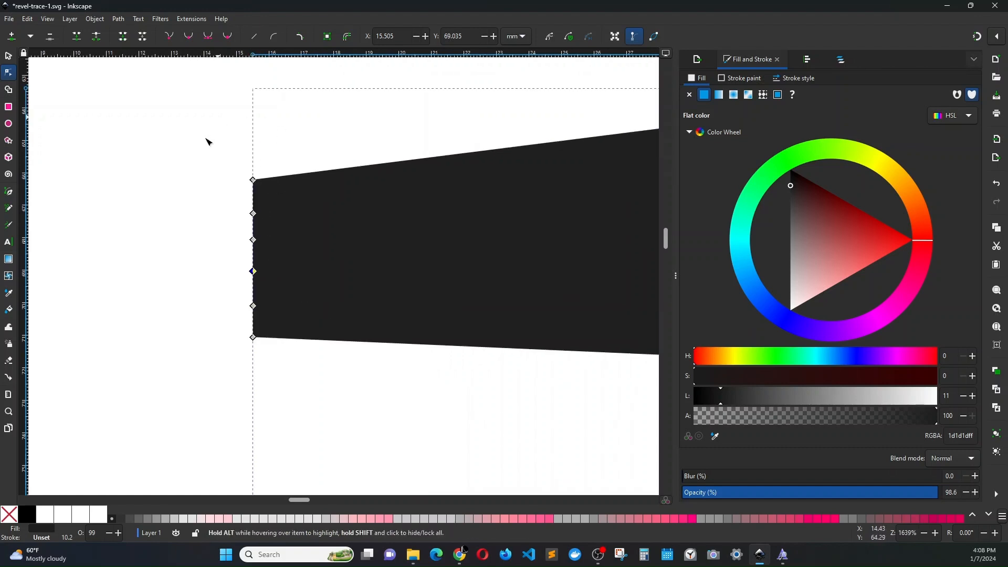
double_click(253, 198)
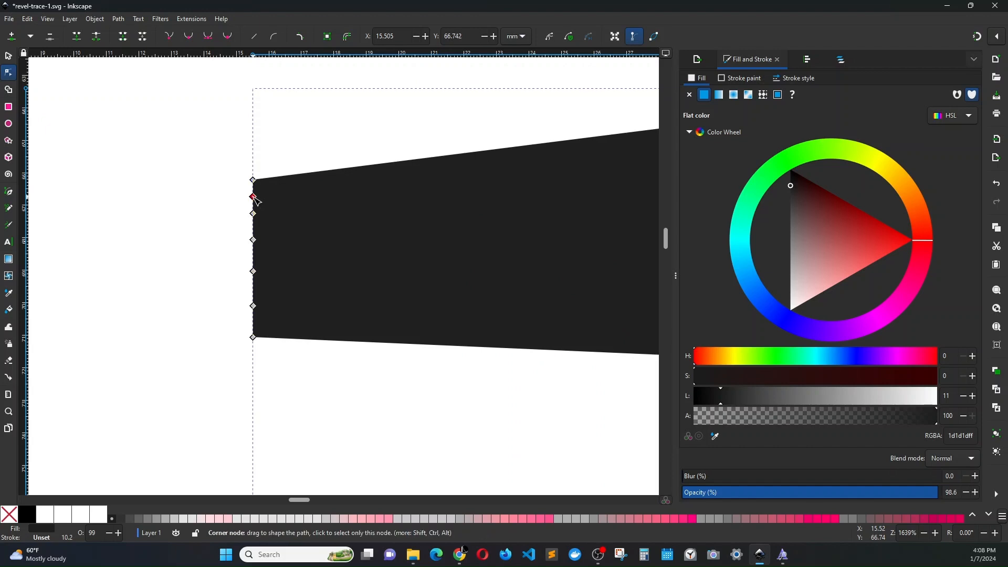
double_click(253, 257)
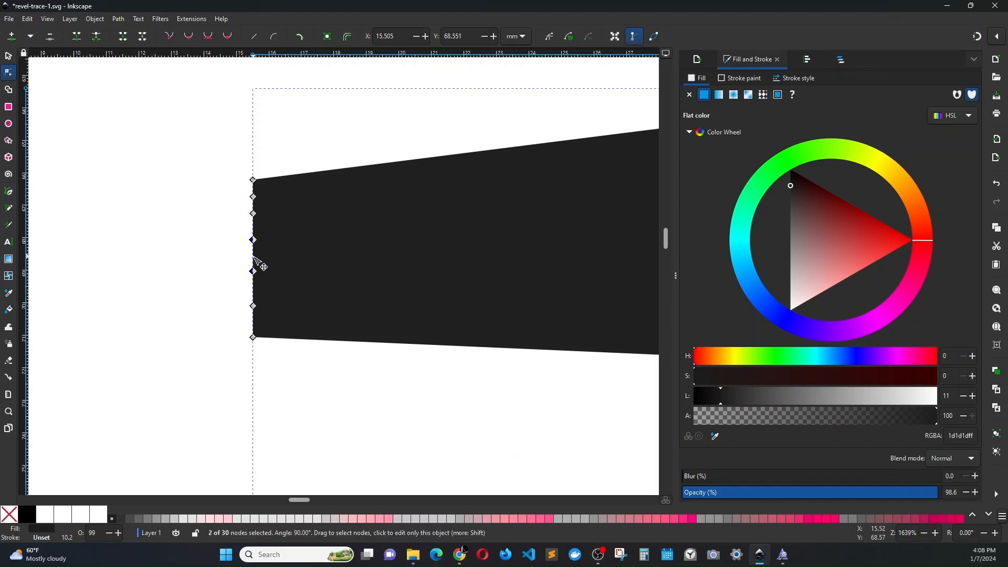
double_click(254, 320)
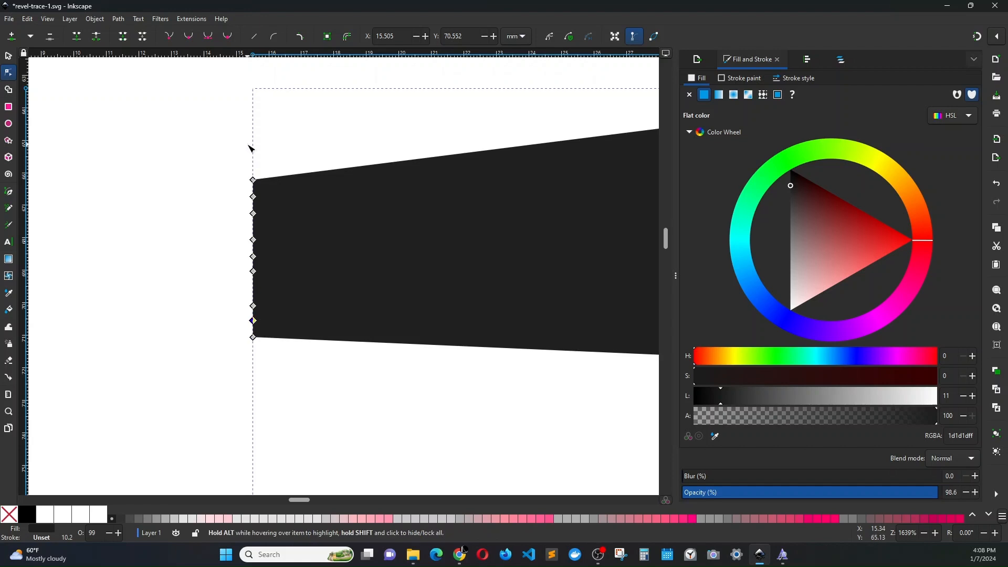
Pull the three middle nodes outward into pointed spikes ending at about X 10.1, 9.2 and 9.4 mm, and deselect the R.
drag(253, 197, 79, 190)
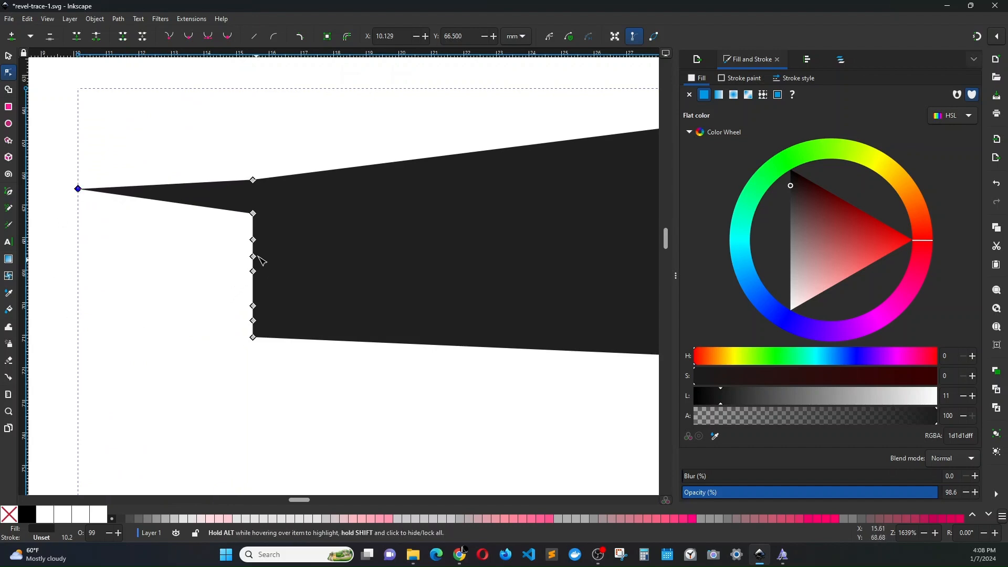
drag(253, 257, 47, 269)
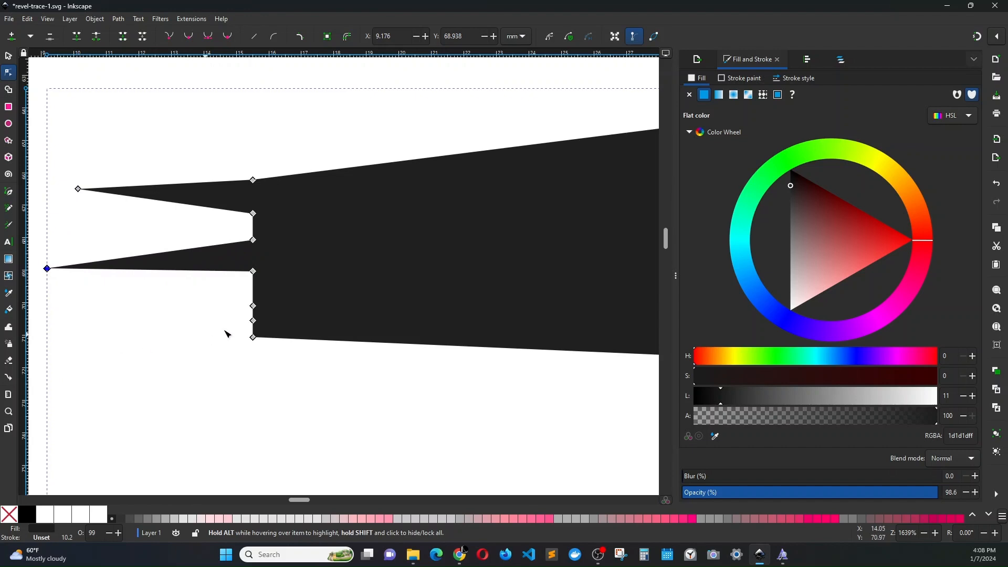
drag(254, 321, 56, 404)
scroll(348, 224, down, 5)
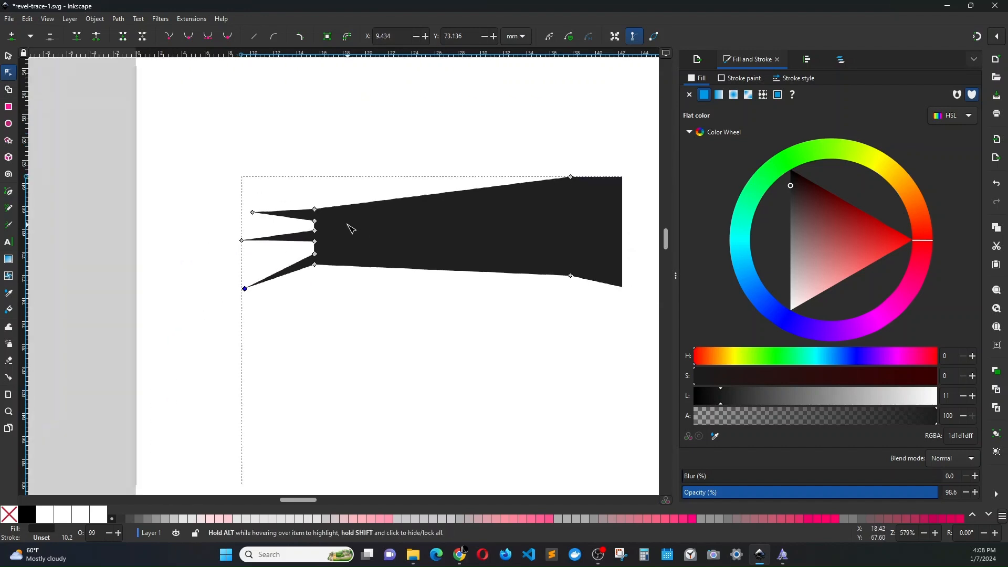
scroll(350, 228, down, 2)
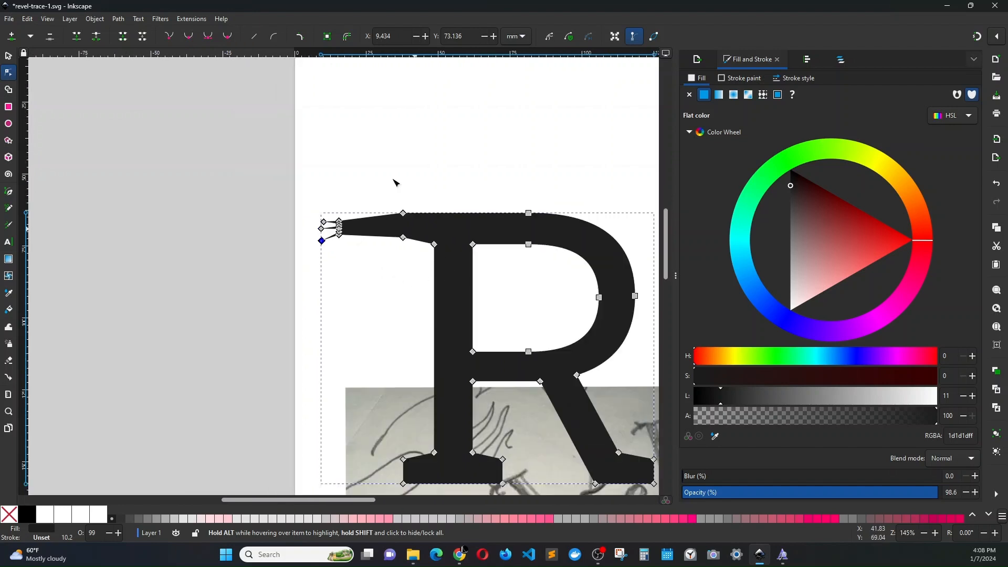
click(364, 301)
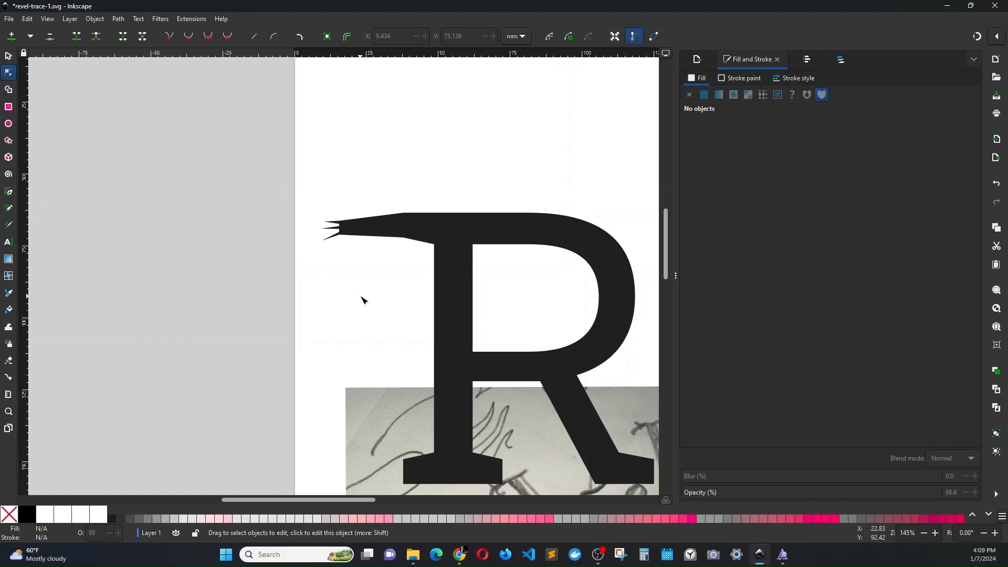
Lengthen the three spikes by moving all six nodes at their bases toward the stem to about X 26.8 mm.
scroll(363, 301, right, 4)
scroll(364, 301, down, 4)
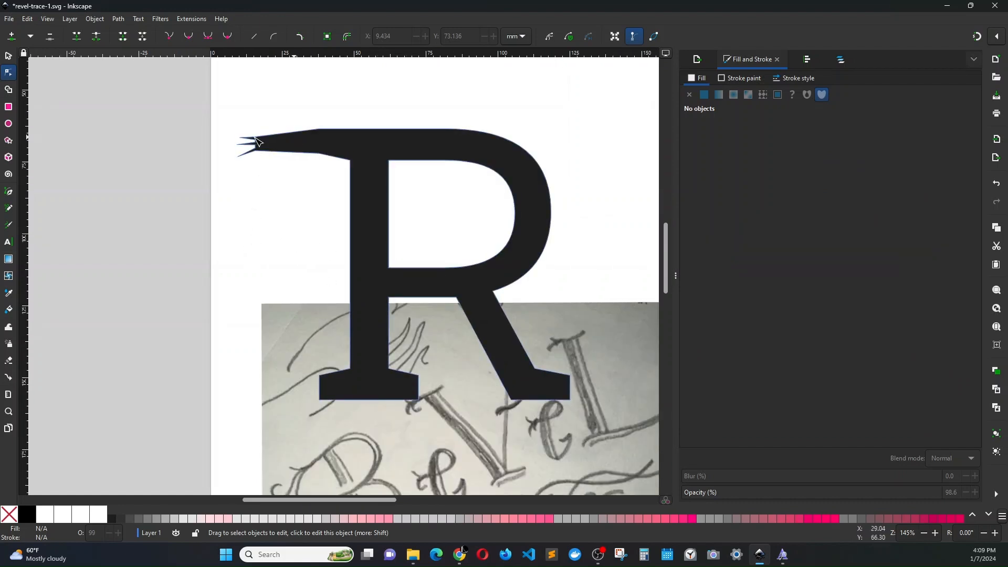
click(292, 141)
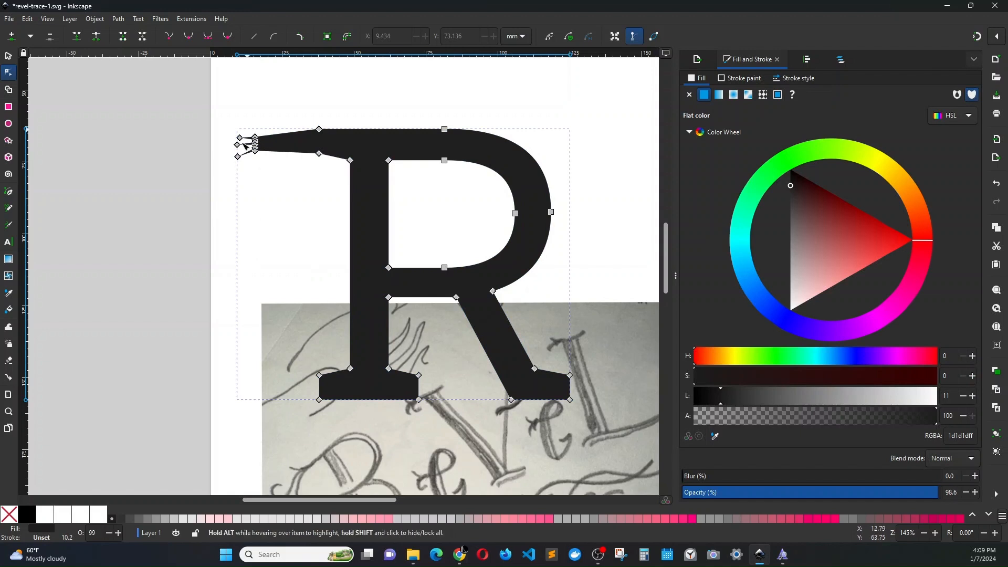
scroll(260, 225, up, 2)
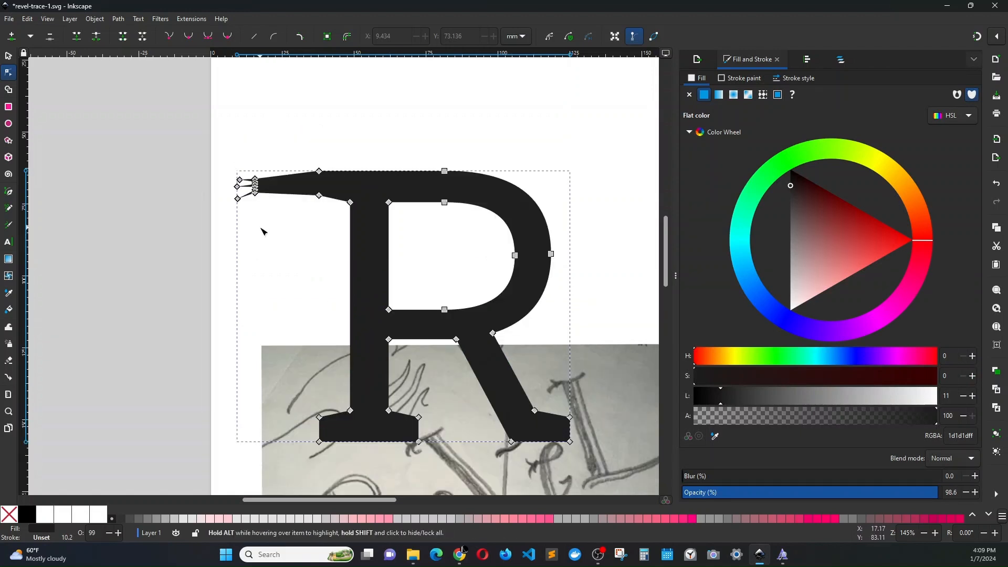
scroll(259, 247, up, 4)
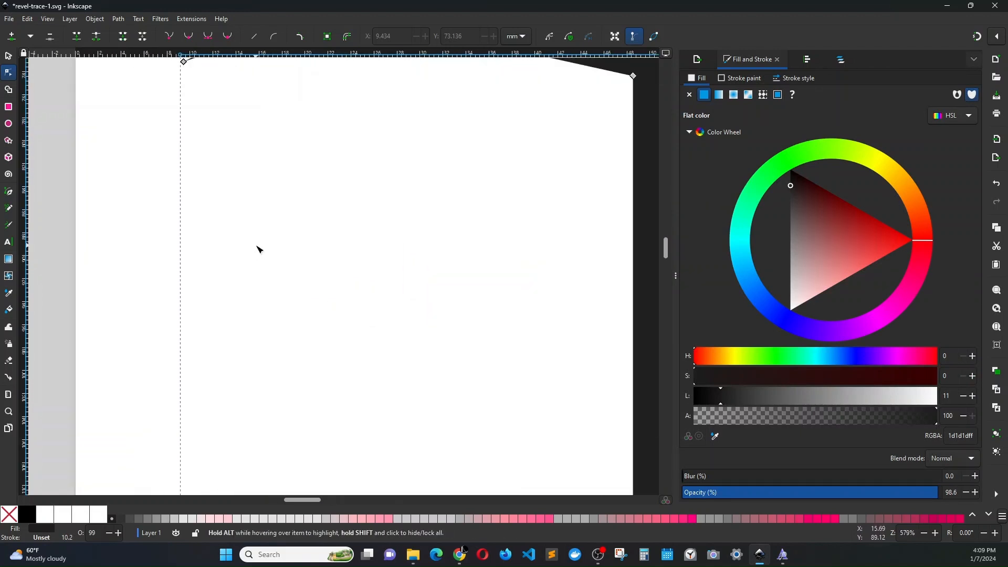
scroll(263, 254, up, 6)
scroll(270, 306, up, 1)
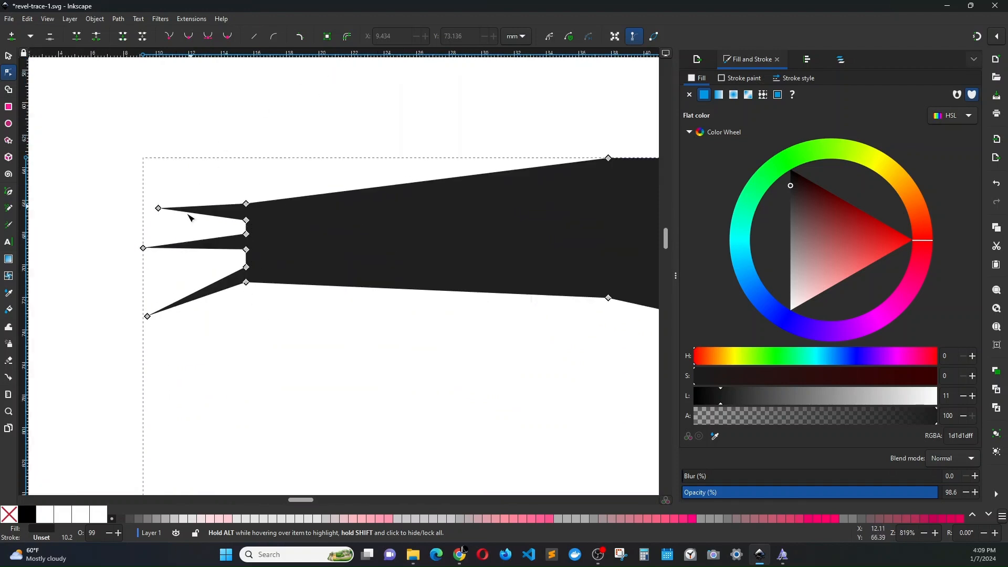
drag(226, 174, 277, 326)
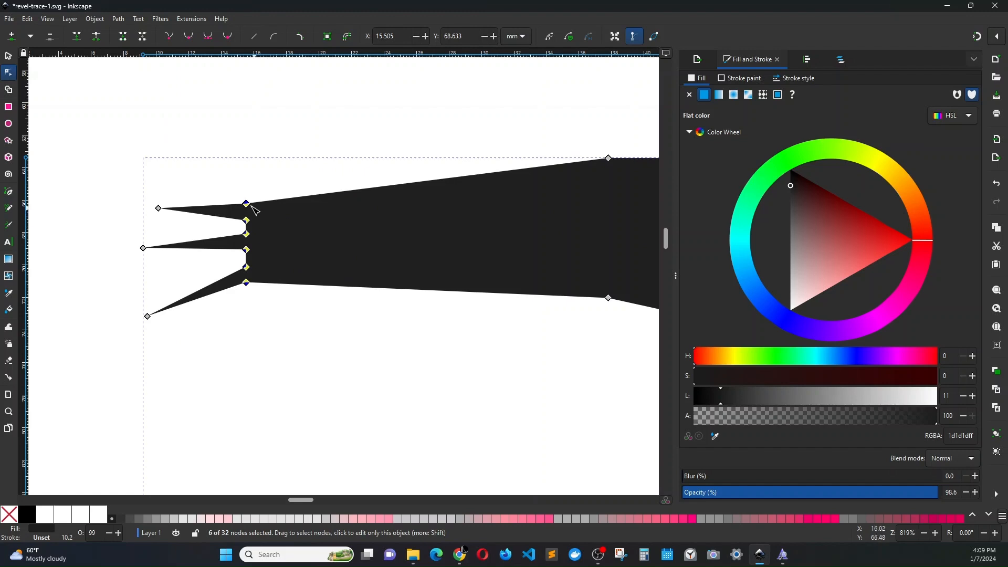
drag(246, 204, 439, 209)
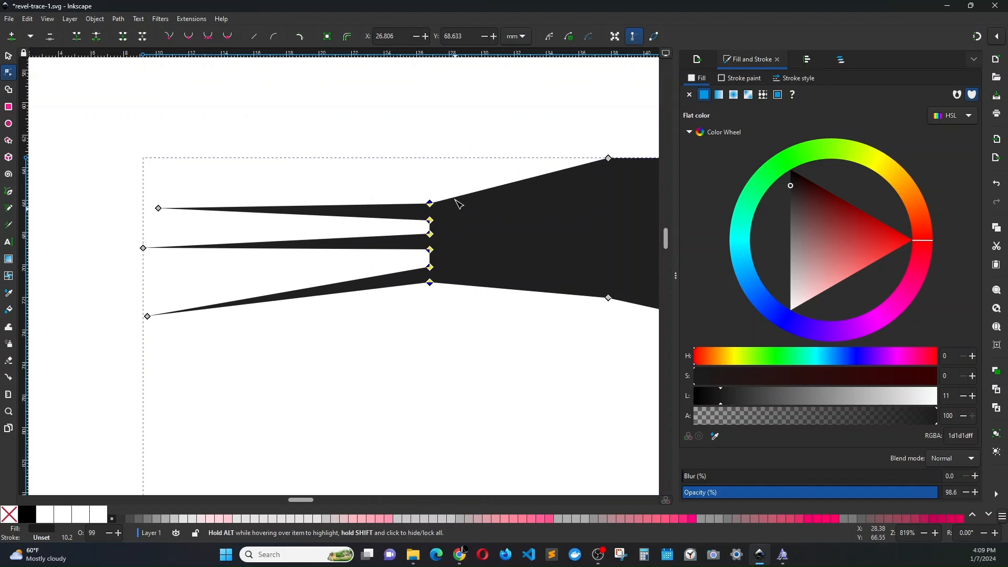
click(395, 200)
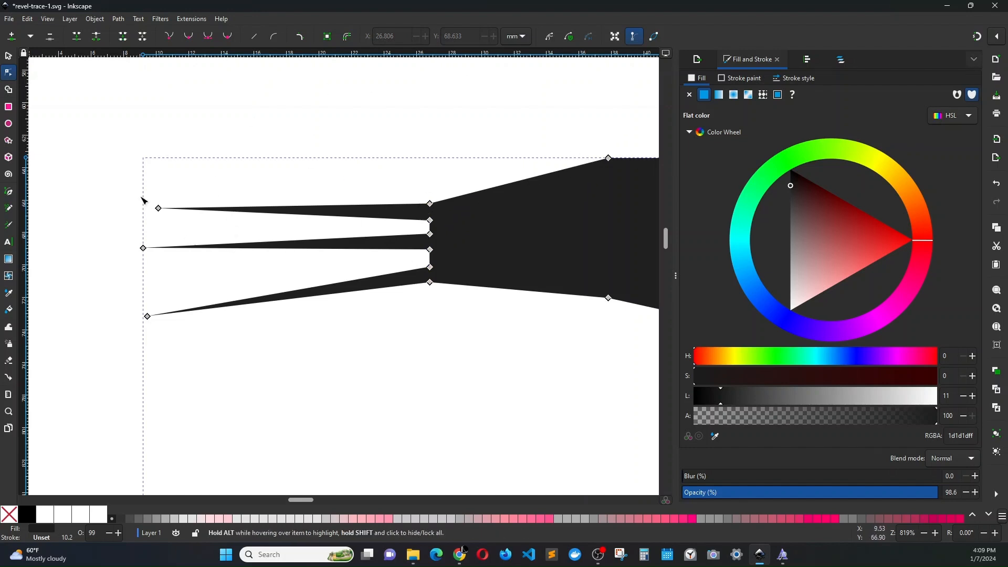
scroll(319, 348, down, 4)
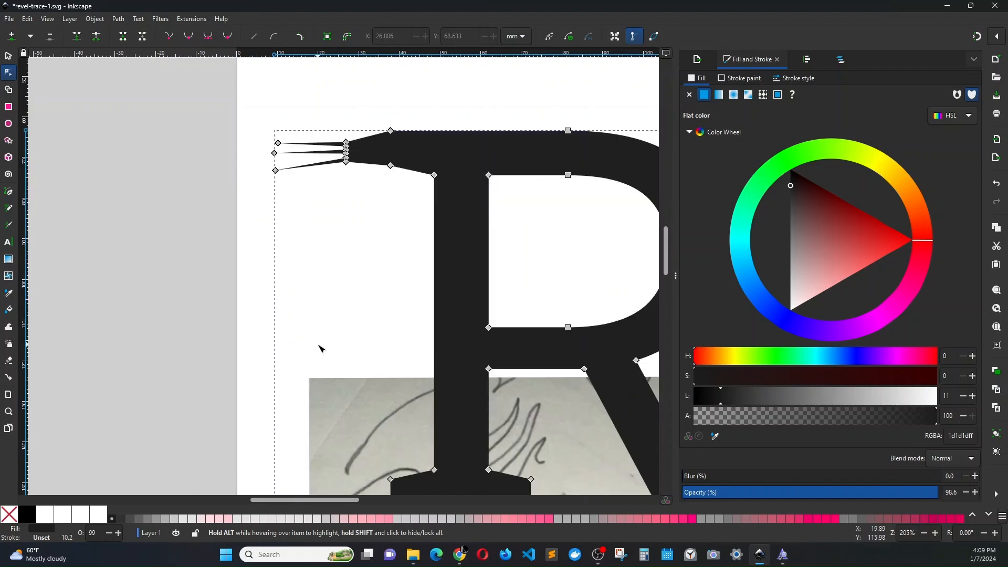
Broaden the serif's top spike by raising its upper base node to about Y 63.6 mm, and move its tip to about X 7.5, Y 59.0 mm.
scroll(320, 348, down, 5)
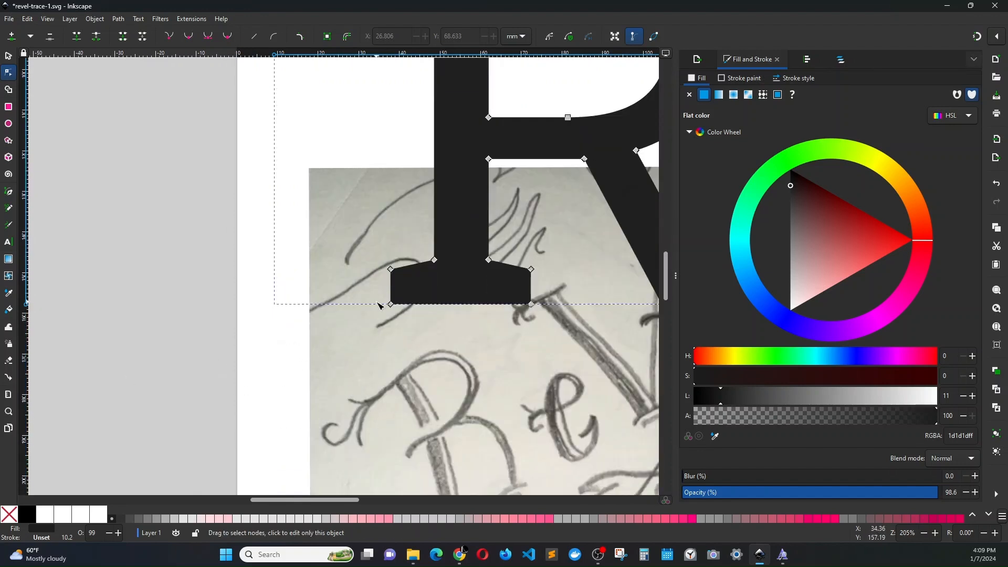
scroll(378, 304, up, 7)
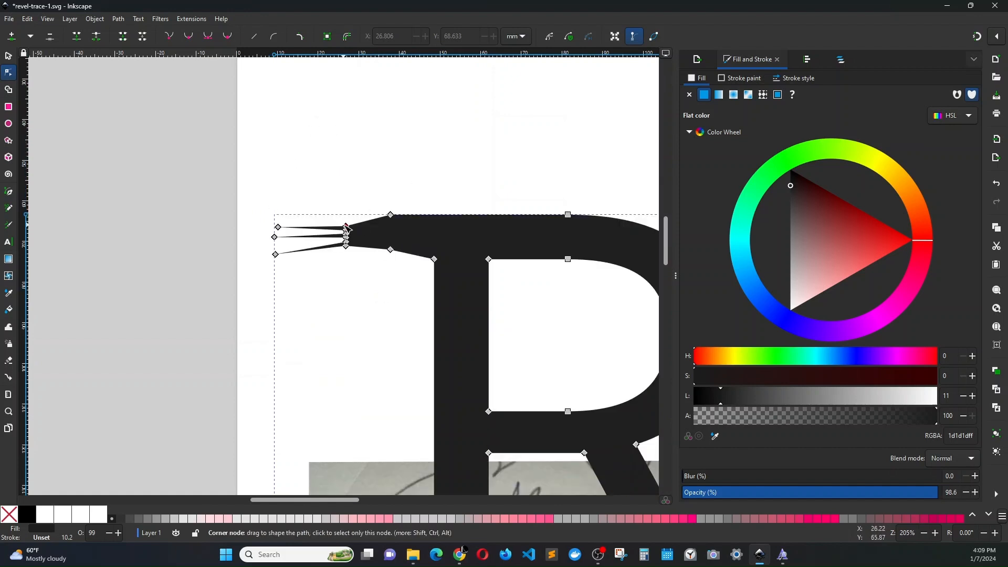
drag(349, 227, 347, 214)
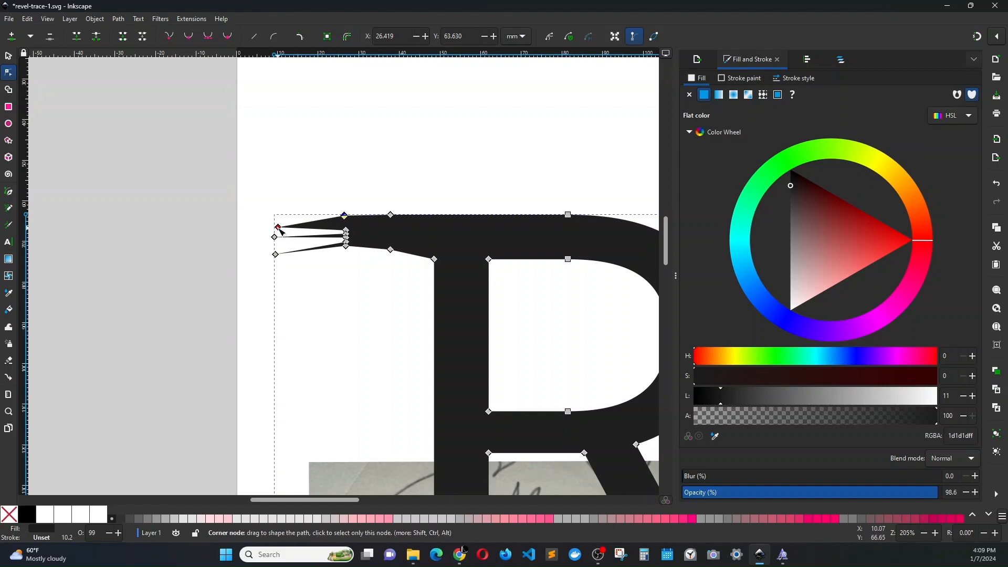
drag(279, 228, 269, 199)
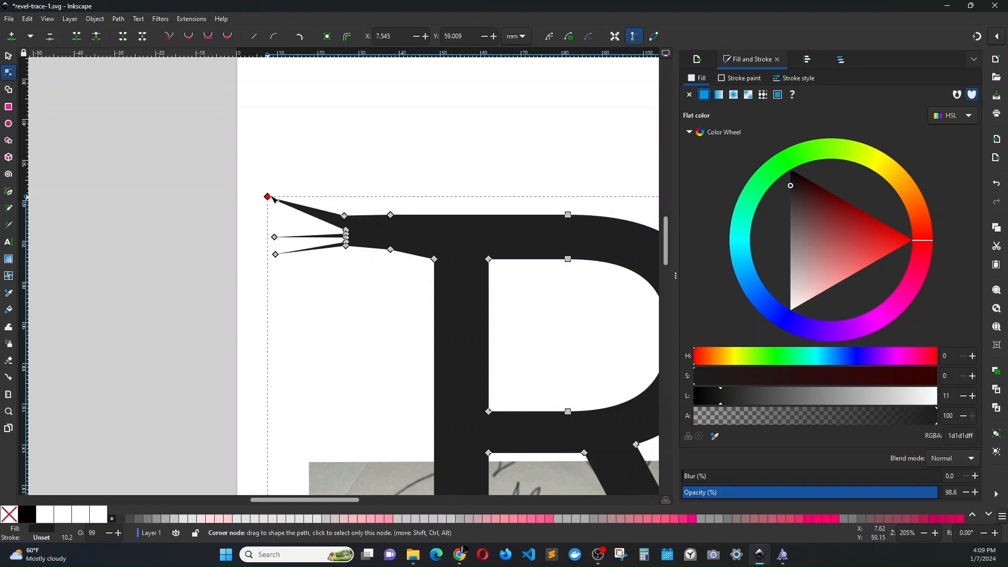
Add a pair of nodes midway along the top spike and bend its tip upward to about X 11.8, Y 51.4 mm.
double_click(304, 212)
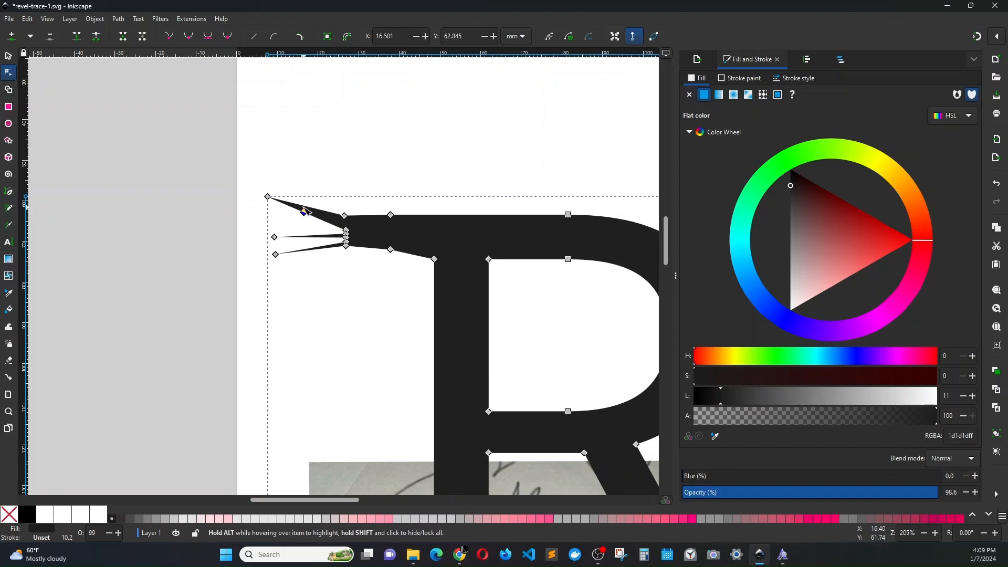
drag(304, 212, 306, 206)
drag(268, 197, 285, 166)
scroll(452, 170, down, 4)
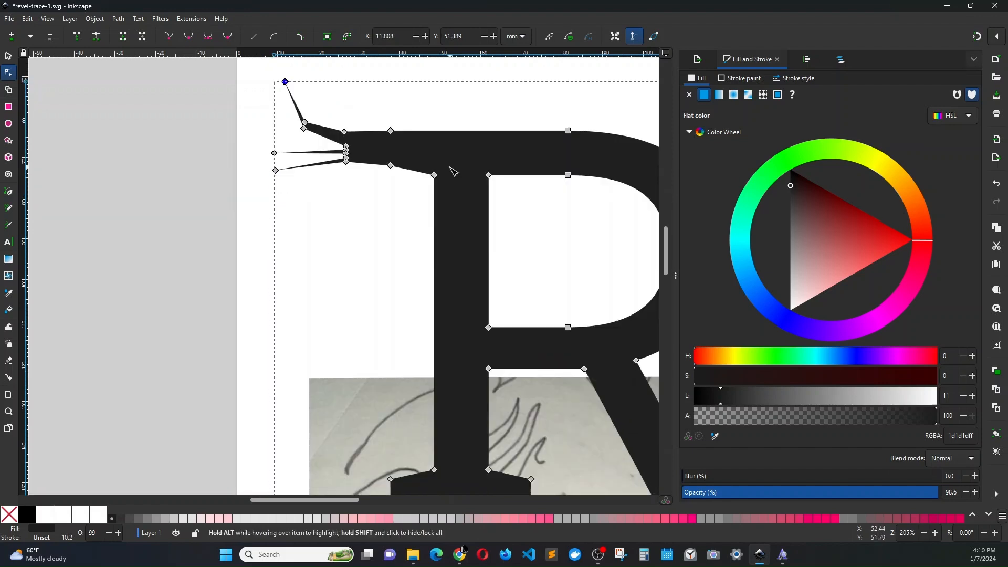
scroll(451, 171, down, 8)
scroll(449, 171, up, 12)
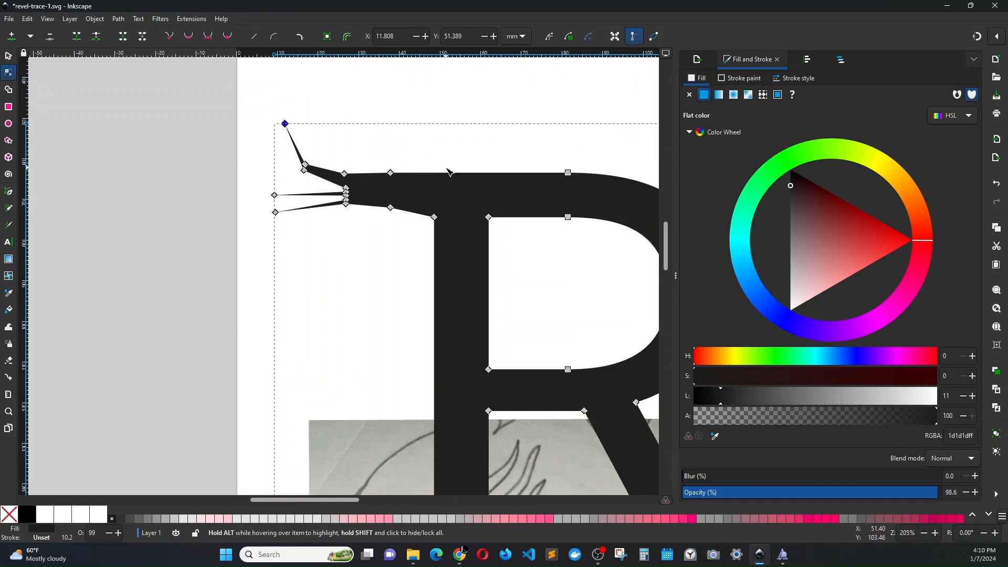
Lower the top spike's tip into a gentler bend, auto-smooth its two middle nodes, and deselect the R.
drag(284, 166, 325, 237)
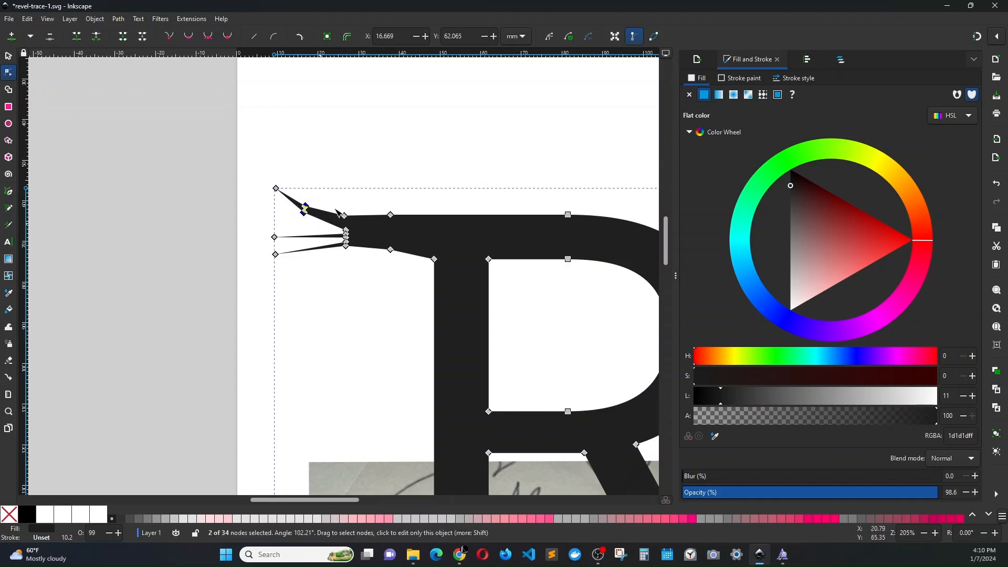
click(230, 38)
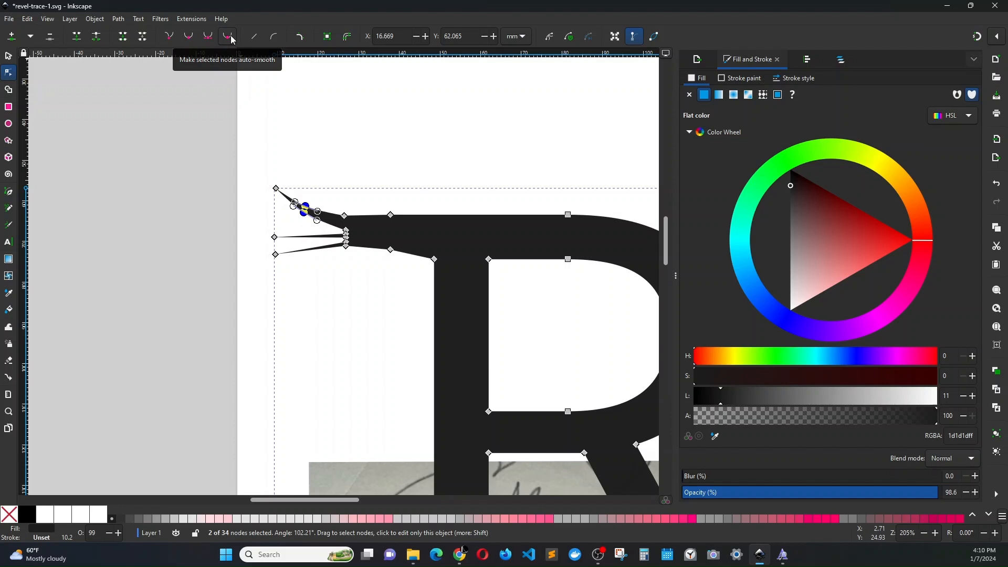
click(300, 192)
click(388, 155)
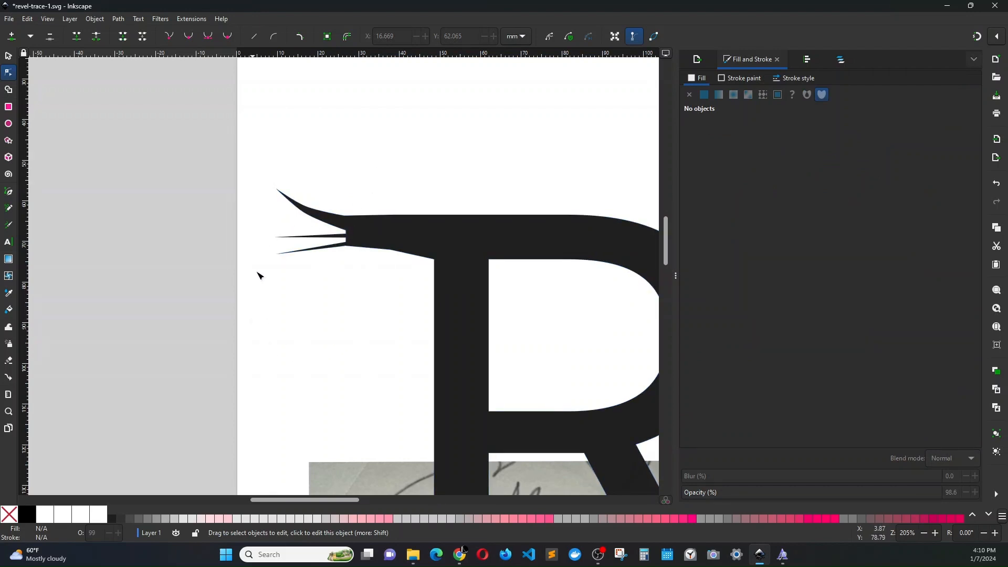
Widen the middle spike's base by spreading its two base nodes apart, the lower one to about Y 69.5 mm.
scroll(405, 197, down, 6)
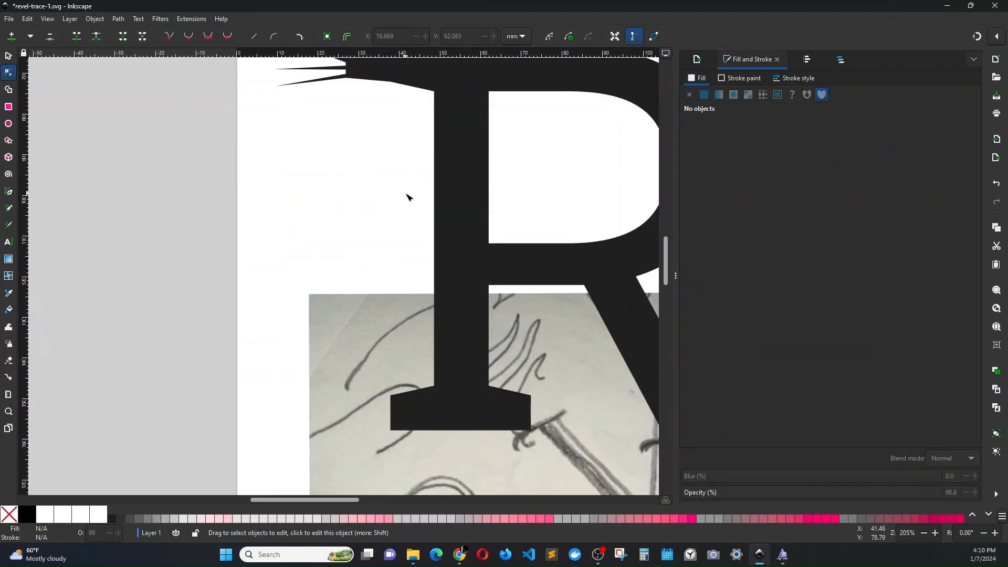
scroll(399, 226, down, 5)
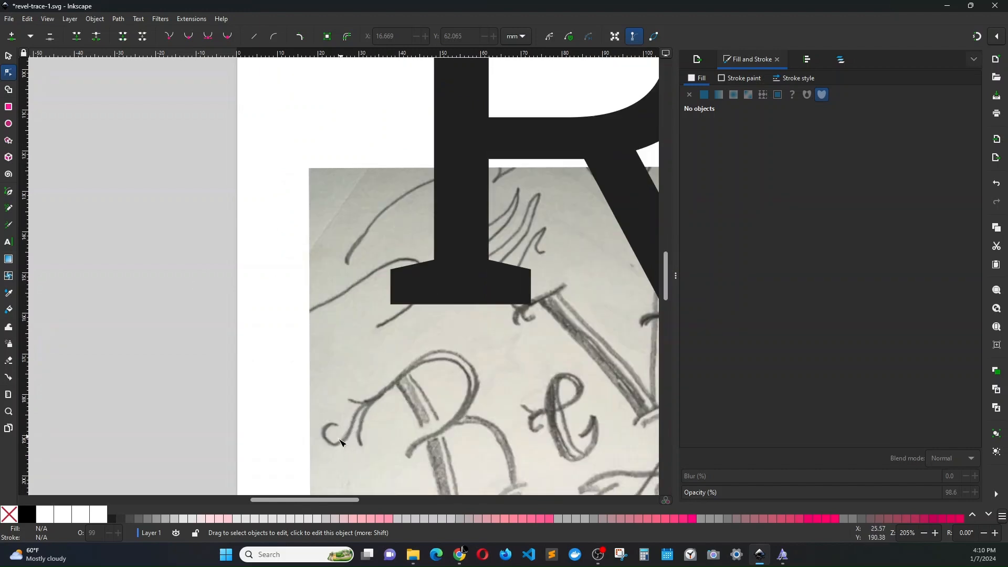
scroll(439, 220, up, 9)
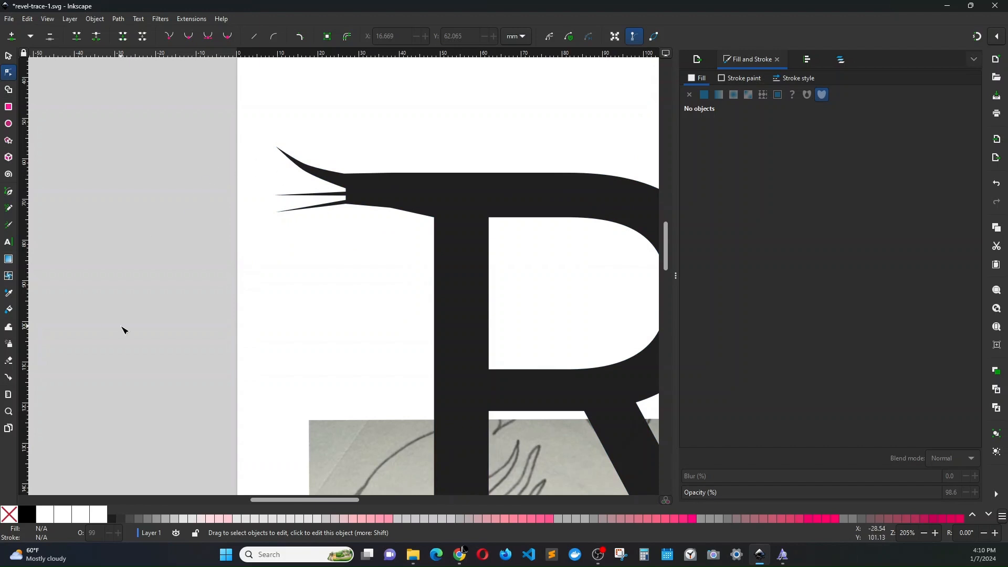
scroll(334, 238, up, 4)
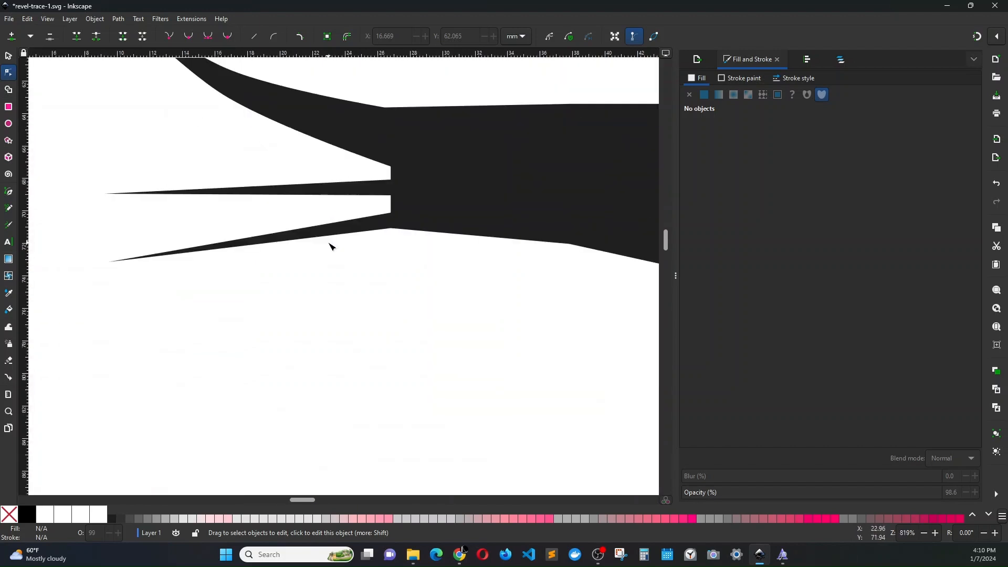
click(396, 270)
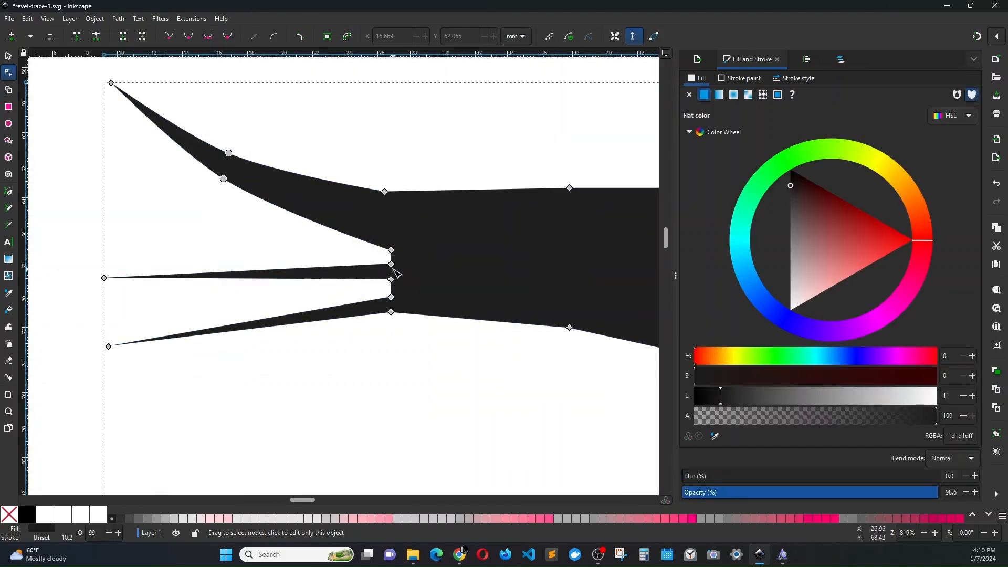
drag(392, 264, 391, 287)
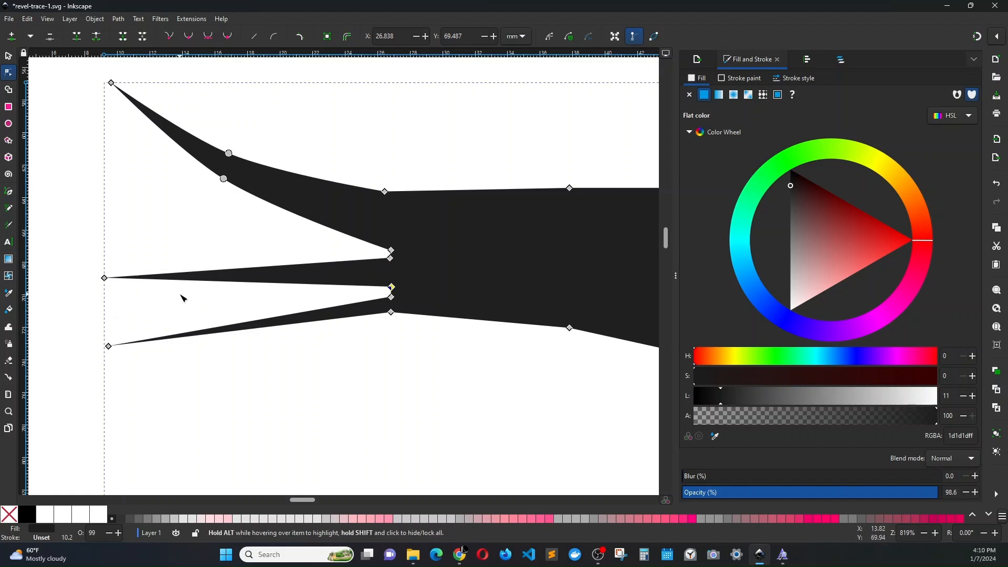
Pull the middle spike's tip far outward beyond the page's left edge and add two pairs of nodes along the spike.
scroll(184, 298, down, 3)
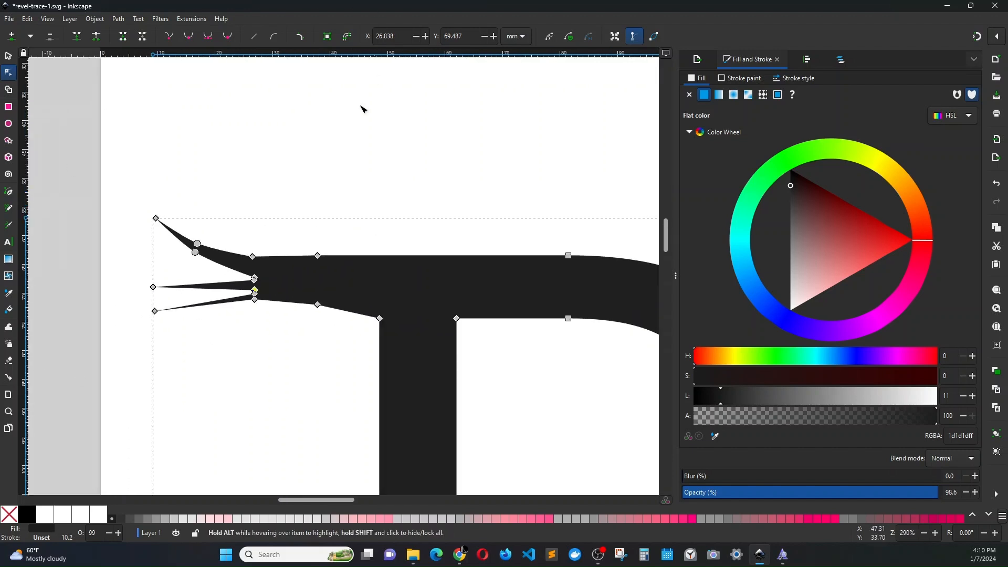
scroll(231, 359, down, 8)
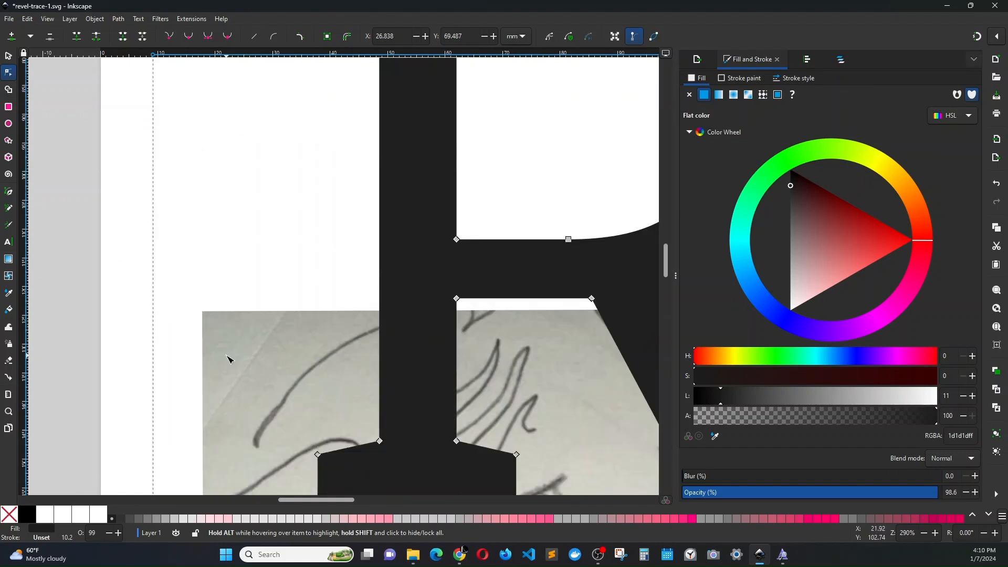
scroll(227, 360, up, 10)
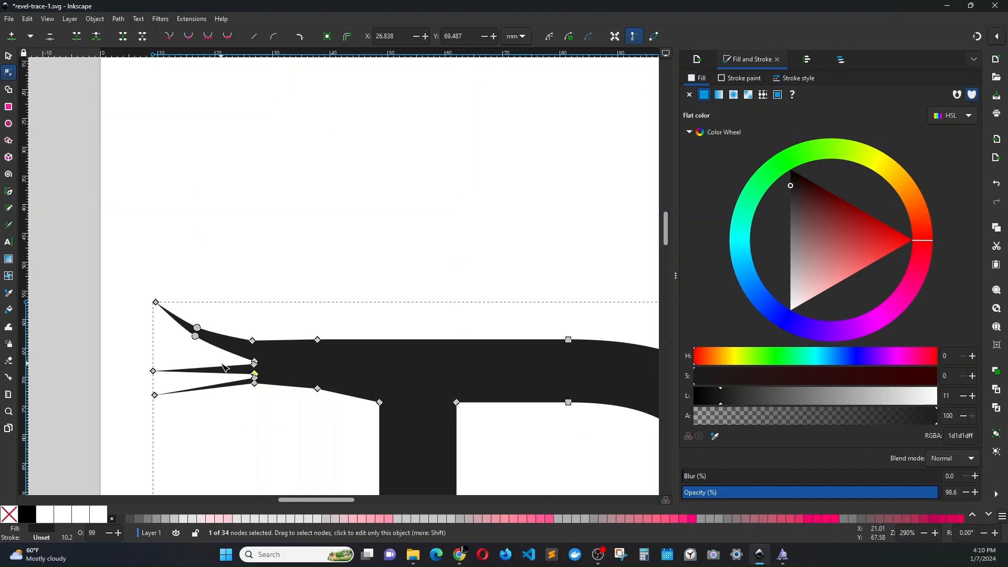
scroll(226, 368, left, 6)
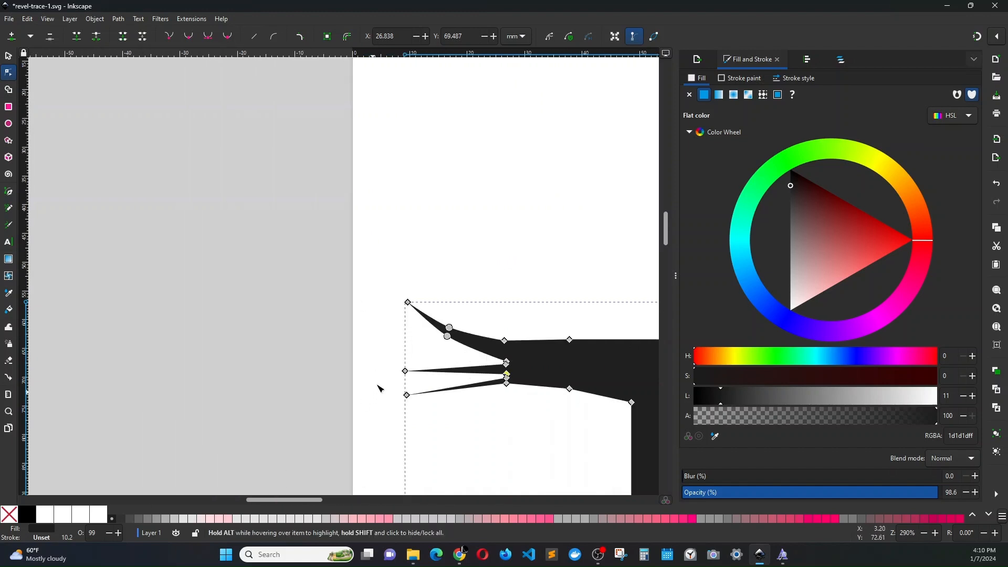
drag(405, 371, 139, 313)
scroll(502, 396, up, 2)
double_click(251, 333)
double_click(252, 346)
scroll(231, 340, left, 5)
double_click(212, 334)
double_click(213, 341)
scroll(221, 398, down, 2)
Bend the outer end of the extended middle spike upward and back, and add a third node pair along its shaft.
drag(217, 366, 228, 334)
drag(139, 313, 203, 258)
double_click(286, 344)
double_click(283, 353)
drag(228, 334, 171, 332)
drag(203, 259, 235, 262)
Add a fourth node pair near the tip and arrange the outer nodes into an evenly thick, angular hook curling back toward the R.
double_click(196, 299)
drag(196, 299, 175, 266)
double_click(197, 304)
drag(283, 353, 186, 365)
drag(286, 345, 196, 356)
drag(175, 267, 220, 302)
drag(167, 257, 220, 298)
drag(171, 332, 170, 337)
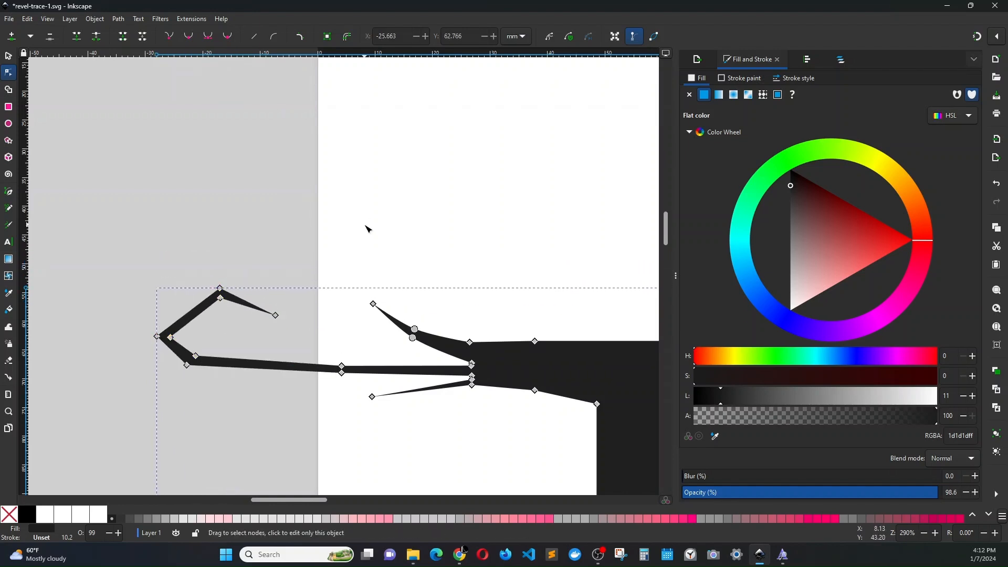
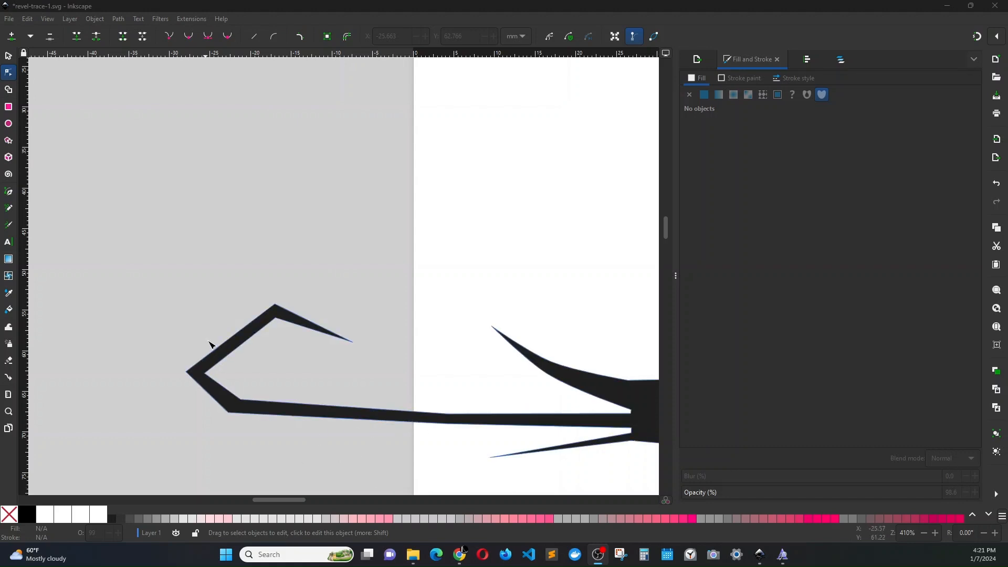
Auto-smooth the node pairs at the hook's top, outermost and lower bends.
click(249, 327)
click(274, 328)
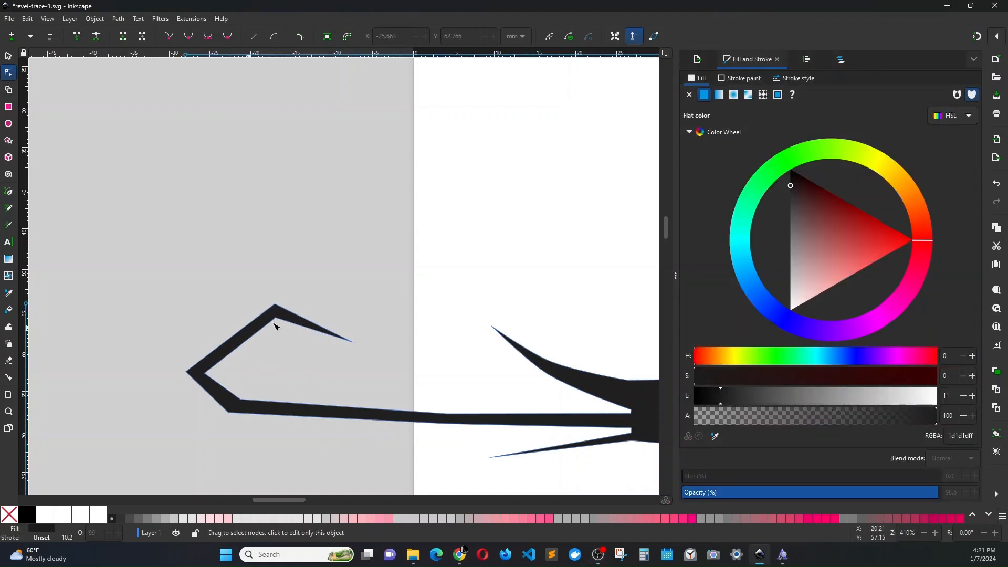
drag(265, 292, 288, 342)
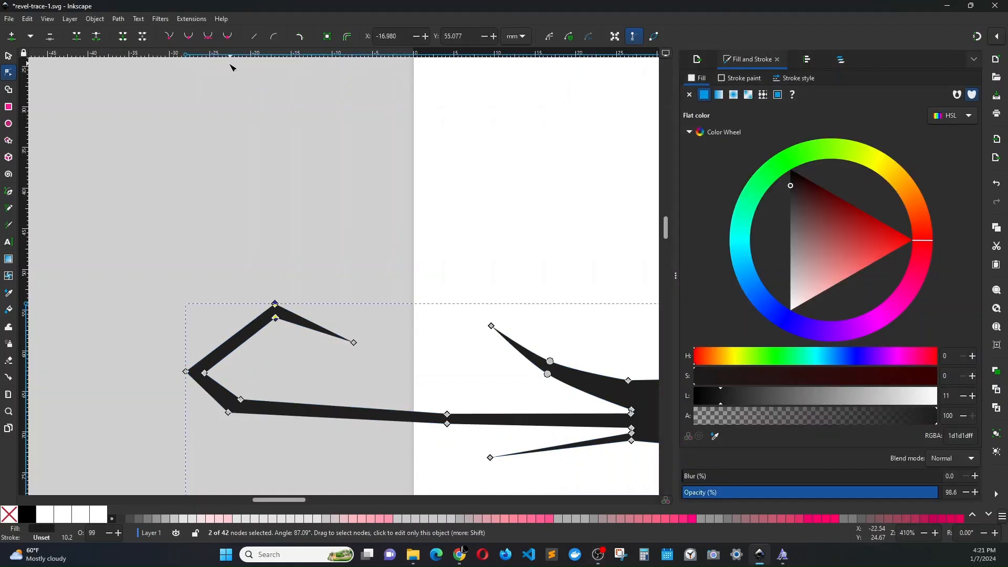
click(231, 39)
drag(167, 360, 259, 440)
click(228, 37)
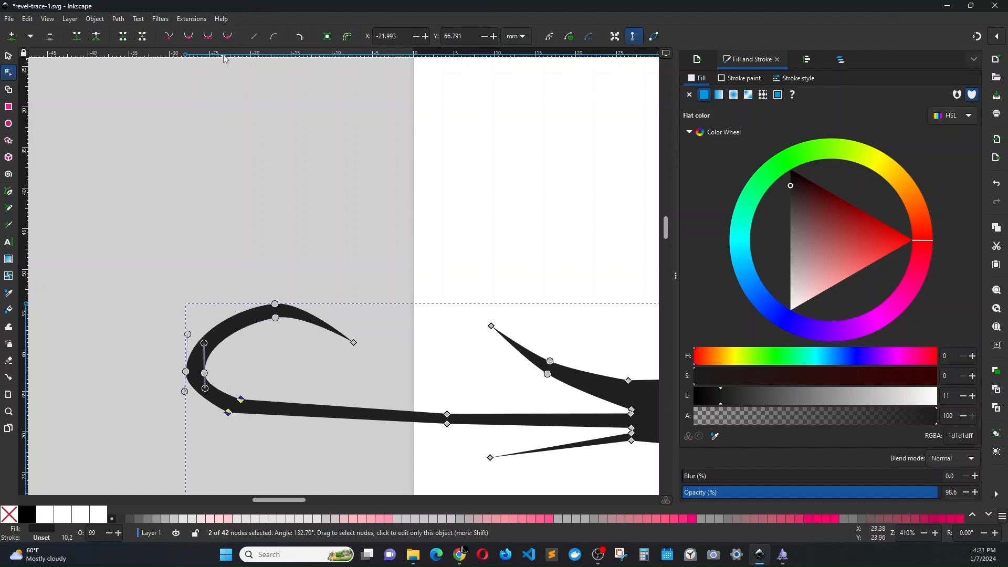
click(230, 39)
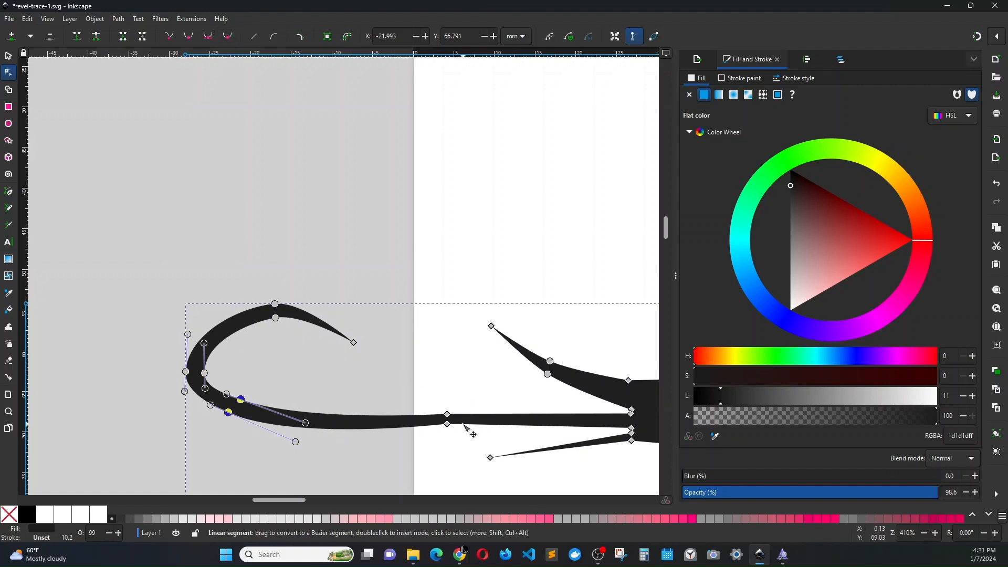
Auto-smooth the node pair on the long spike's shaft at about X 4.2 mm, and deselect the R.
drag(434, 402, 467, 442)
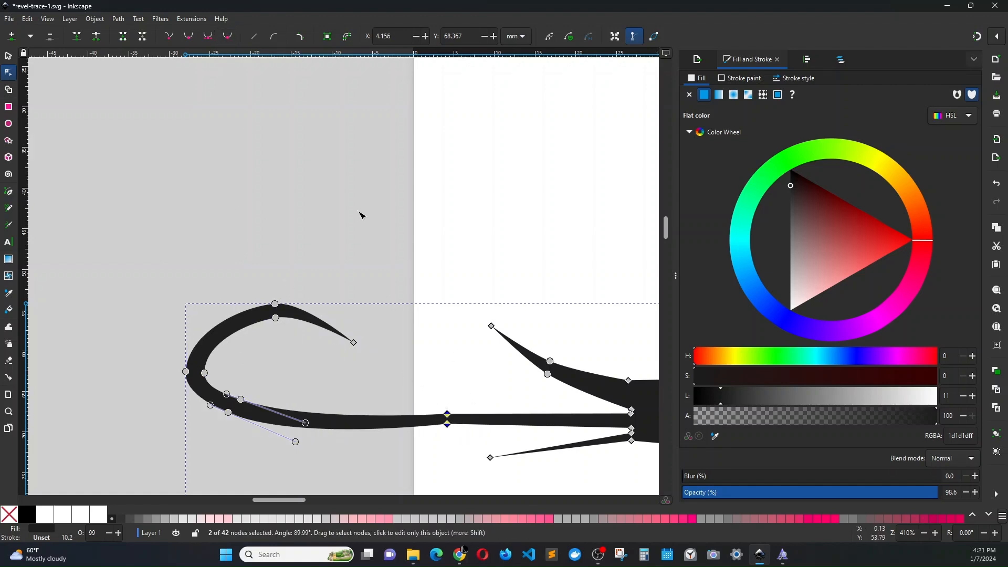
click(228, 36)
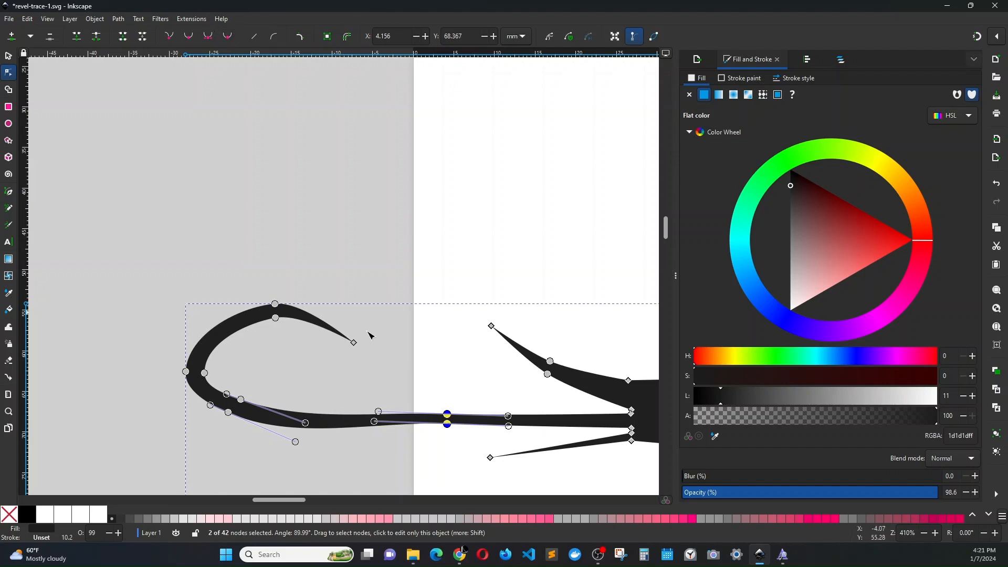
click(373, 314)
click(357, 249)
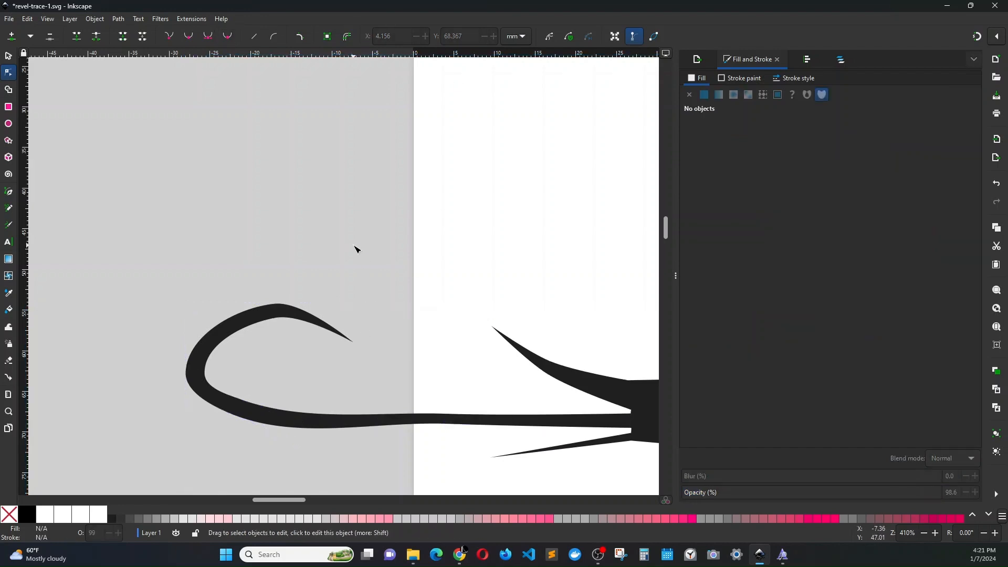
Move the hook's seven outer nodes downward together to about X -16.3, Y 67.6 mm.
ctrl+scroll(452, 305, down, 4)
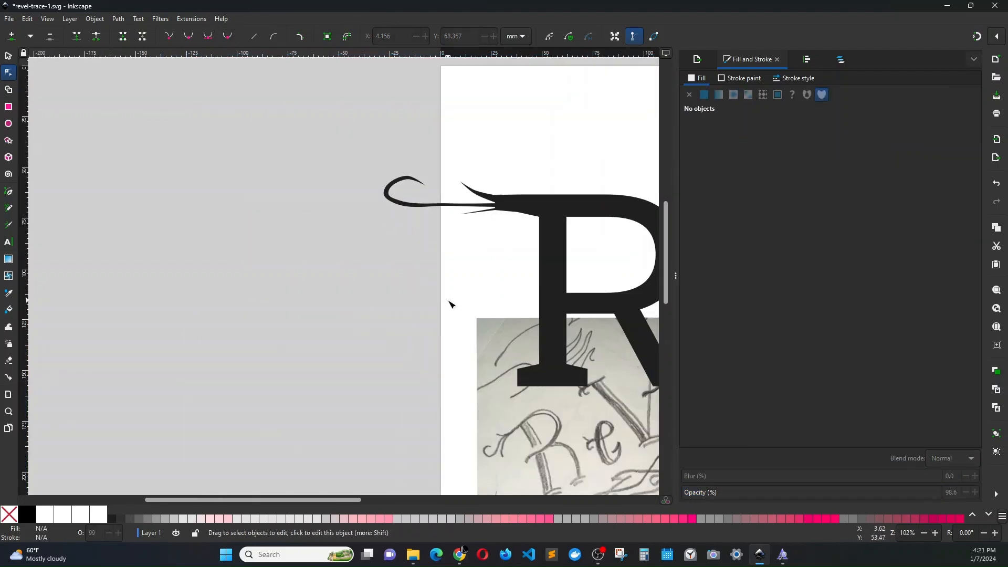
scroll(450, 304, right, 4)
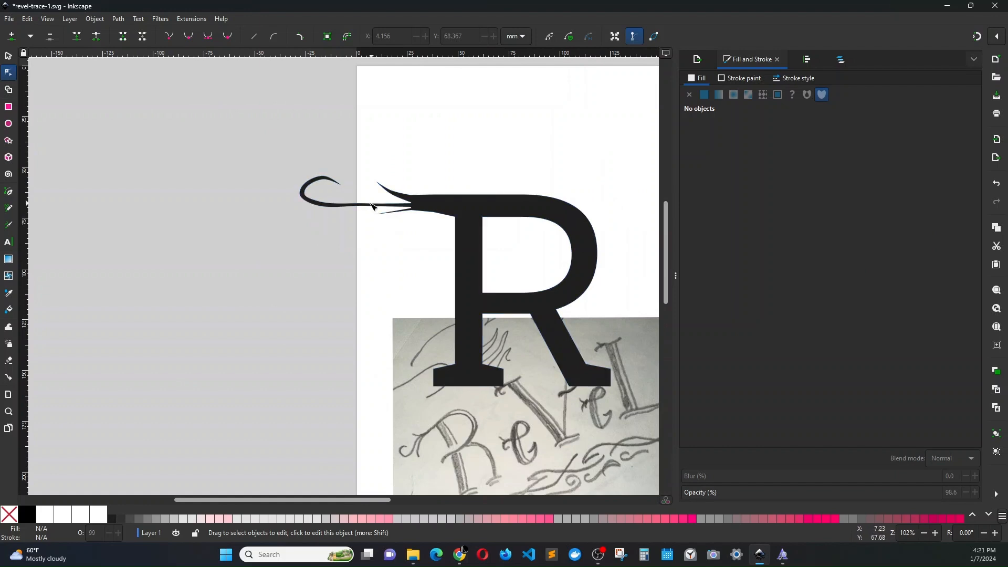
ctrl+scroll(341, 231, up, 3)
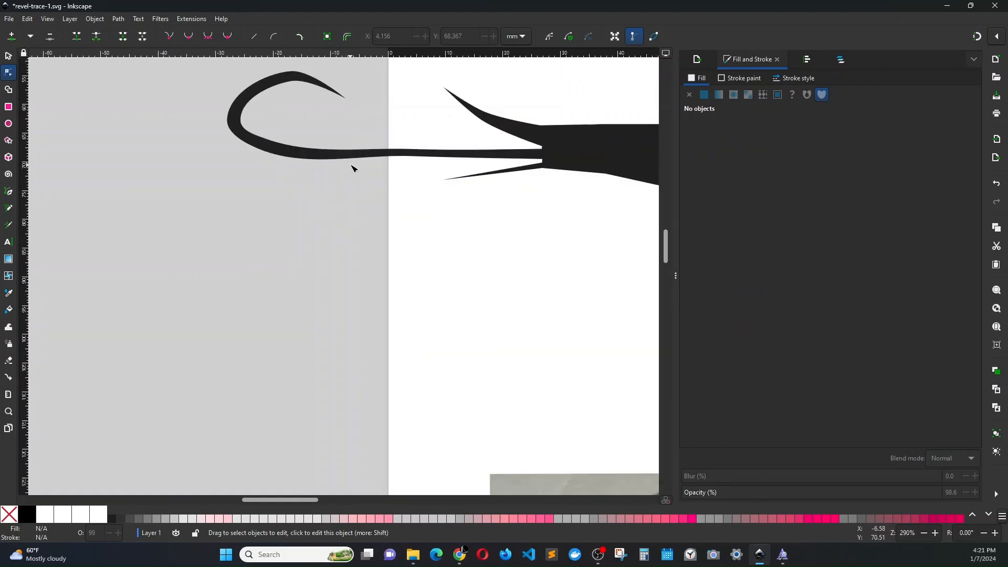
click(366, 162)
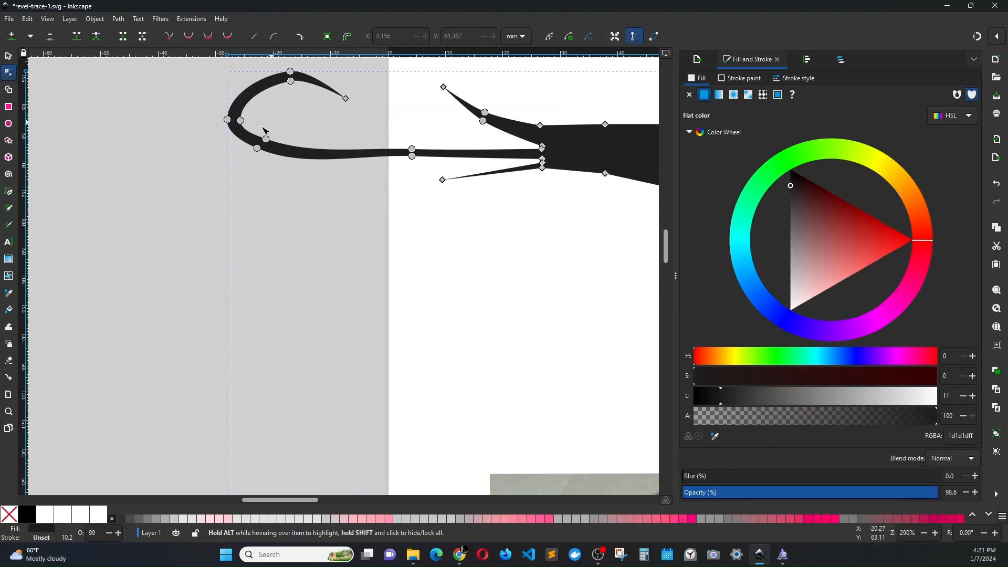
drag(199, 61, 363, 205)
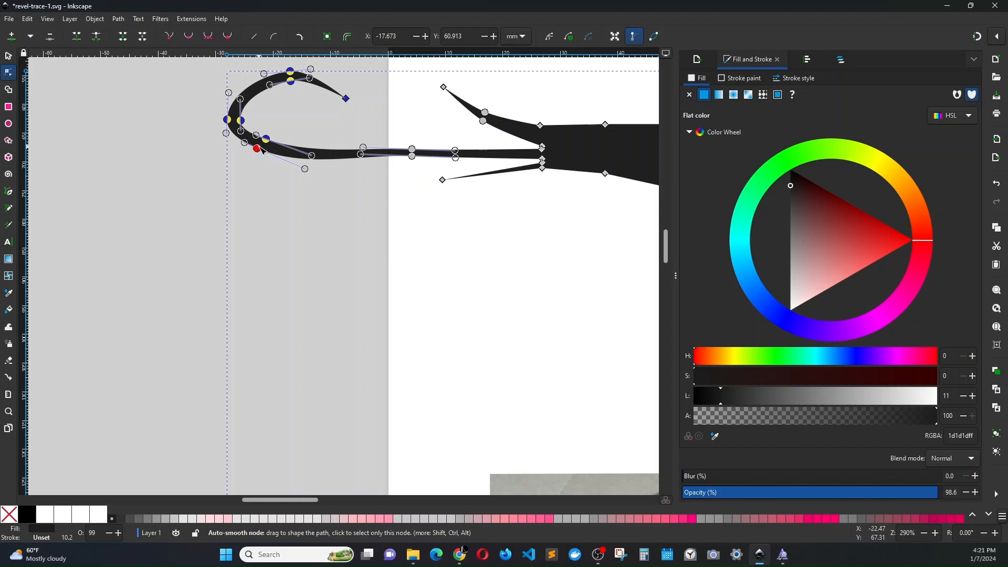
drag(261, 154, 267, 189)
scroll(329, 272, down, 4)
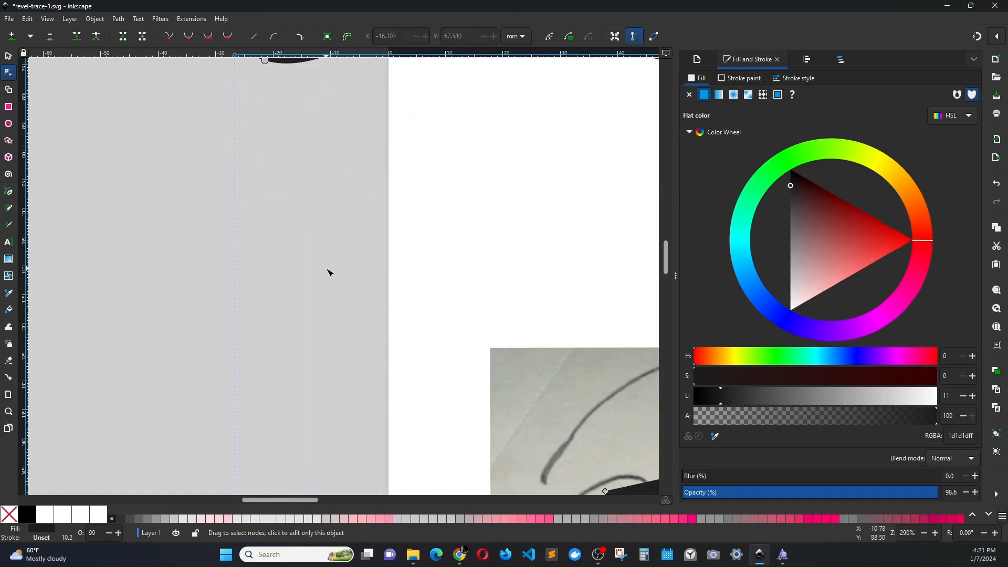
Move the hook's outer nodes together toward the R and slightly upward, to about X -12.3, Y 65.4 mm, and deselect the letter.
scroll(328, 272, down, 2)
click(242, 243)
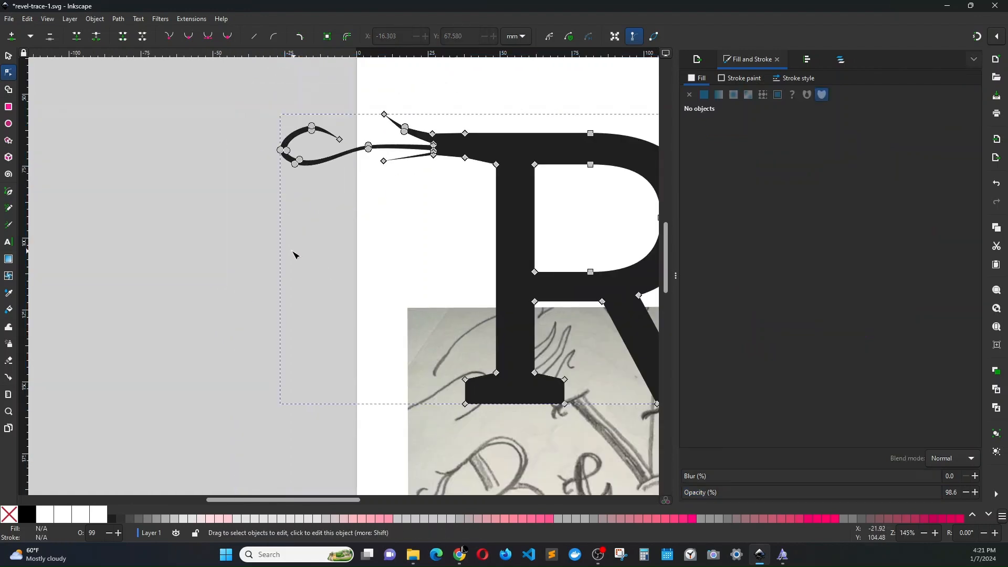
scroll(268, 264, down, 2)
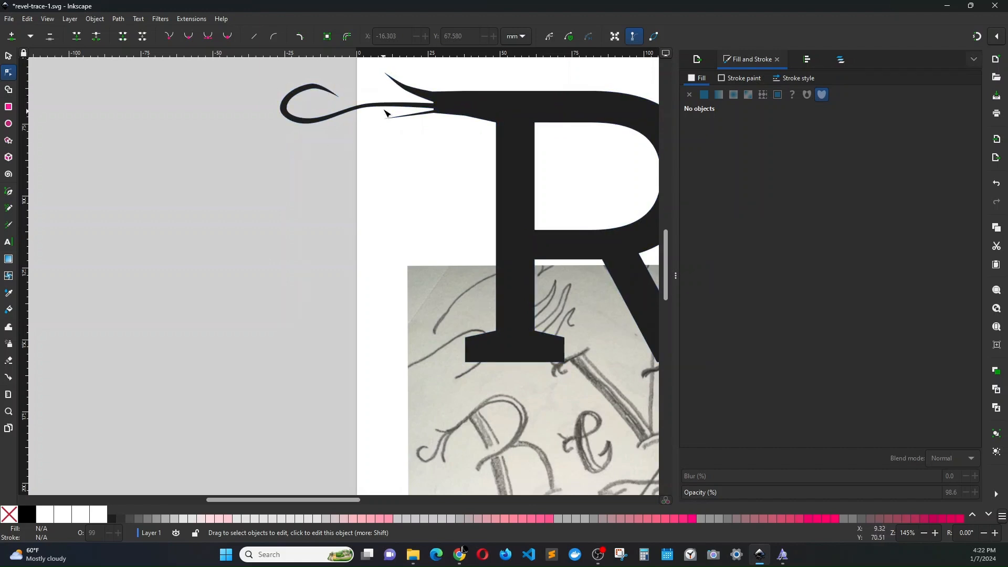
click(284, 107)
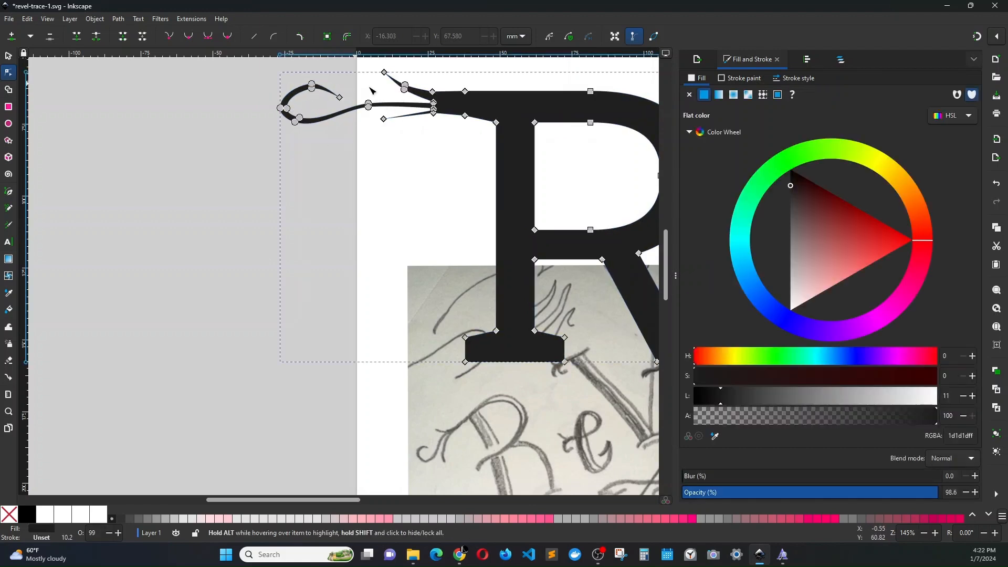
drag(253, 76, 348, 156)
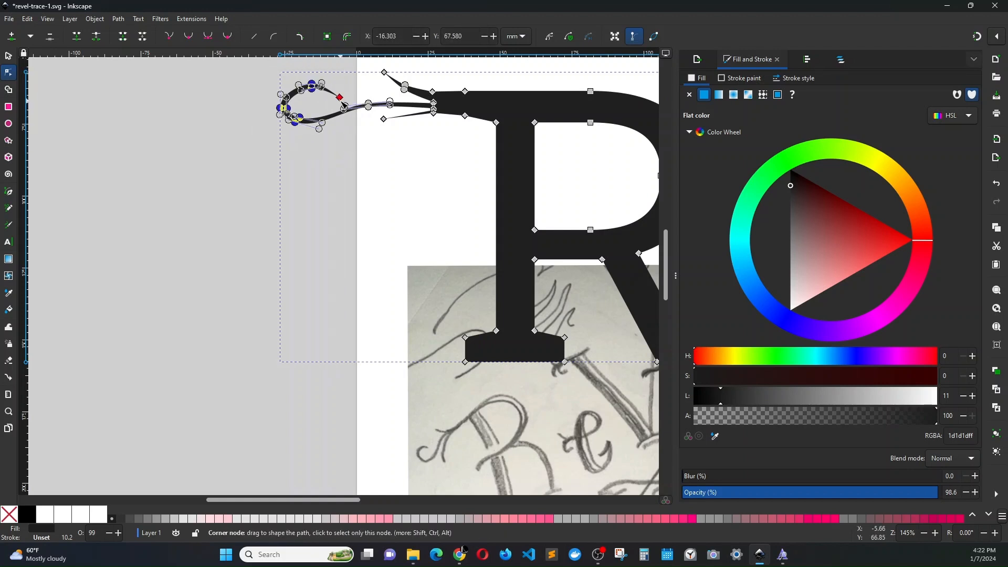
drag(341, 99, 350, 100)
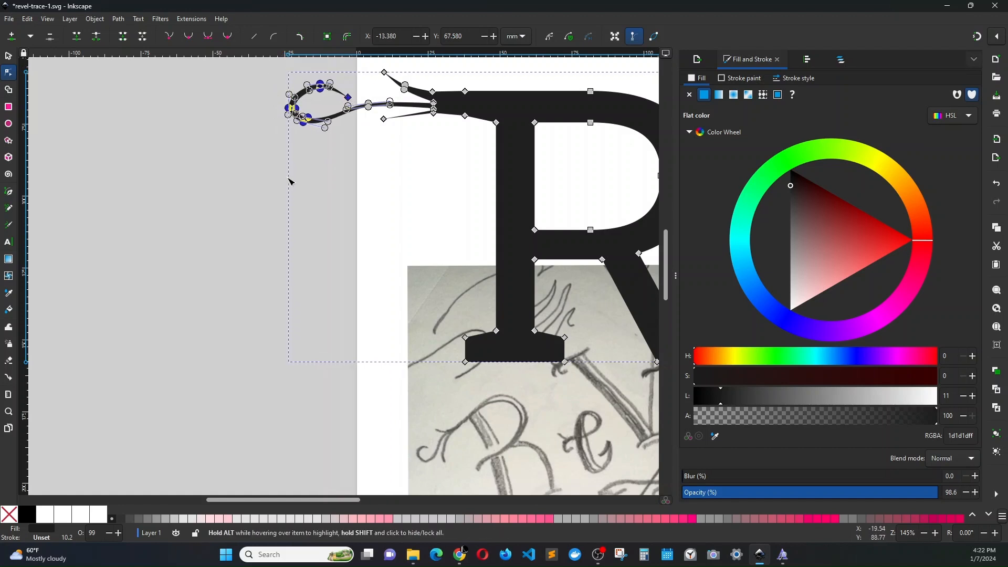
drag(285, 111, 286, 101)
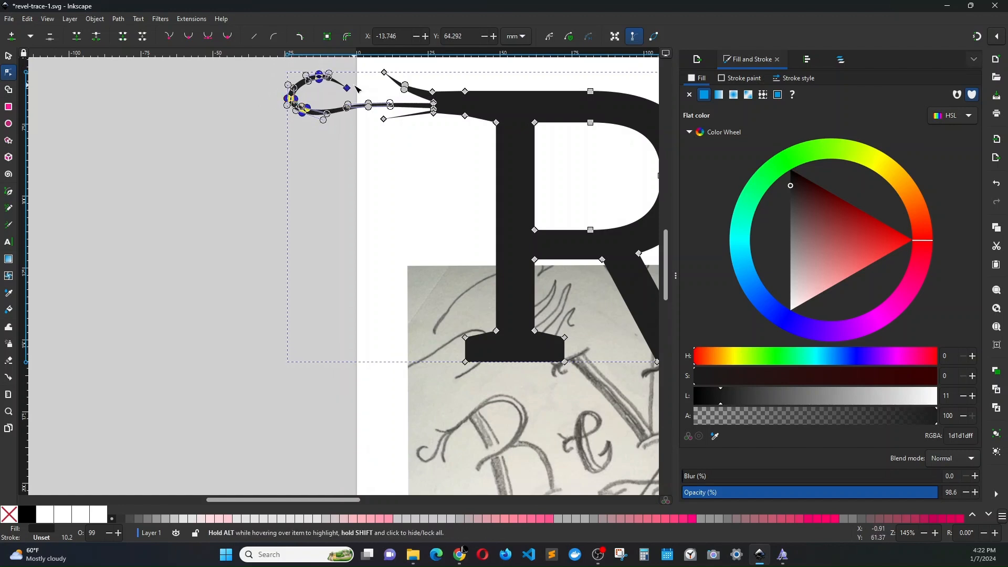
drag(349, 87, 354, 90)
double_click(272, 154)
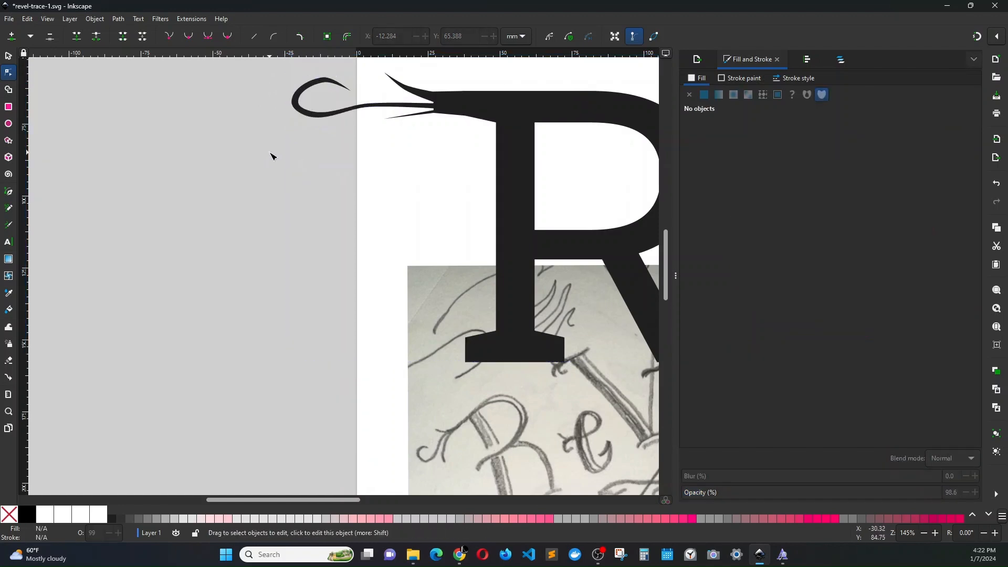
Move the two notch nodes between the upper and long spikes outward, placing the long spike's node at about X 16.3, Y 65.3 mm.
click(391, 104)
scroll(369, 105, up, 3)
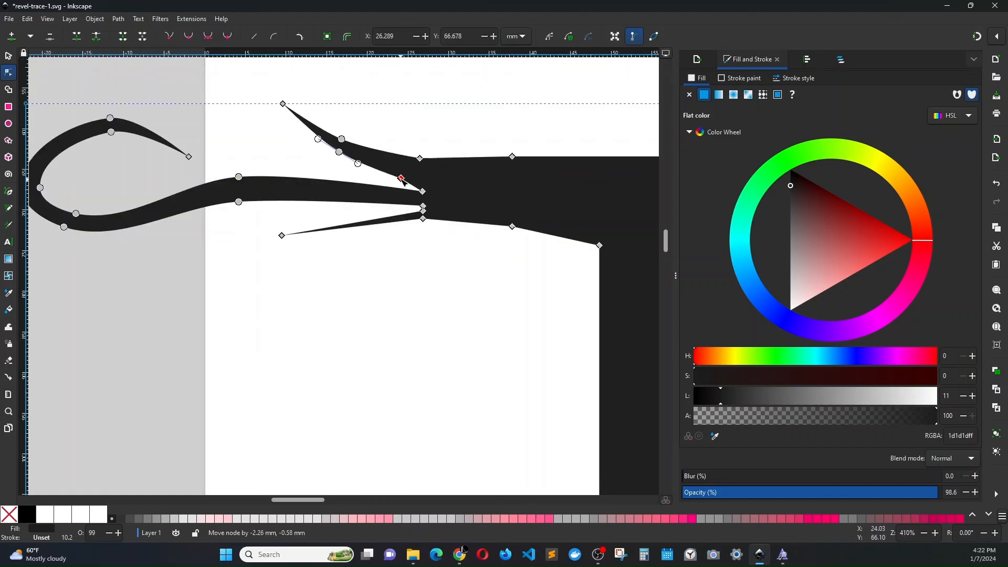
drag(423, 191, 337, 171)
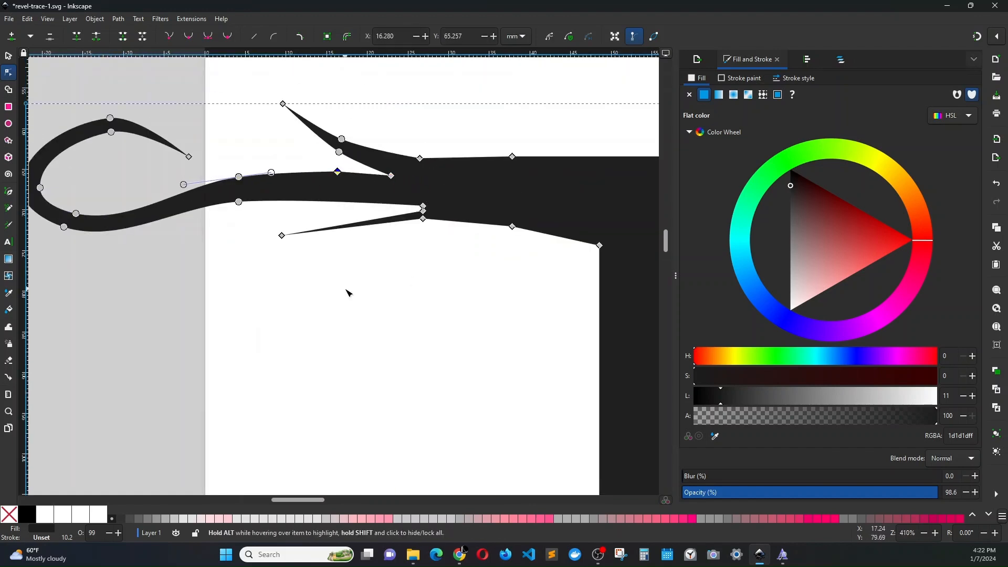
double_click(408, 277)
Shift the hook's outer nodes together horizontally toward the R, to about X -4.3, Y 64.6 mm.
scroll(328, 290, down, 2)
scroll(326, 290, down, 5)
scroll(309, 221, up, 1)
click(272, 146)
drag(235, 106, 316, 173)
drag(307, 137, 316, 137)
double_click(306, 203)
Reshape the lower spike: base node to about X 30.9, Y 72.3 mm, tip well downward, and upper base node out along the spike.
click(413, 166)
scroll(333, 284, up, 6)
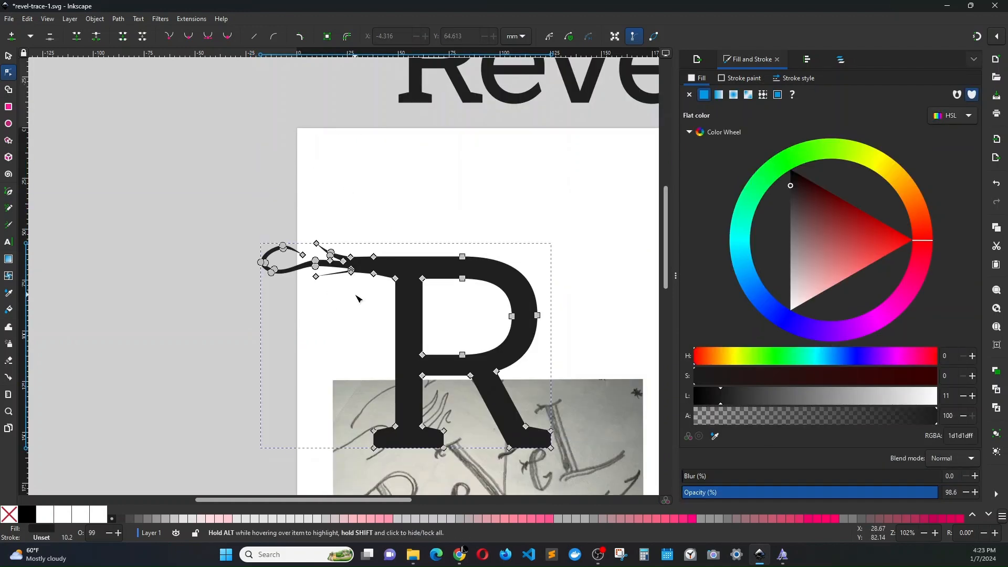
scroll(355, 295, up, 2)
scroll(324, 279, up, 3)
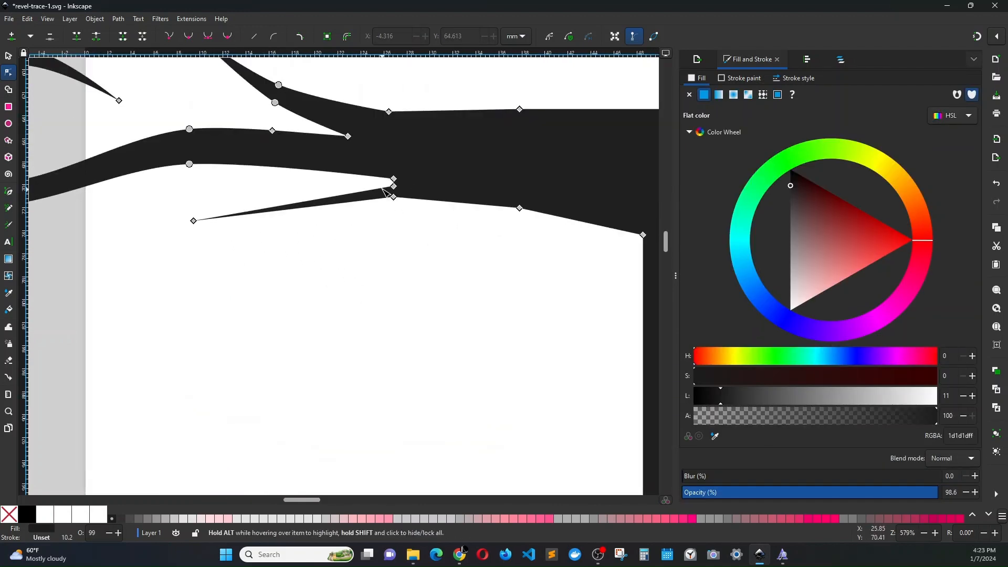
drag(394, 198, 448, 219)
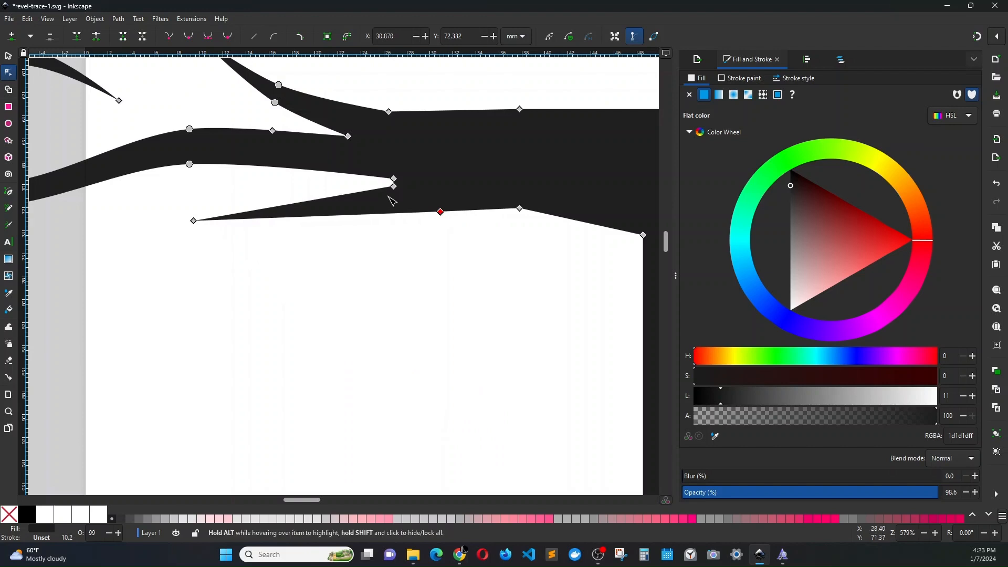
drag(196, 222, 218, 330)
drag(394, 186, 297, 212)
Add a node on the lower spike's underside, pull it inward, and smooth it together with the opposite upper-edge node.
double_click(342, 264)
drag(341, 263, 326, 243)
shift+click(297, 212)
click(190, 35)
click(420, 286)
scroll(420, 285, down, 6)
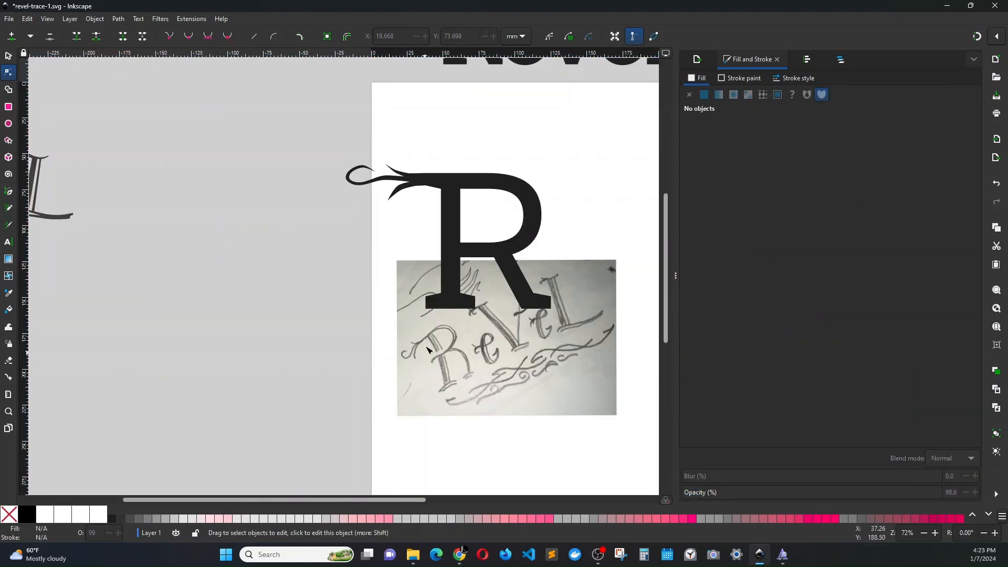
Select the nodes of the three-pronged flourish and move them together slightly toward the R's stem.
click(451, 236)
drag(410, 284, 447, 317)
drag(427, 222, 319, 145)
drag(426, 174, 433, 174)
double_click(432, 234)
Nudge a flourish node slightly outward and move the hook's nodes further toward the R.
click(412, 178)
scroll(413, 178, up, 5)
drag(241, 145, 229, 142)
drag(49, 86, 265, 269)
drag(127, 203, 159, 208)
double_click(265, 70)
Rotate the pencil sketch until its lettering is level and place it beside the R, at about X -180.4, Y 25.6 mm.
scroll(266, 66, down, 5)
key(s)
click(489, 361)
click(488, 361)
drag(548, 259, 564, 348)
mouse_move(403, 426)
mouse_down()
mouse_move(323, 301)
mouse_move(329, 288)
mouse_move(269, 291)
mouse_move(172, 325)
mouse_move(150, 303)
mouse_up()
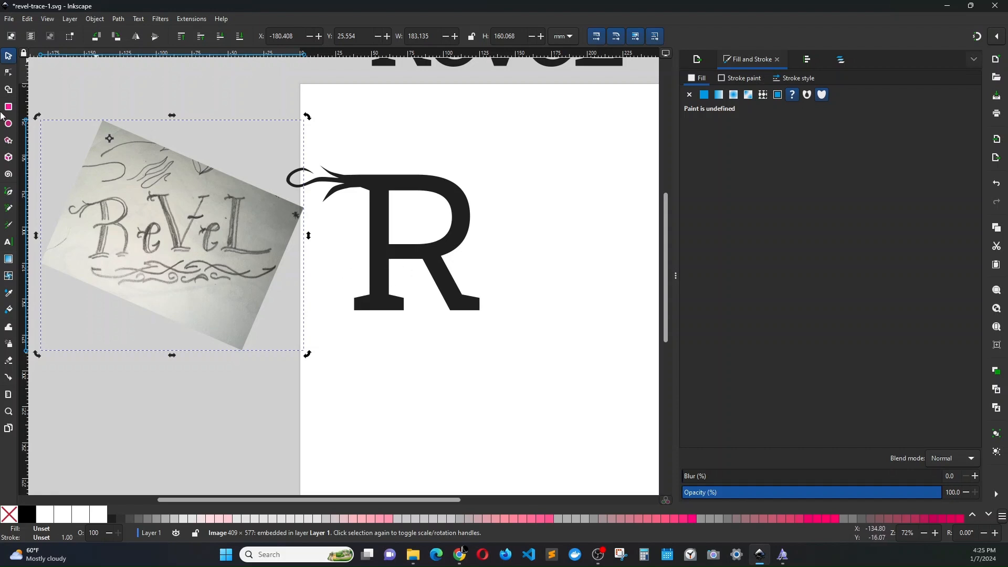
Draw a closed four-node bar about 24.3 by 4.7 mm across the R's stem, just above the crossbar, with the Pen tool.
click(9, 192)
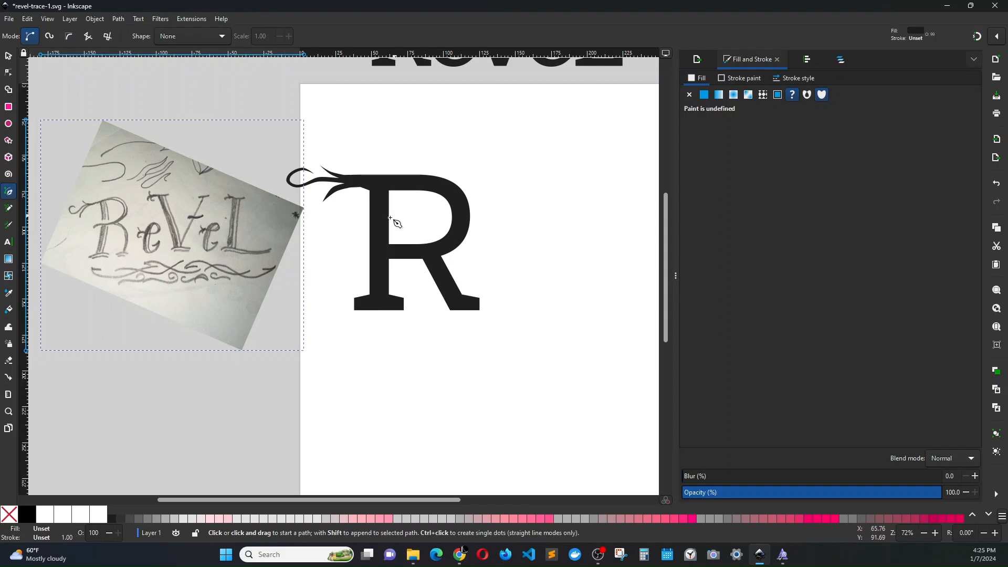
scroll(376, 278, up, 2)
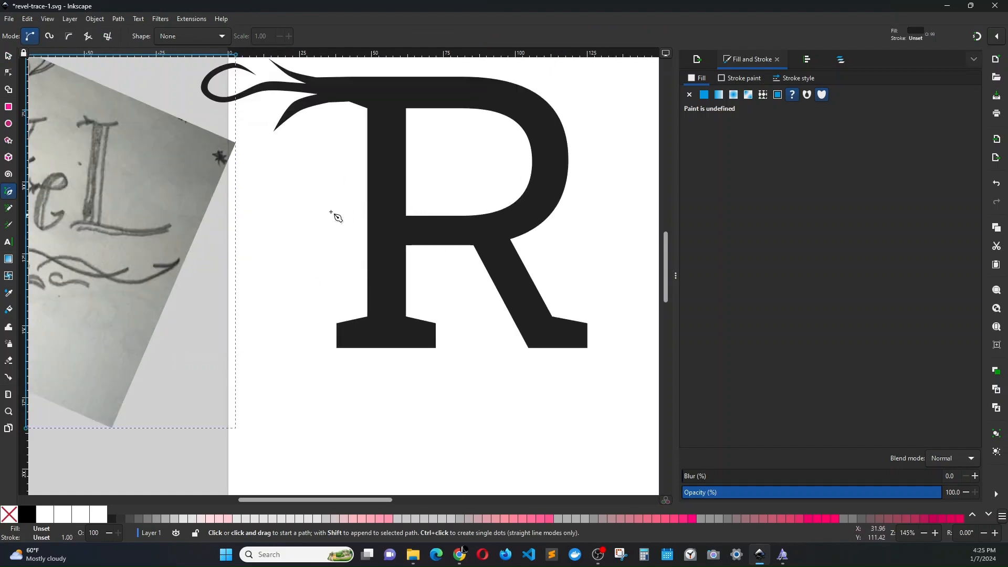
click(353, 200)
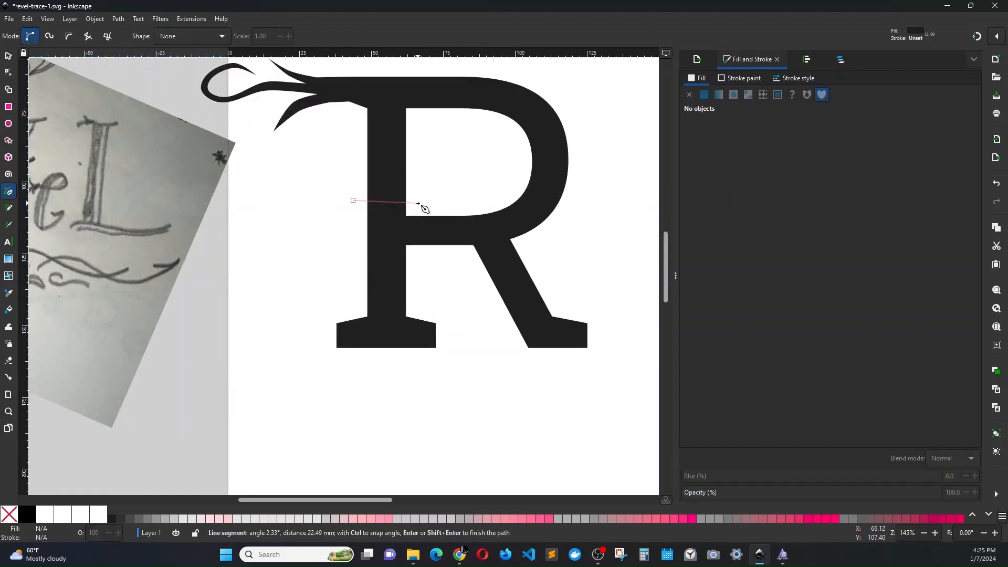
click(419, 201)
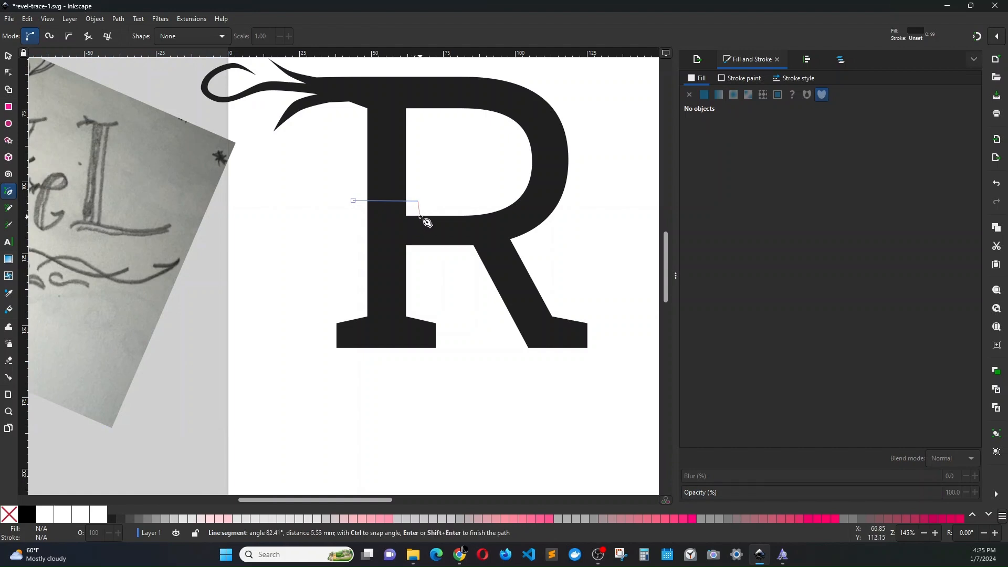
click(419, 213)
click(350, 213)
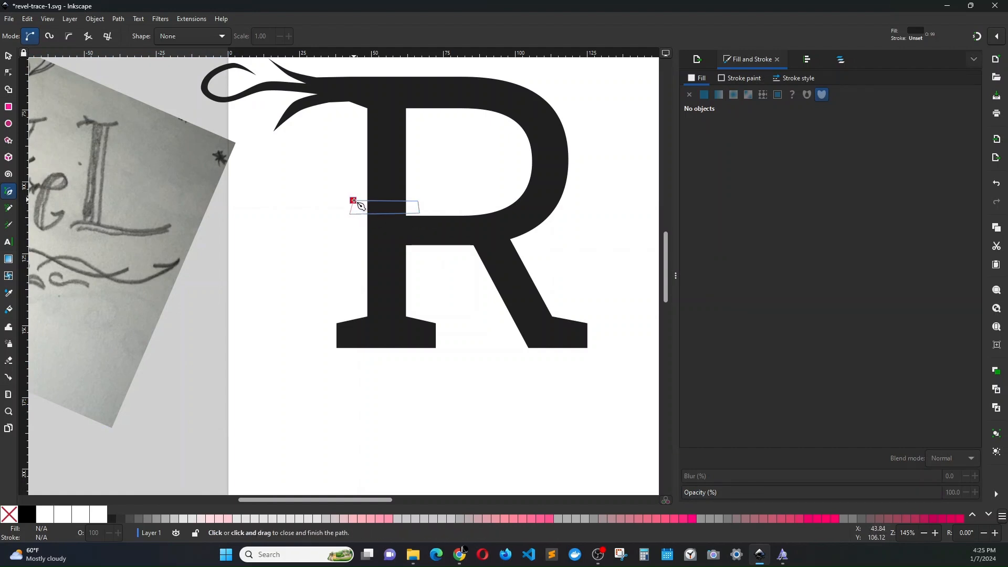
click(354, 201)
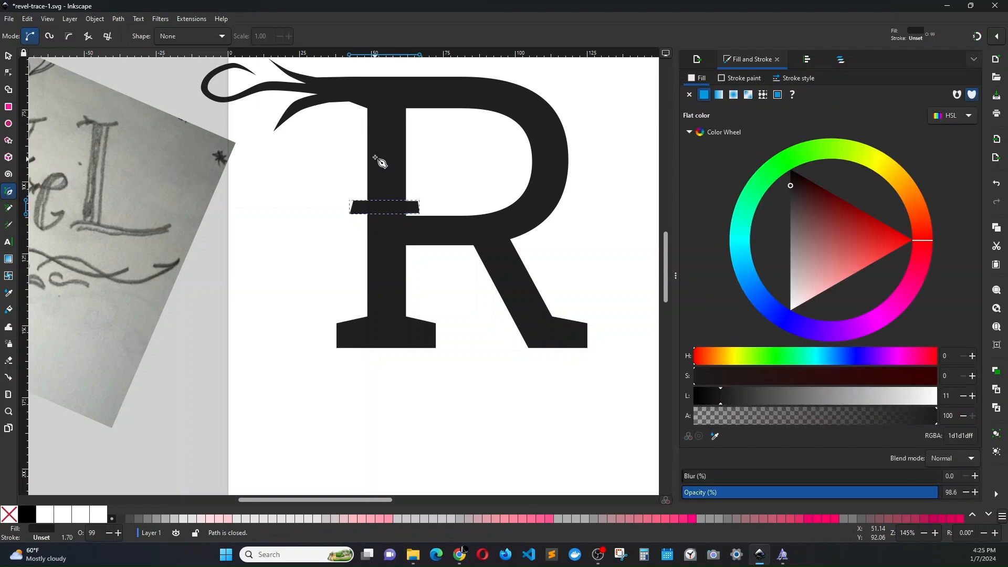
Subtract the thin bar from the R with a Difference operation, cutting a gap through the stem.
click(8, 56)
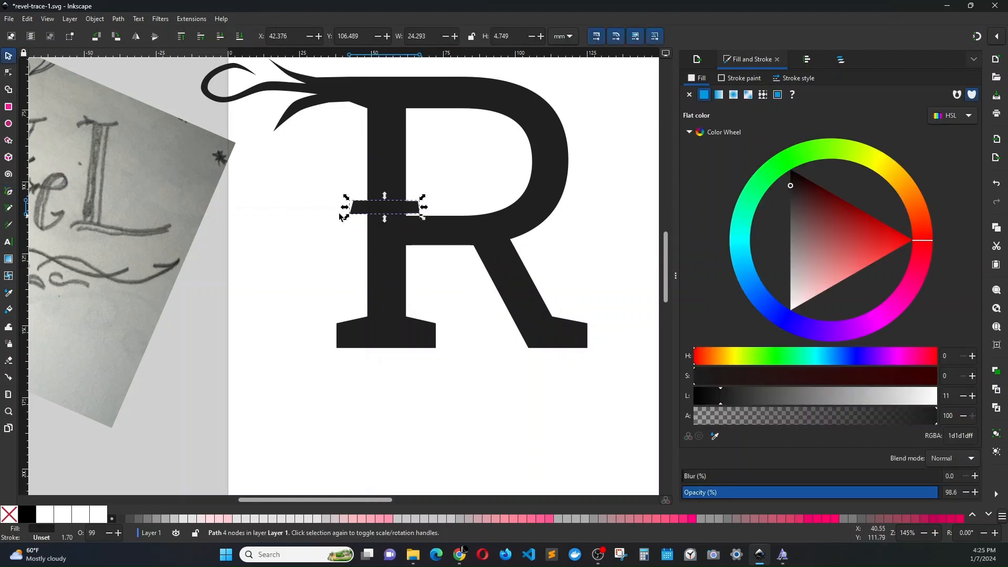
shift+click(381, 184)
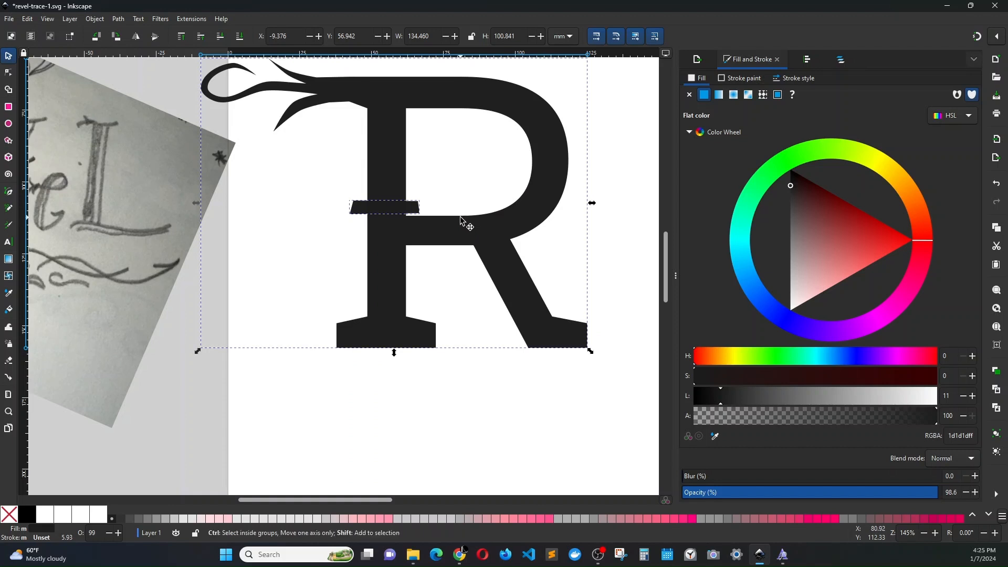
key(ctrl+minus)
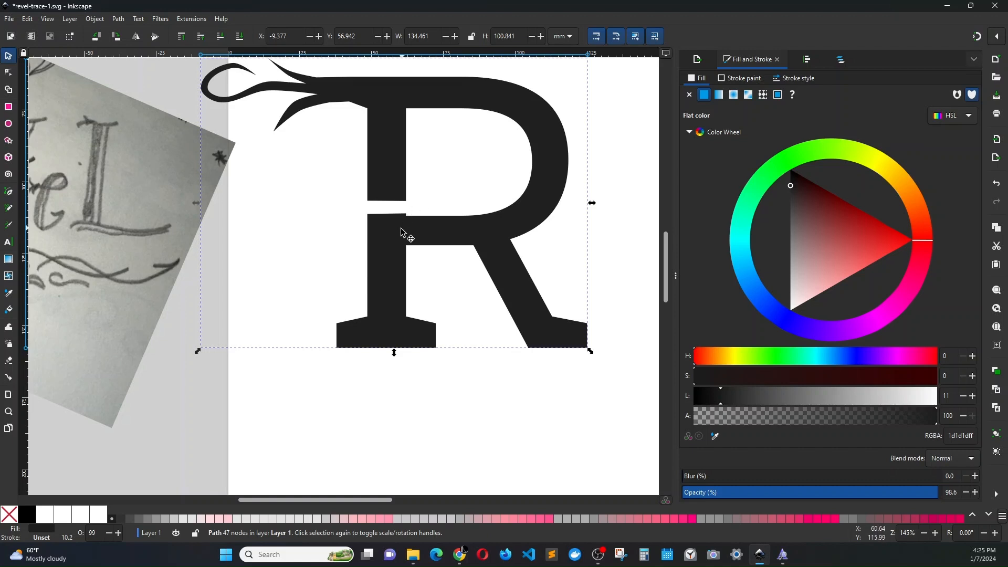
Insert a node on the lower stem's outer edge just beneath the gap's corner, at about X 48.5, Y 112.6 mm.
click(9, 73)
scroll(405, 294, up, 5)
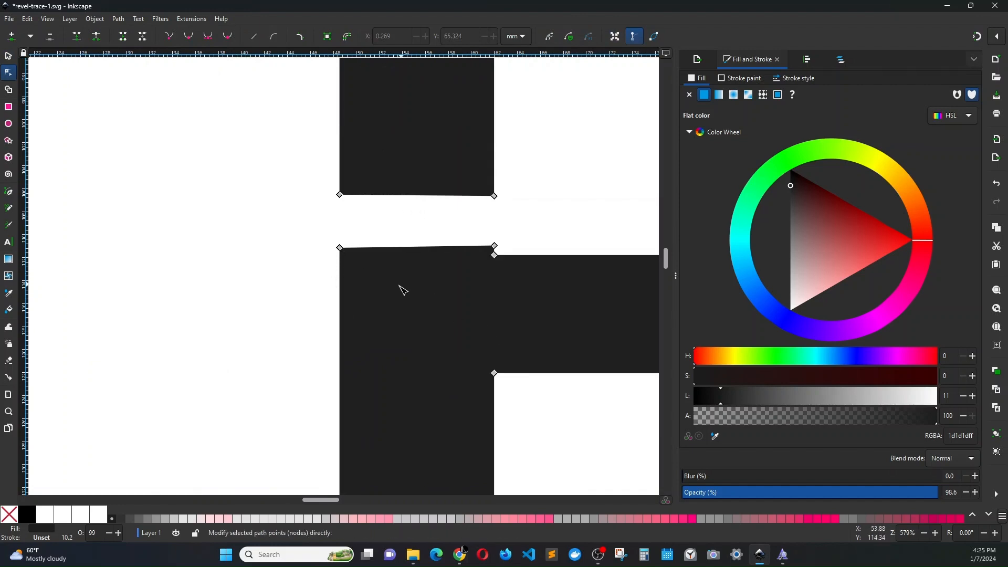
scroll(399, 289, down, 6)
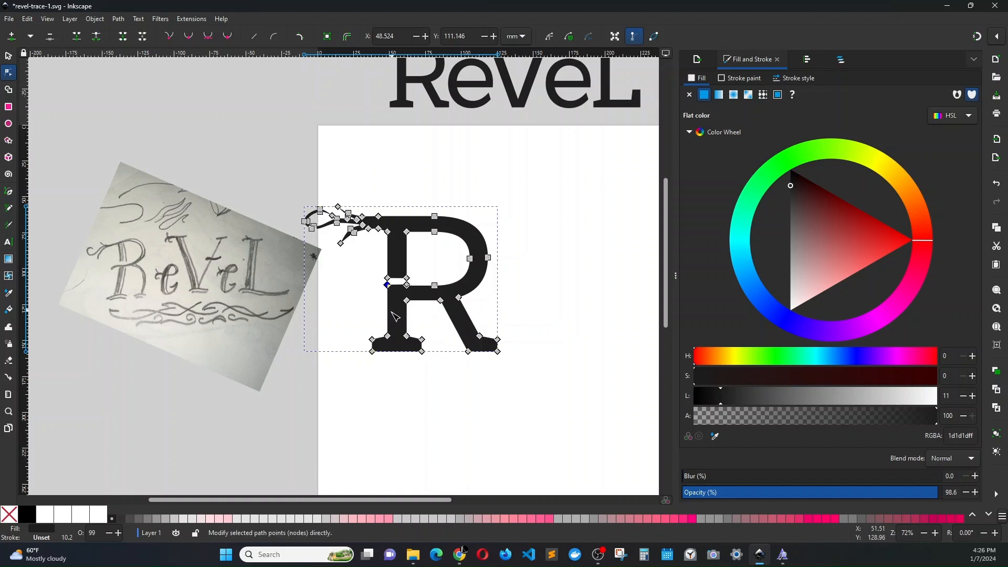
click(387, 284)
scroll(381, 307, up, 3)
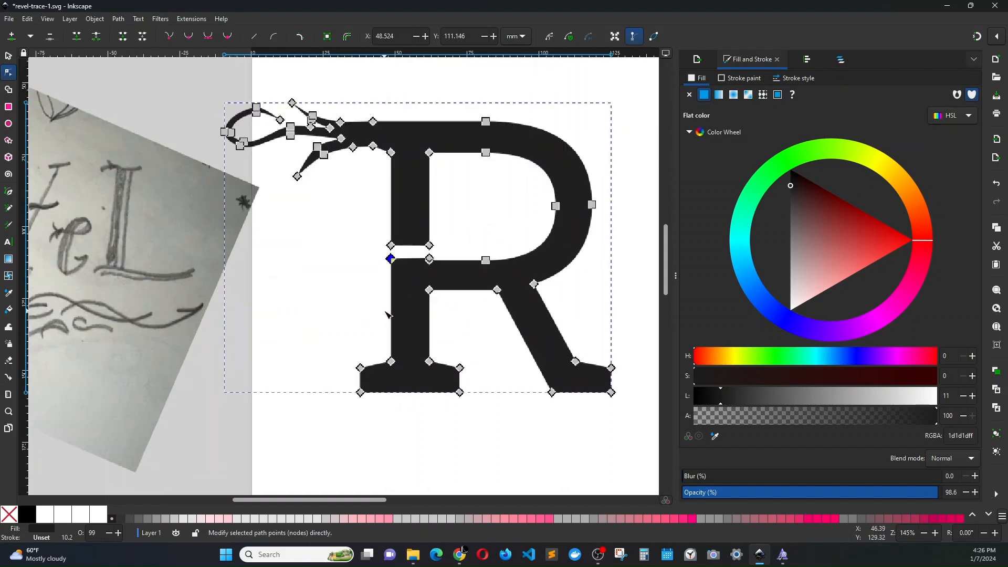
double_click(394, 243)
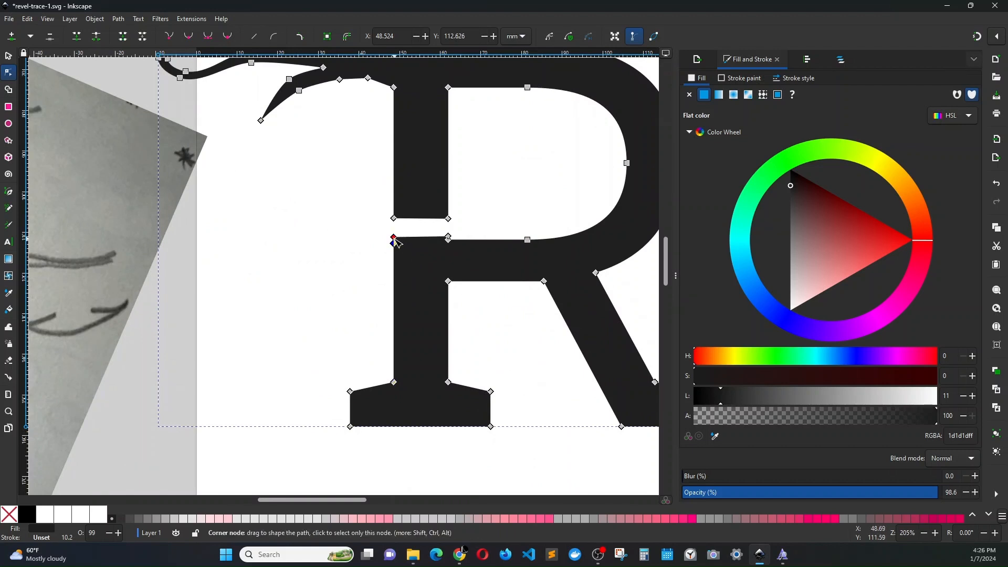
Pull the lower stem's two top corner nodes outward into a spike with its tip at about X 32.9, Y 110 mm, keeping the inserted node in place.
shift+click(448, 237)
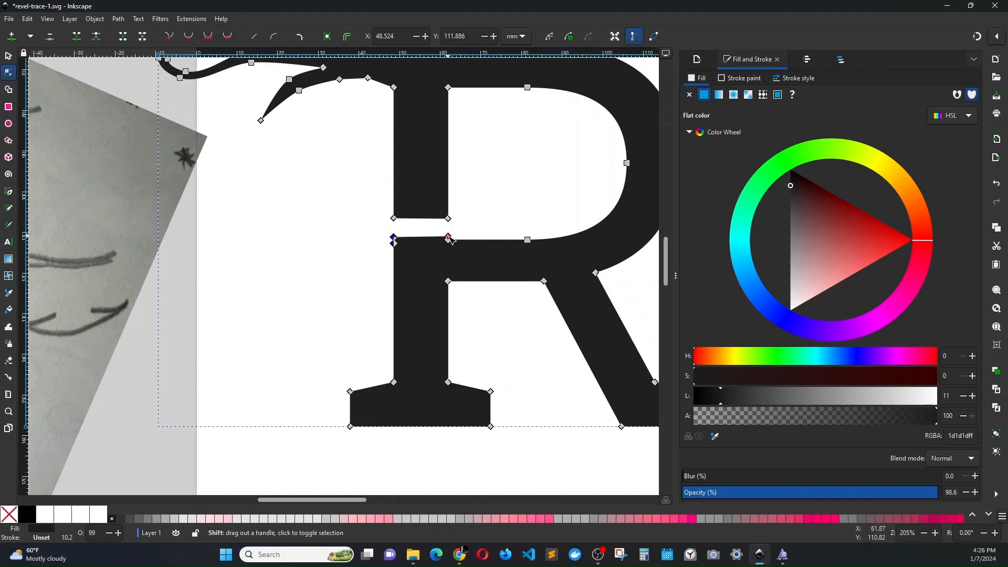
drag(395, 240, 341, 242)
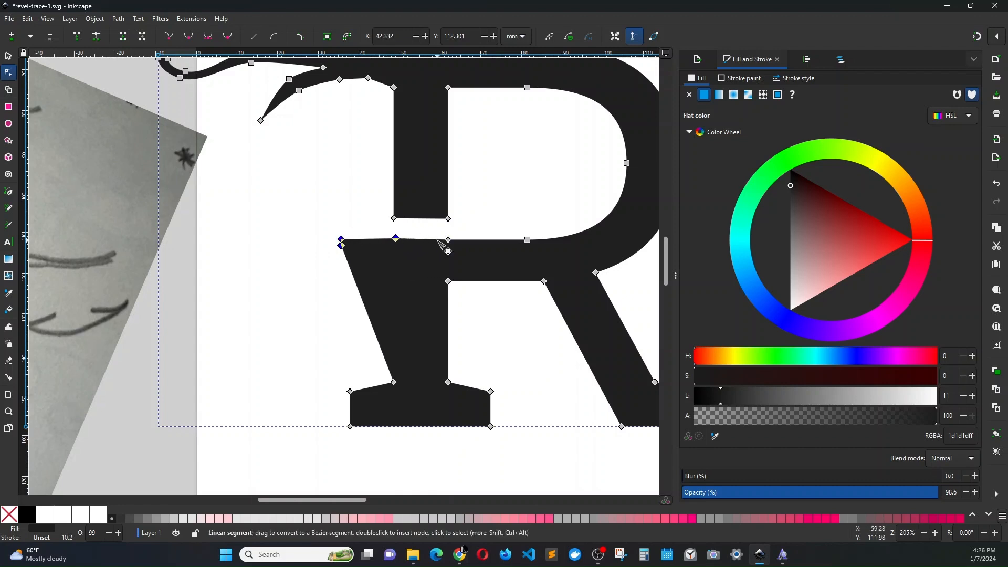
key(ctrl+z)
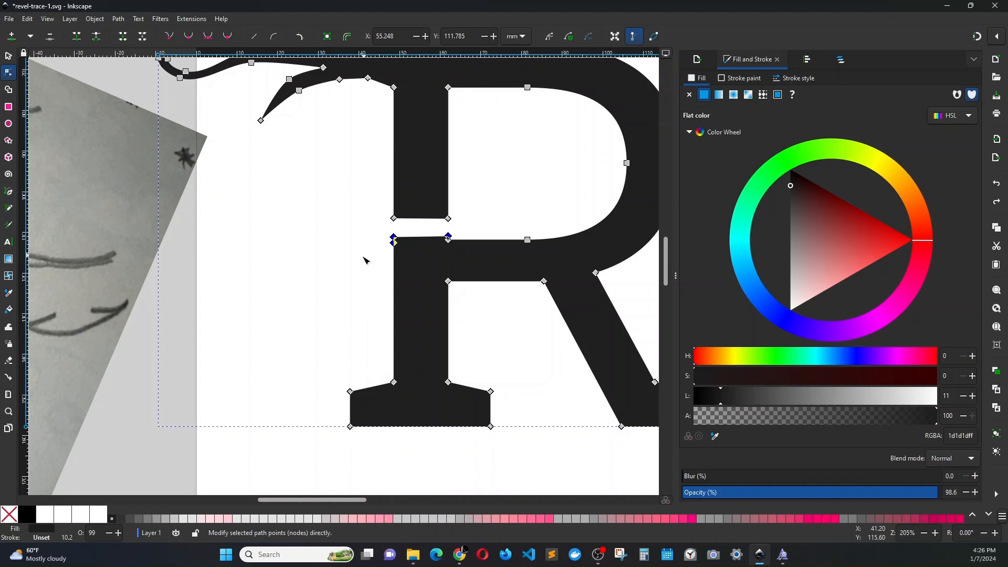
drag(396, 239, 336, 236)
click(394, 243)
click(429, 317)
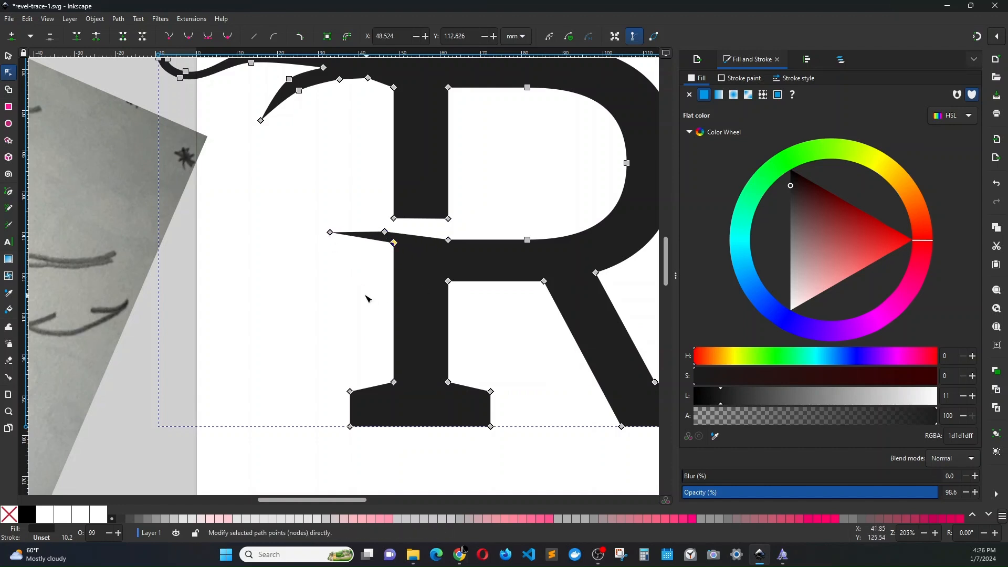
Shape the crossbar spike: lower base node to Y 119.2 mm, tip to about X 26.8, Y 114.9 mm, upper node to about X 41.7, Y 111.6 mm.
click(395, 243)
drag(395, 245, 395, 271)
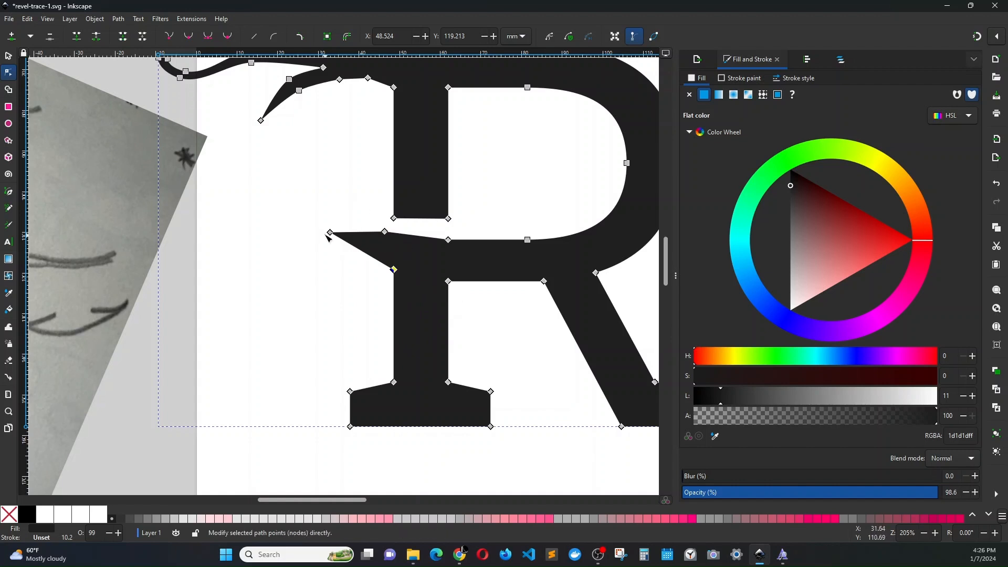
drag(332, 236, 308, 255)
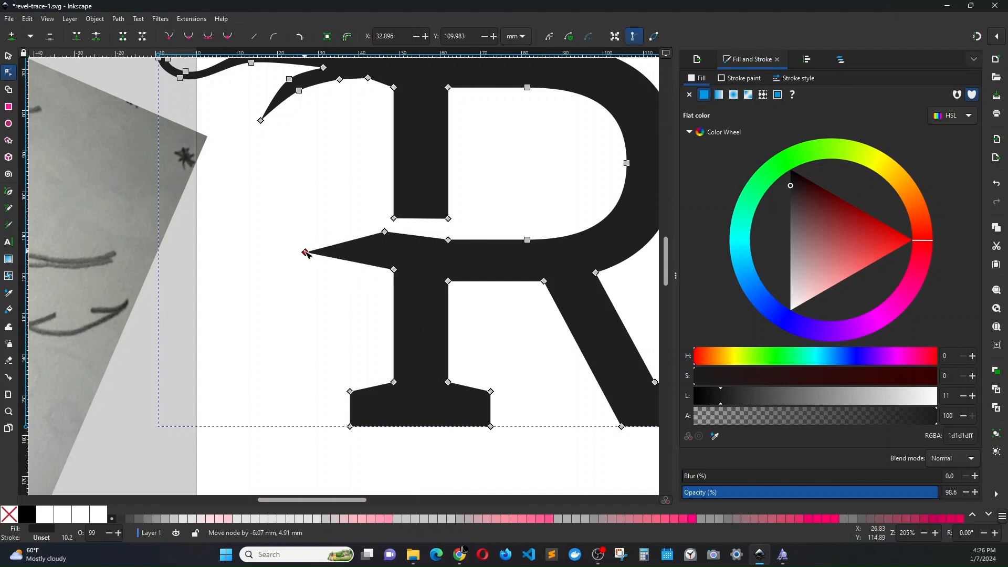
drag(386, 235, 368, 241)
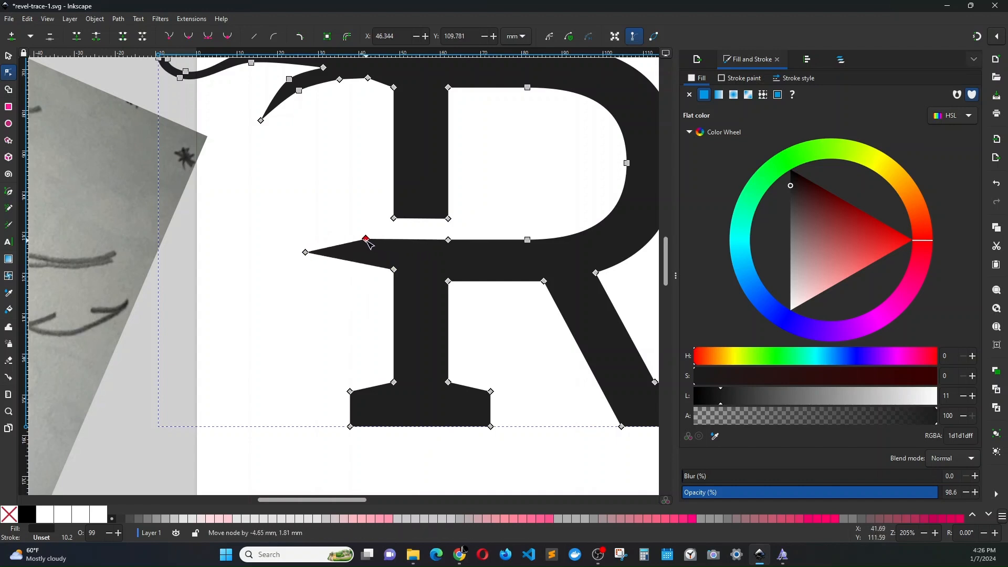
scroll(354, 143, up, 4)
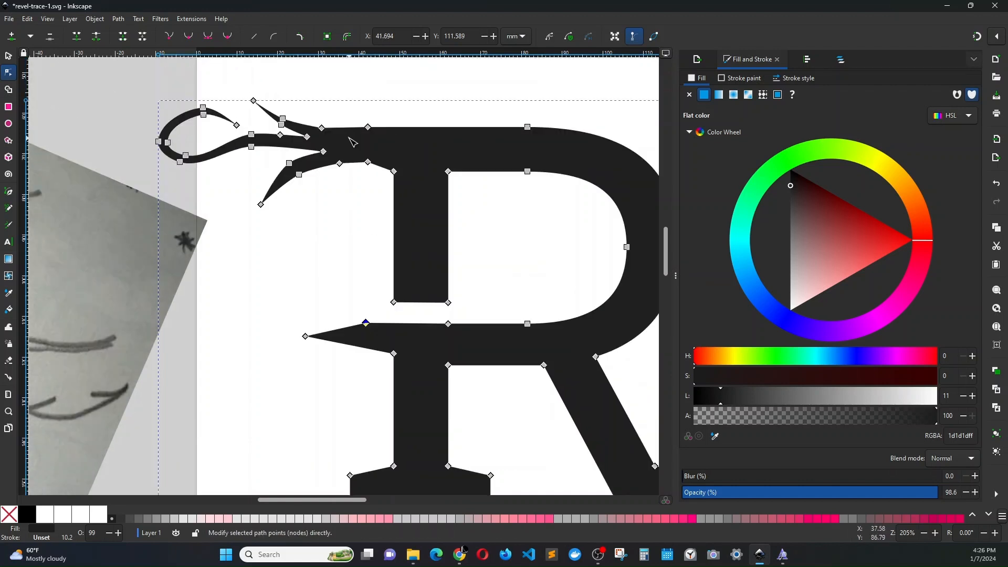
Delete the two extra nodes along the lower serif prong's underside, leaving one continuous curve into the stem.
click(368, 162)
key(Delete)
click(343, 216)
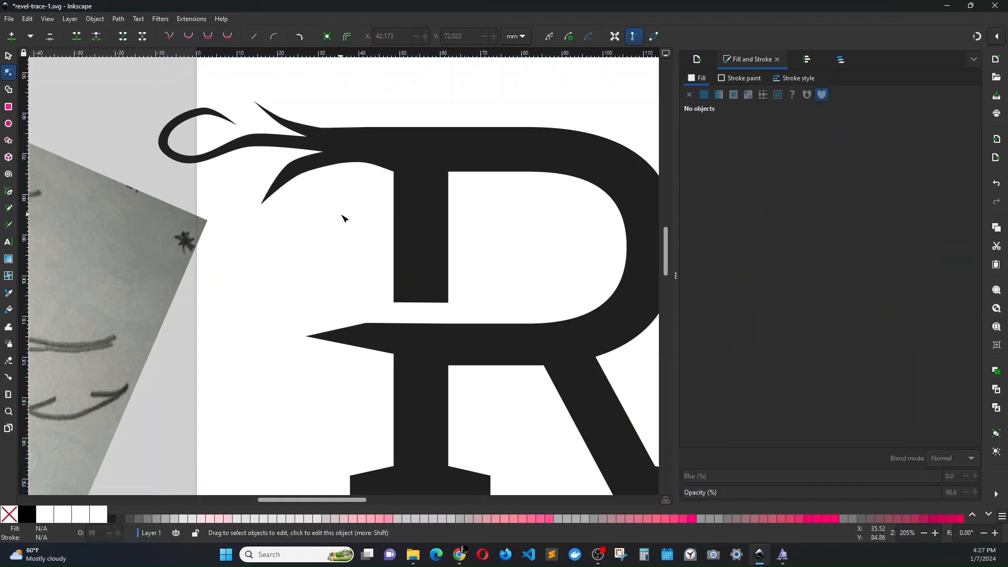
click(339, 164)
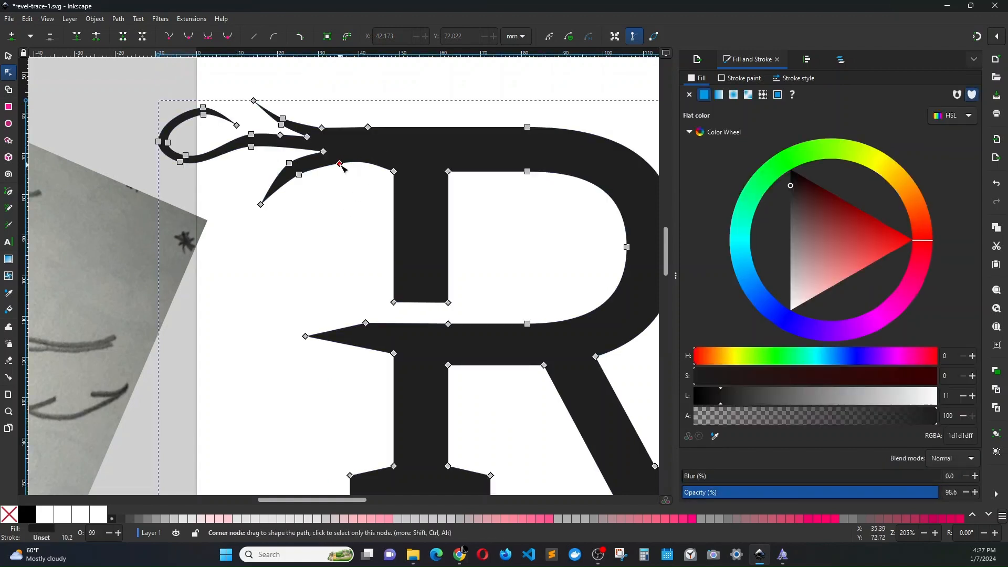
click(340, 164)
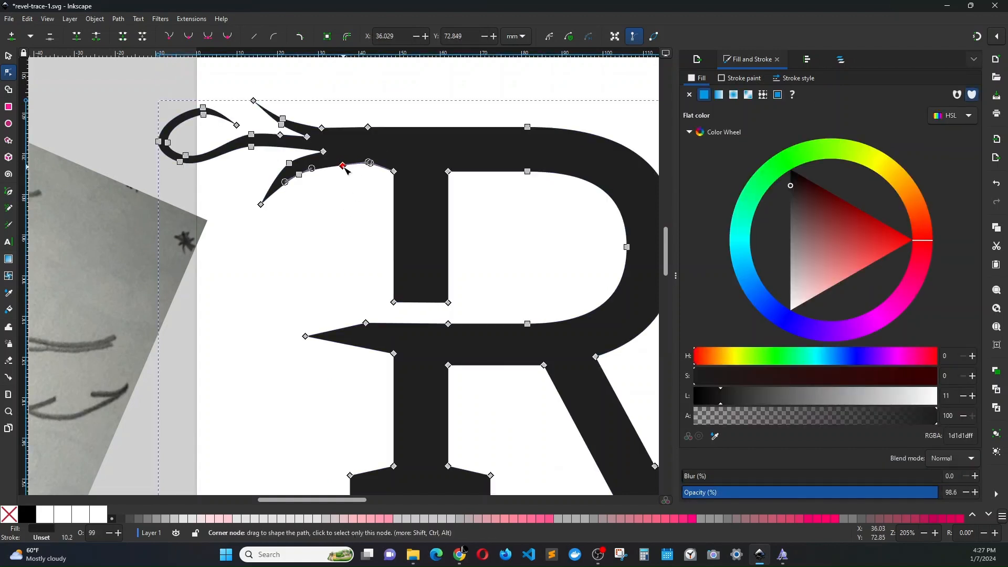
key(F12)
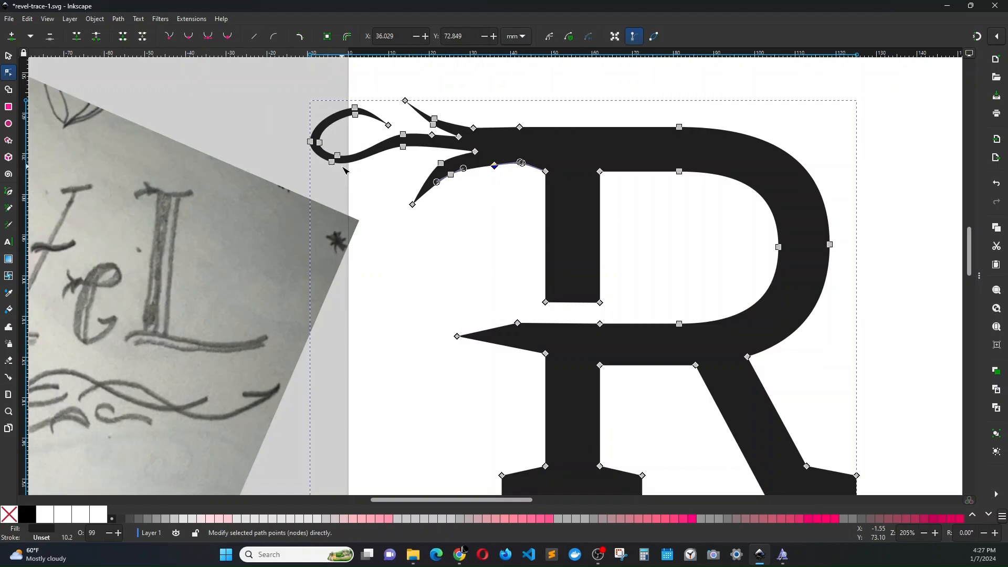
key(Delete)
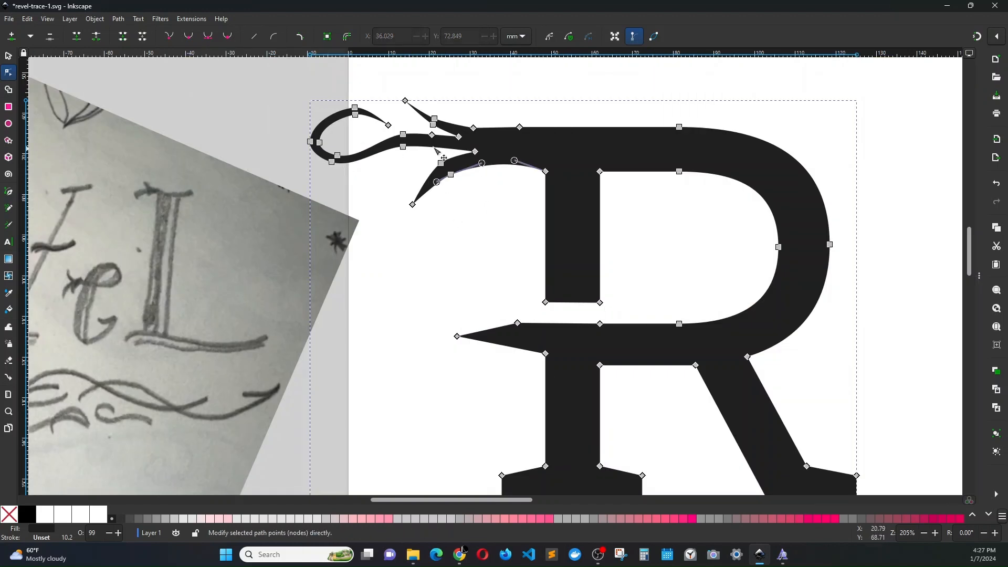
Move the lower serif prong's tip node to about X 16.5, Y 80 mm, shortening the prong.
drag(414, 206, 417, 196)
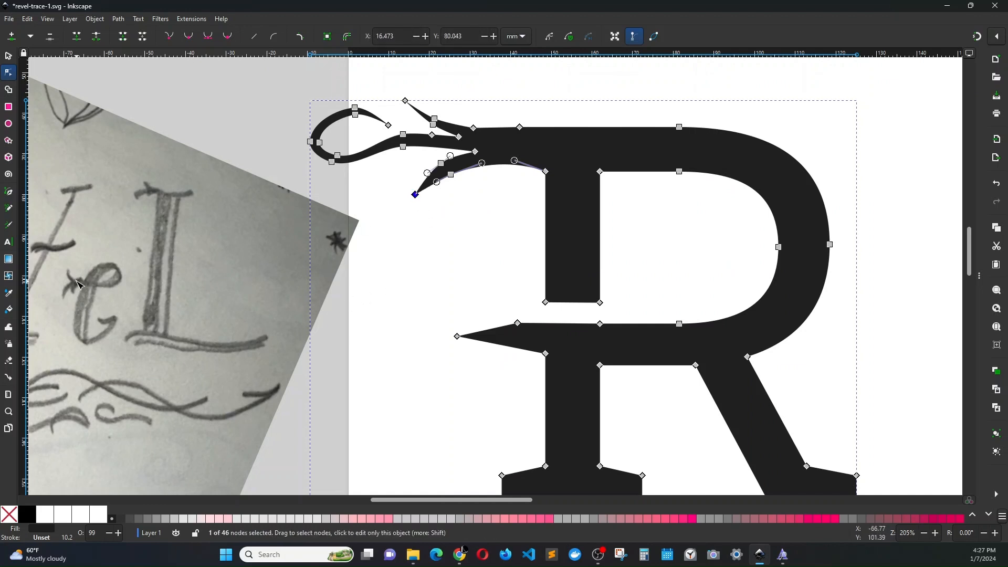
click(385, 291)
click(385, 290)
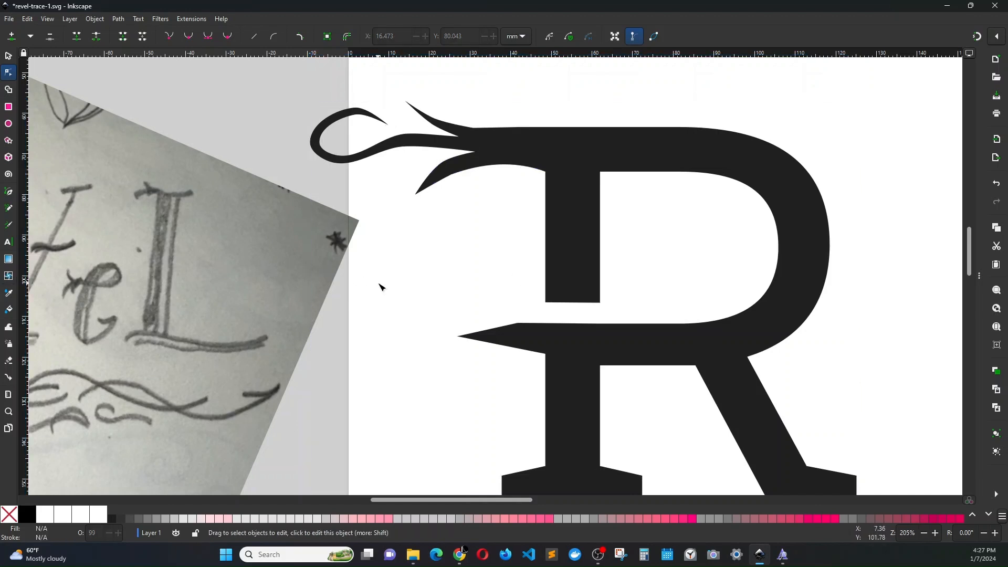
scroll(380, 286, down, 2)
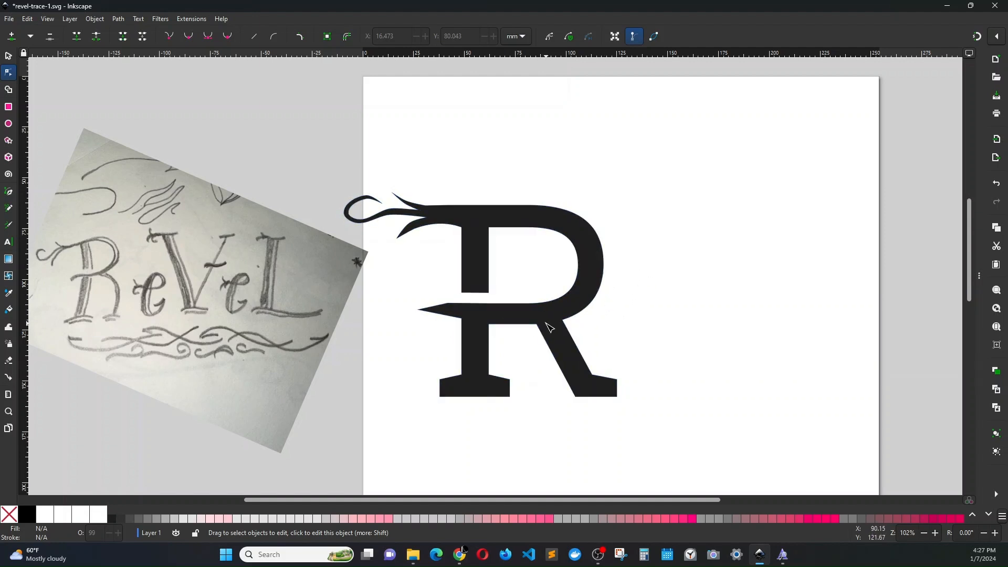
Make the node where the leg's inner edge meets the crossbar's underside smooth, curving that edge of the leg.
click(552, 323)
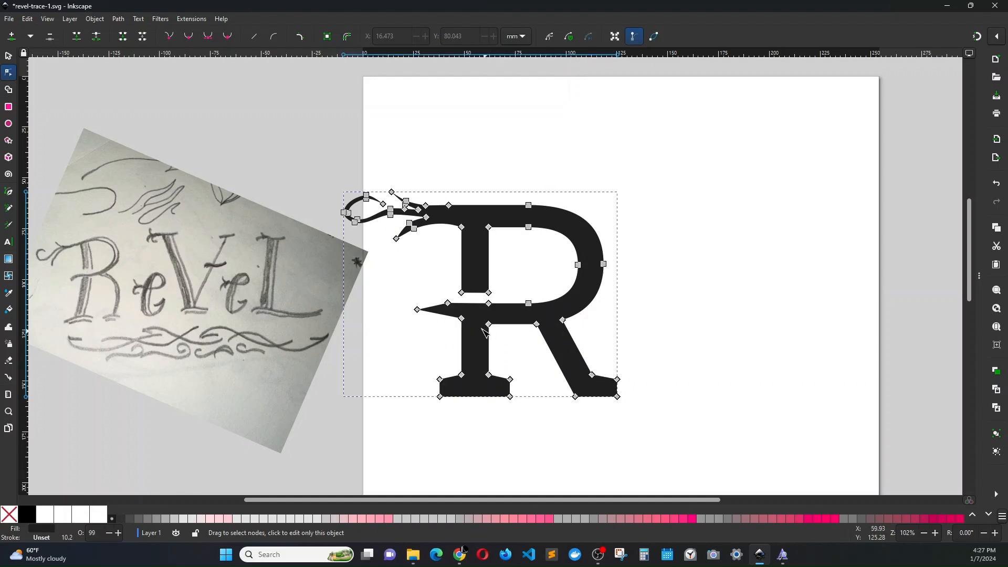
click(563, 321)
shift+click(537, 324)
click(490, 325)
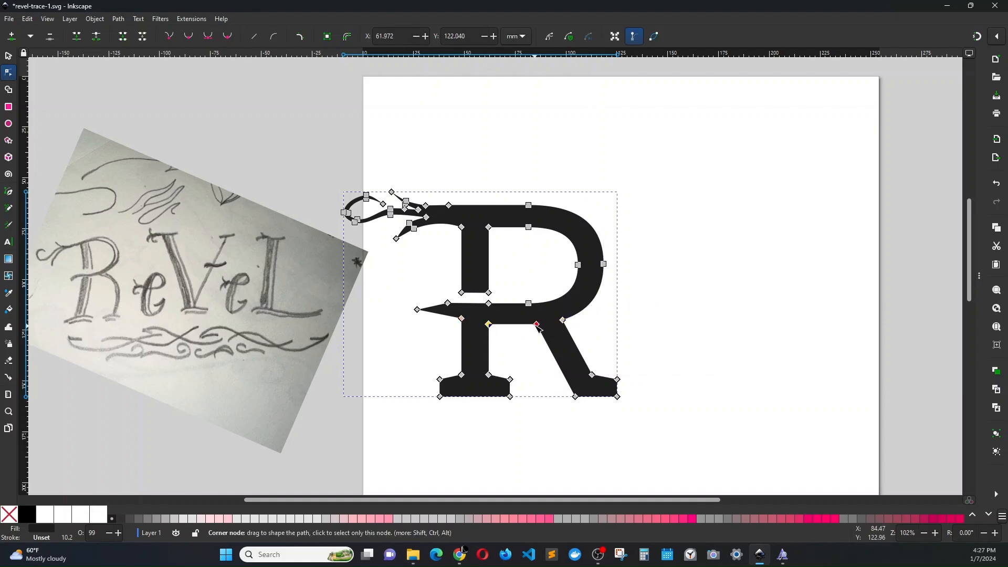
shift+drag(537, 324, 585, 336)
click(563, 320)
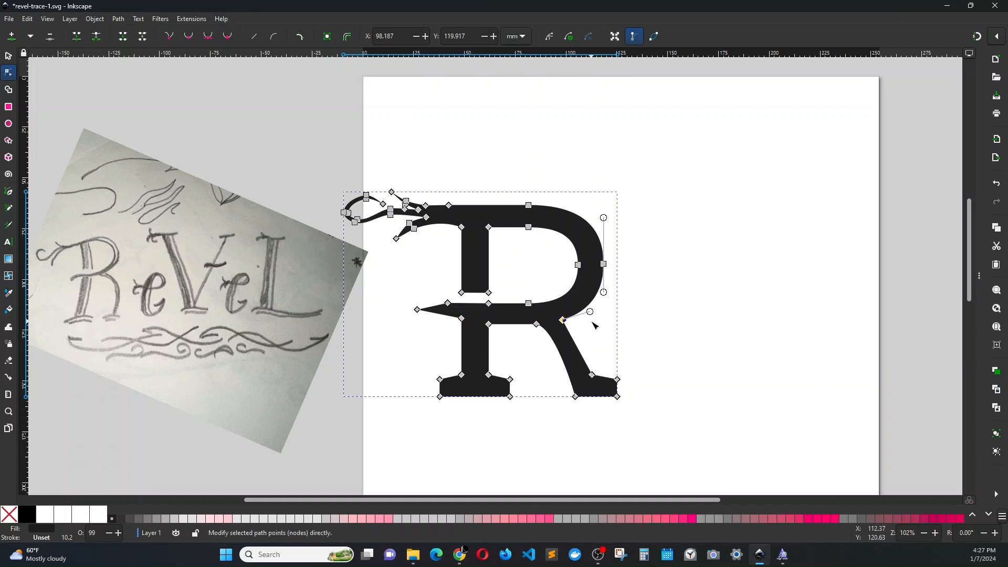
ctrl+click(537, 325)
Raise the three nodes along the crossbar's underside by about 4.4 mm, and the lower stem's outer corner node to about Y 117.7 mm.
click(650, 313)
drag(634, 306, 478, 343)
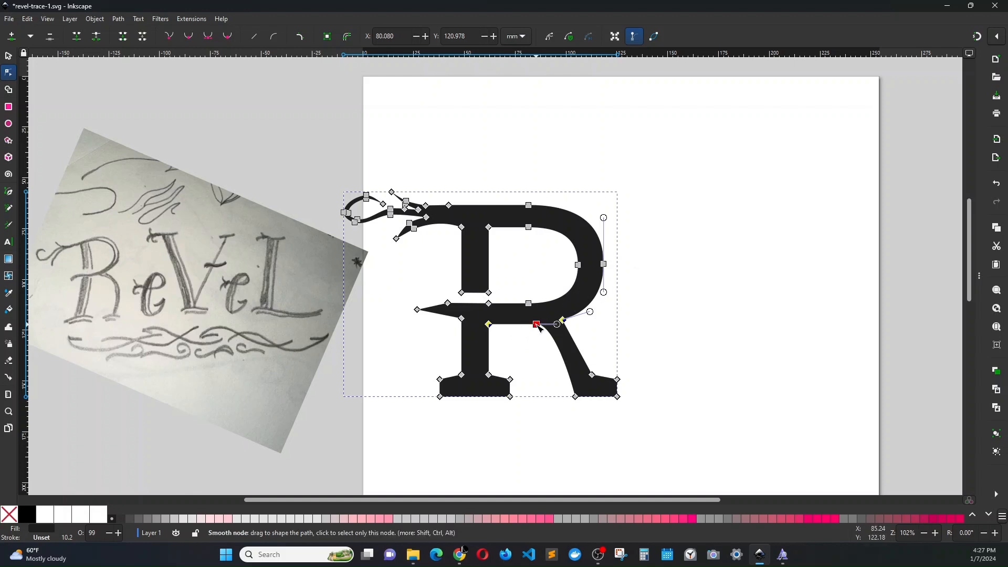
drag(536, 324, 536, 315)
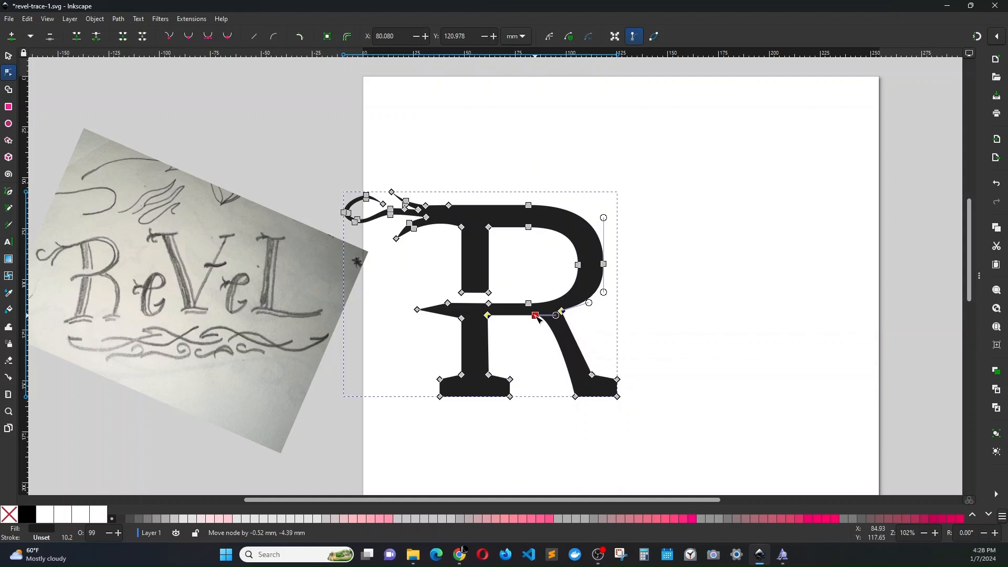
drag(536, 316, 535, 315)
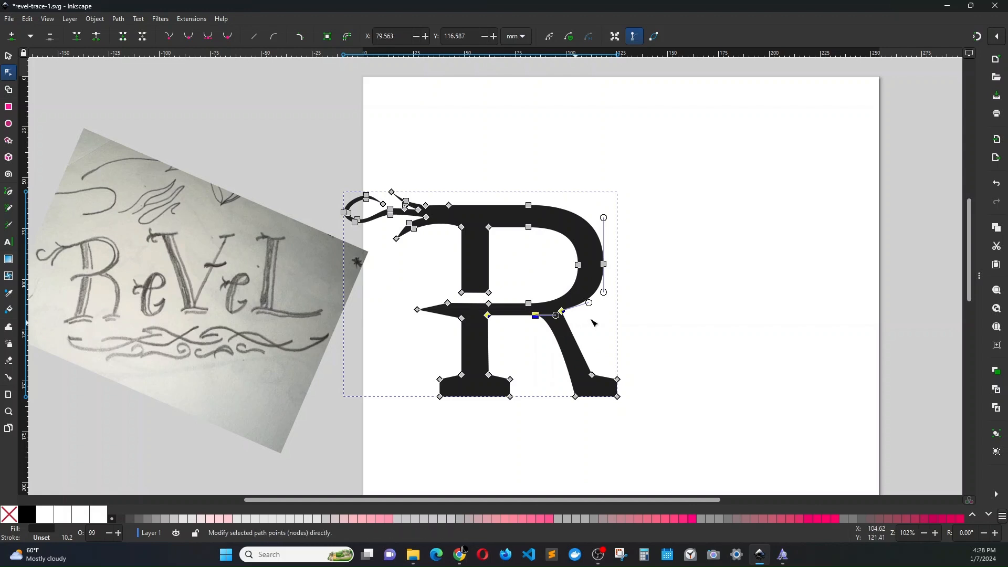
key(Escape)
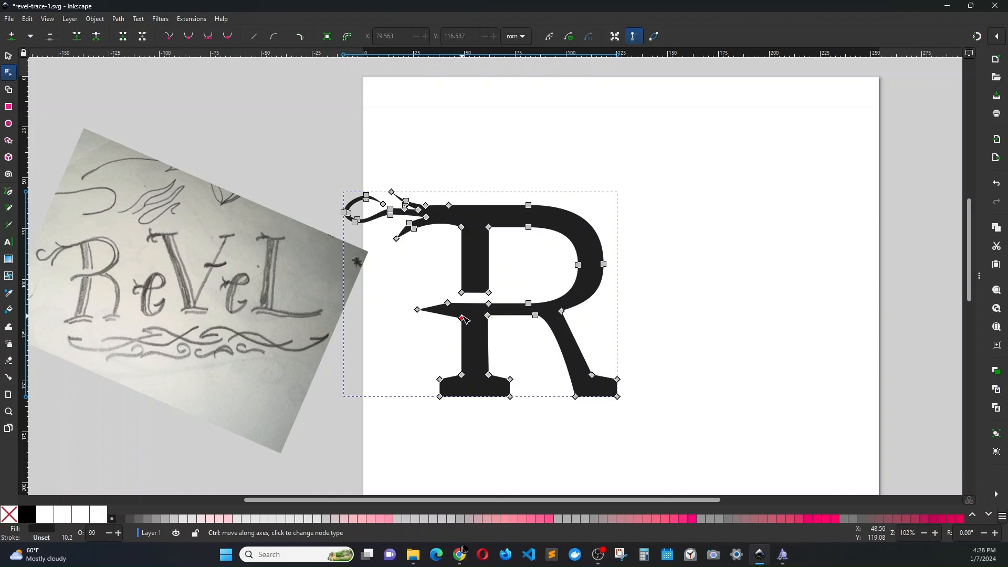
click(675, 250)
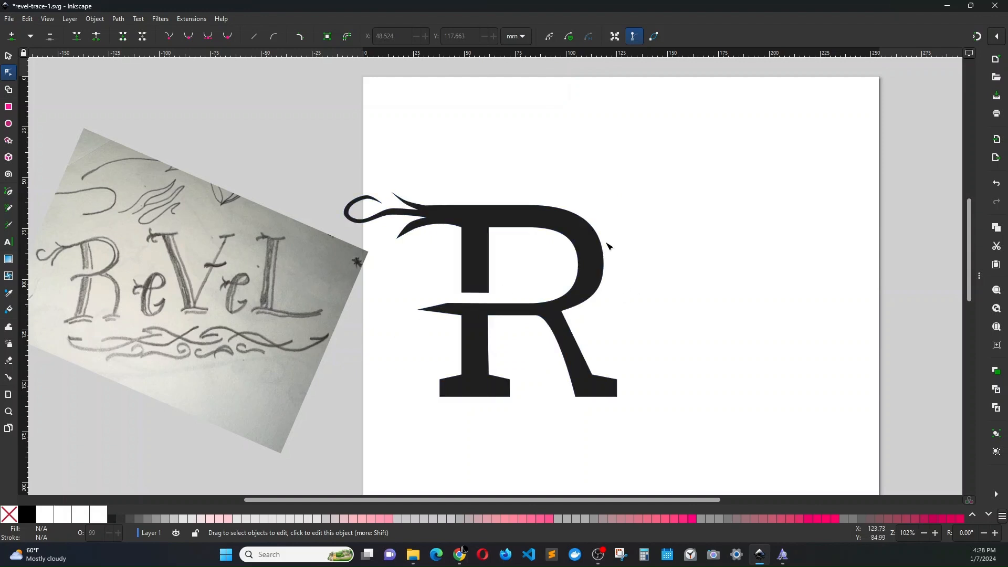
Move the outermost node of the R's bowl inward to about X 113.6 mm, thinning the bowl at Y 92.3 mm.
click(591, 287)
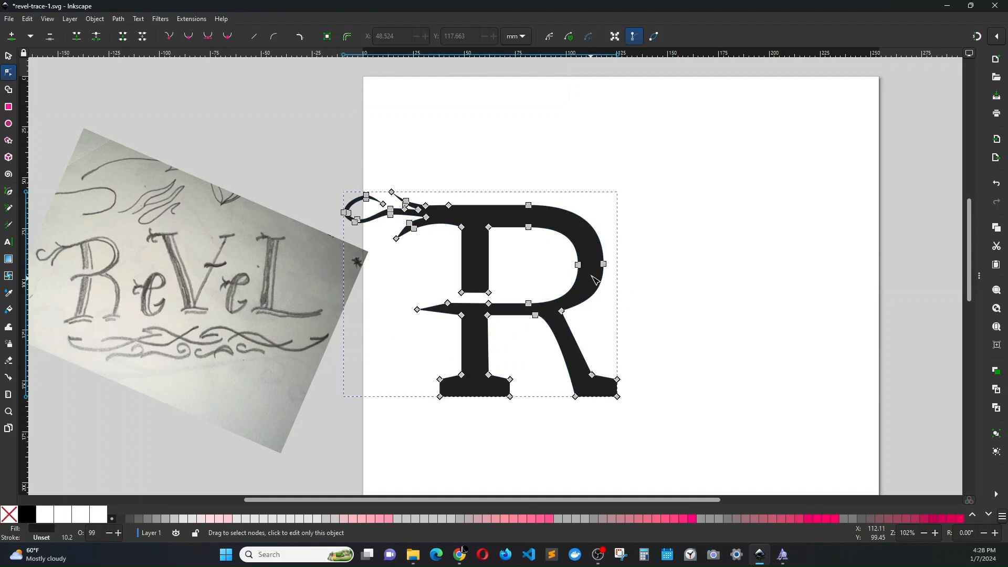
click(604, 264)
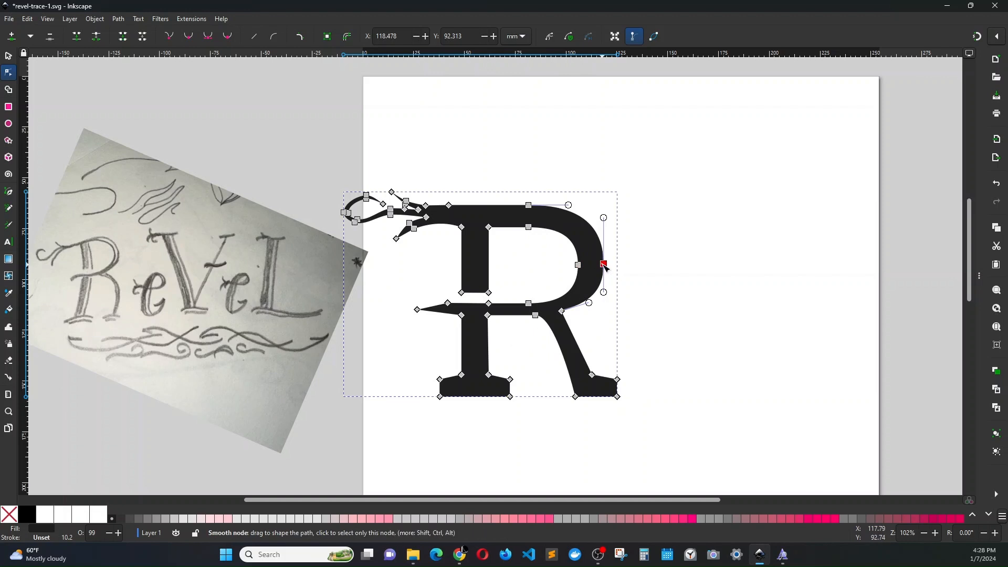
drag(605, 265, 596, 266)
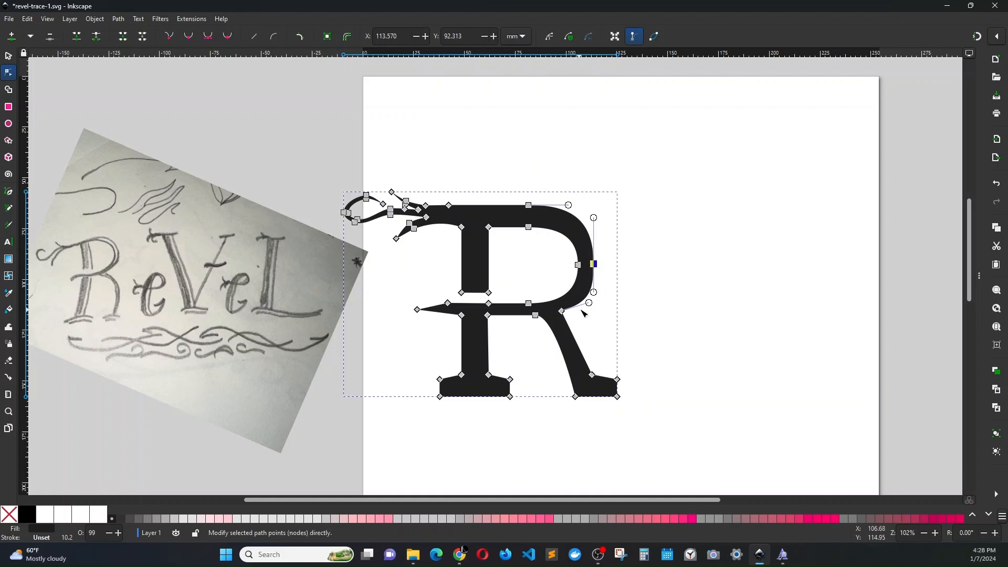
Refine the outer curve of the R's bowl by adjusting the handles around its rightmost node.
drag(589, 303, 585, 302)
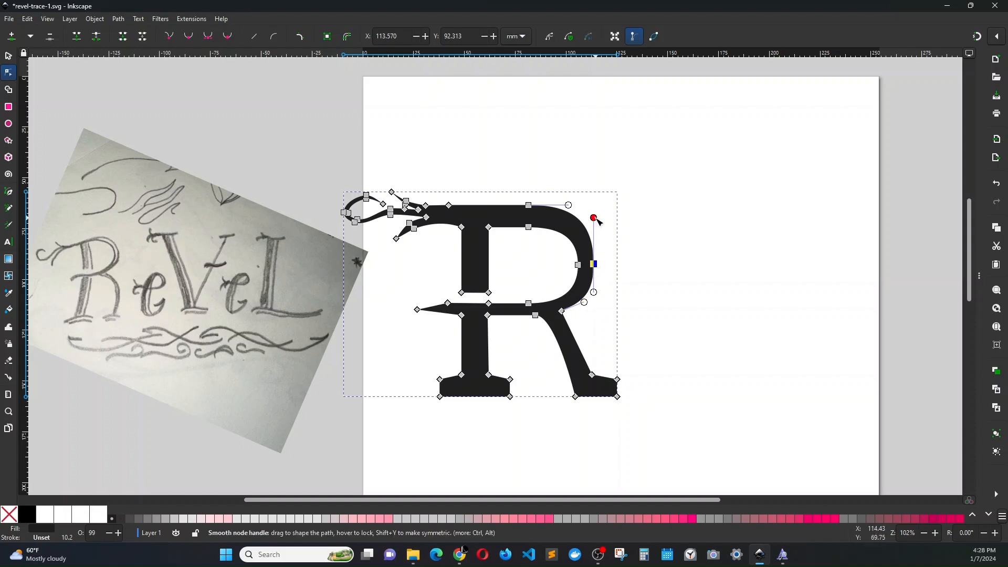
drag(597, 221, 595, 230)
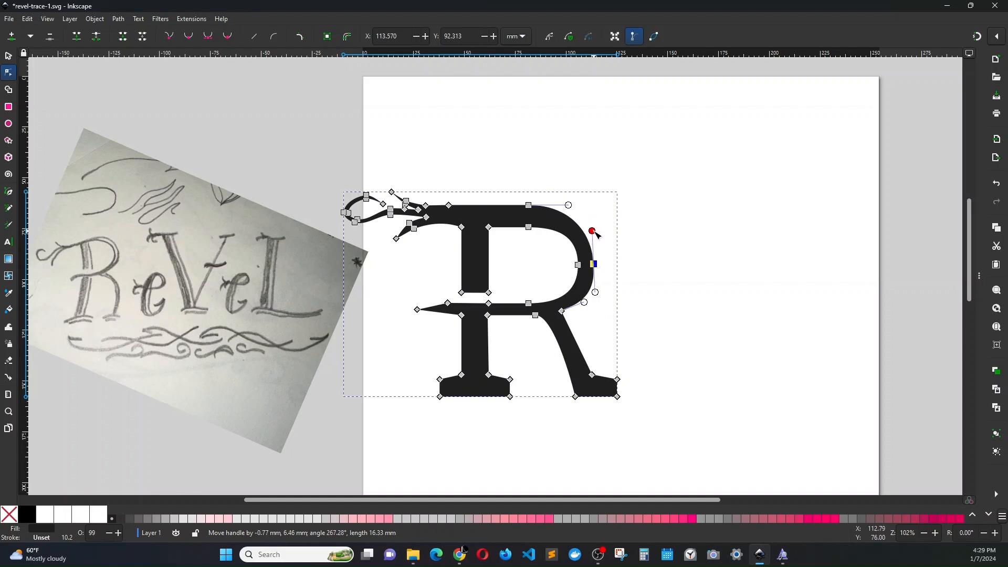
click(646, 199)
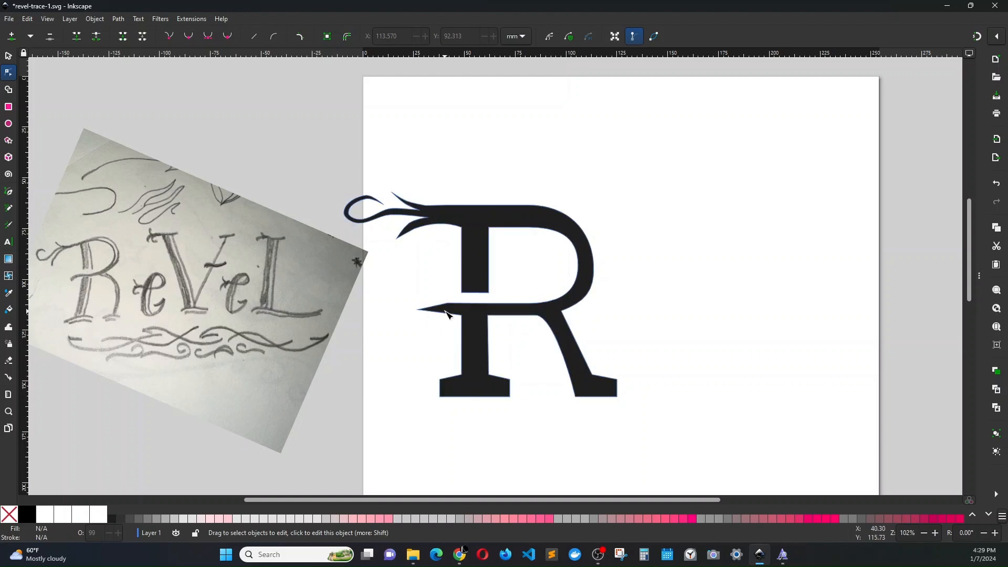
Add a node on the lower edge of the crossbar's left spike and make it and the upper-edge node auto-smooth.
click(447, 315)
scroll(447, 330, up, 3)
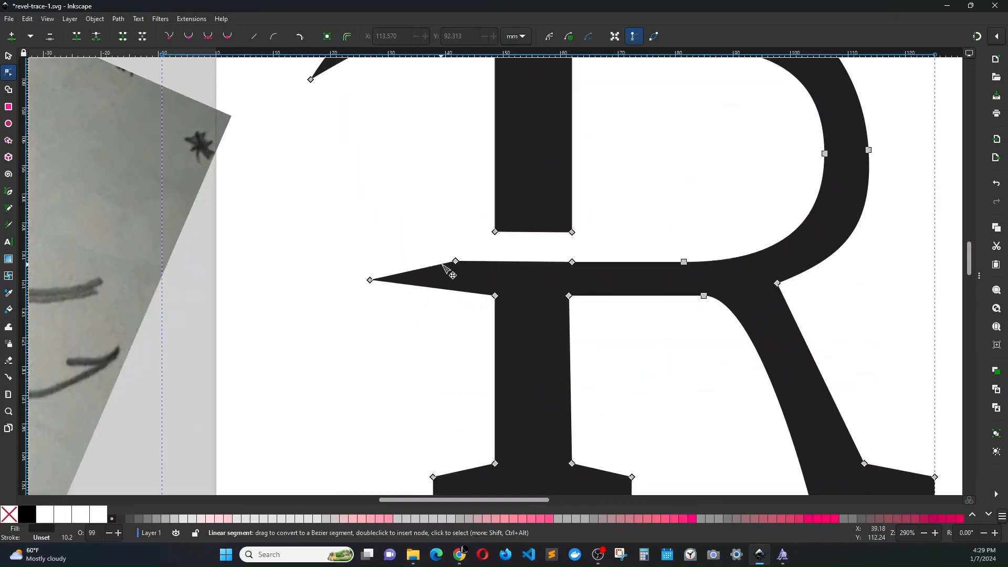
double_click(451, 290)
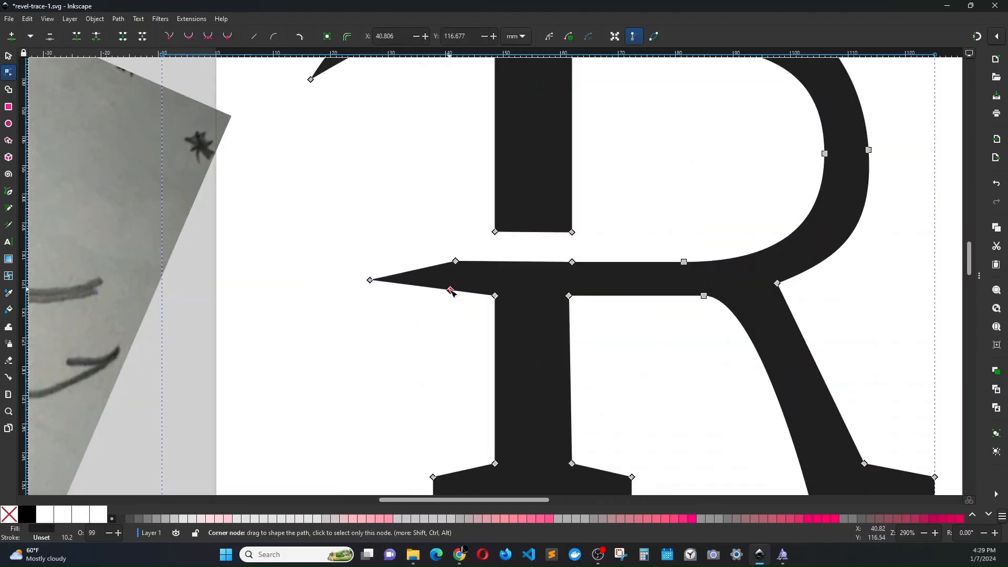
drag(435, 249, 474, 319)
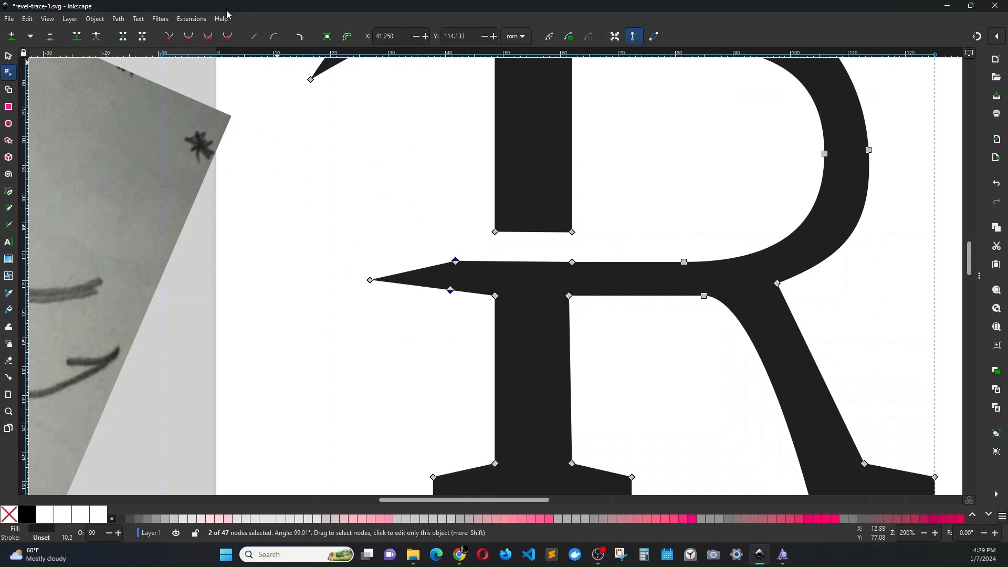
click(229, 41)
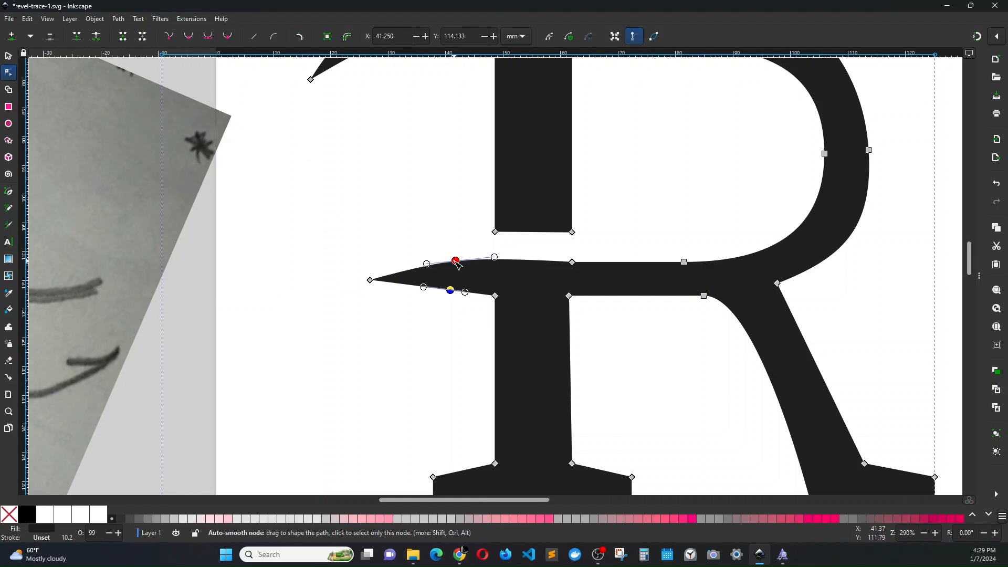
Bend the crossbar's left spike downward by adjusting its two smoothed nodes and lowering the tip to about Y 120 mm.
drag(456, 263, 460, 289)
drag(371, 284, 370, 310)
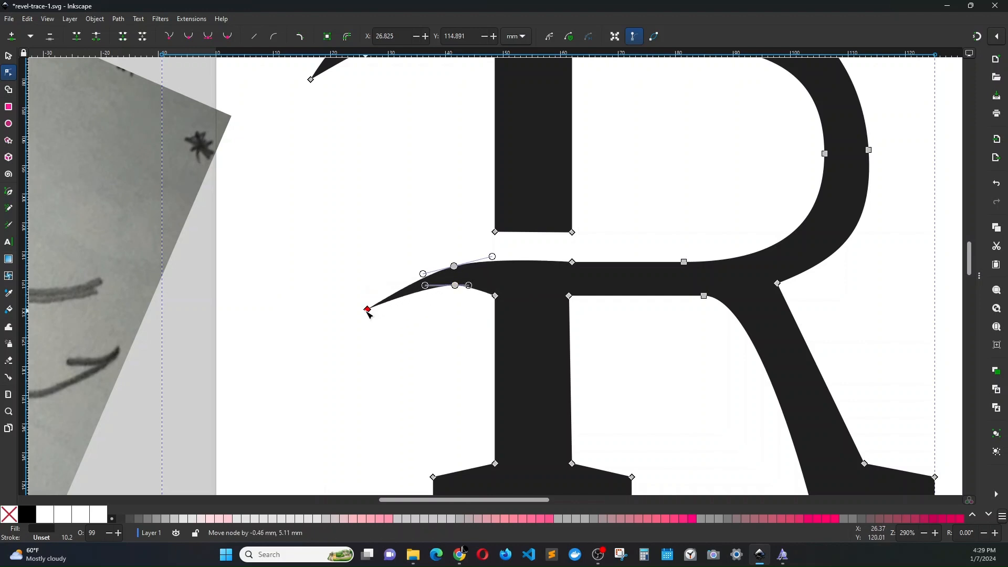
click(357, 269)
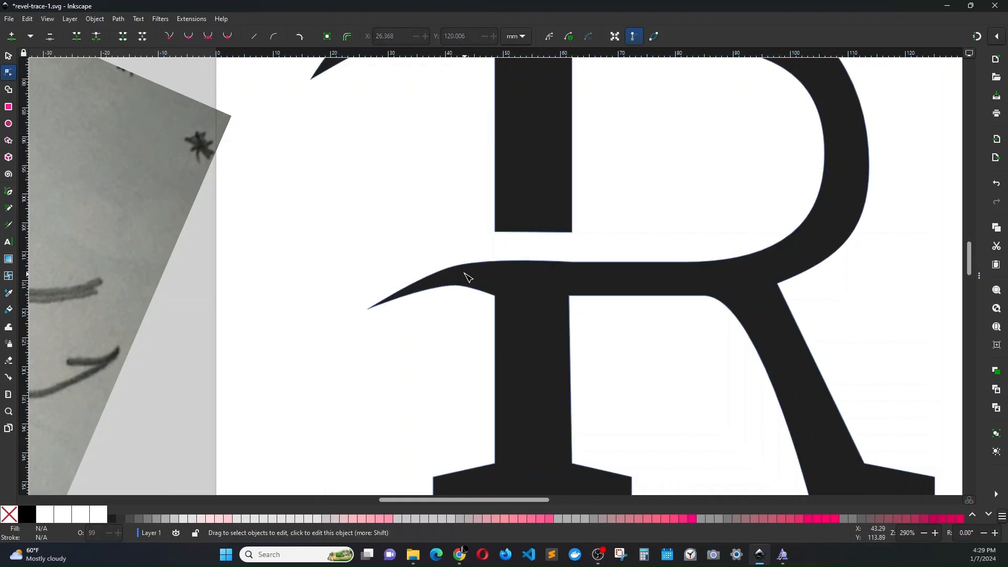
click(467, 275)
click(355, 256)
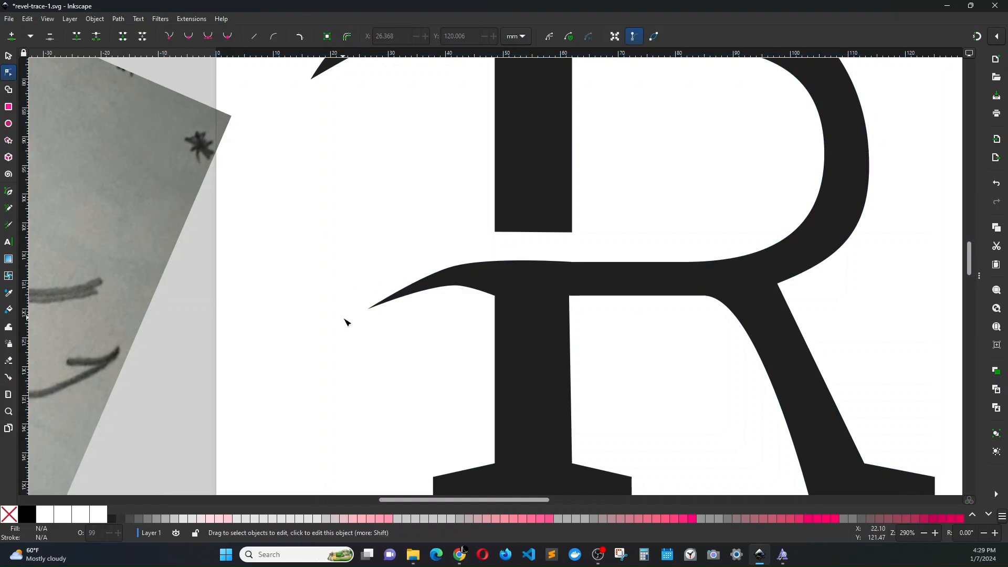
Add a node on the upper edge near the crossbar's left tip and move it outward to give the point a blunt end.
click(371, 311)
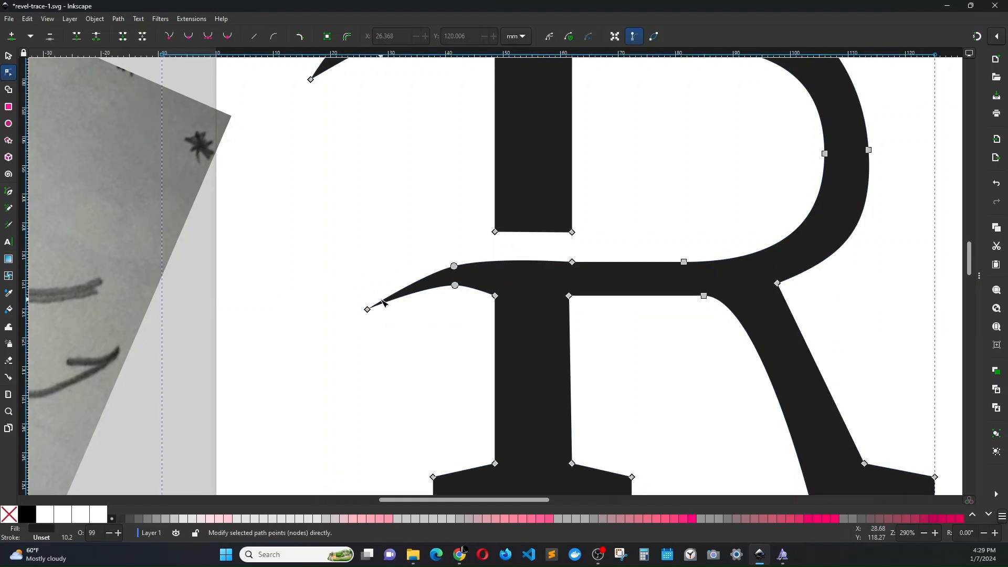
double_click(389, 297)
drag(392, 301, 371, 297)
click(366, 283)
click(366, 283)
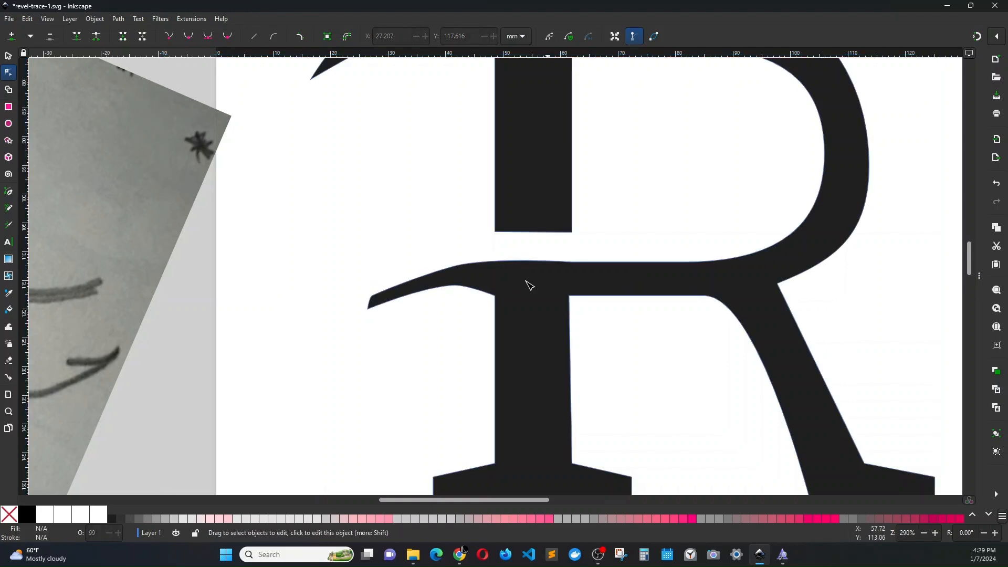
Make the two middle nodes of the lower branch on the R's top-left flourish auto-smooth.
scroll(333, 185, up, 2)
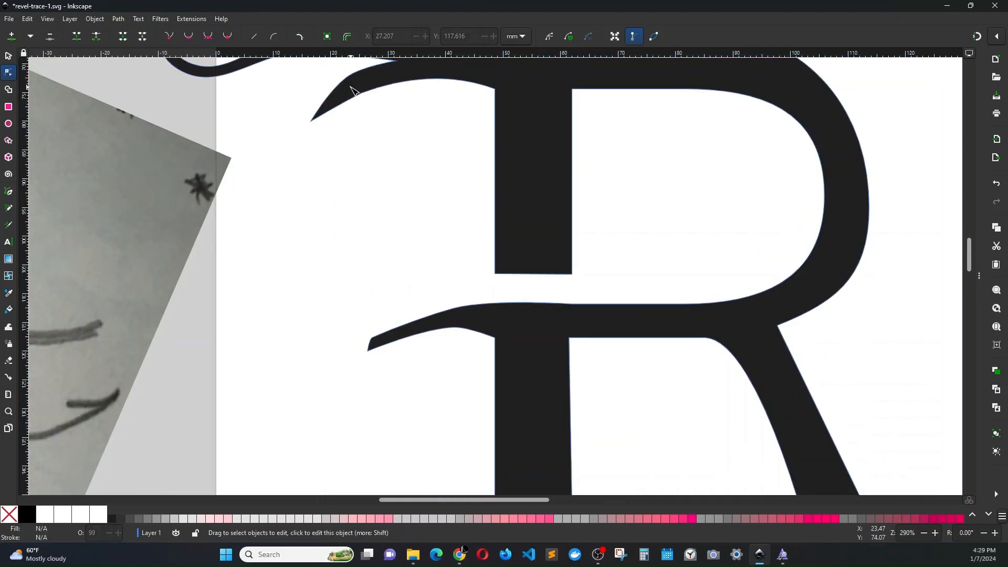
click(371, 95)
click(361, 93)
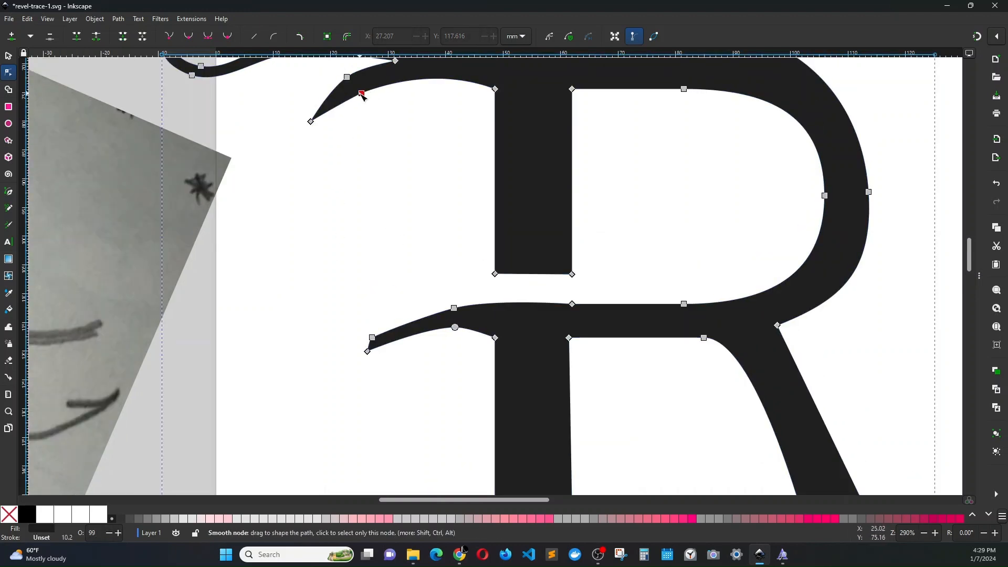
click(227, 38)
click(347, 77)
click(228, 38)
click(426, 197)
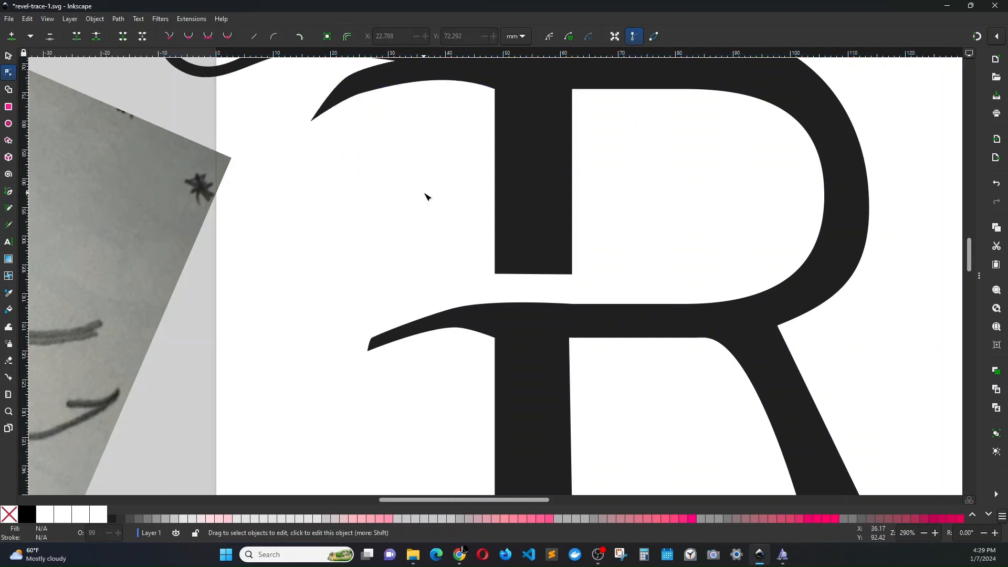
Reshape the flourish's curl by raising its lower inner node, pulling in the tip, and shifting the two top nodes left.
scroll(426, 197, down, 3)
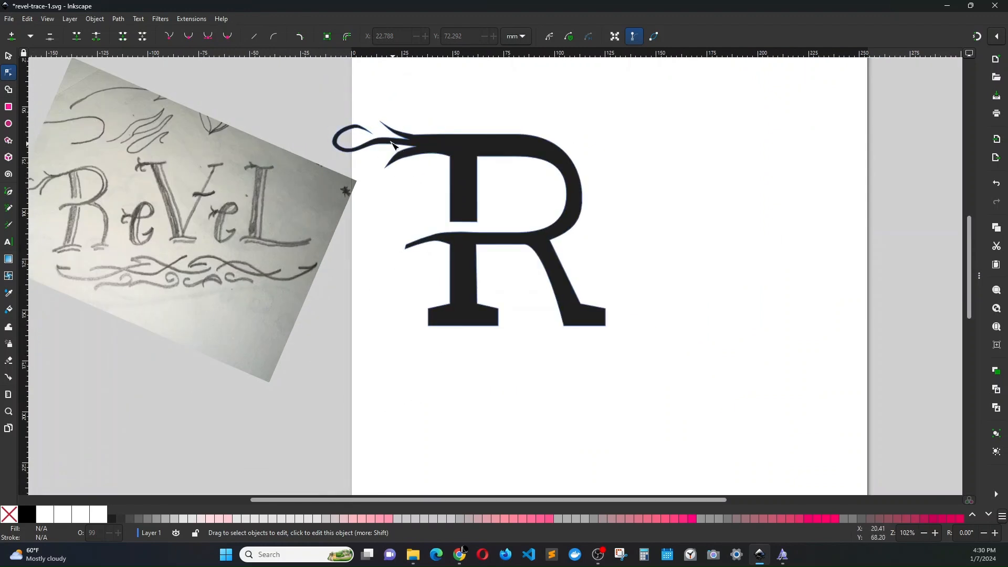
scroll(371, 173, up, 4)
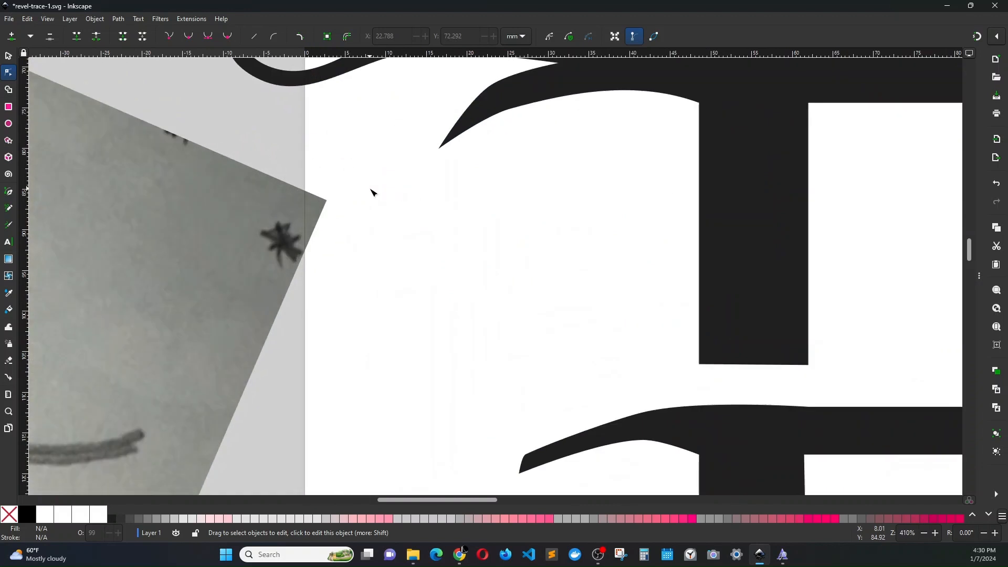
scroll(371, 193, up, 6)
click(420, 200)
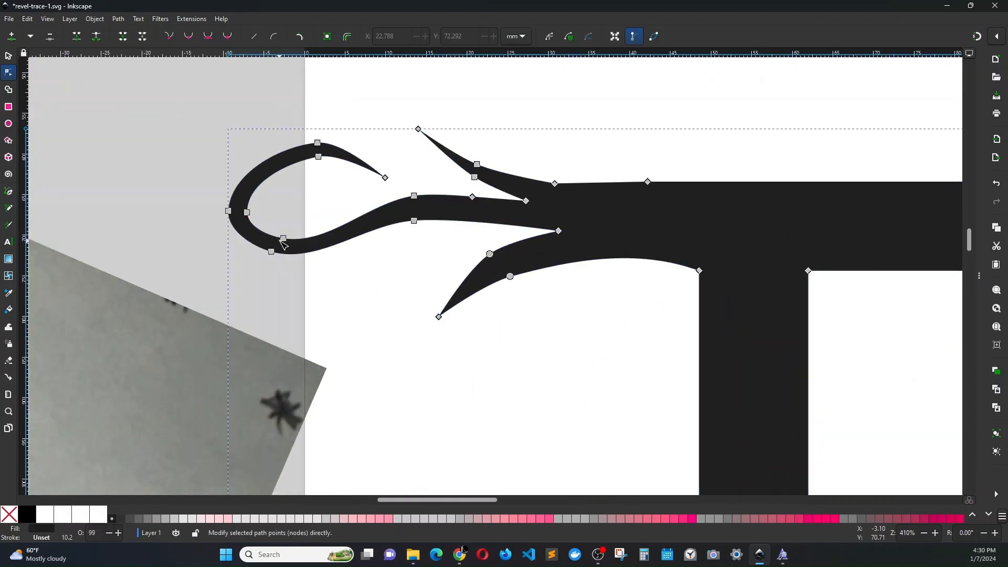
drag(286, 239, 287, 232)
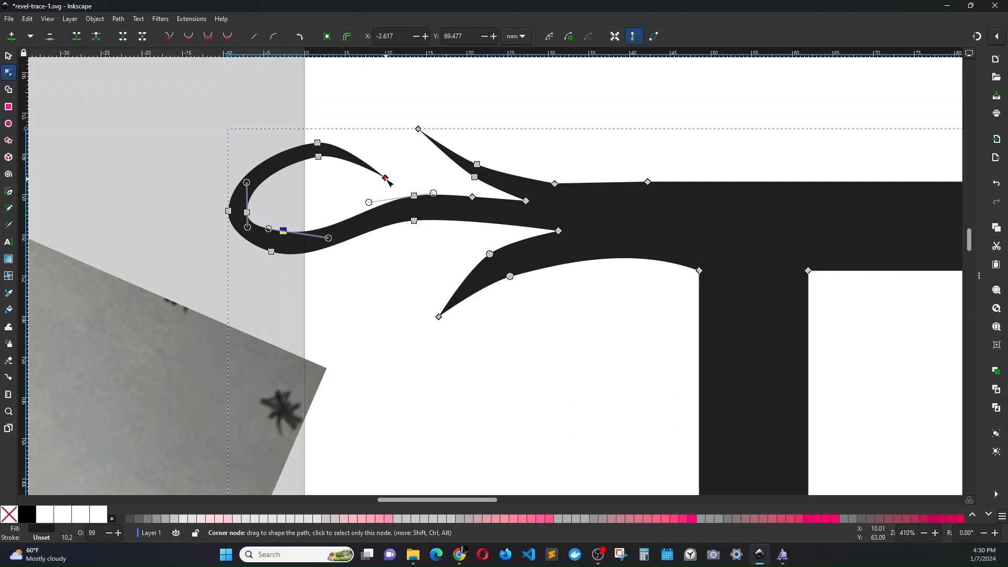
drag(387, 180, 370, 171)
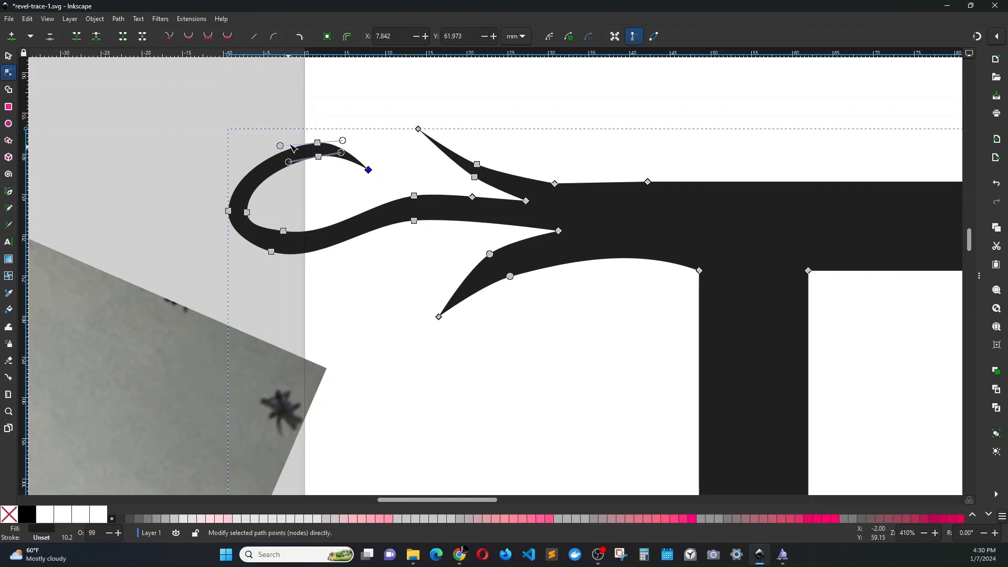
drag(293, 128, 293, 166)
click(210, 169)
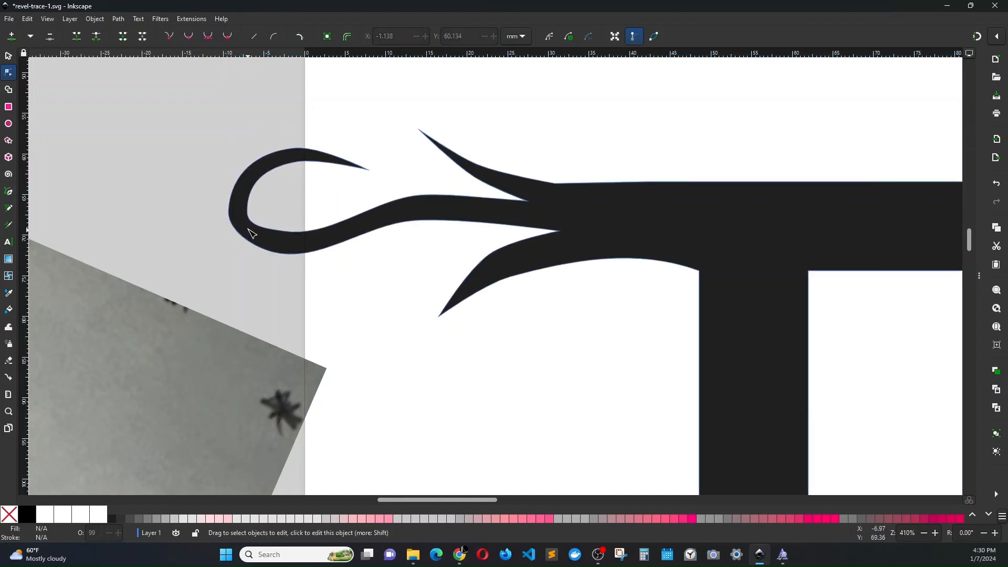
Round the inside of the curl by moving its left inner node to about X -6.8, Y 66.5 mm and adjusting its handle.
click(279, 236)
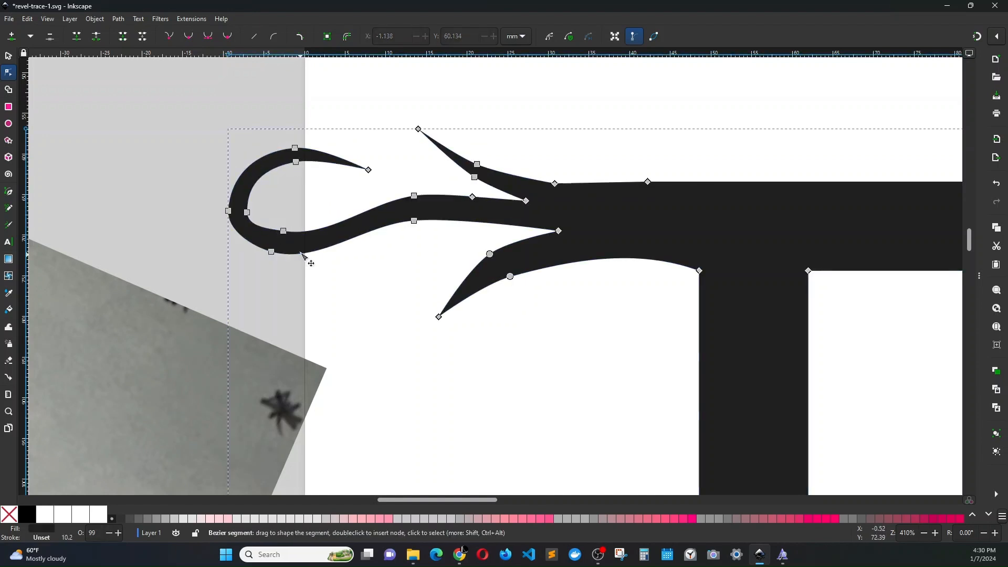
click(247, 213)
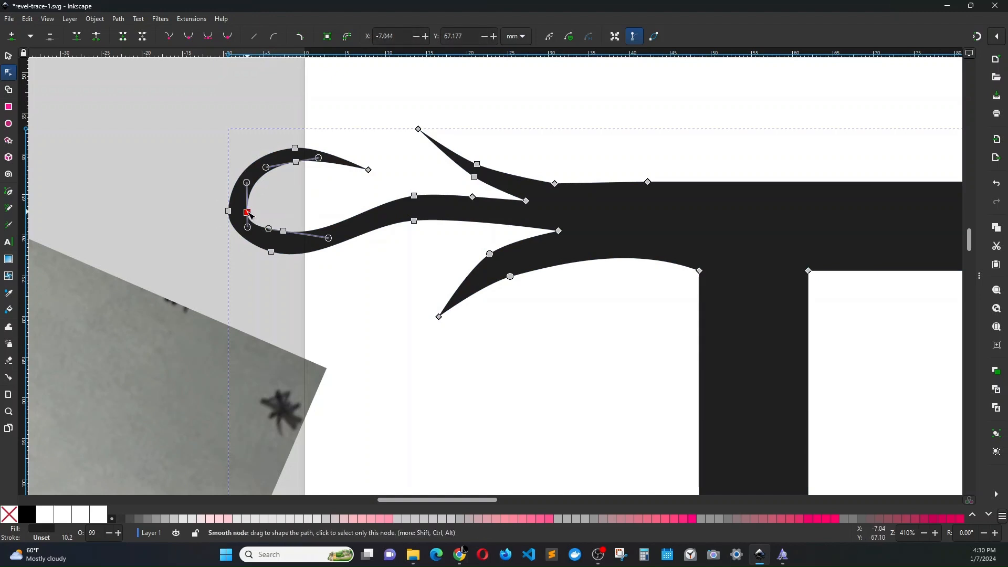
drag(247, 210, 250, 184)
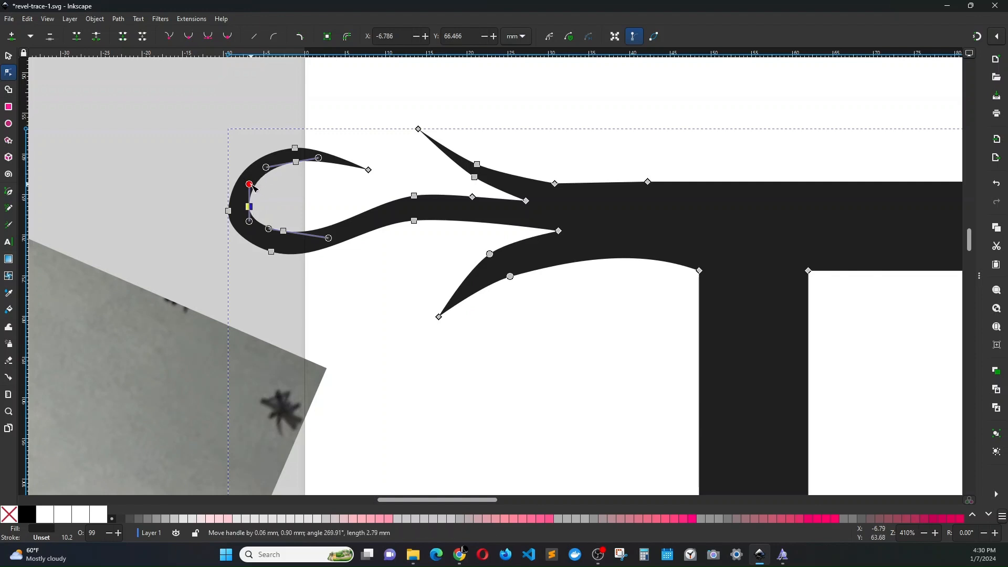
click(219, 162)
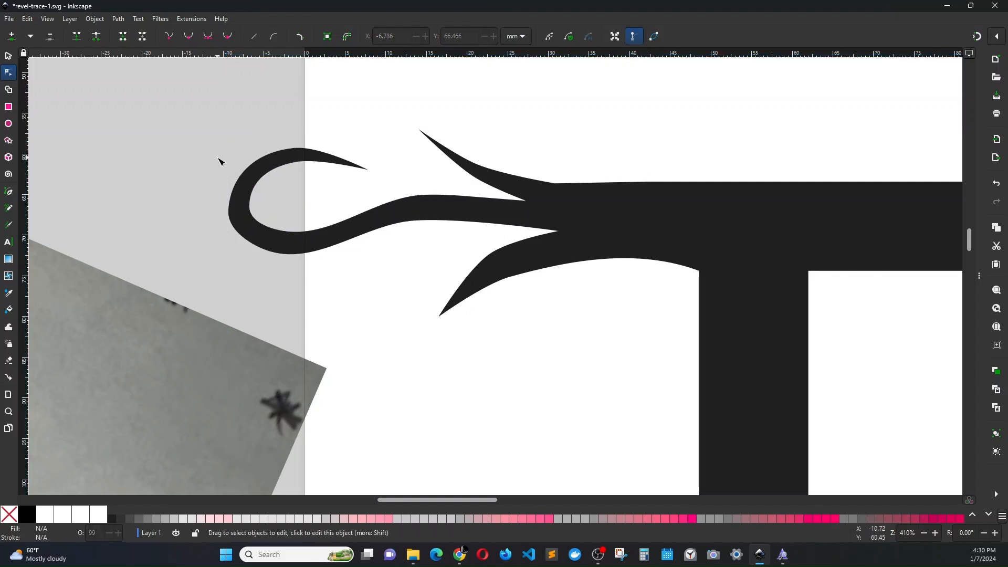
Thin the R's top bar by raising the three nodes along its lower edge to about Y 68.7 mm.
ctrl+scroll(526, 272, down, 3)
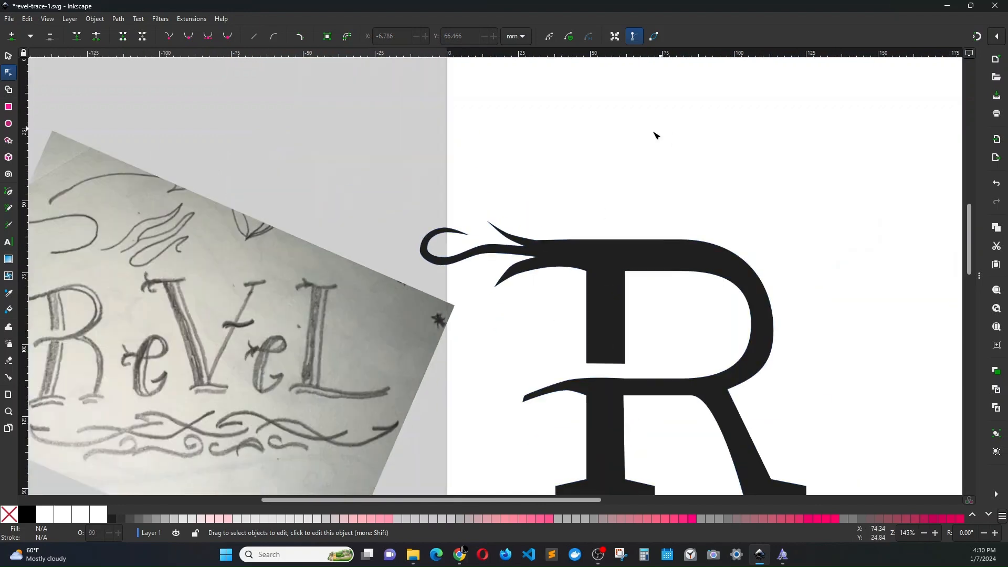
scroll(628, 209, down, 2)
ctrl+scroll(625, 207, down, 1)
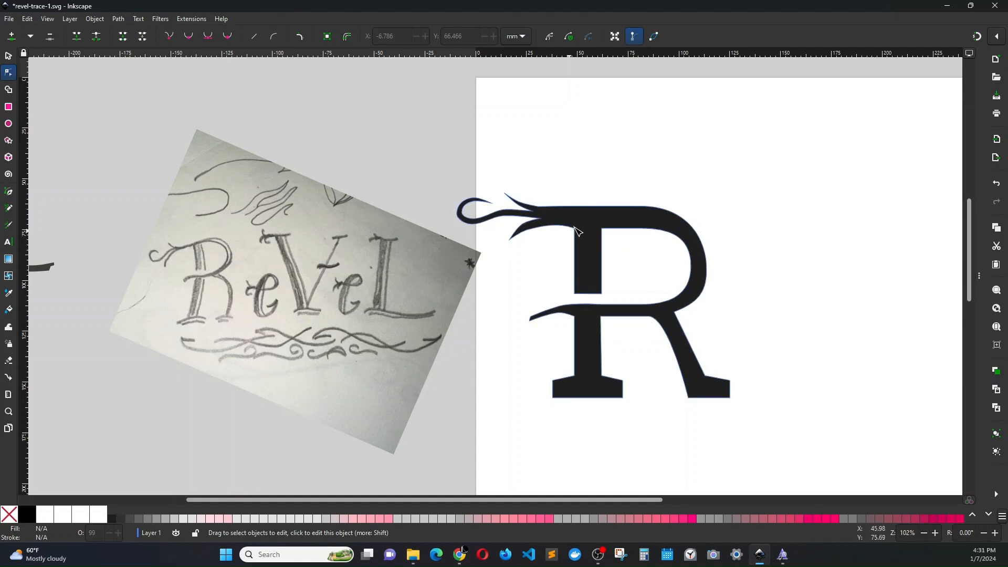
click(571, 218)
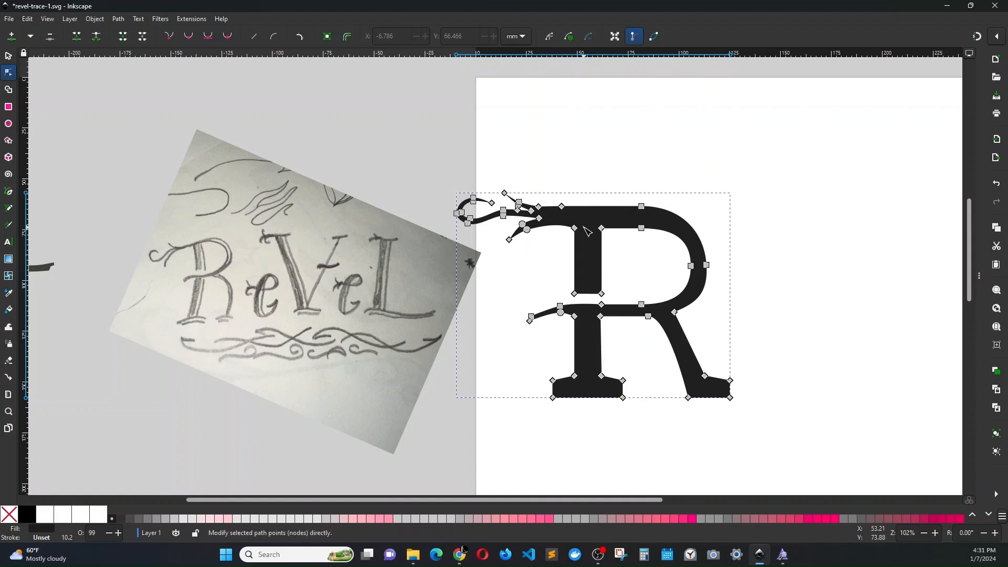
click(602, 228)
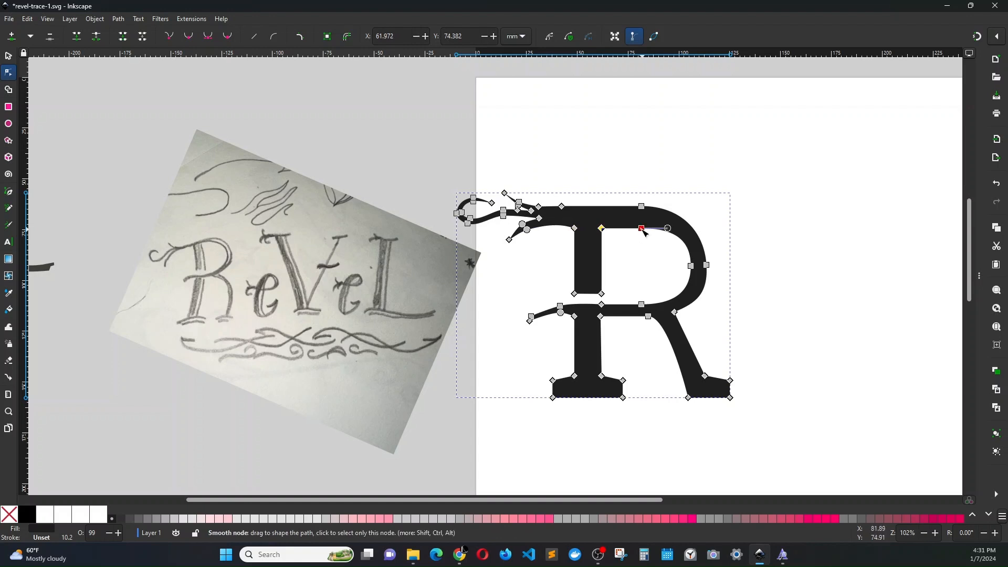
shift+click(642, 229)
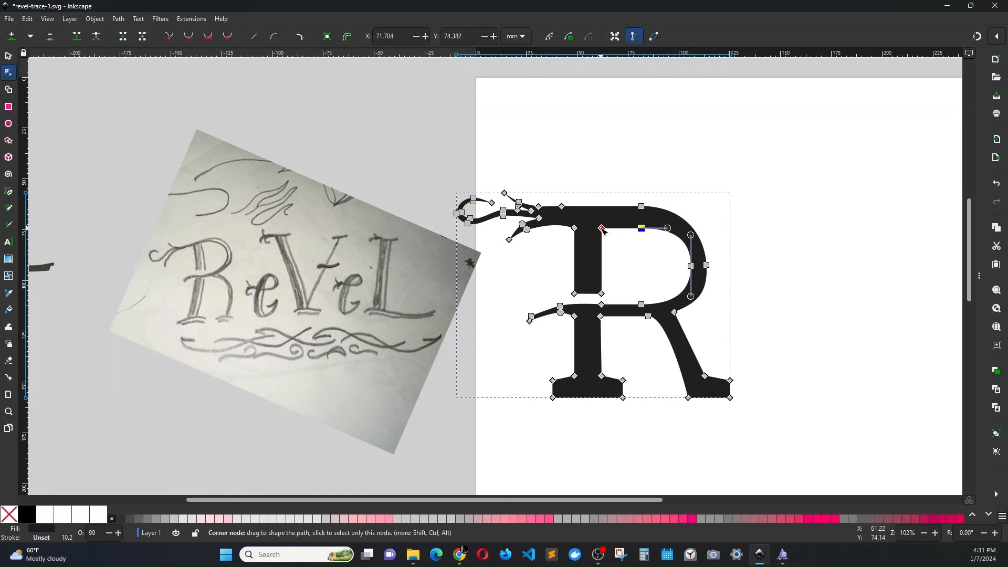
shift+click(575, 229)
drag(605, 229, 605, 219)
click(623, 180)
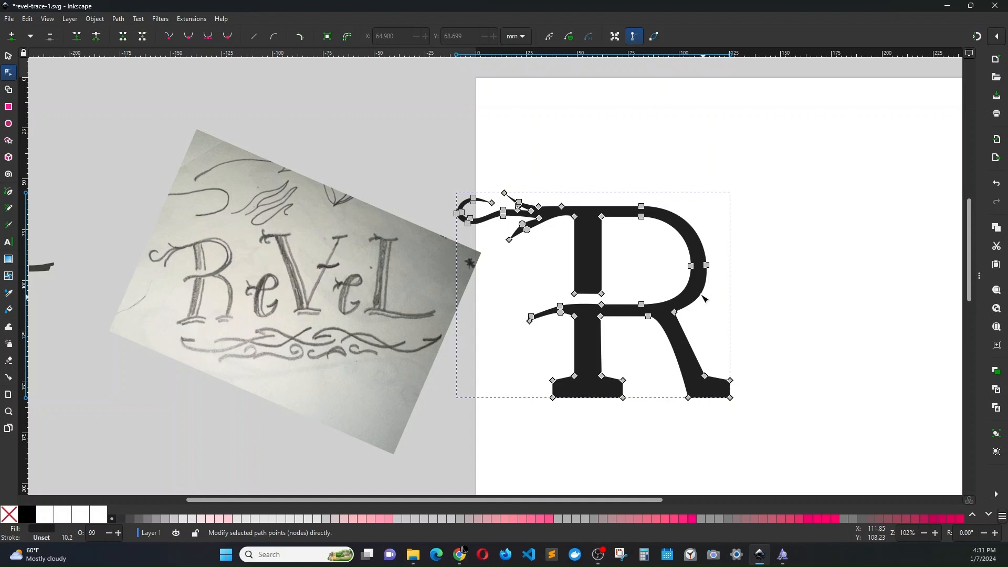
Rebalance the lower outer curve of the R's bowl with the handles between its rightmost node and the leg junction.
click(708, 266)
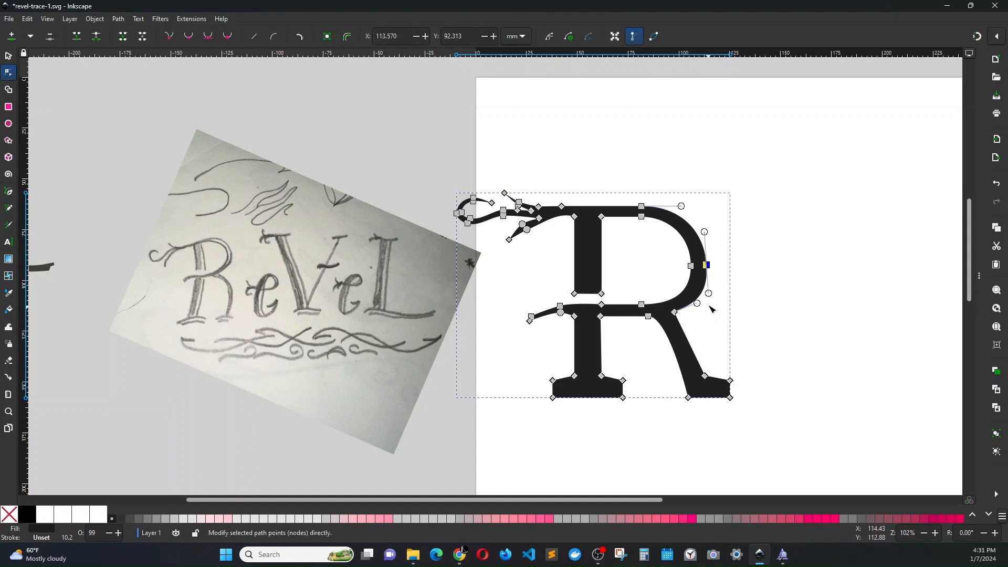
drag(709, 294, 698, 304)
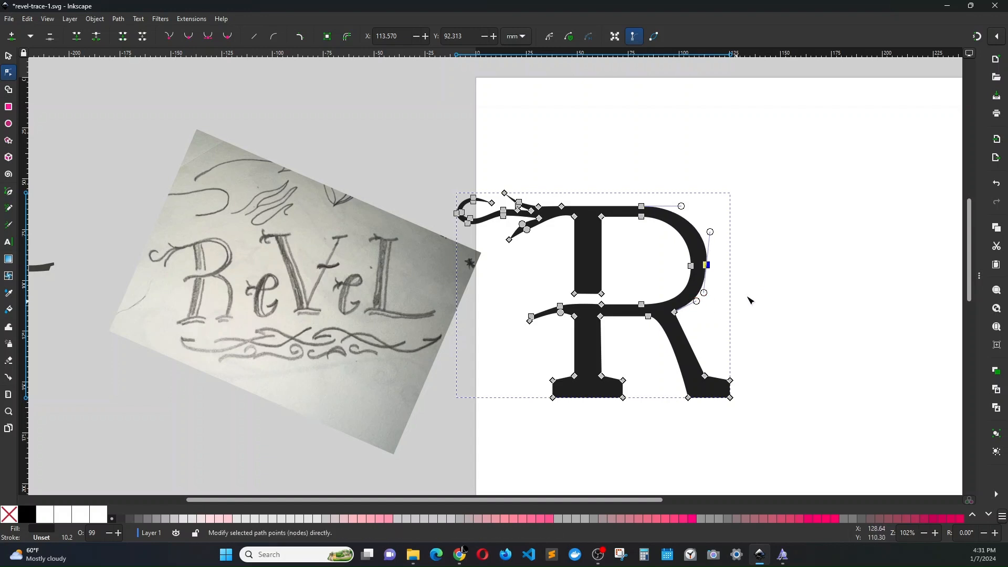
click(782, 277)
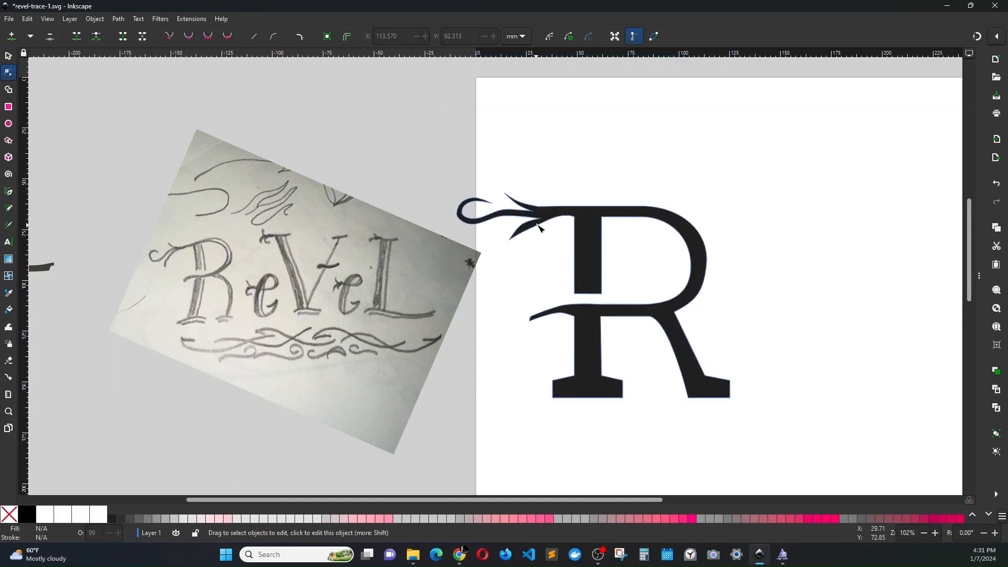
click(536, 234)
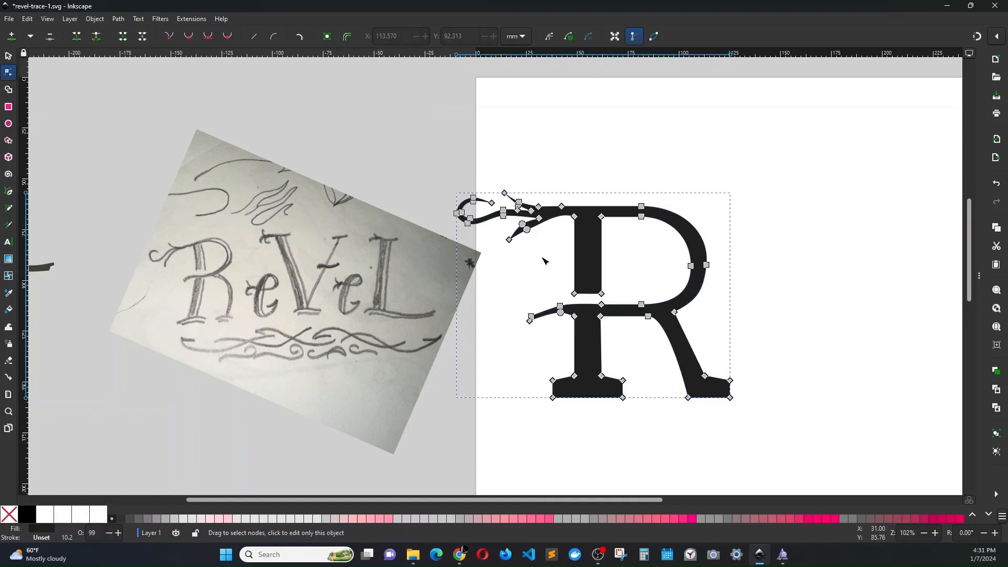
Move the tip of the flourish's lower prong to about X 18.8, Y 85.0 mm and its upper junction node to X 26.9, Y 68.7 mm.
drag(509, 240, 515, 250)
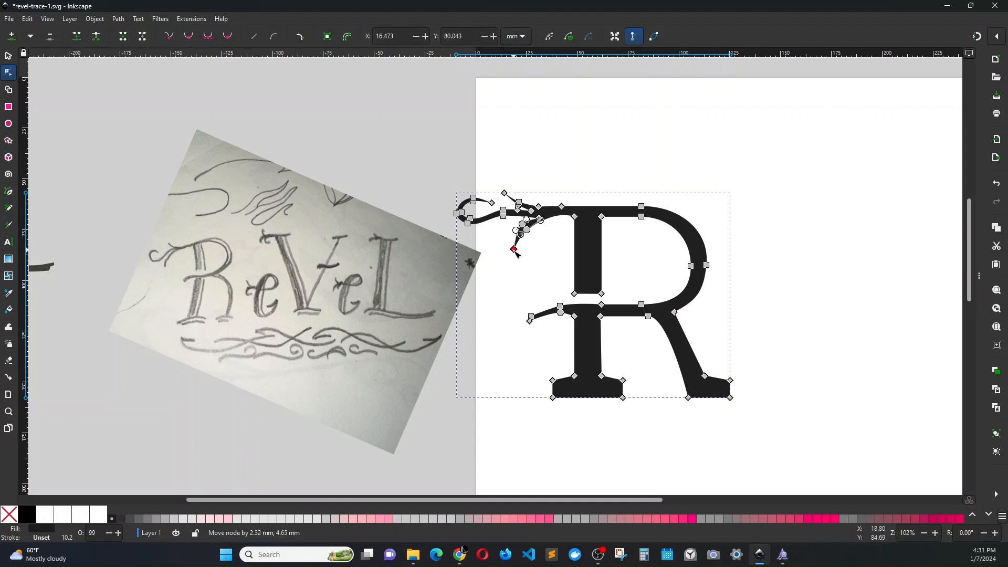
click(543, 257)
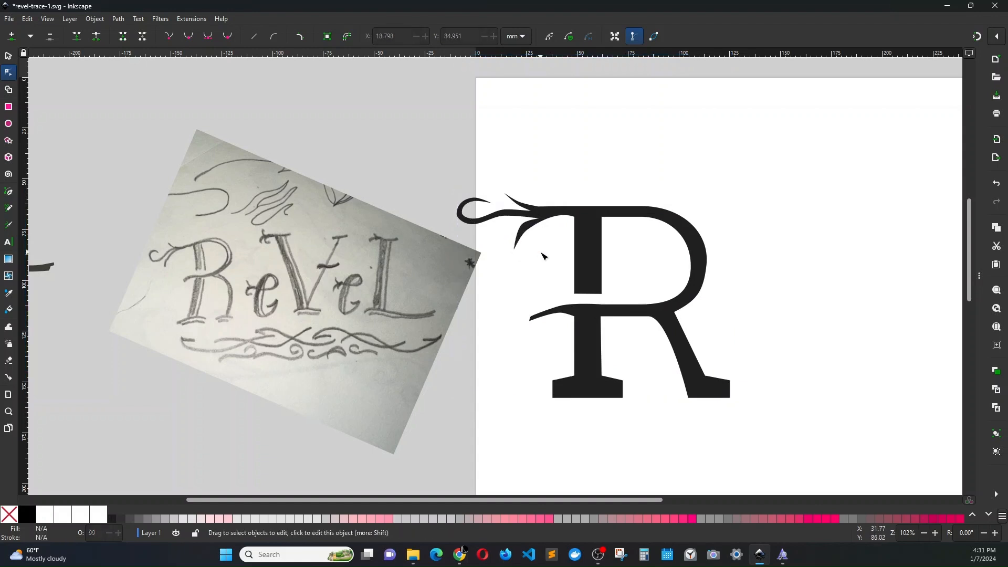
scroll(543, 256, up, 3)
click(541, 165)
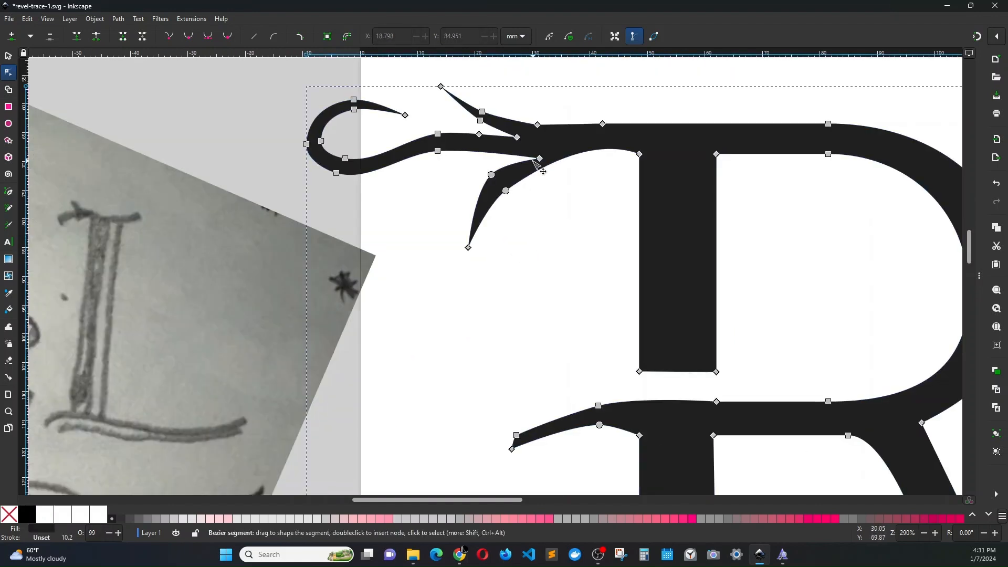
drag(541, 160, 516, 156)
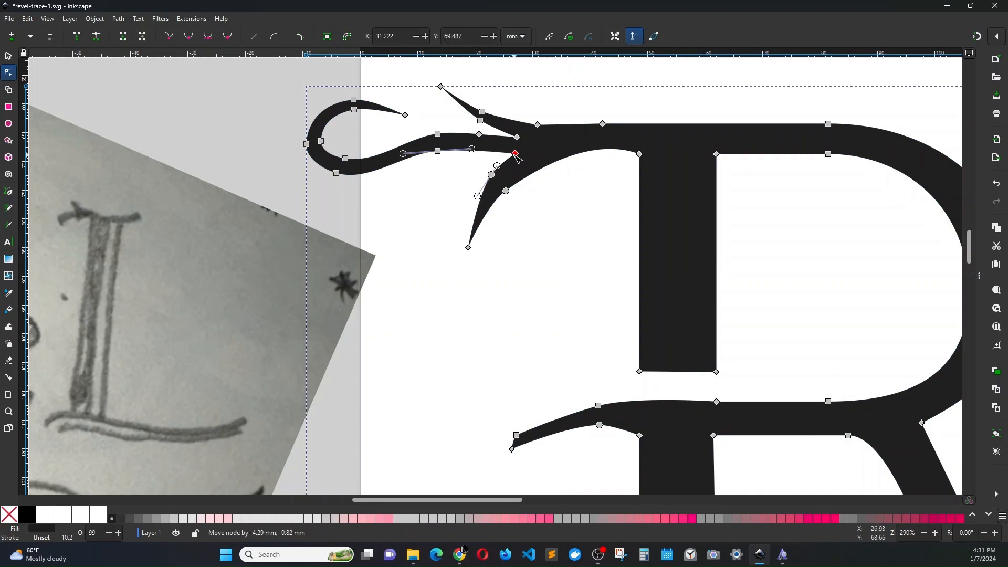
click(549, 237)
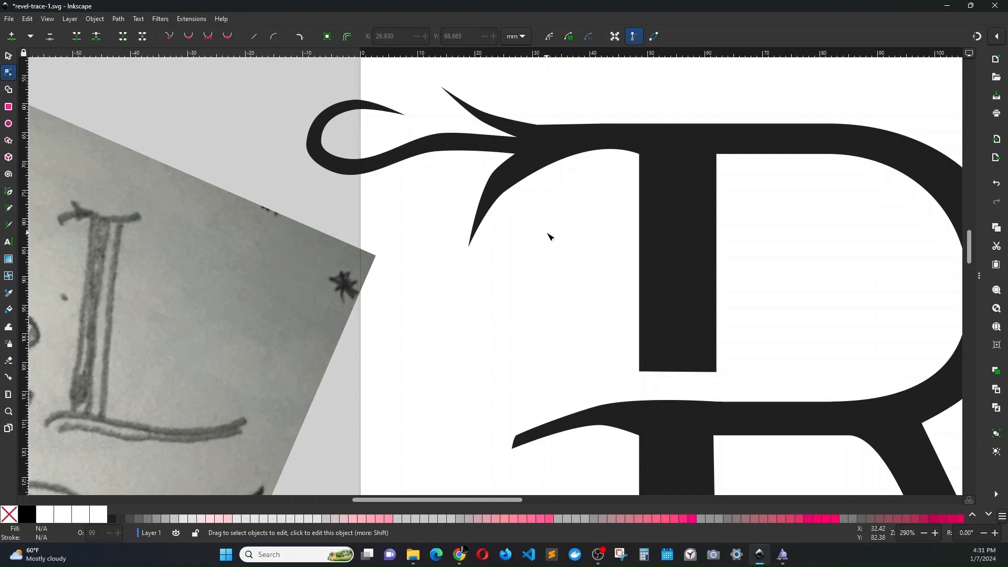
scroll(549, 236, down, 3)
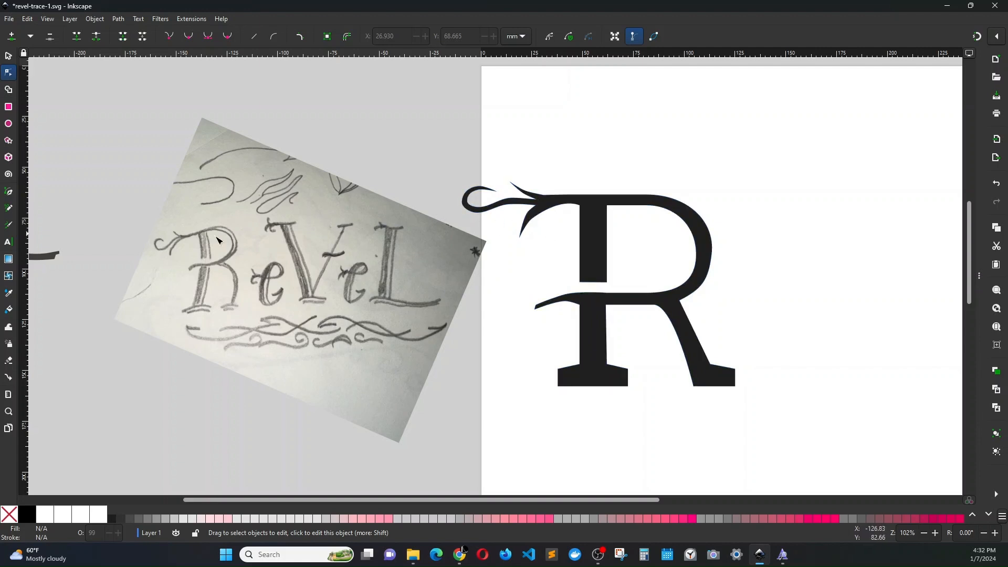
Shorten the flourish's lower prong by raising its tip node to about Y 82.4 mm.
click(521, 239)
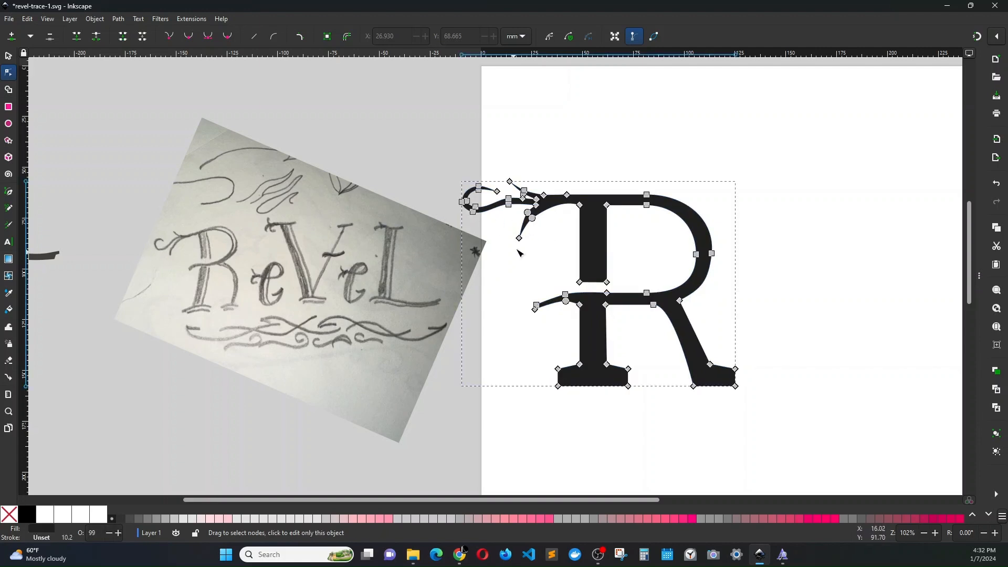
drag(521, 239, 520, 232)
click(574, 153)
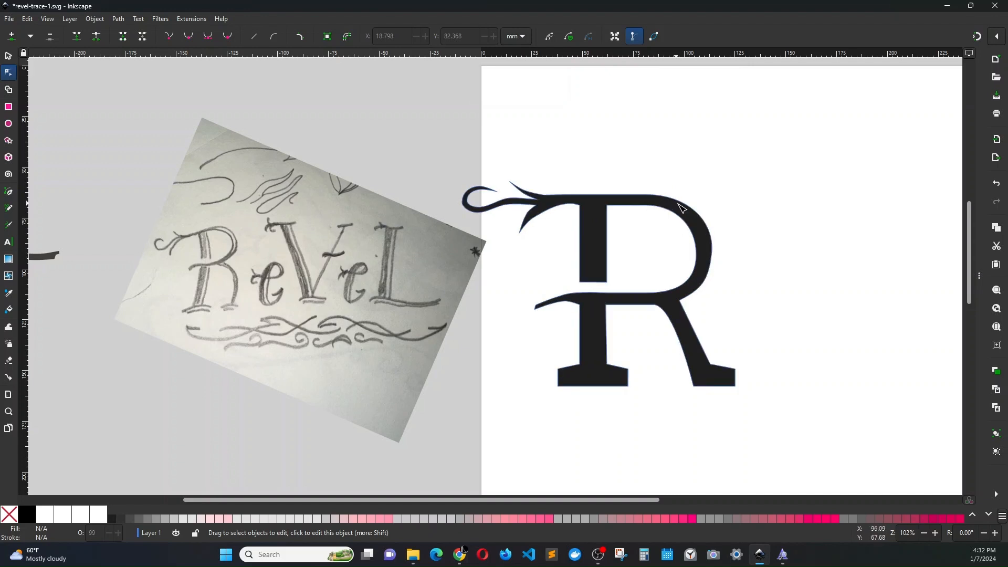
click(706, 272)
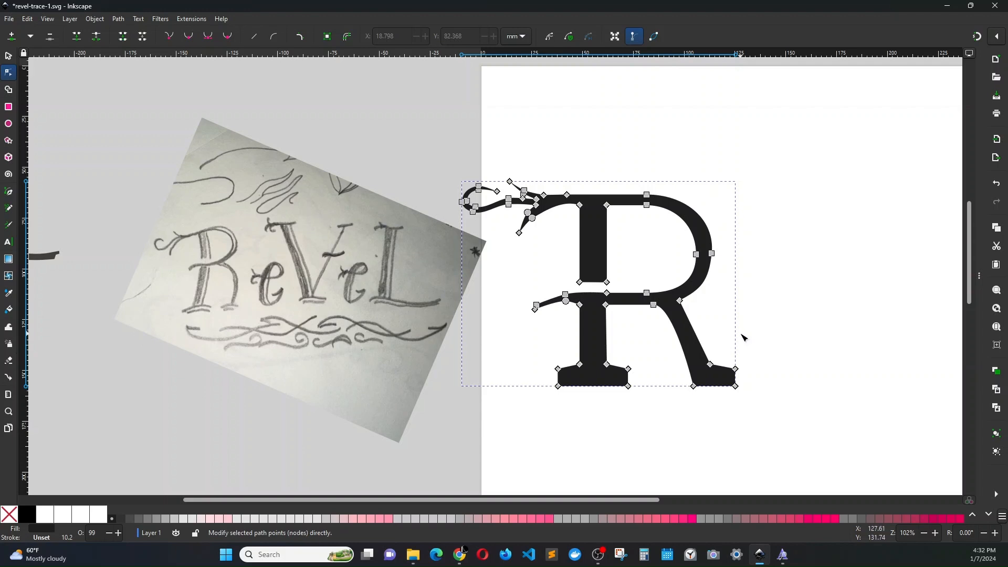
click(662, 345)
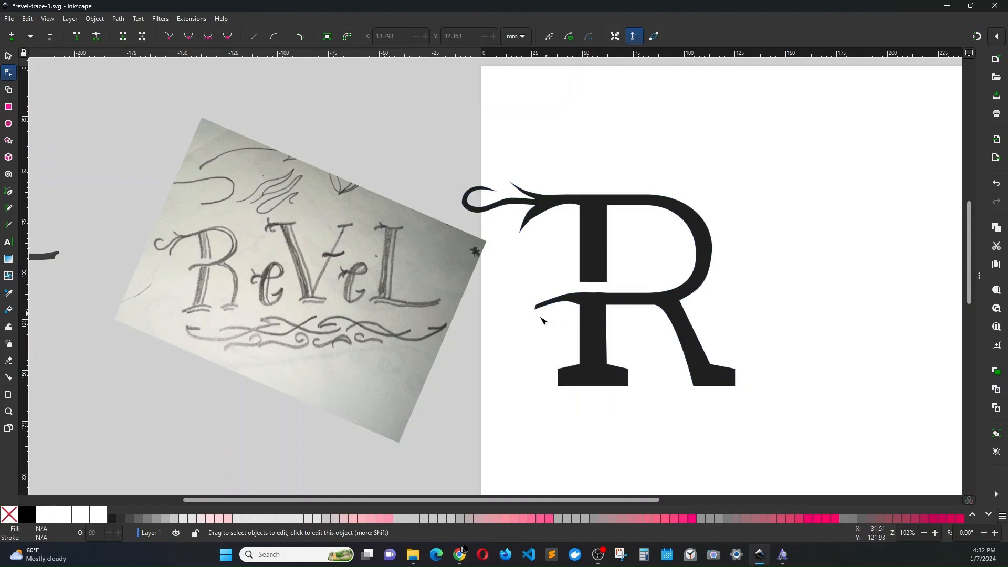
Thin the R's crossbar by raising the three nodes along its lower edge together to about Y 115.7 mm.
click(583, 308)
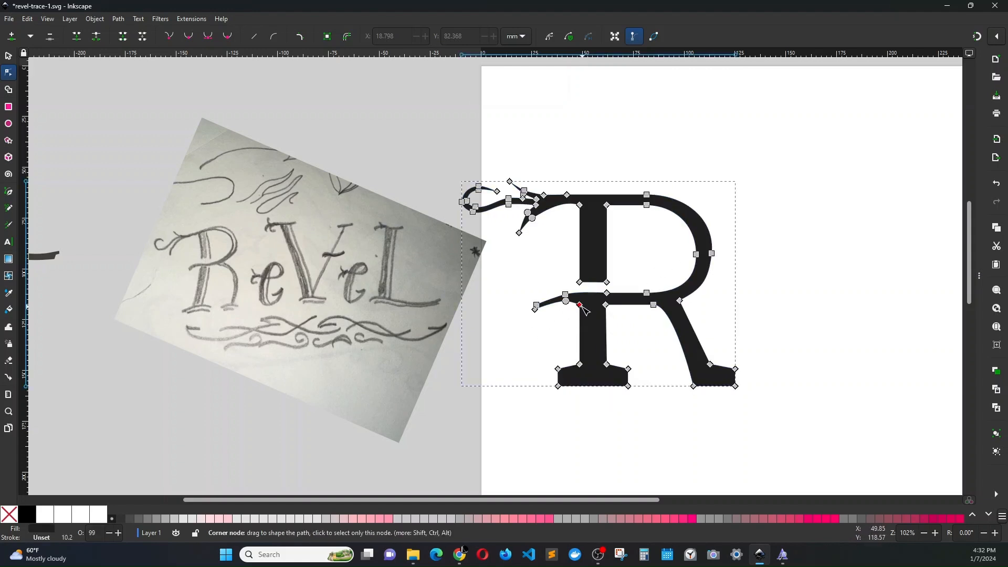
scroll(606, 341, up, 2)
scroll(606, 342, up, 2)
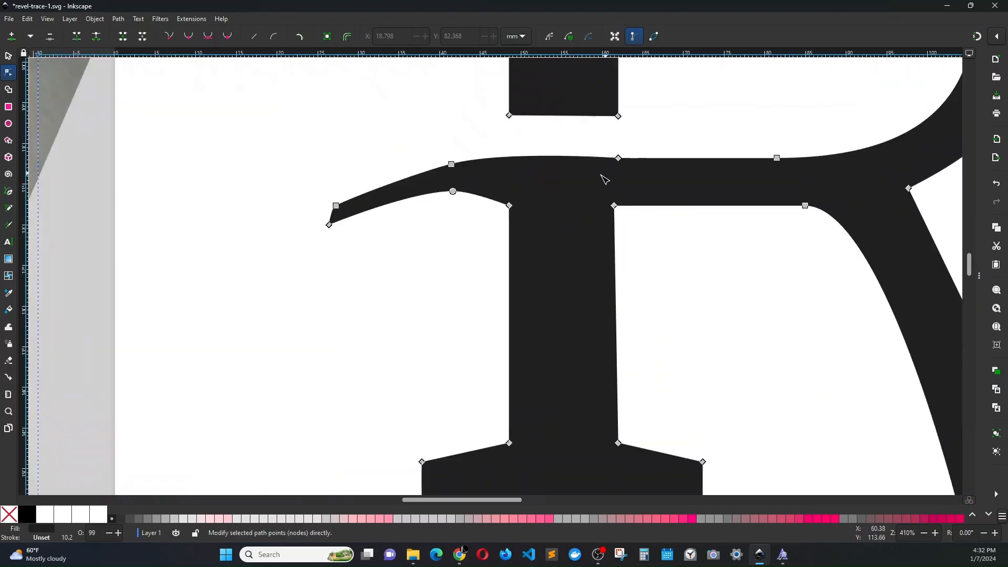
click(509, 205)
shift+click(614, 206)
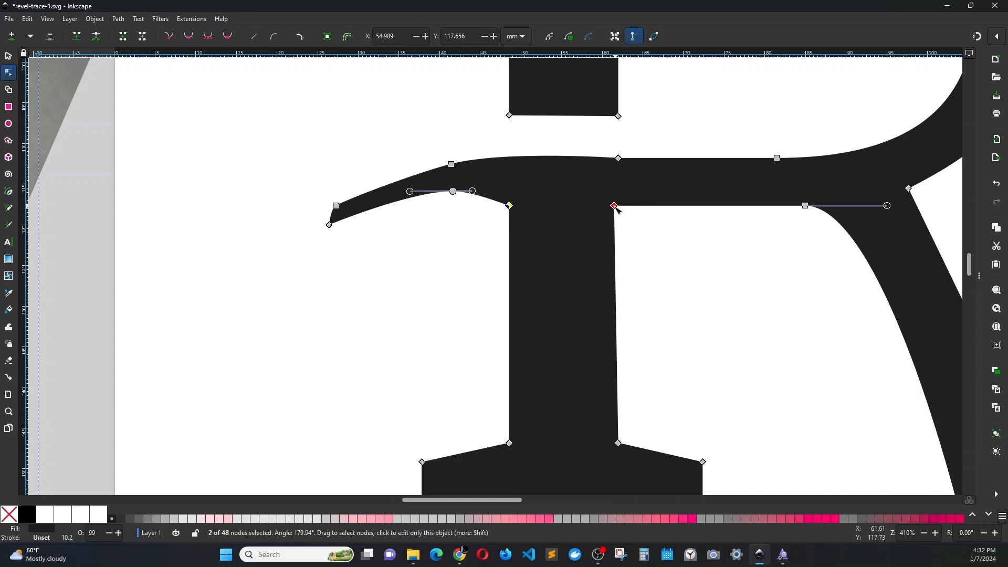
shift+click(806, 205)
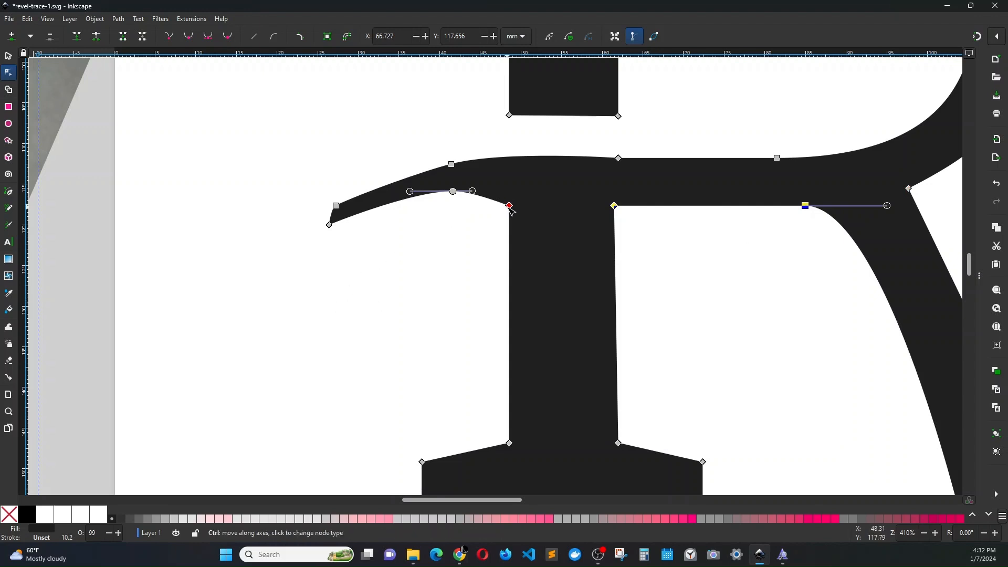
drag(509, 206, 510, 192)
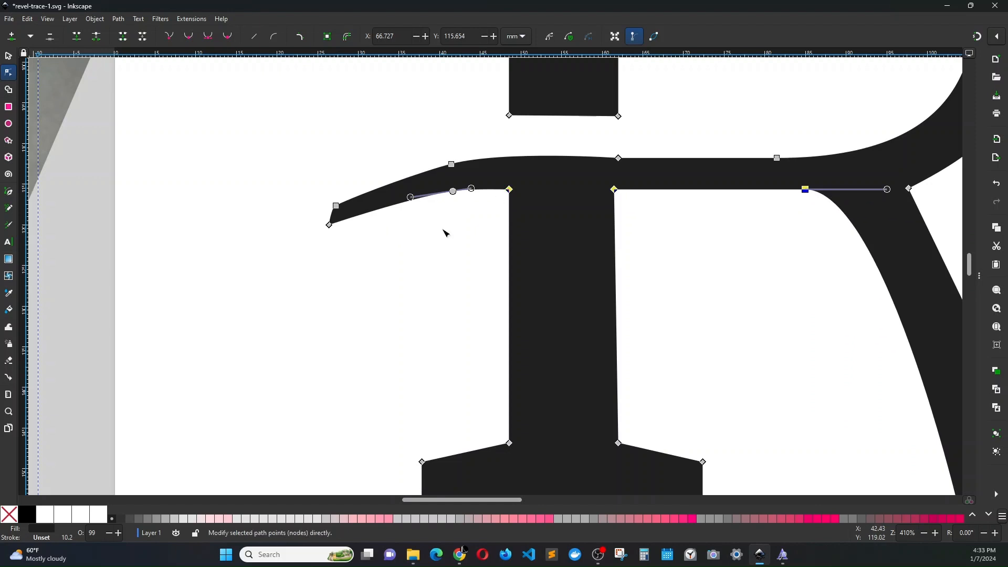
click(428, 257)
click(427, 258)
scroll(426, 262, down, 3)
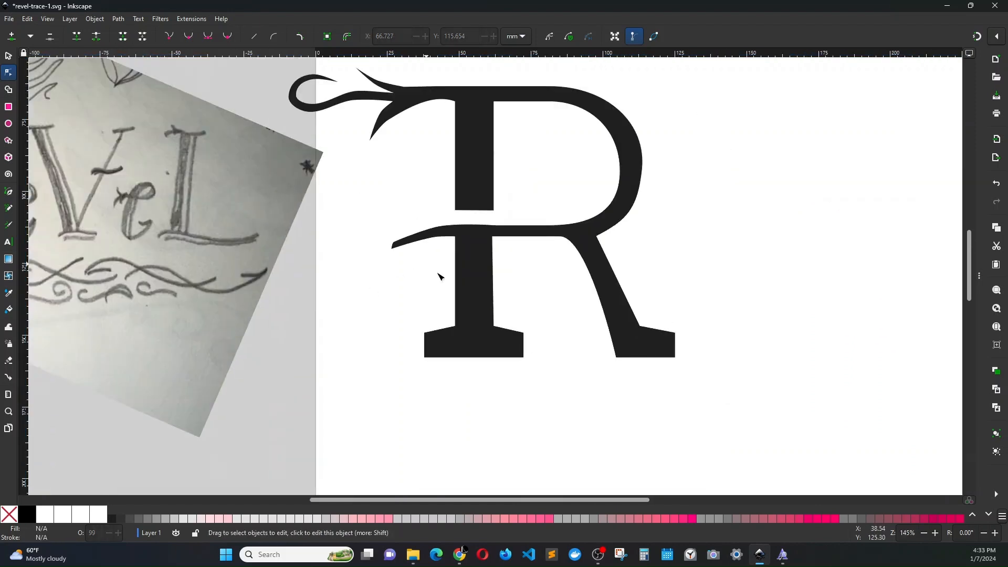
Narrow the gap above the crossbar by lowering the upper stem's two bottom nodes to about Y 109.2 mm.
scroll(383, 314, left, 4)
scroll(450, 334, down, 2)
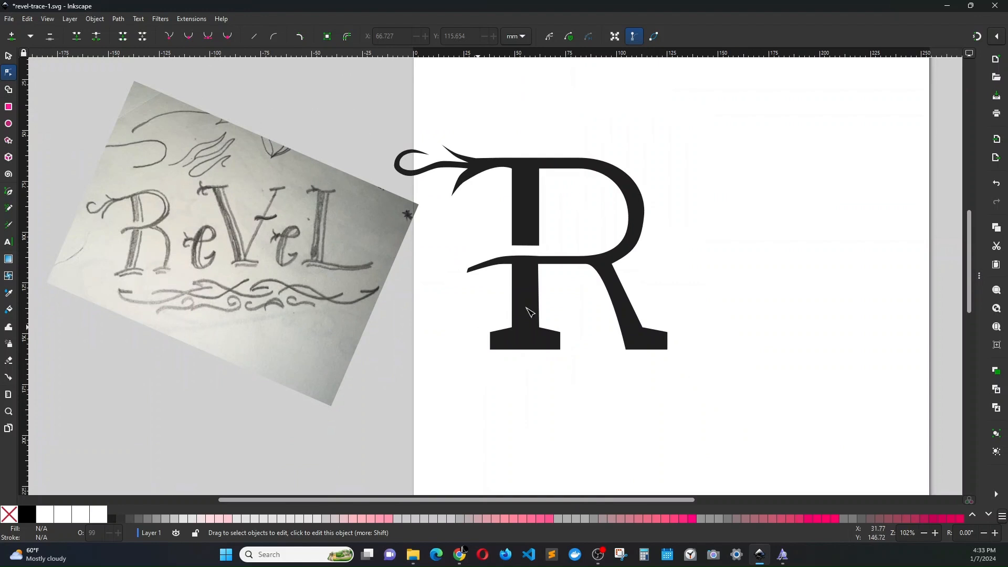
click(515, 229)
click(511, 244)
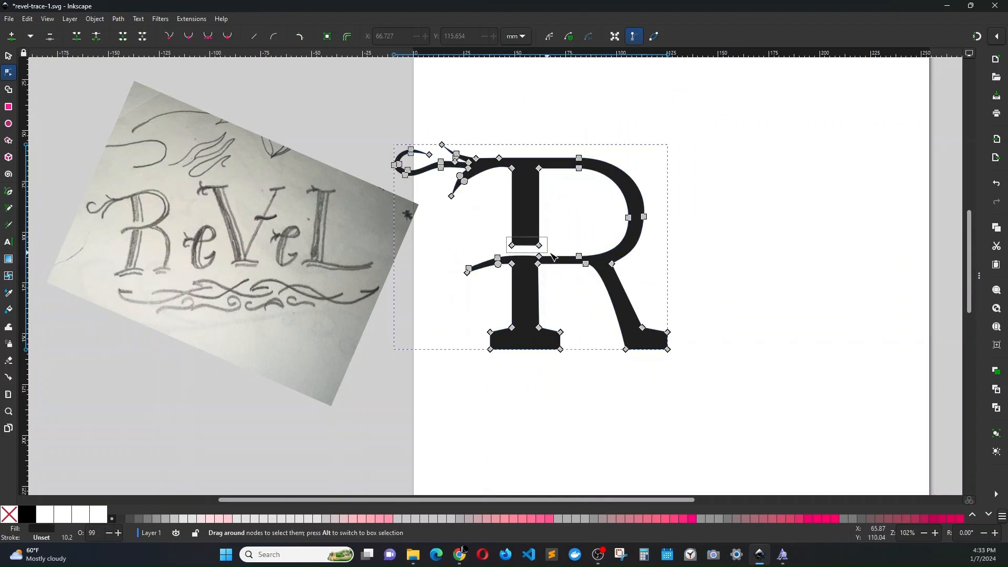
drag(539, 246, 540, 250)
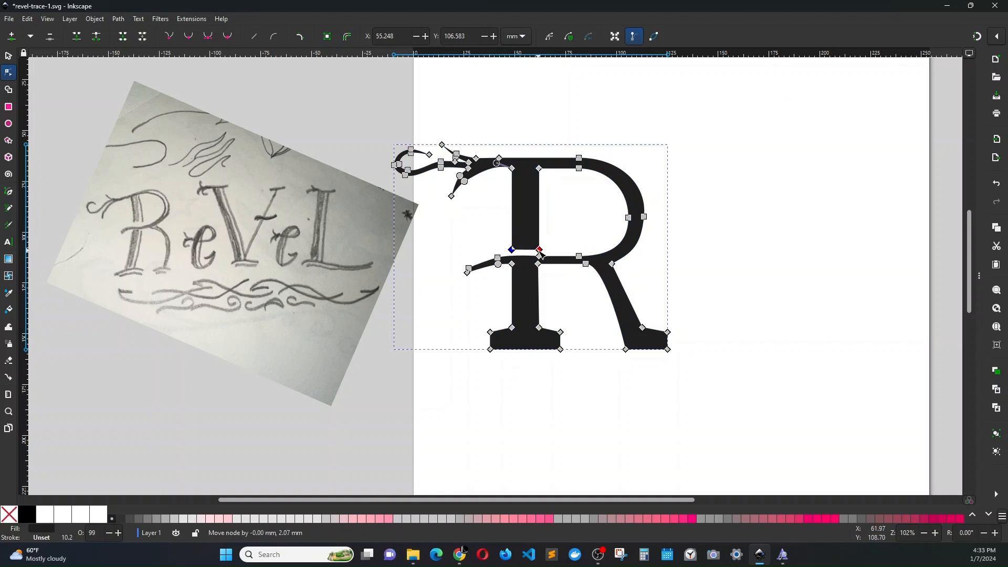
click(577, 229)
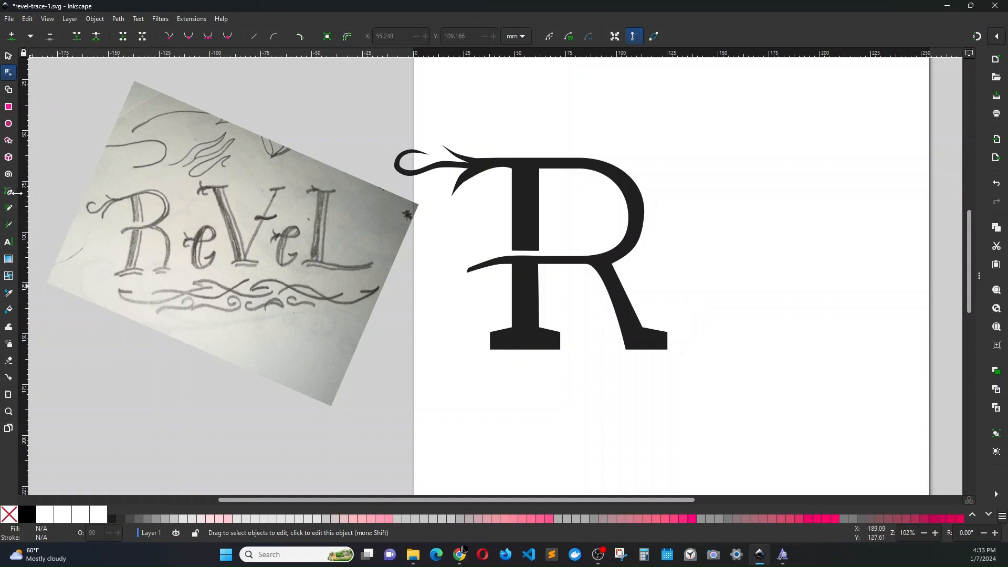
Draw a closed shallow-peaked shape about 40.8 by 6.2 mm across the foot serif of the R's stem with the Pen tool.
click(10, 193)
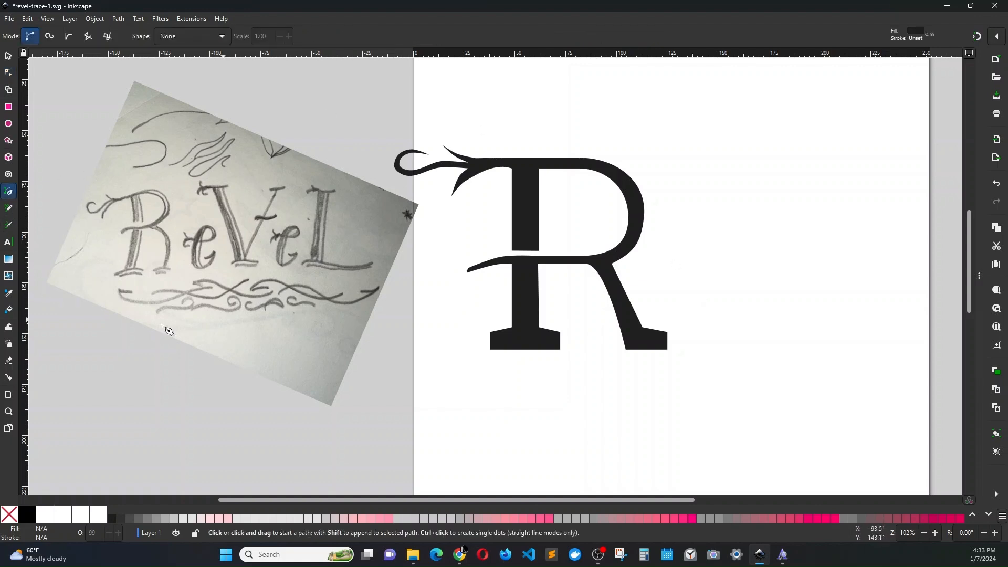
click(484, 341)
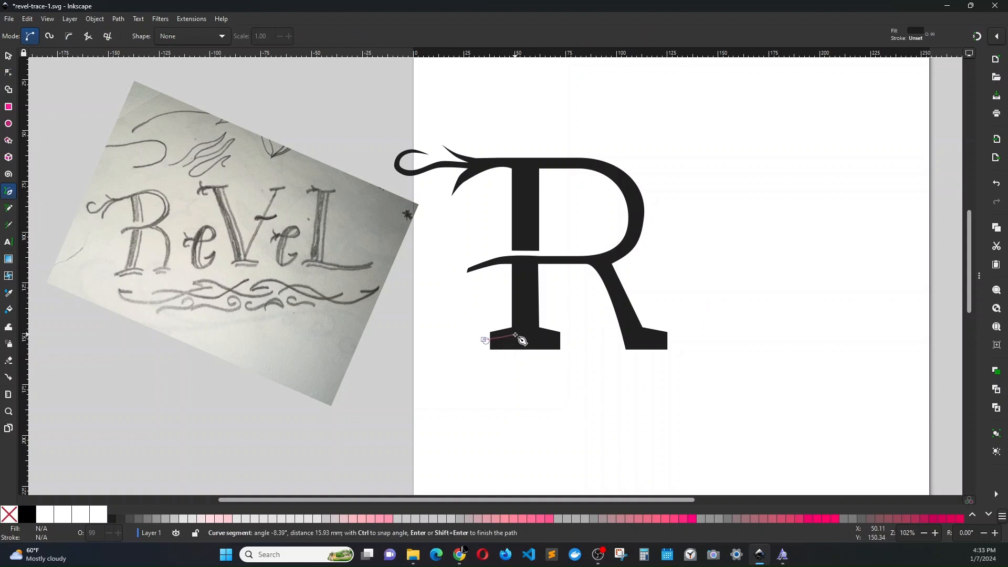
click(526, 334)
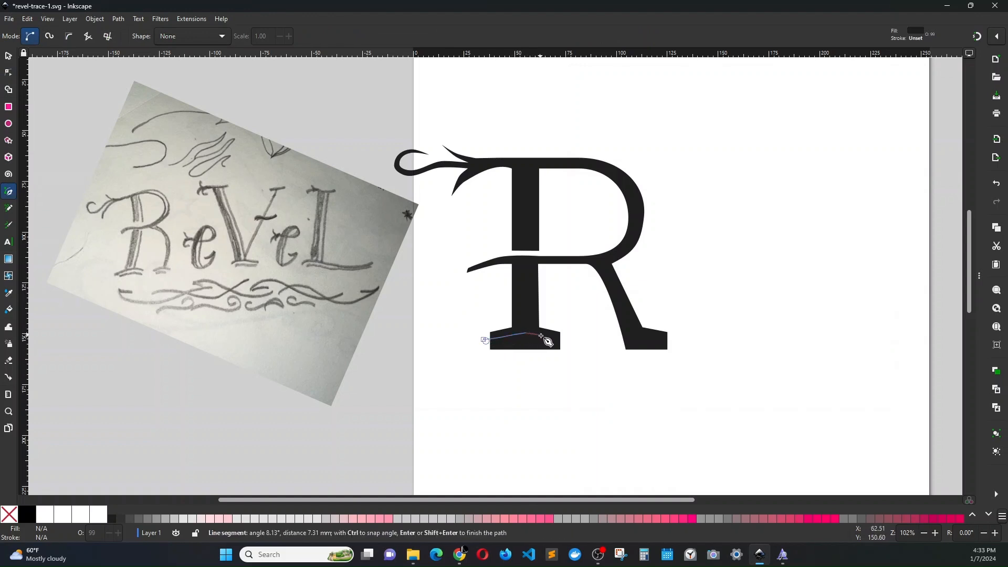
click(565, 342)
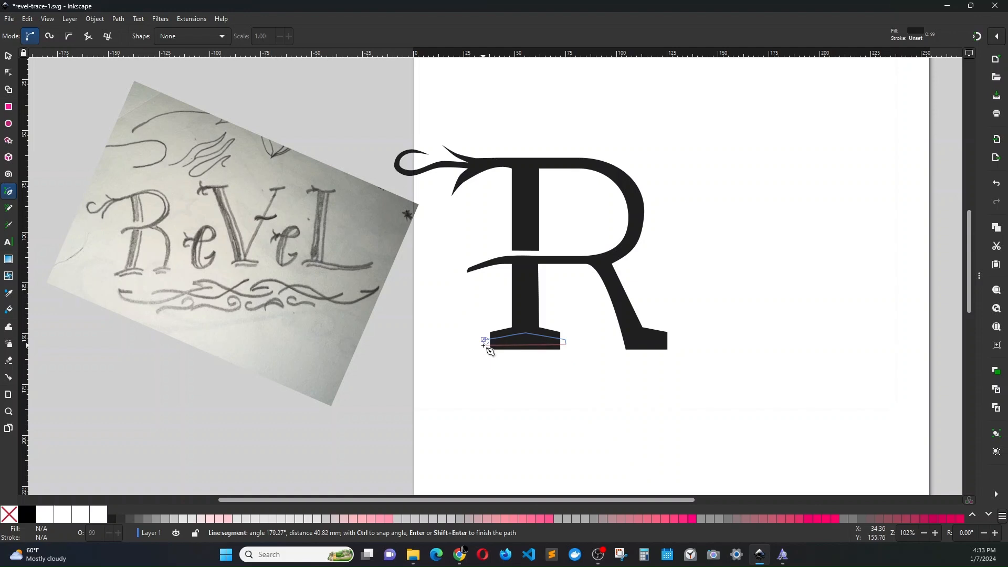
click(486, 341)
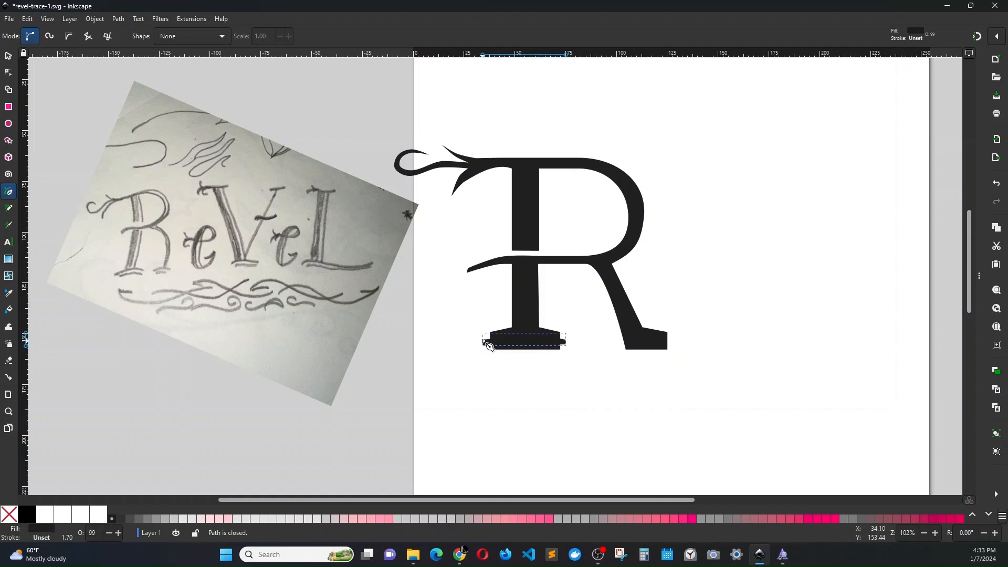
Subtract the drawn shape from the R to split the stem's foot serif into two parts.
key(s)
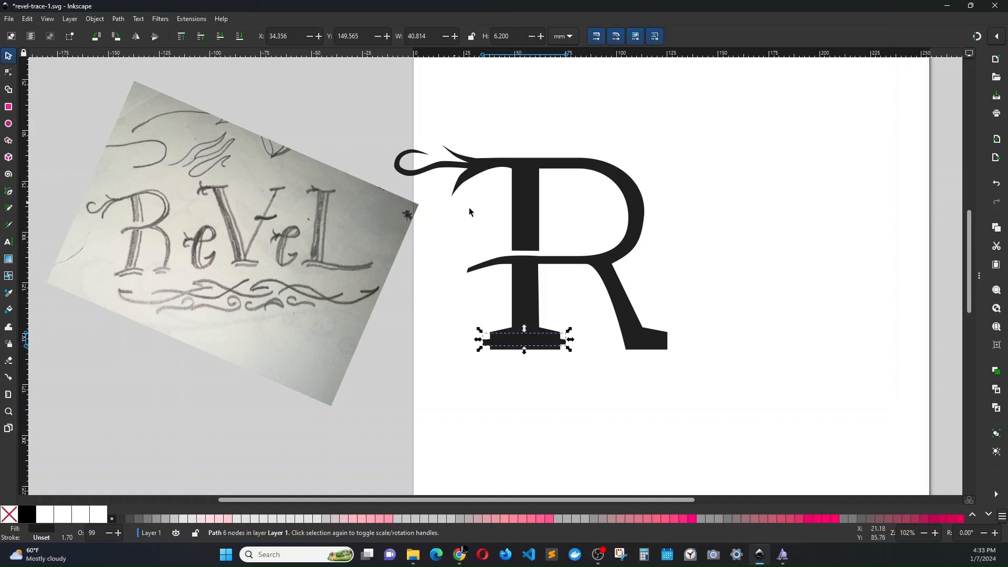
shift+click(533, 205)
key(ctrl+k)
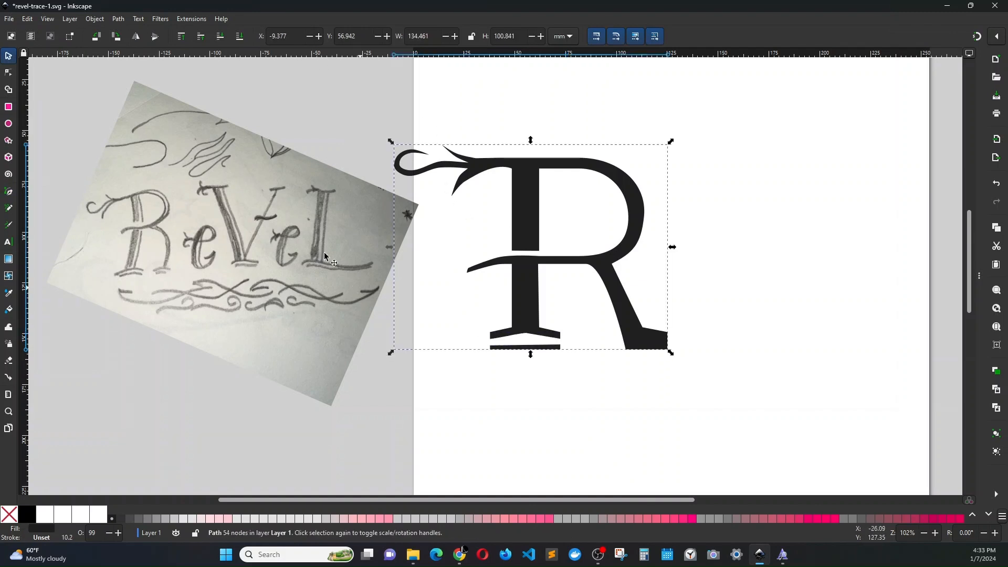
Draw a closed shallow-peaked shape about 34.9 by 5.4 mm across the foot of the R's diagonal leg with the Pen tool.
click(9, 192)
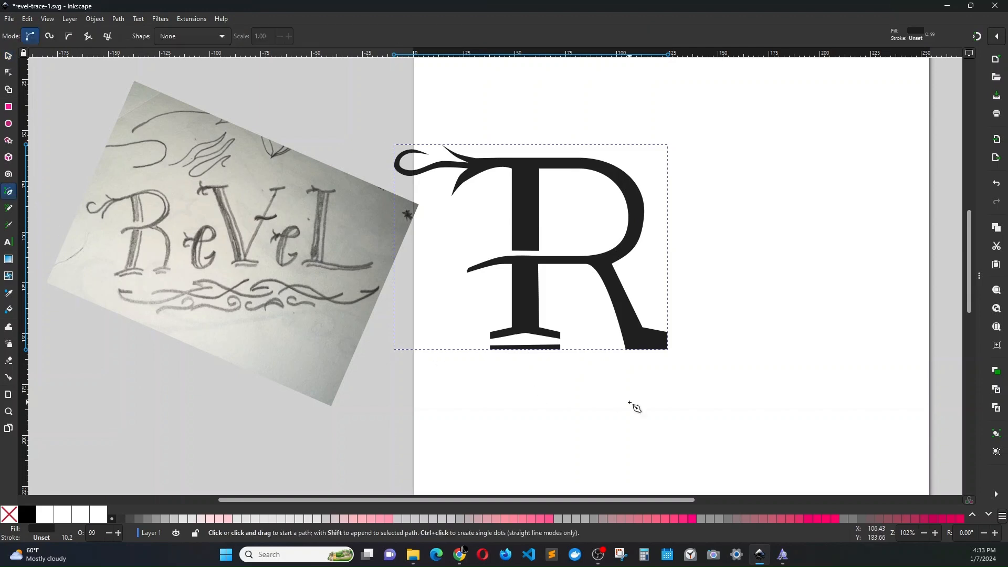
click(608, 336)
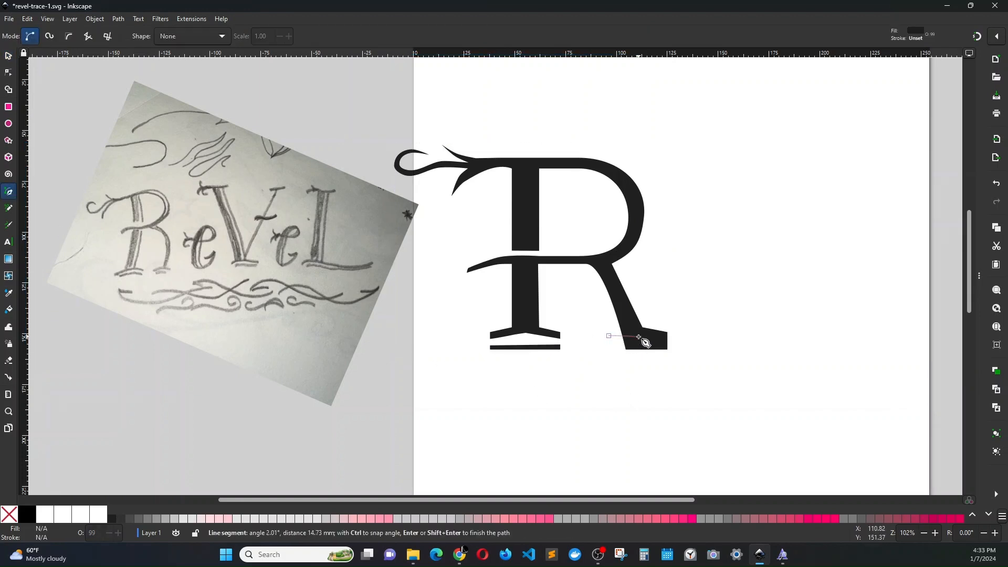
click(679, 341)
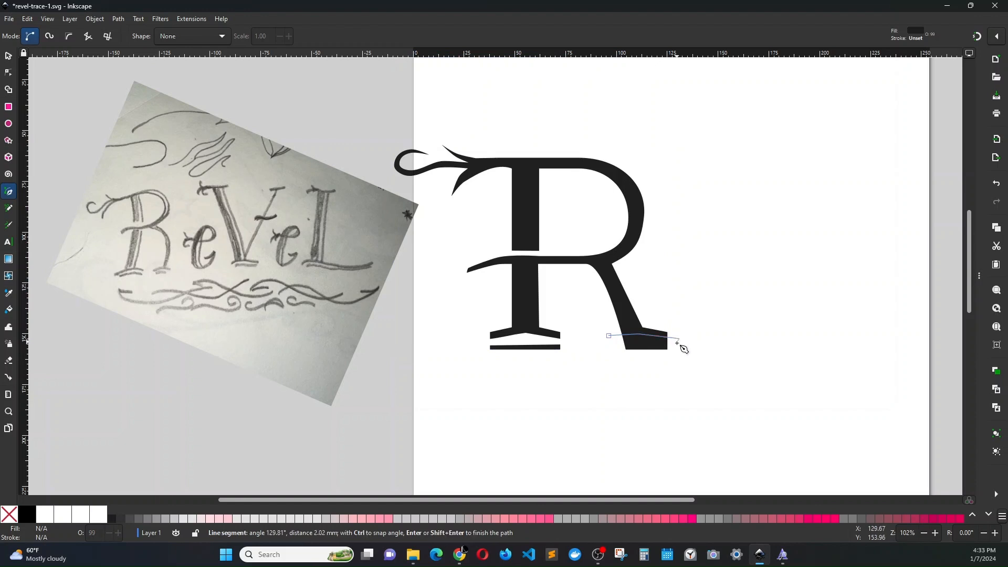
click(609, 336)
Subtract the new shape from the R to split off the bottom strip of the diagonal leg's foot.
click(8, 56)
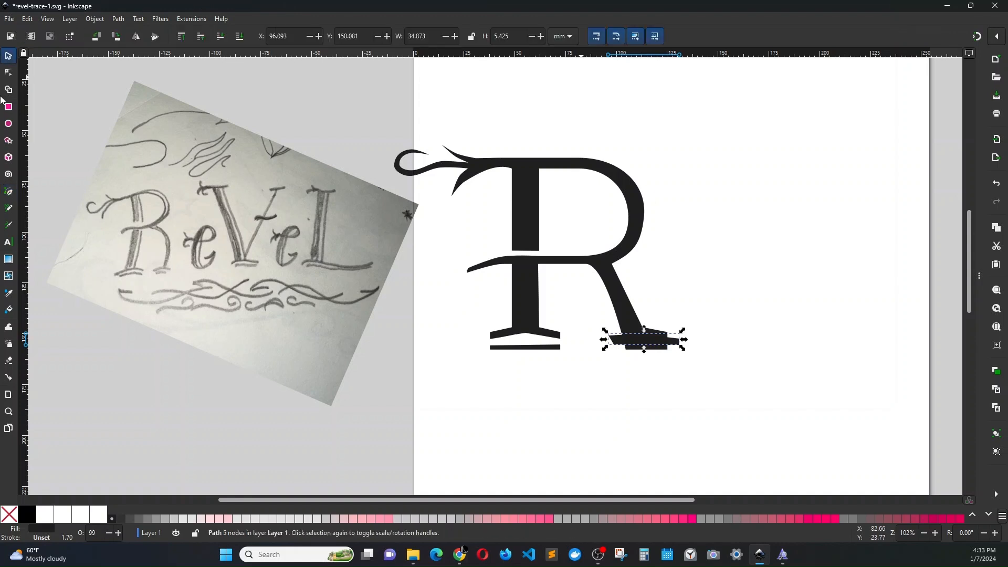
shift+click(614, 289)
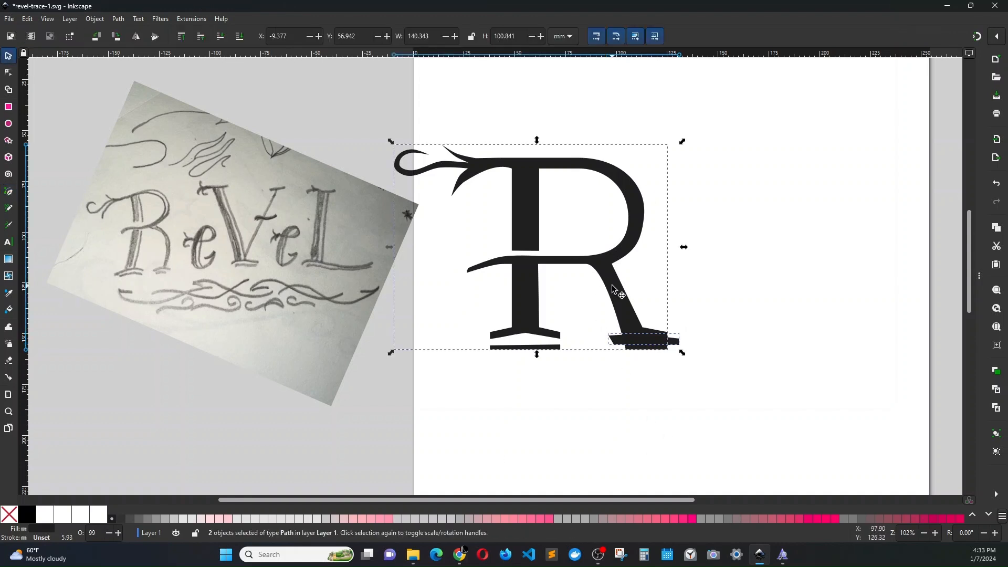
key(ctrl+minus)
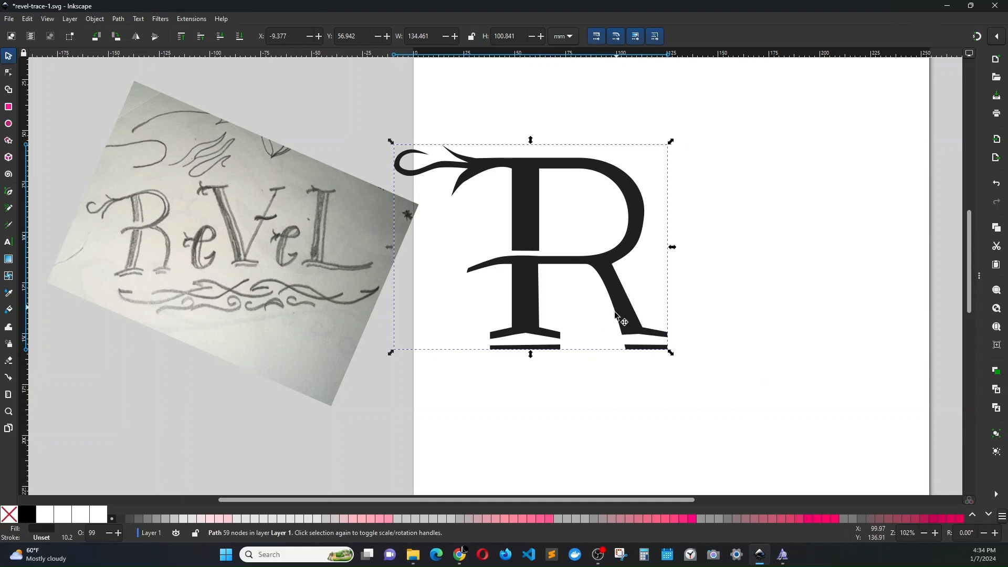
click(717, 334)
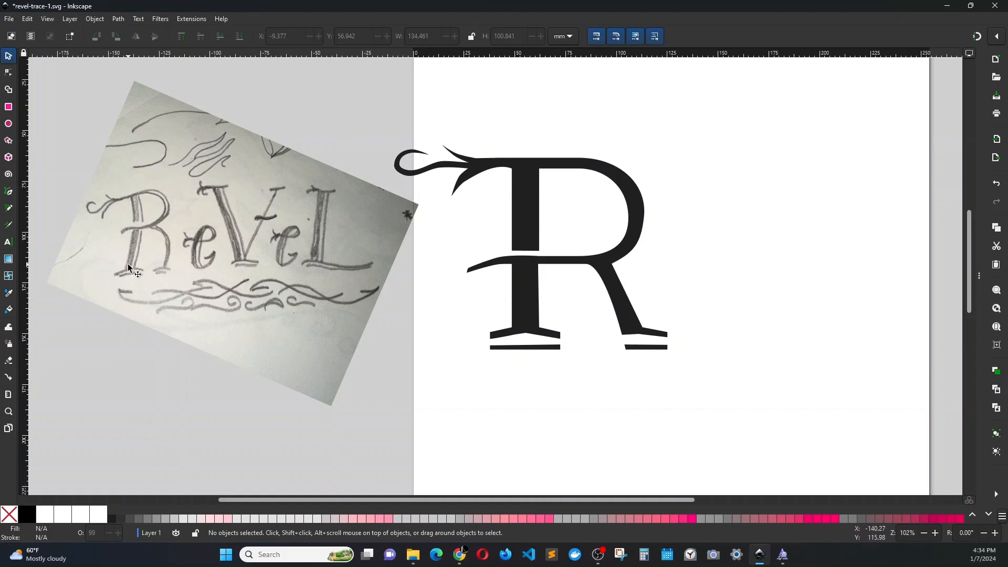
click(10, 193)
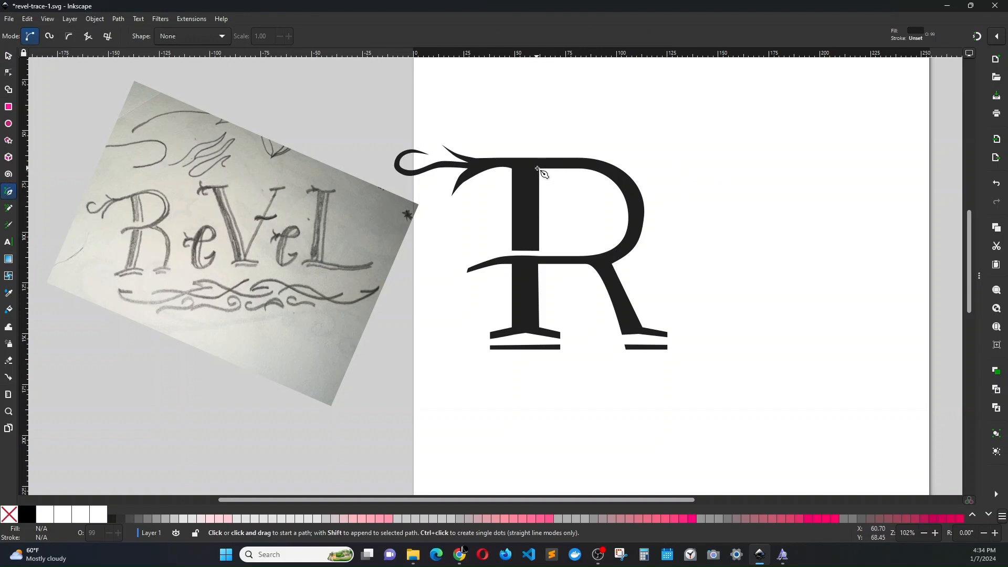
scroll(551, 185, up, 3)
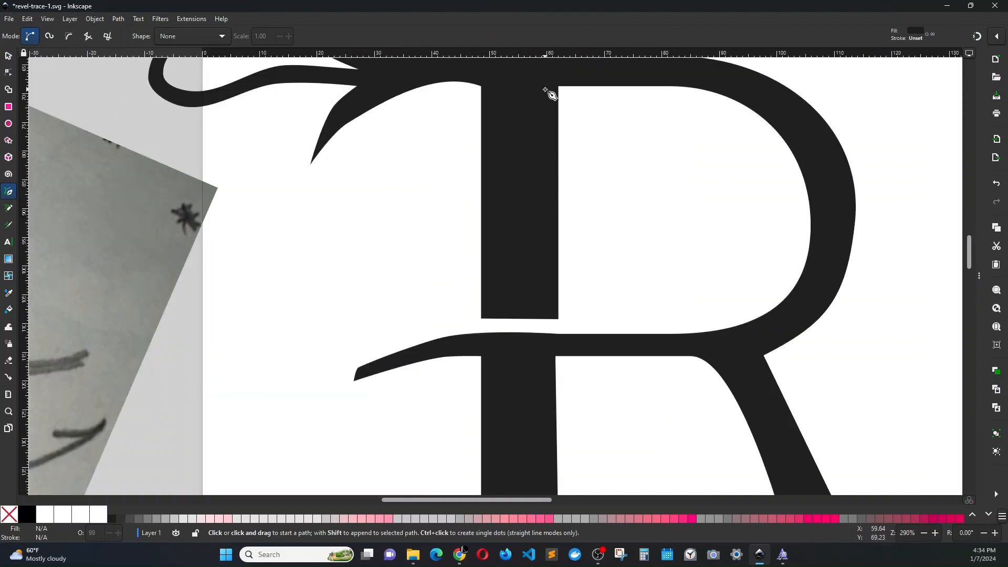
scroll(520, 234, down, 3)
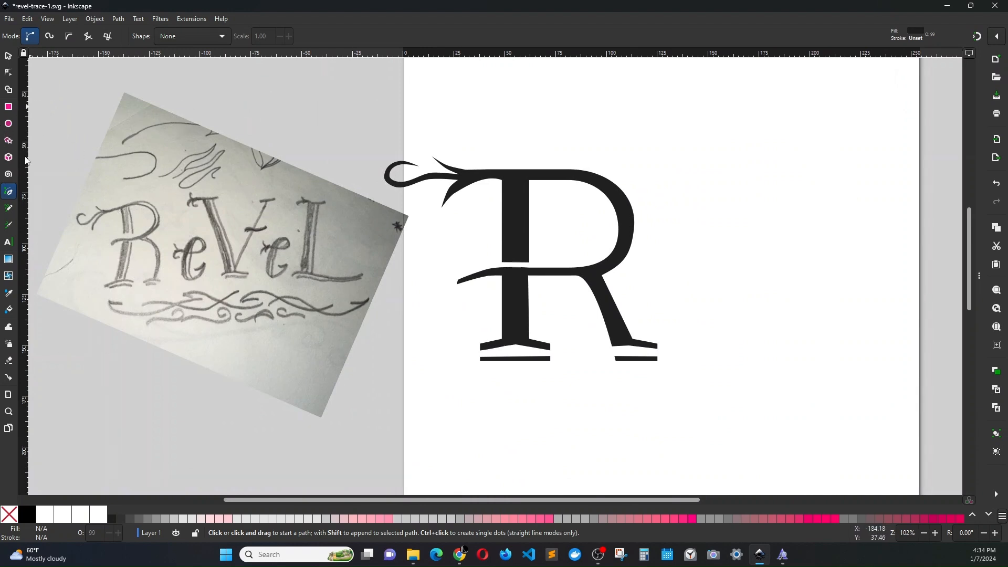
Draw a tall pink rectangle about 3.7 by 40.6 mm down the upper stem of the R, slightly right of its centre.
click(8, 107)
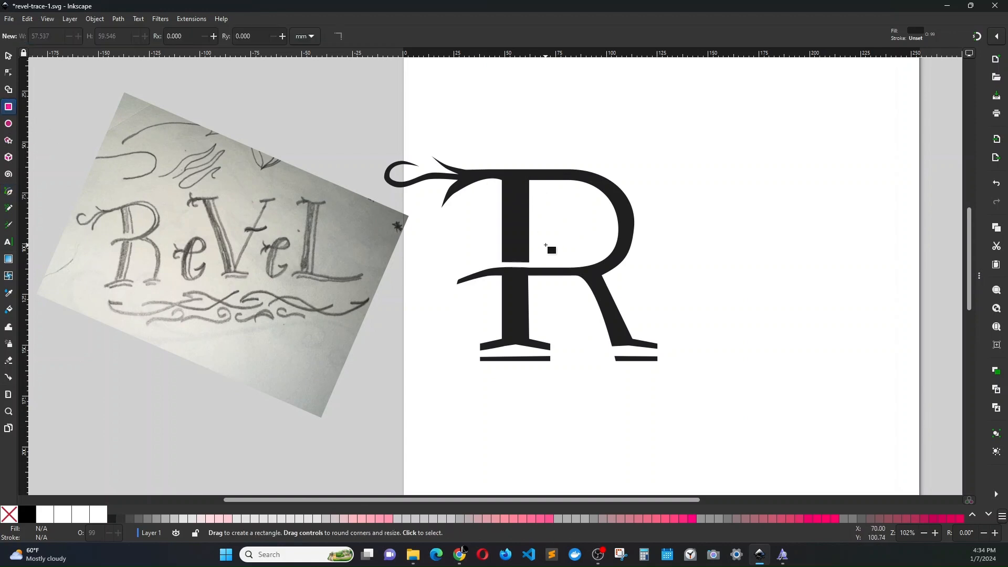
ctrl+scroll(553, 231, up, 2)
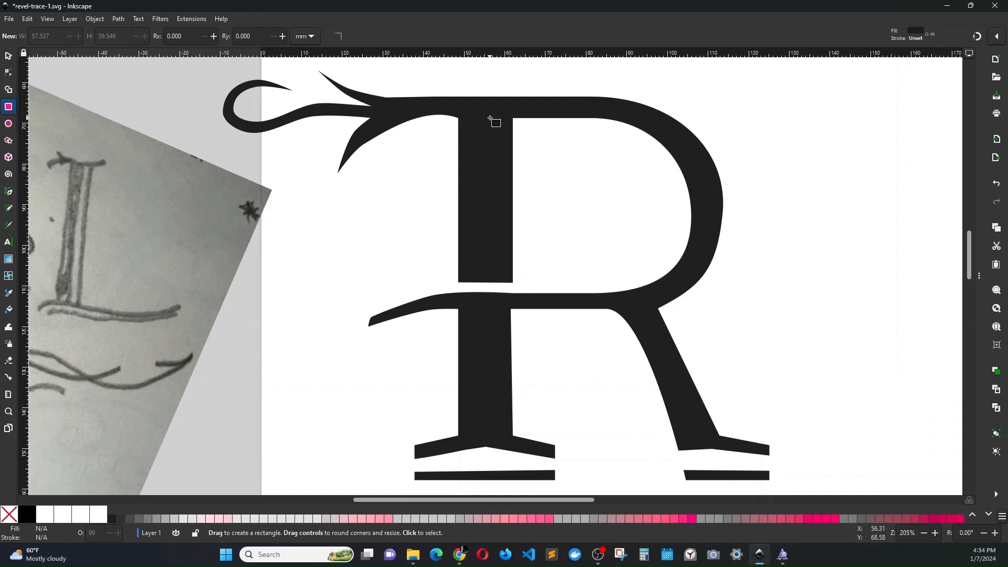
drag(487, 119, 503, 284)
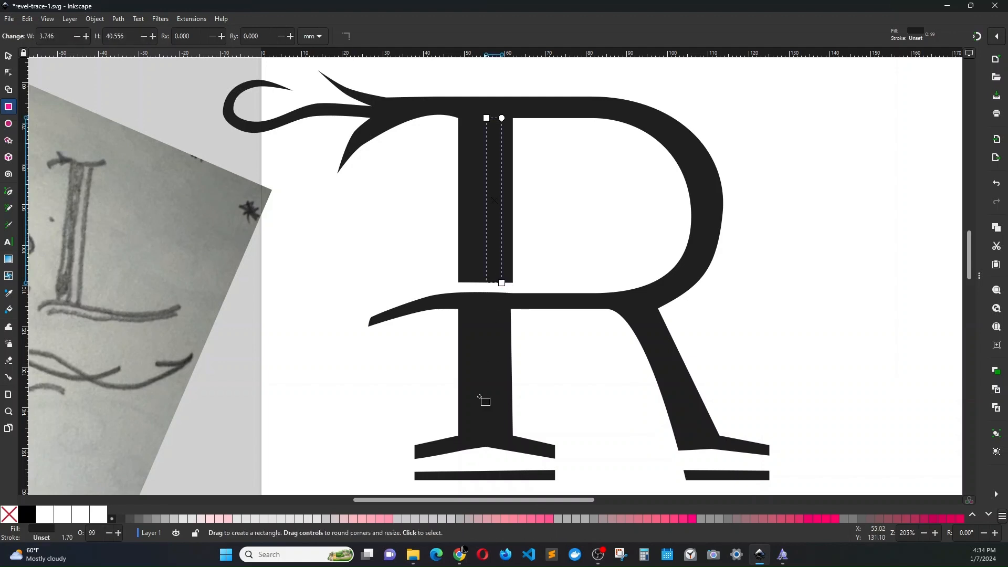
click(513, 518)
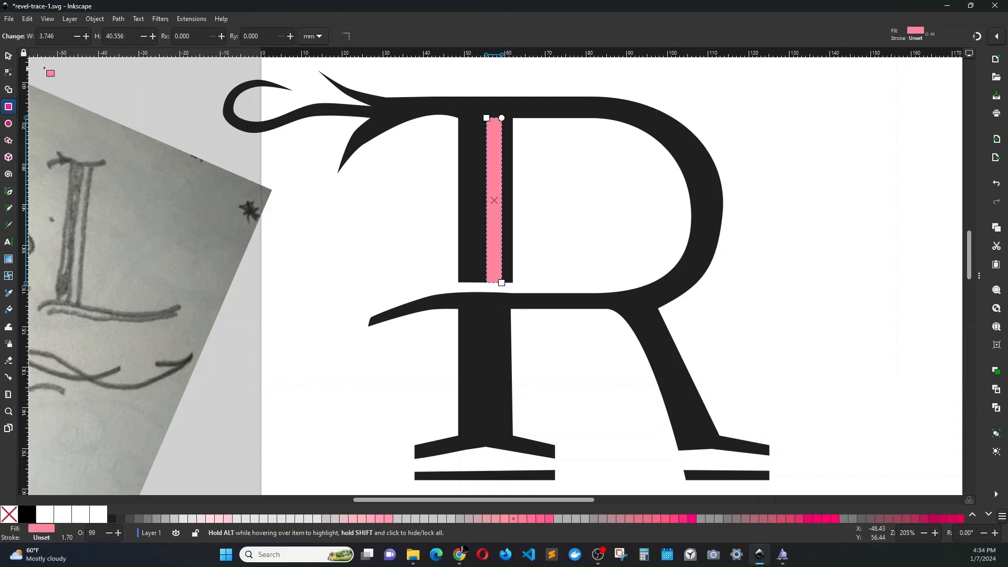
Try to subtract the pink rectangle from the R, then undo the subtraction.
click(8, 57)
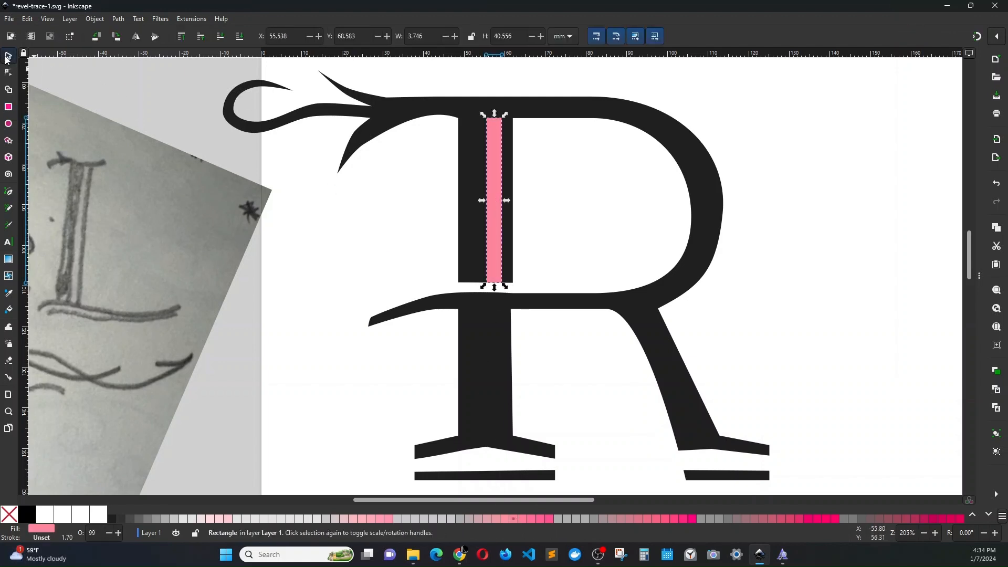
shift+click(530, 102)
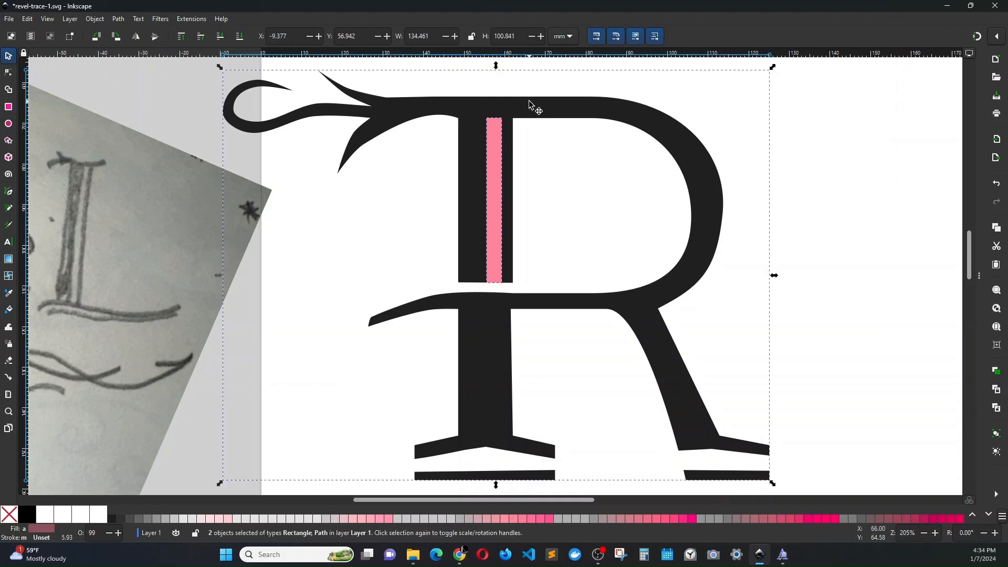
key(ctrl+minus)
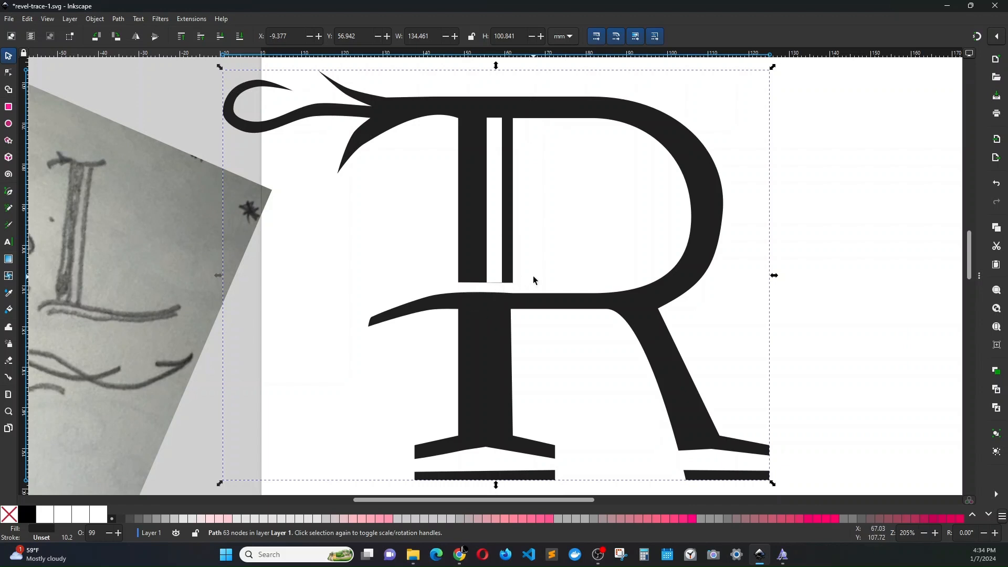
key(ctrl+z)
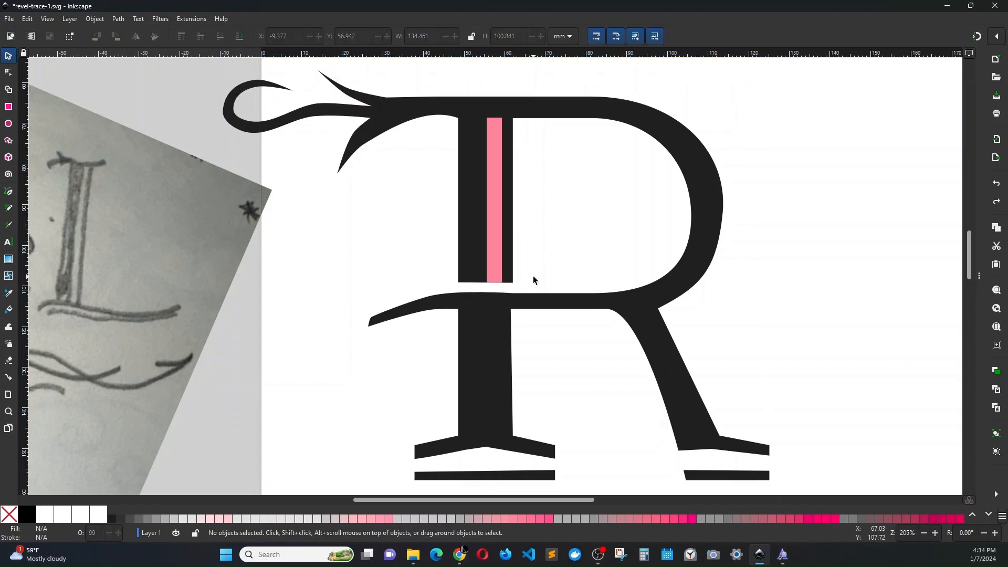
Extend the pink rectangle downward to about 41.3 mm high, past the upper stem's end, and subtract it from the R.
click(498, 225)
drag(495, 291, 495, 295)
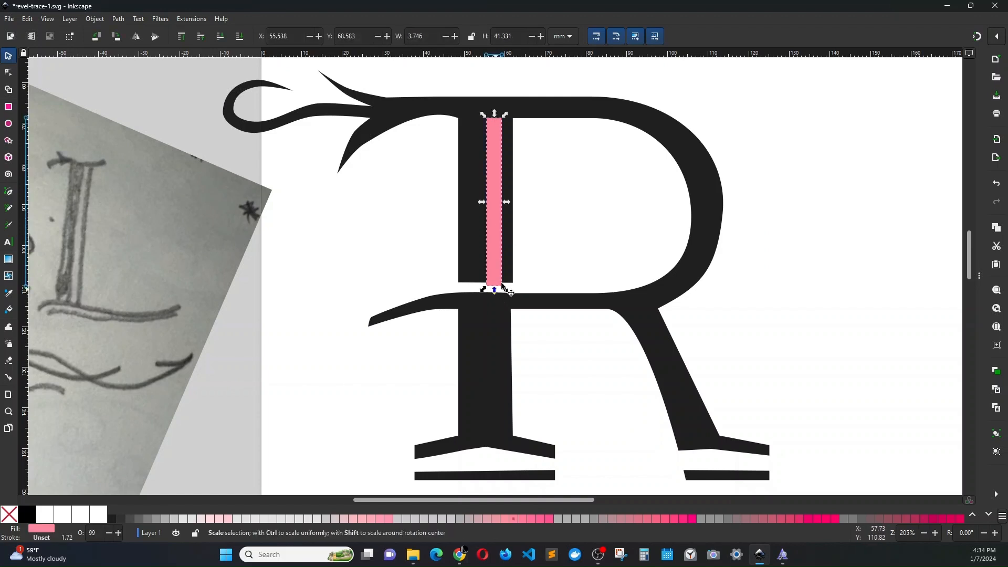
shift+click(598, 106)
key(ctrl+minus)
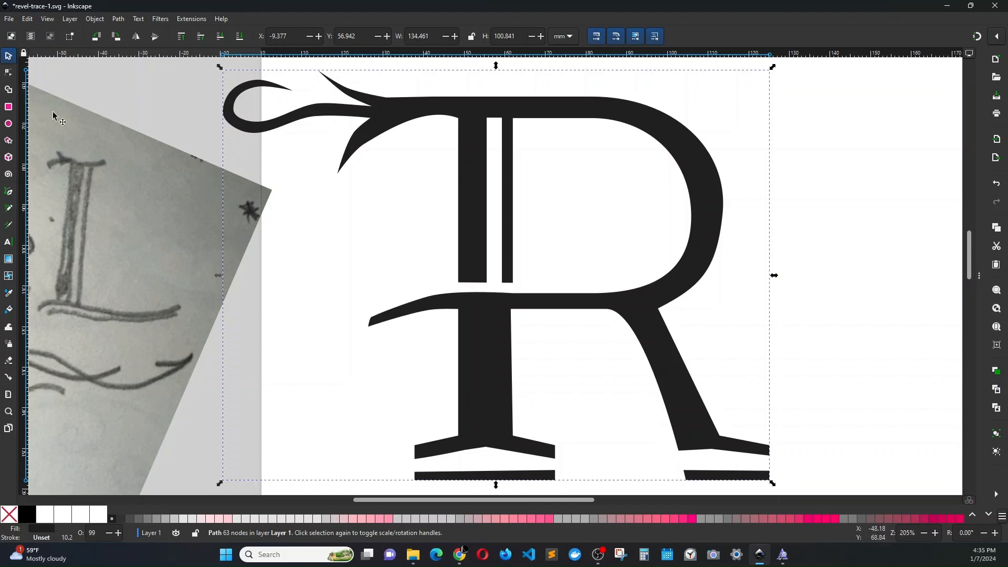
Draw a pink rectangle about 6.5 by 40.4 mm over the wide left part of the R's upper stem.
click(8, 107)
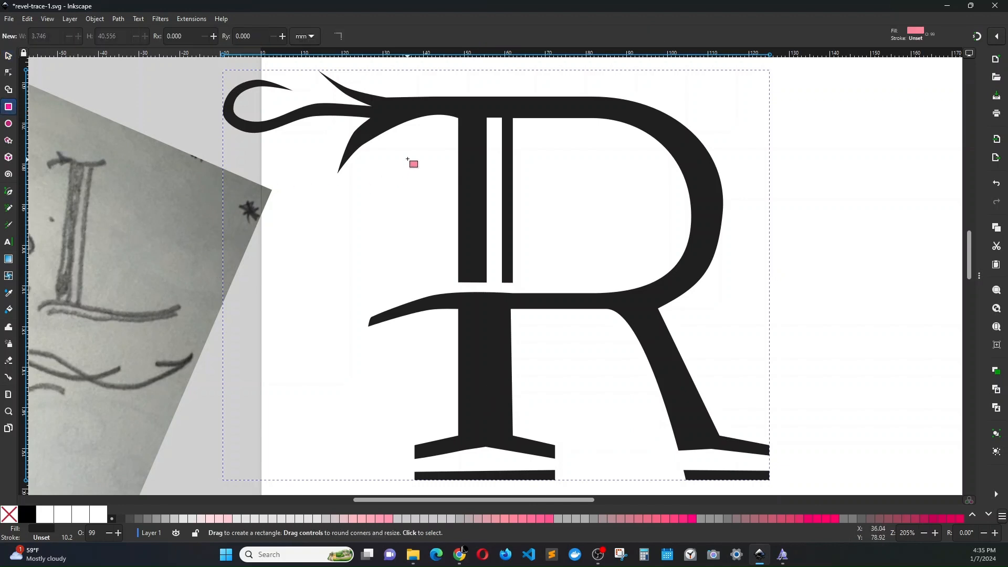
drag(462, 120, 489, 283)
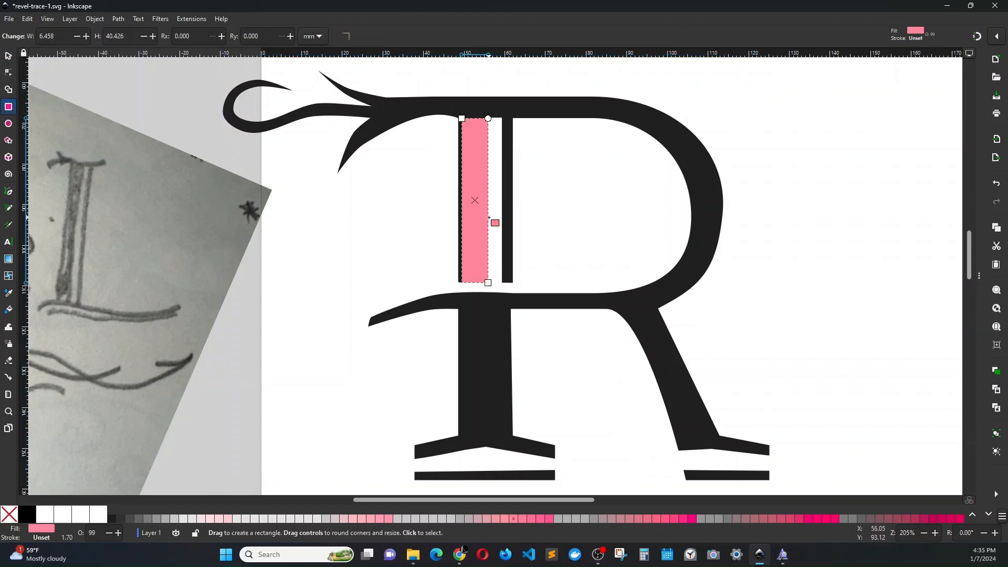
scroll(489, 219, up, 2)
scroll(495, 129, up, 4)
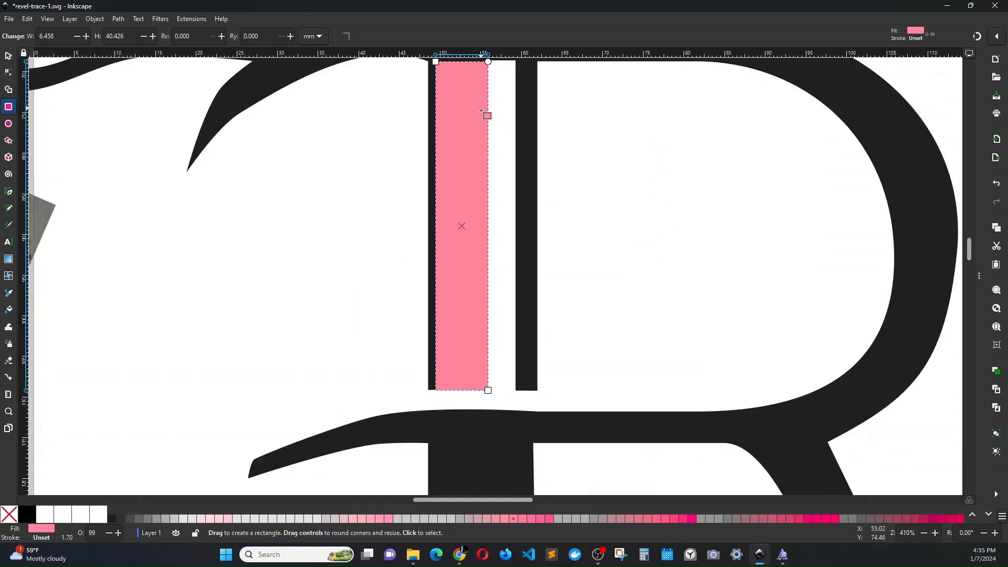
Resize the new rectangle to about 8.8 by 40.6 mm, insetting its left edge and extending it across the gap to the thin right strip.
click(9, 58)
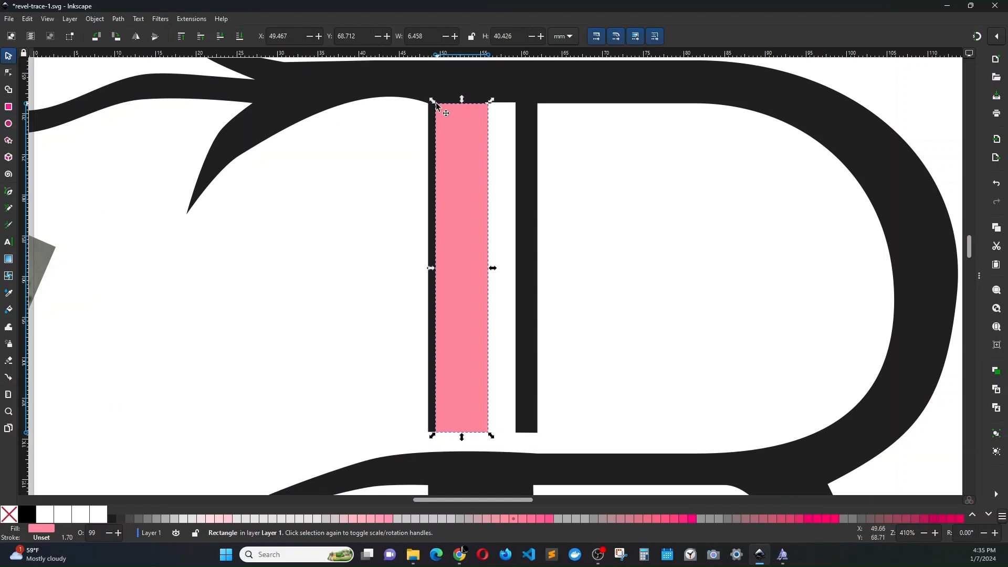
drag(434, 103, 440, 104)
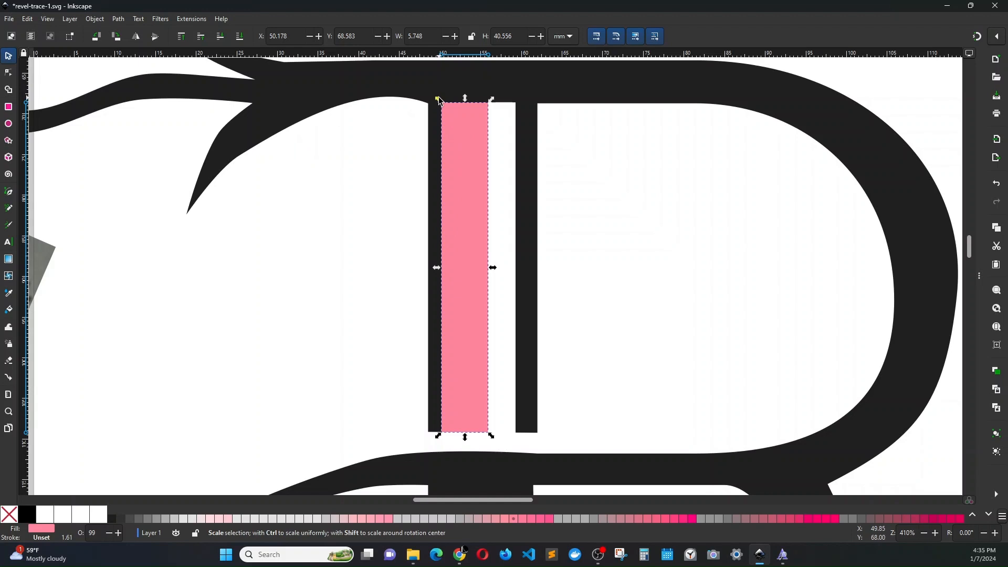
drag(442, 104, 445, 103)
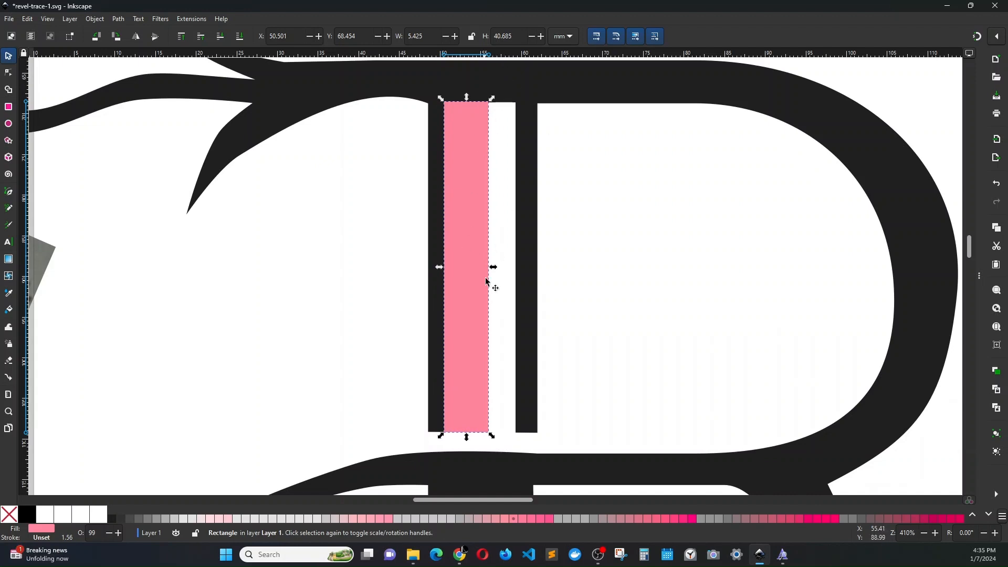
drag(495, 269, 523, 270)
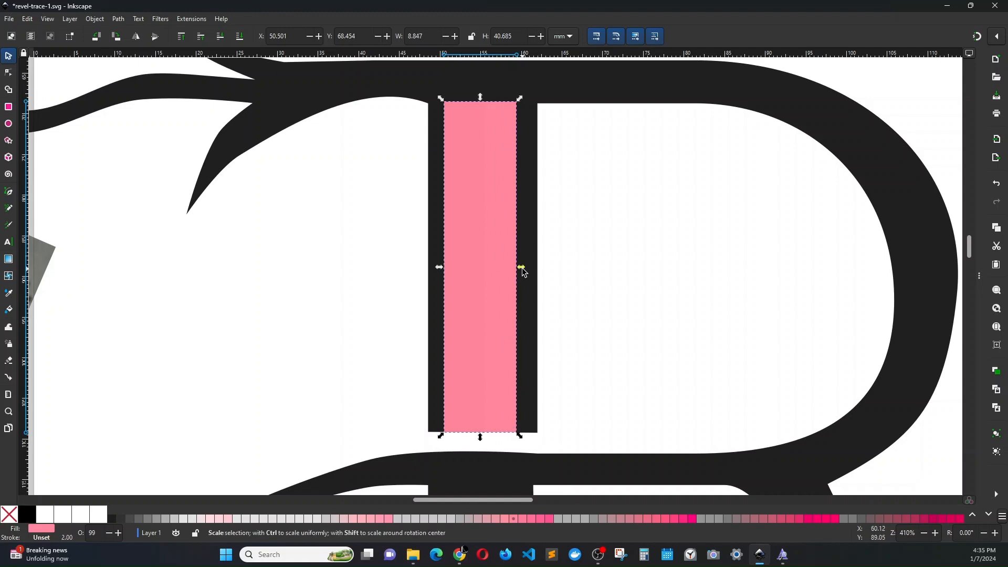
mouse_move(479, 100)
mouse_down()
mouse_move(480, 83)
mouse_move(479, 95)
mouse_up()
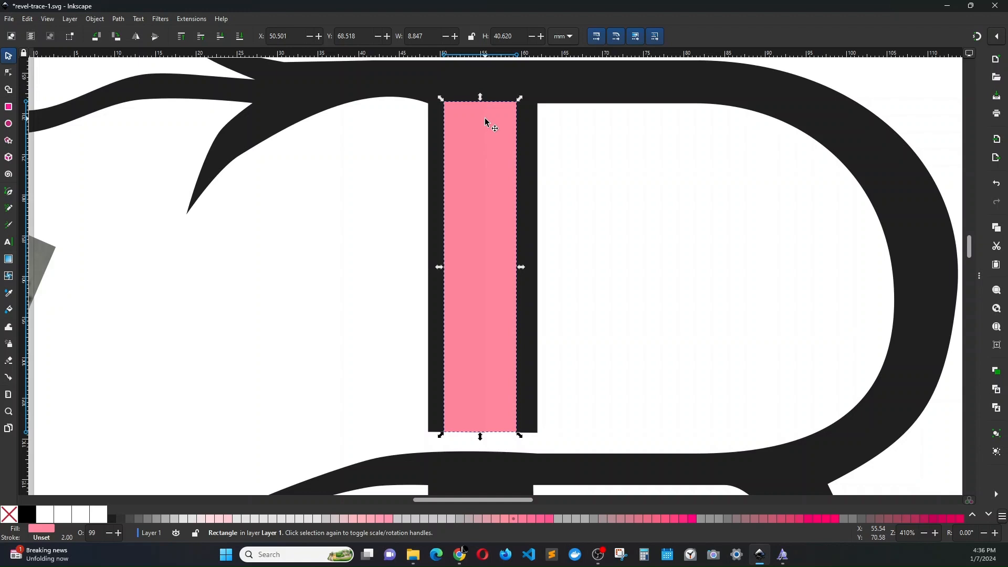
Apply a horizontal linear gradient from pink to near-black across the rectangle on the stem.
click(9, 261)
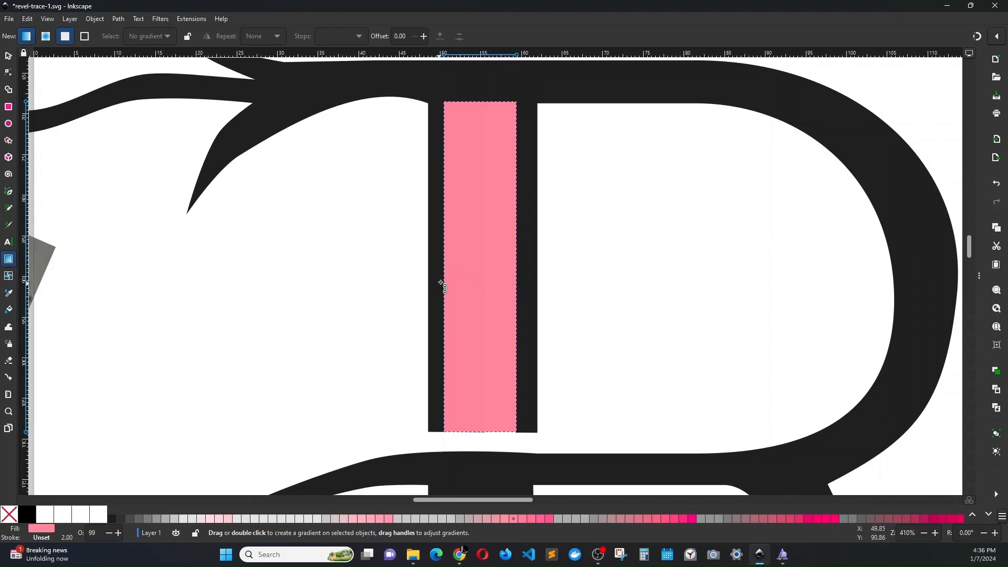
drag(450, 283, 515, 278)
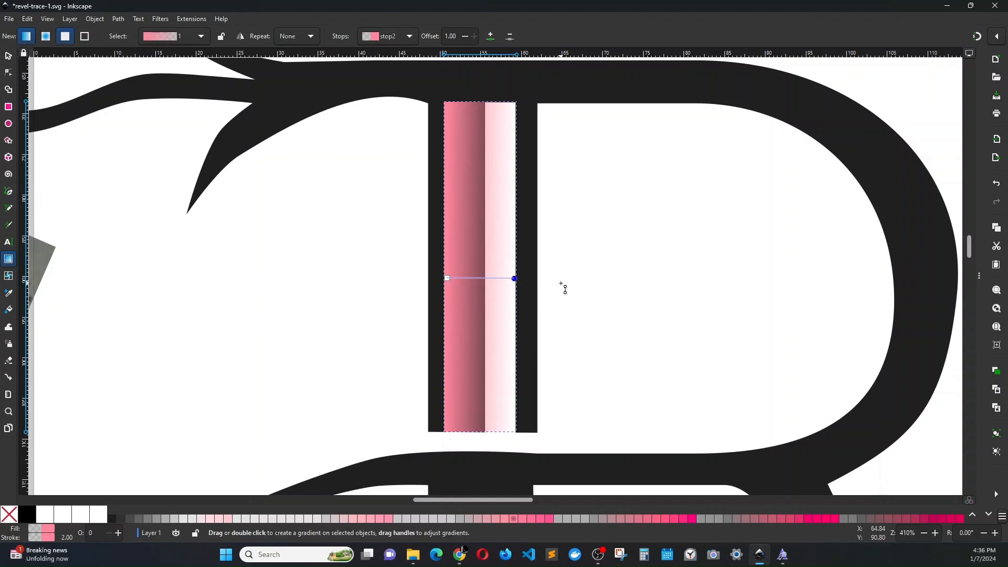
click(112, 518)
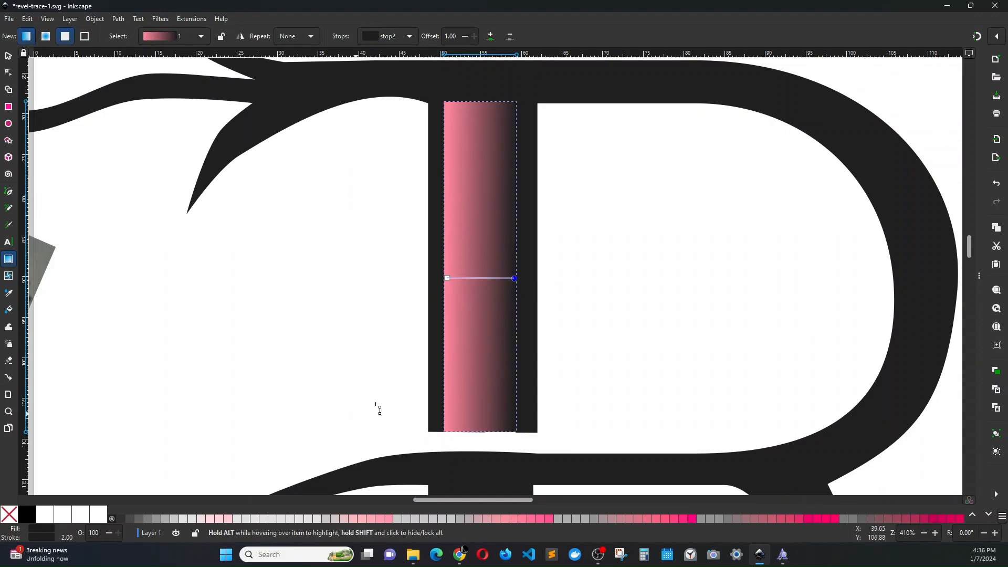
Move the rectangle off the stem to its left and replace its fill with a horizontal gradient from grey to transparent.
click(8, 56)
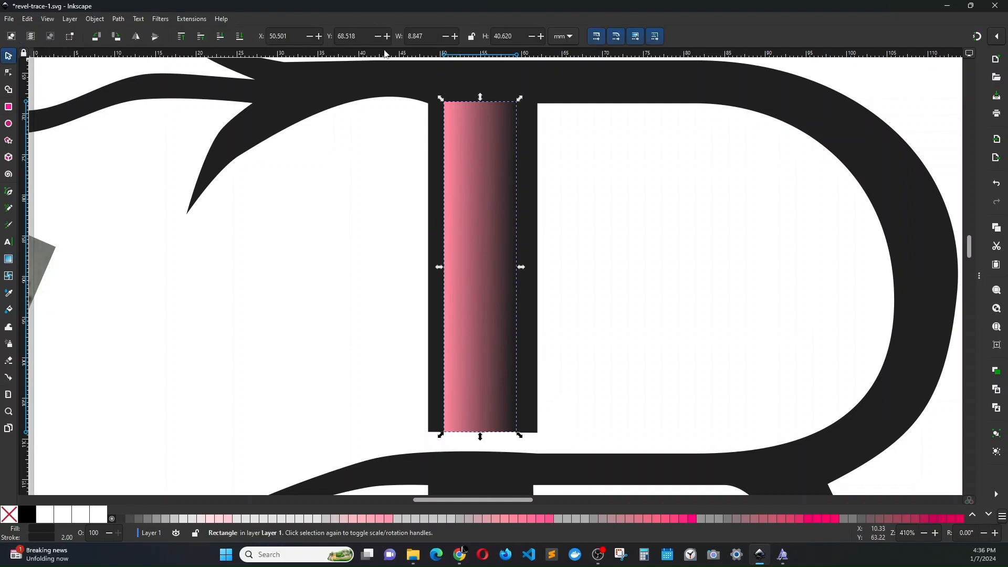
drag(470, 349, 328, 371)
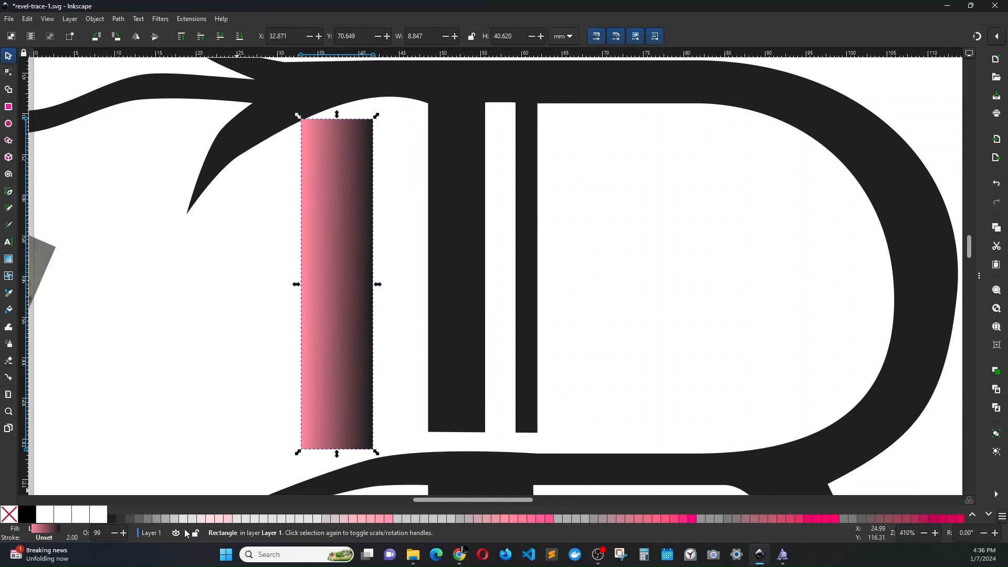
click(165, 521)
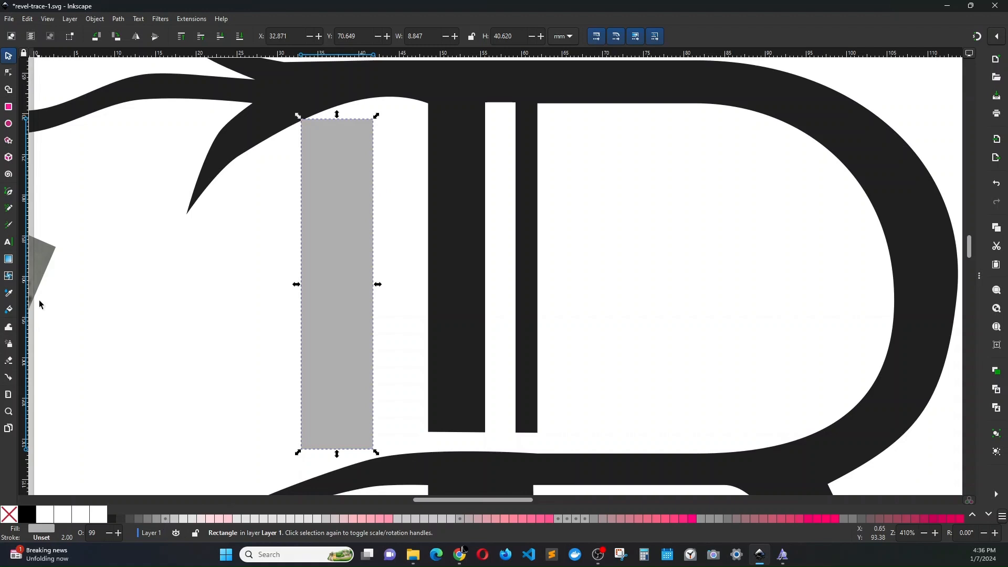
click(10, 259)
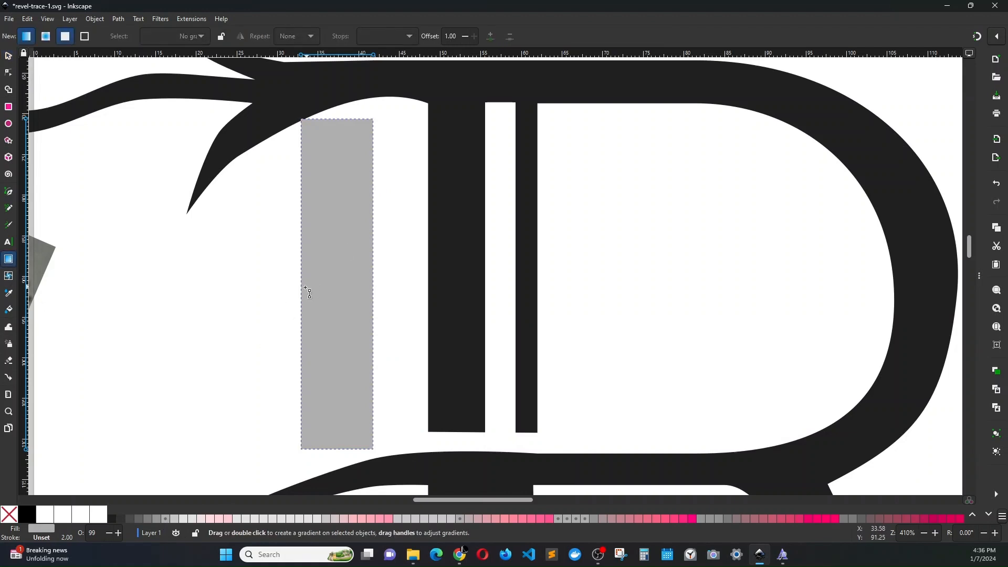
drag(301, 289, 354, 290)
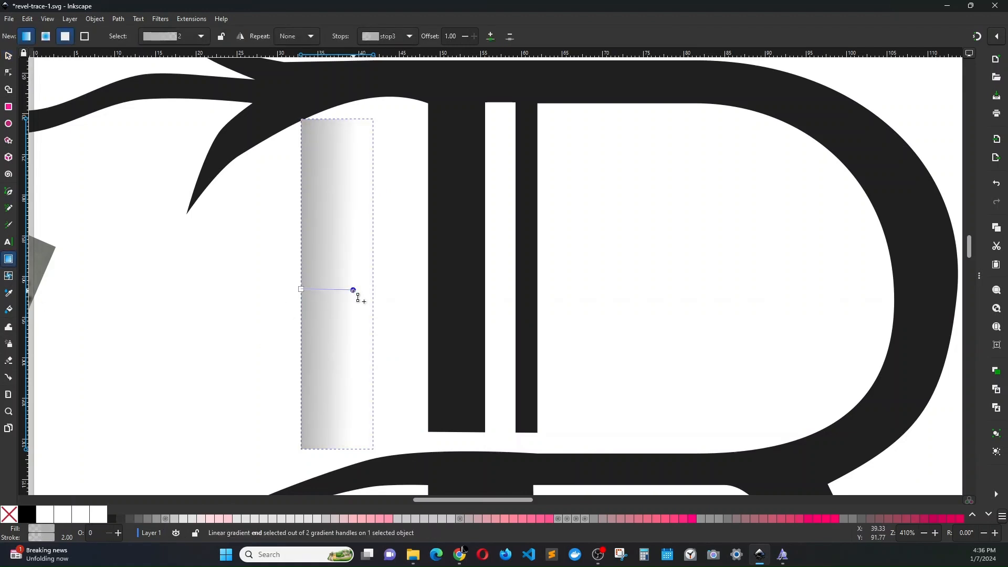
Place the gradient rectangle back over the stem's gap and resize it to about 7.5 by 40.4 mm.
click(8, 56)
drag(346, 262, 483, 244)
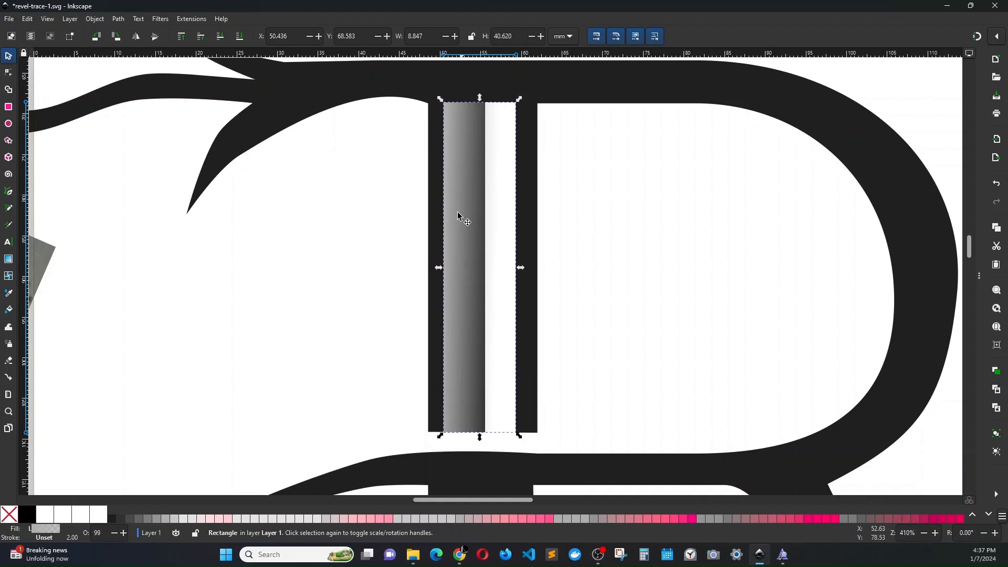
mouse_move(482, 436)
mouse_down()
mouse_move(486, 394)
mouse_move(484, 434)
mouse_up()
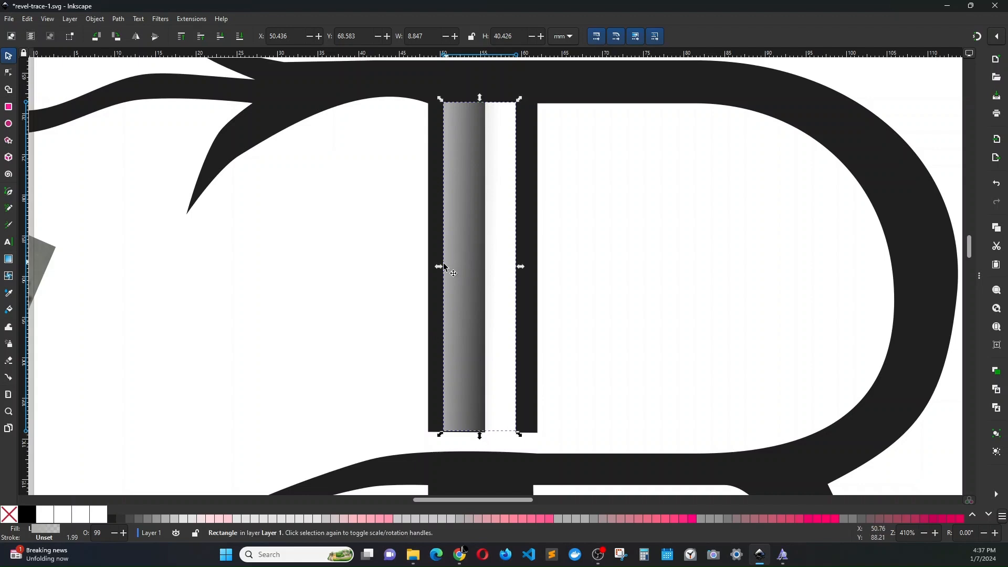
mouse_move(440, 268)
mouse_down()
mouse_move(482, 270)
mouse_move(452, 268)
mouse_up()
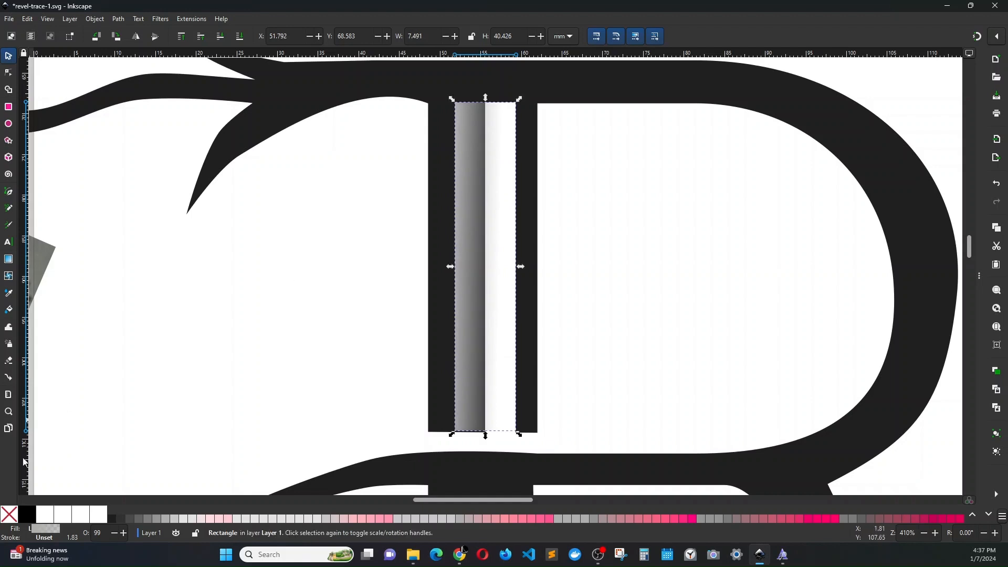
Recolour the stem rectangle #1D1D1D and apply a horizontal linear gradient that fades it to transparent toward the right.
click(112, 523)
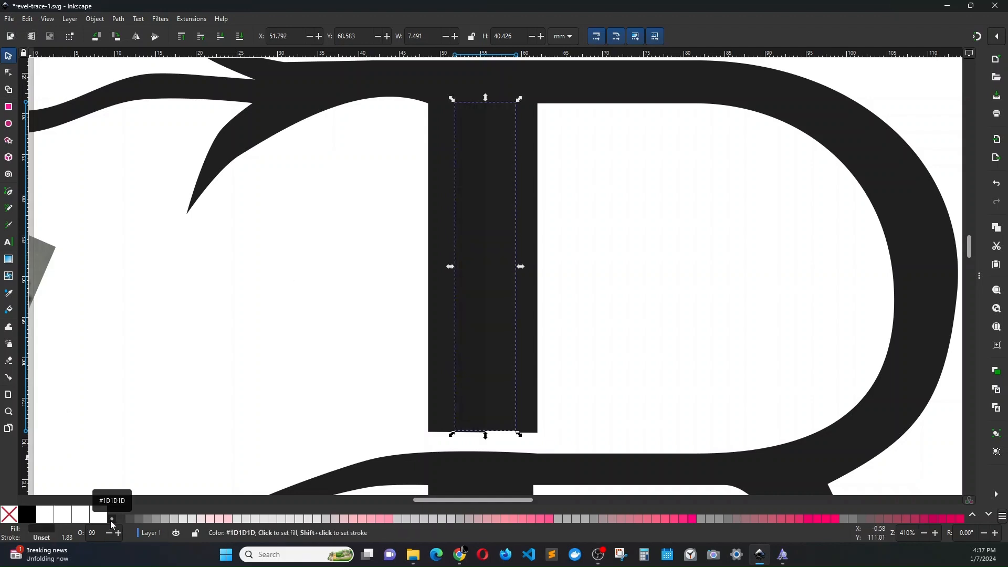
click(8, 259)
drag(466, 270, 505, 267)
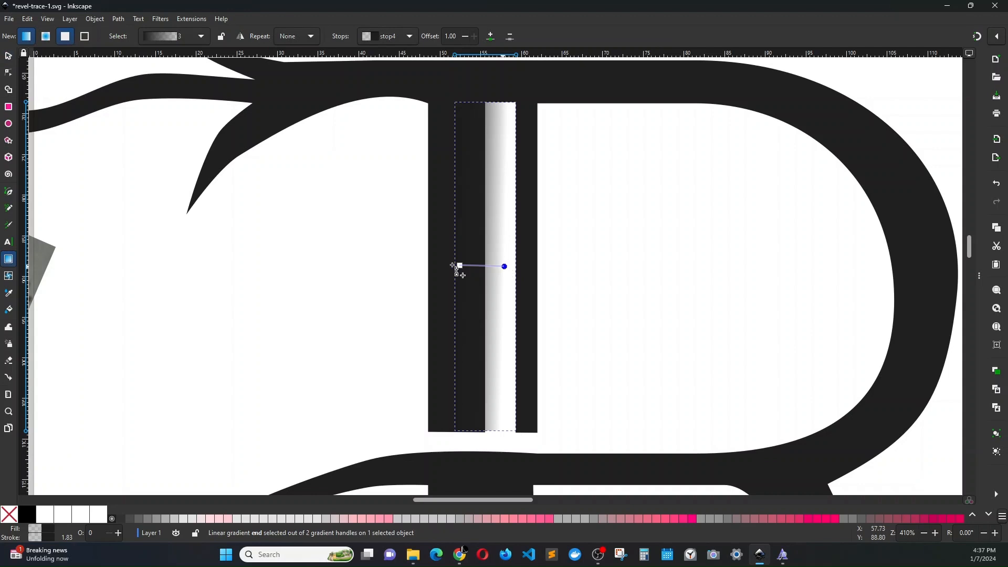
click(8, 54)
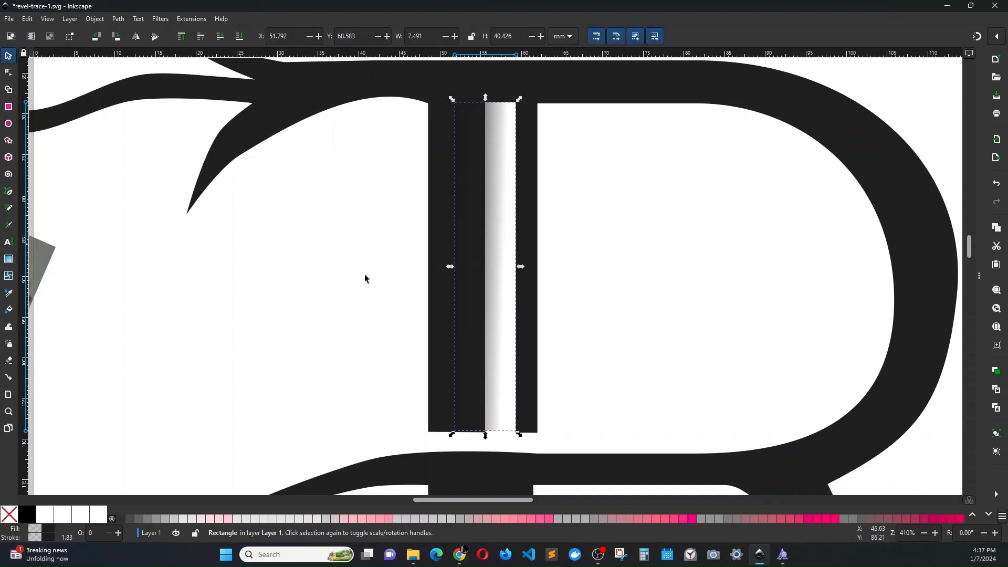
Move the gradient rectangle rightward to line up with the stem's gap and narrow it to about 4.4 mm wide.
drag(473, 300, 496, 301)
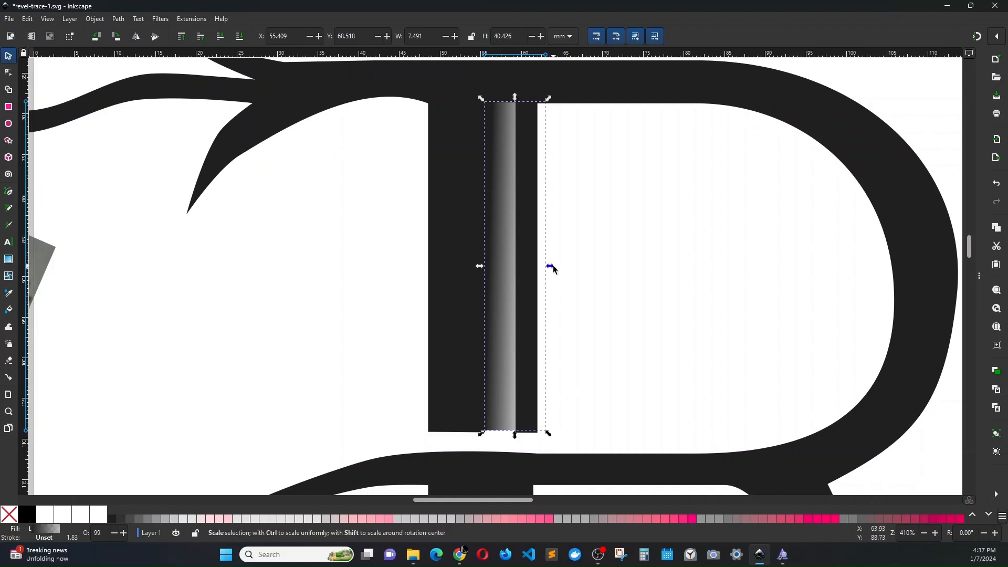
drag(550, 265, 527, 267)
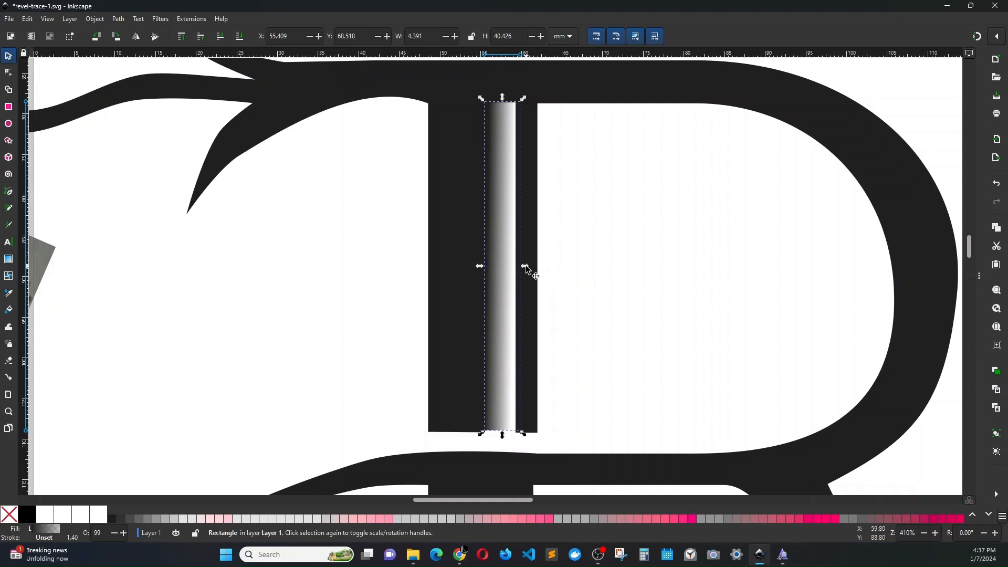
click(597, 313)
ctrl+scroll(597, 313, down, 3)
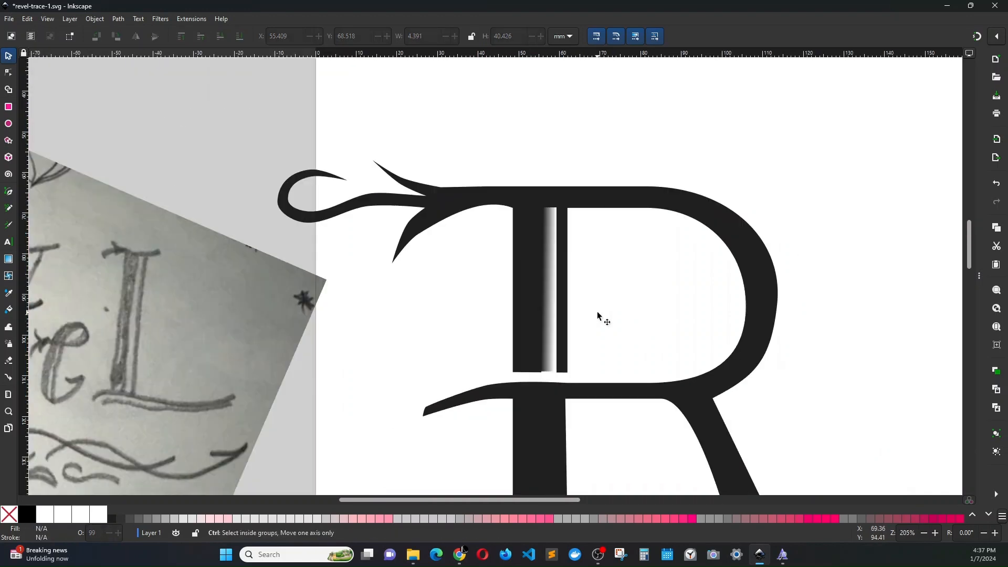
ctrl+scroll(594, 311, down, 2)
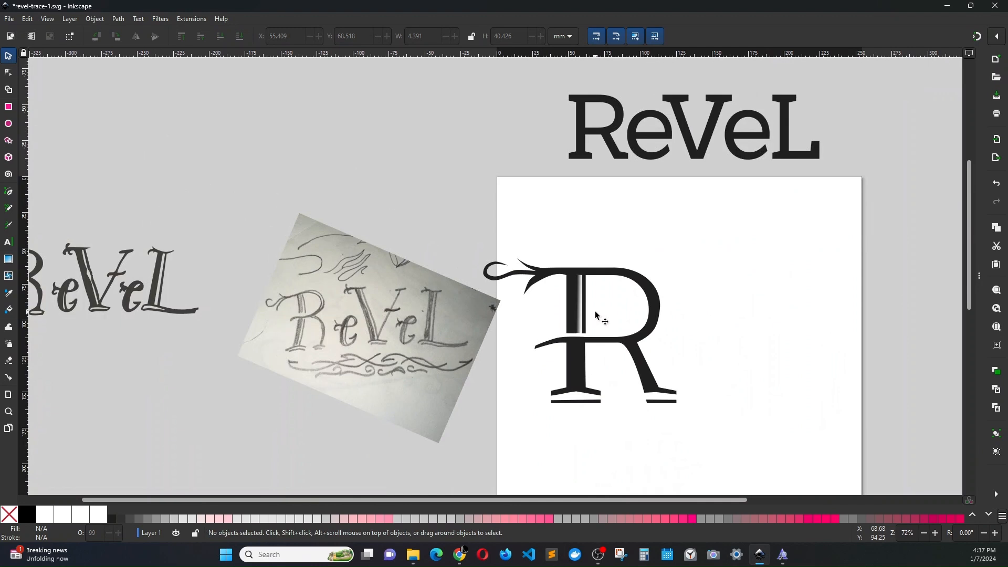
Shift the two inner-edge nodes of the upper stem's left bar leftward to about X 50.63 mm, thinning the bar.
ctrl+scroll(573, 317, up, 5)
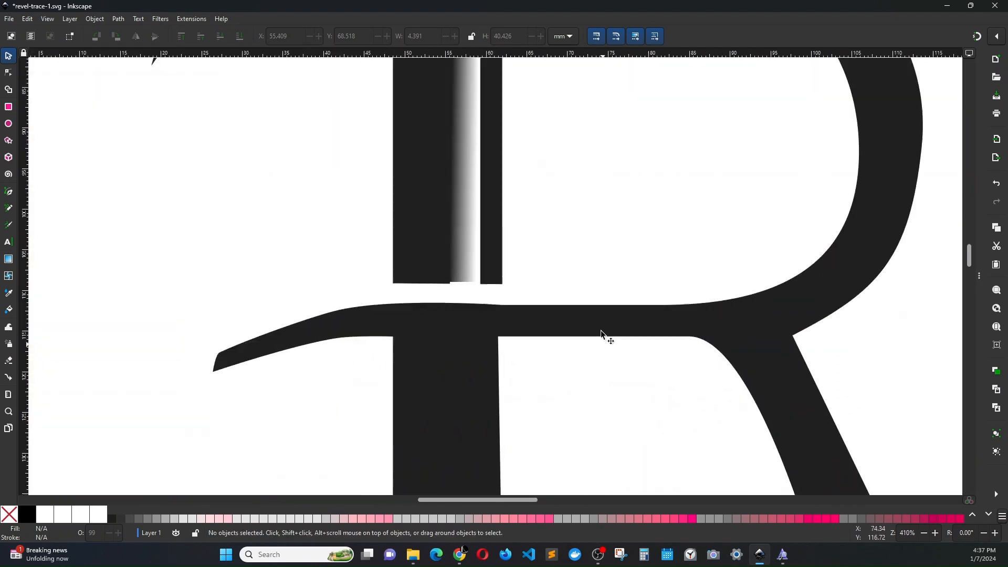
click(9, 72)
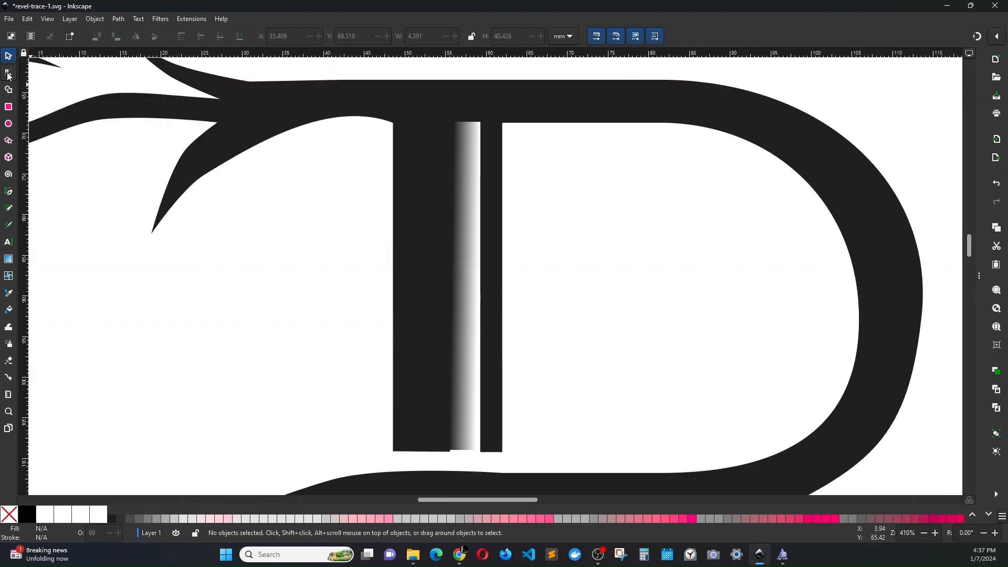
click(413, 244)
click(450, 122)
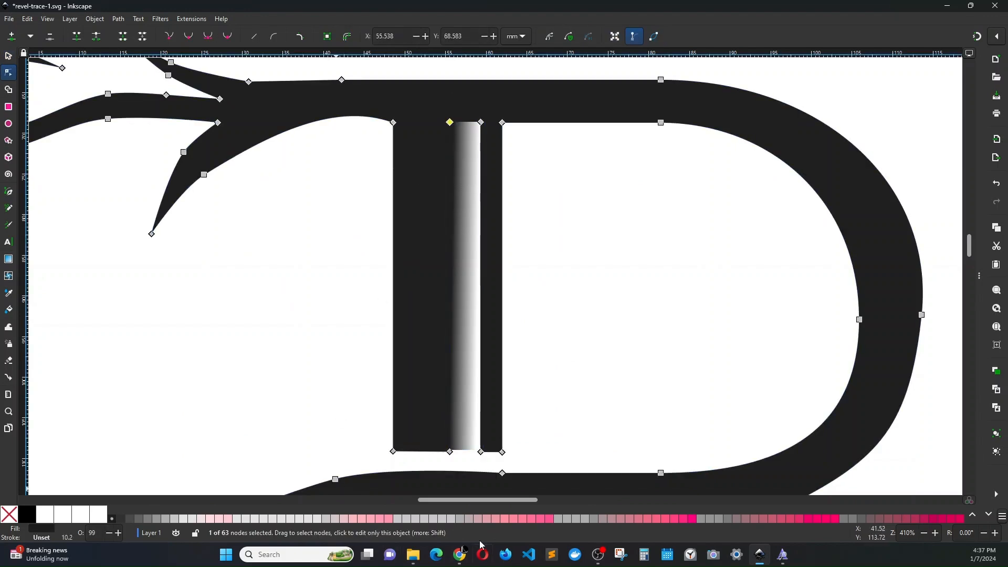
click(452, 446)
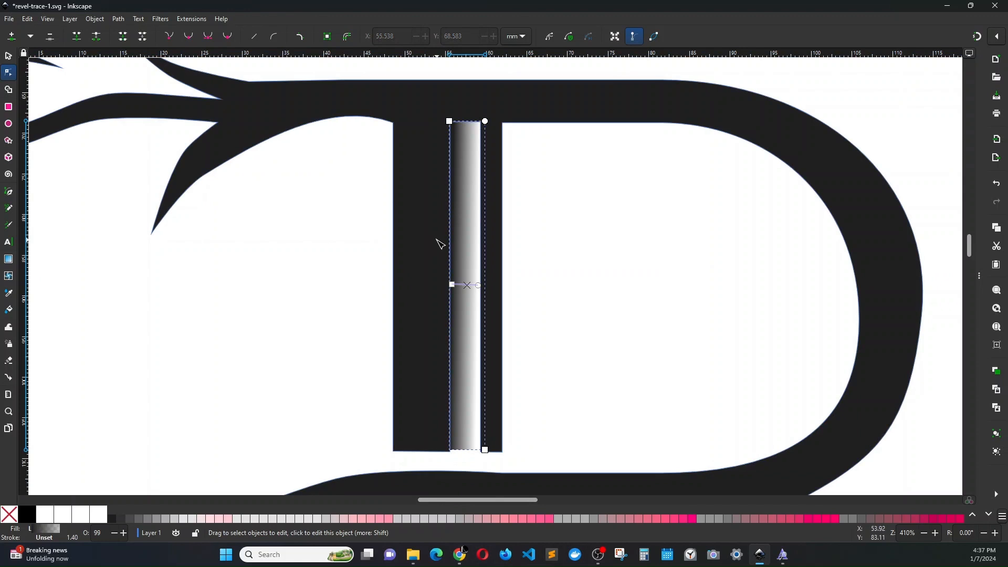
click(450, 124)
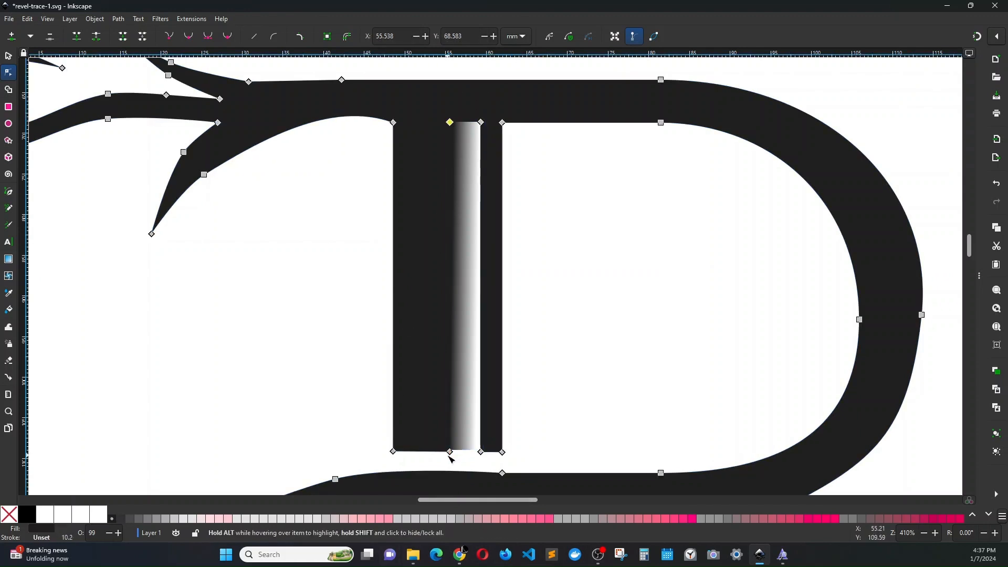
shift+click(450, 452)
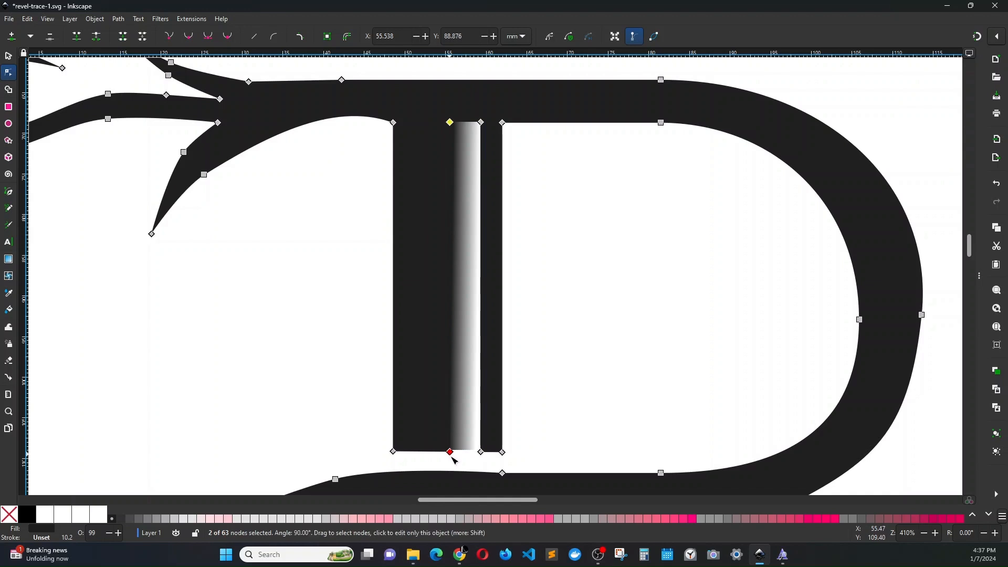
drag(452, 458, 411, 453)
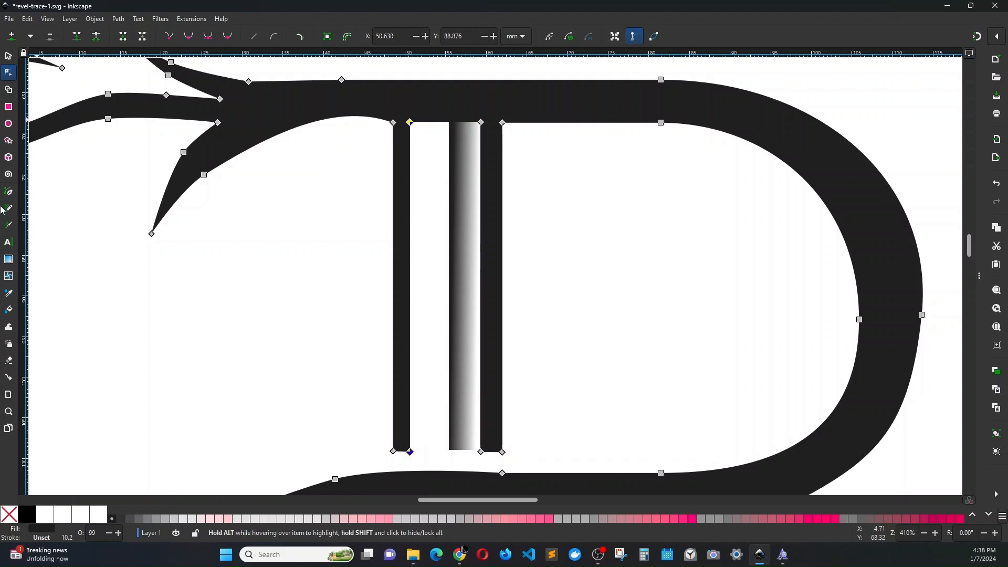
Stretch the gradient rectangle to about 9.75 by 40.7 mm so it fills the widened gap in the upper stem.
click(8, 58)
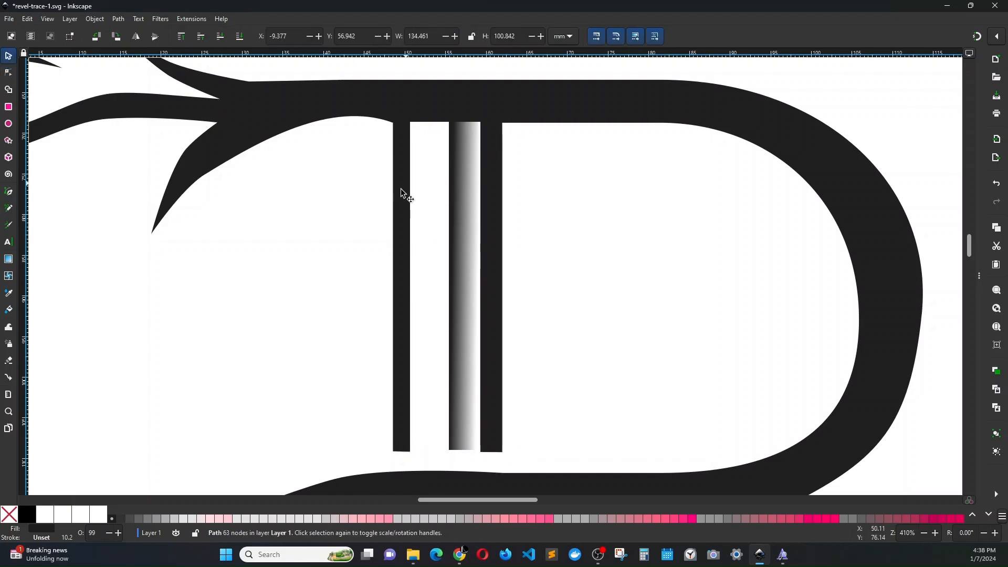
click(466, 249)
drag(443, 285, 403, 287)
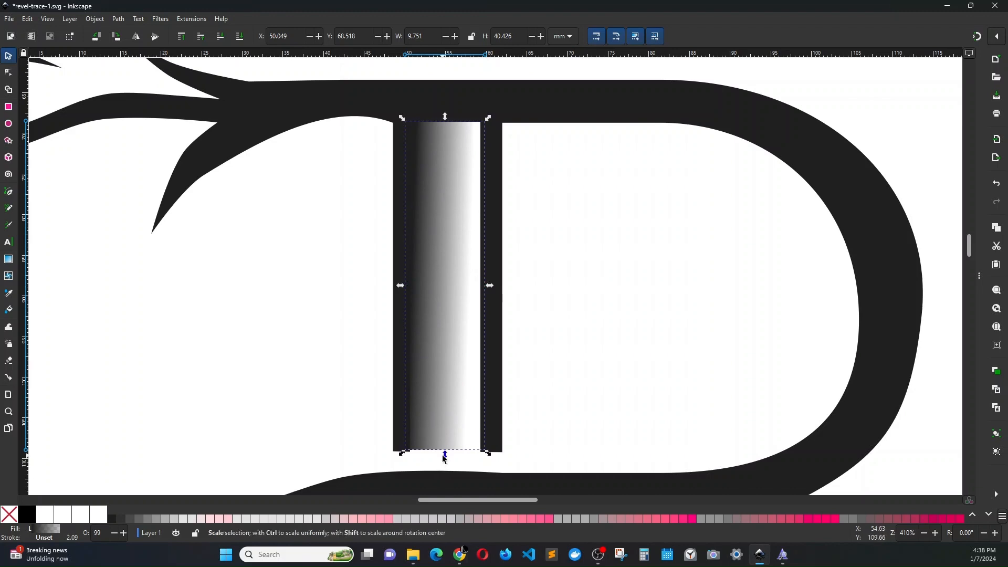
drag(445, 456, 442, 456)
click(544, 323)
scroll(544, 323, down, 2)
scroll(553, 325, down, 2)
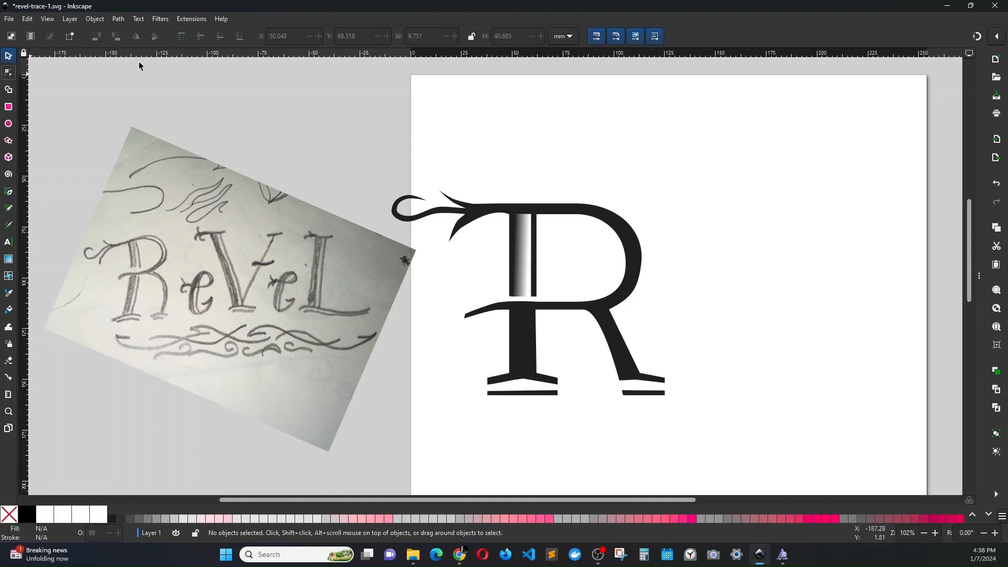
Move the nodes of the curled loop on the R's upper-left flourish about 2.8 mm toward the letter.
click(416, 221)
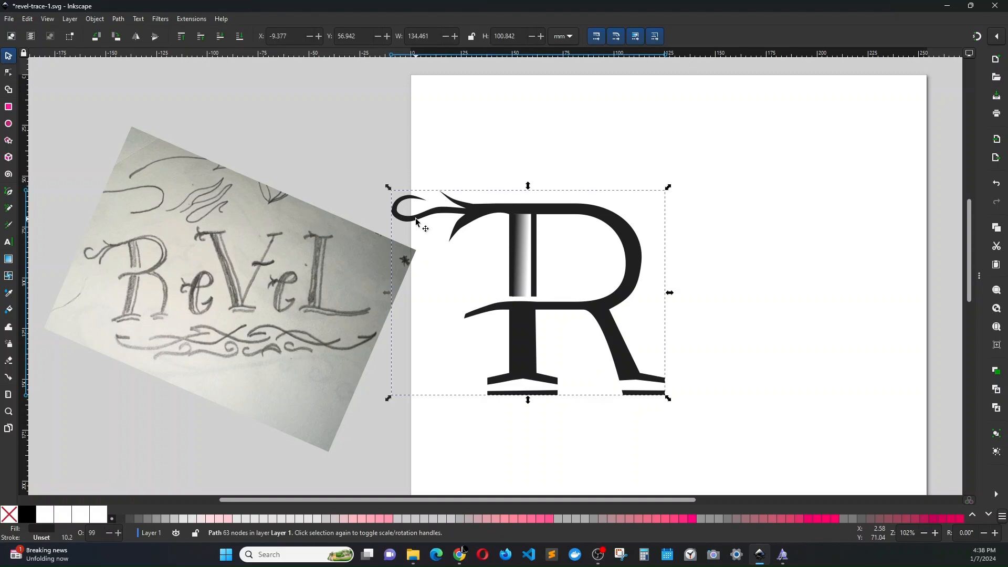
click(8, 72)
drag(366, 177, 417, 218)
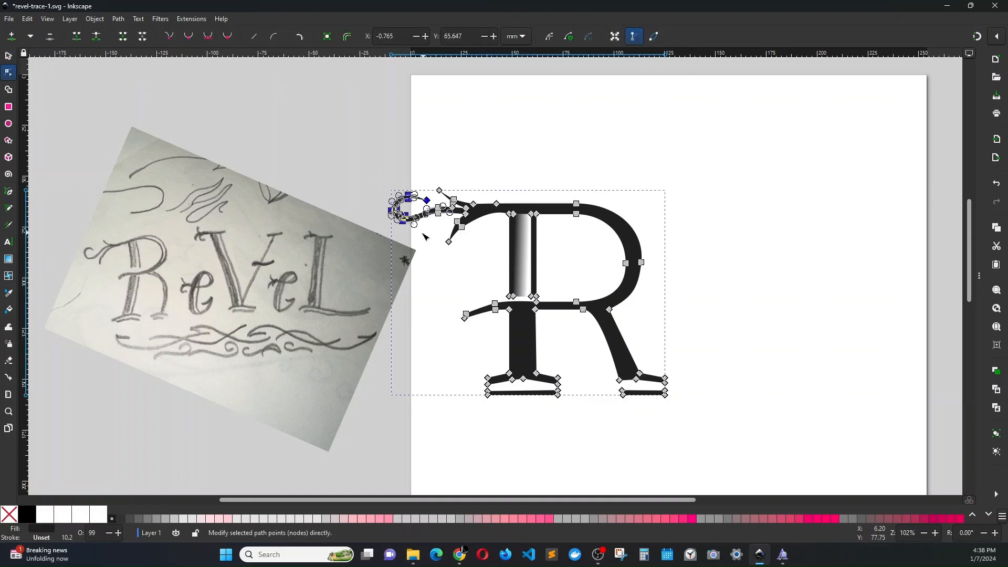
scroll(428, 237, up, 3)
scroll(429, 237, up, 1)
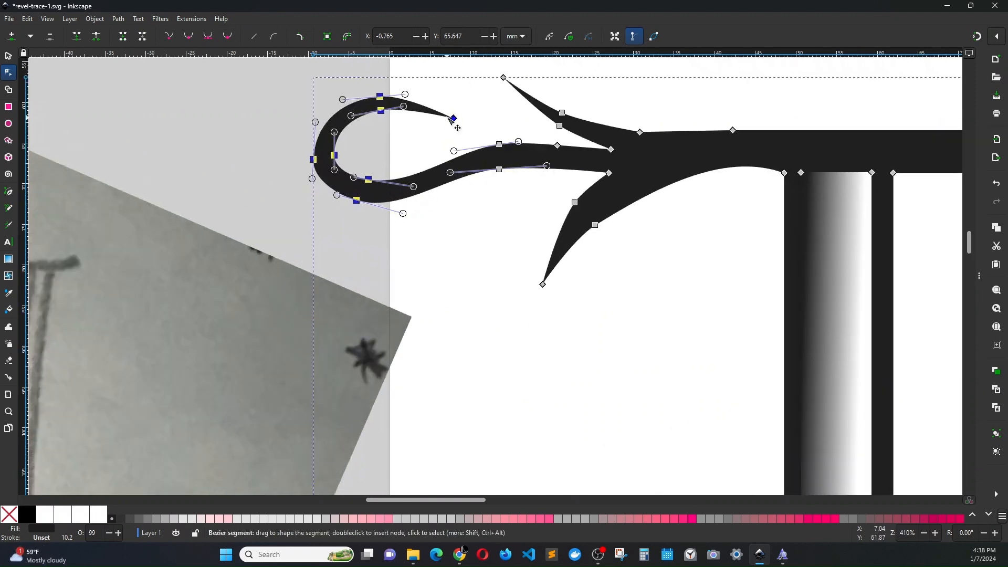
drag(455, 120, 477, 116)
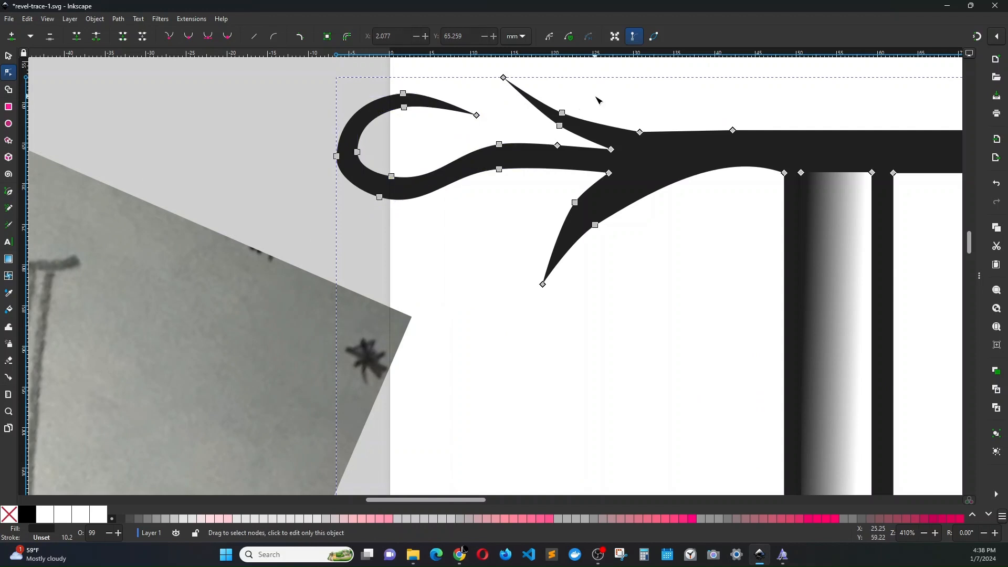
click(475, 300)
ctrl+scroll(477, 298, down, 4)
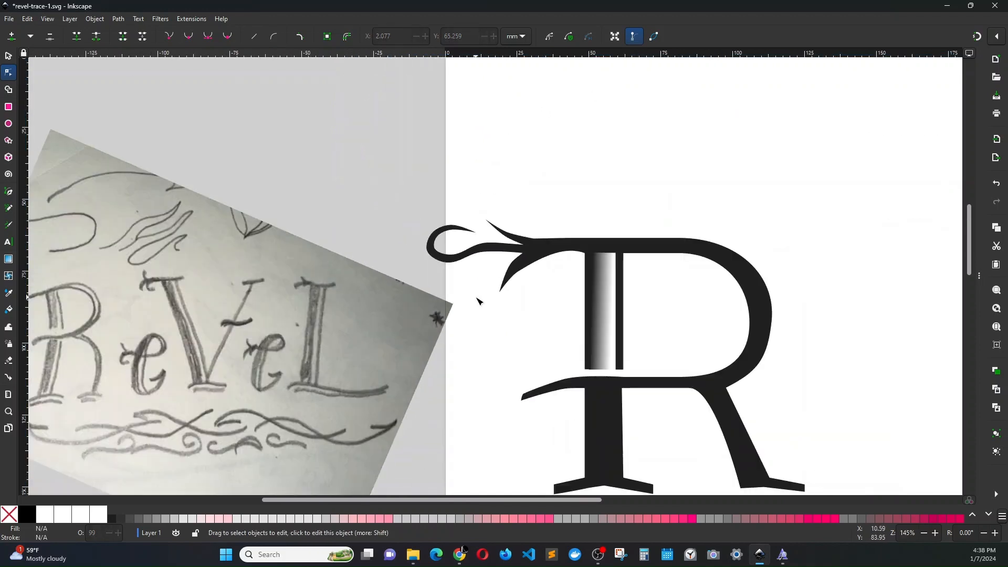
Duplicate the stem's gradient rectangle and place the copy to the left of the lower stem.
scroll(446, 313, down, 4)
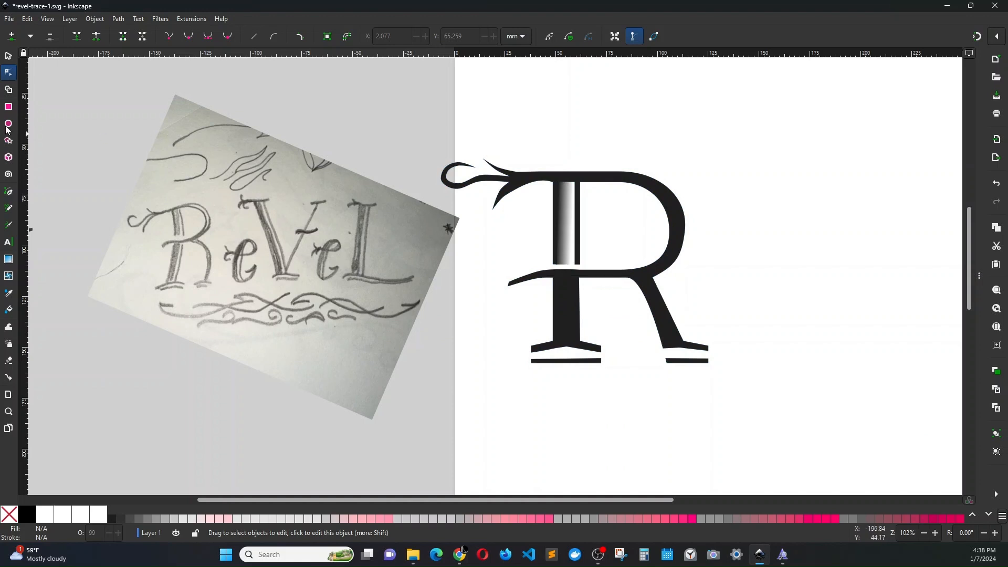
click(9, 57)
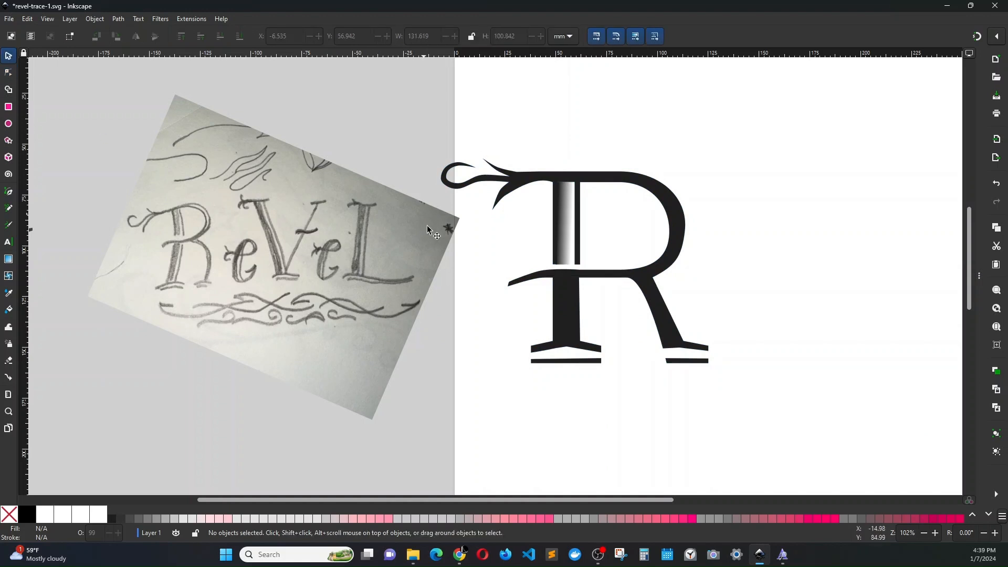
click(564, 233)
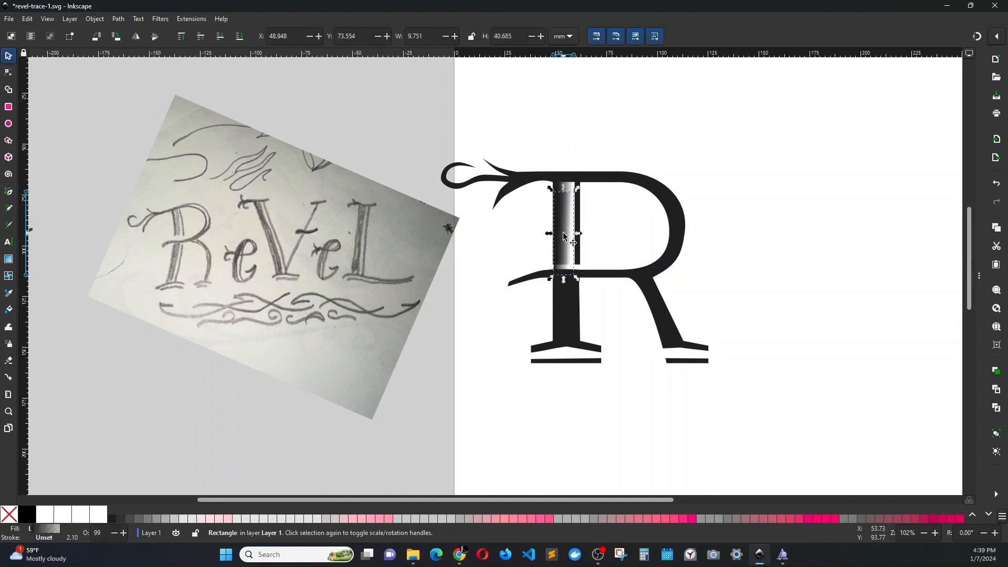
drag(563, 232, 497, 342)
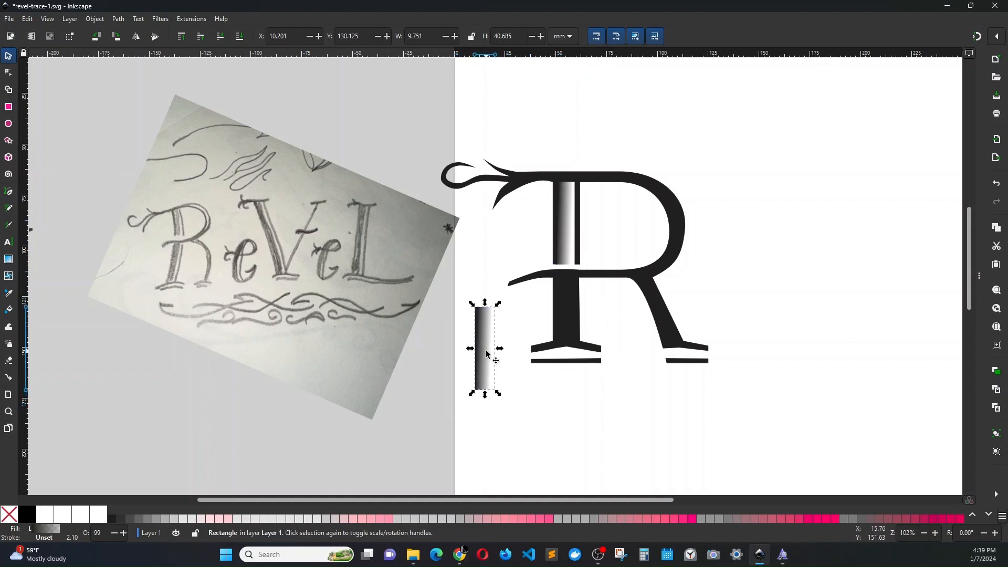
Draw a pink rectangle about 9.3 by 37.5 mm over the lower stem and subtract it from the letter R.
click(10, 110)
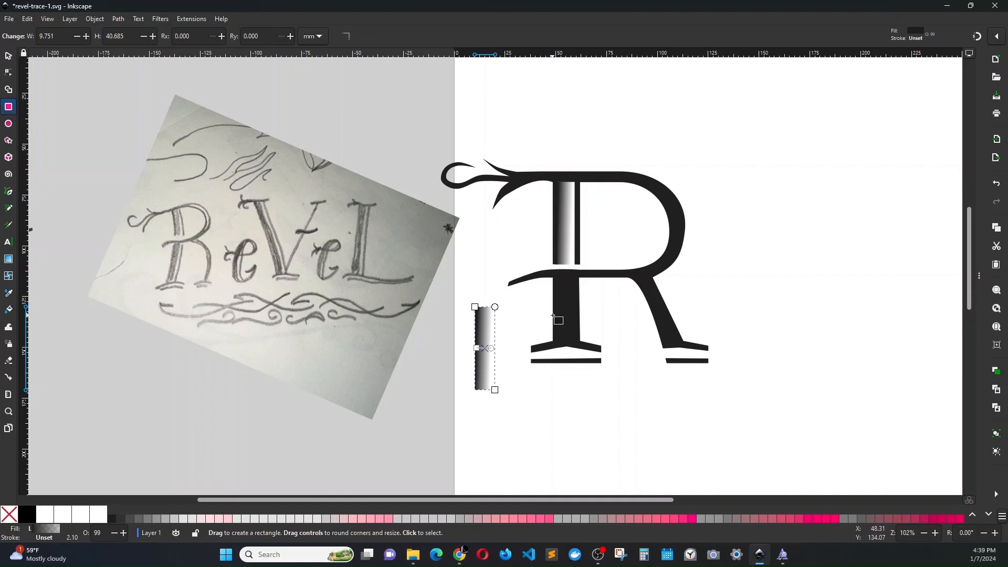
drag(560, 280, 575, 355)
drag(575, 355, 576, 354)
click(666, 519)
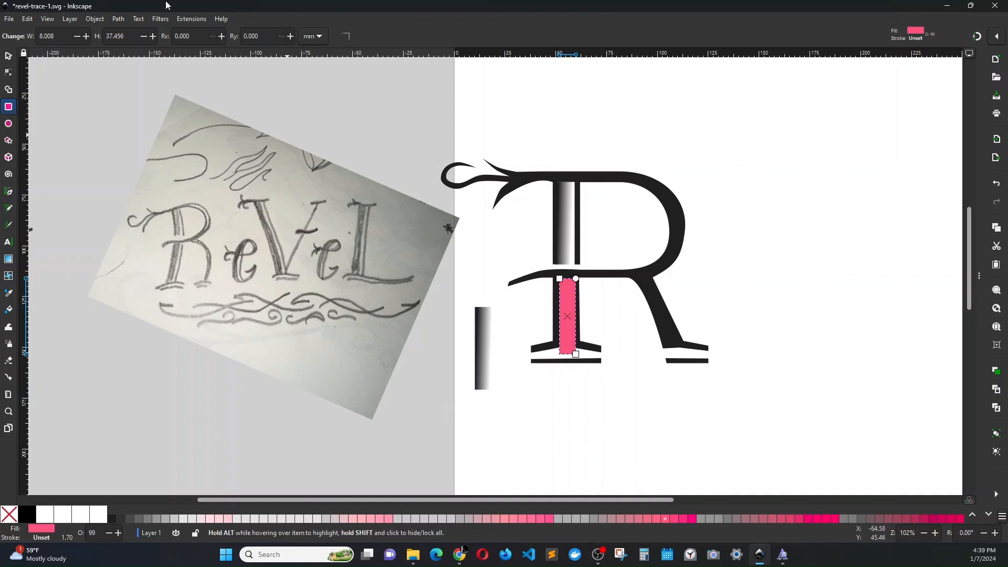
click(9, 57)
scroll(604, 301, up, 2)
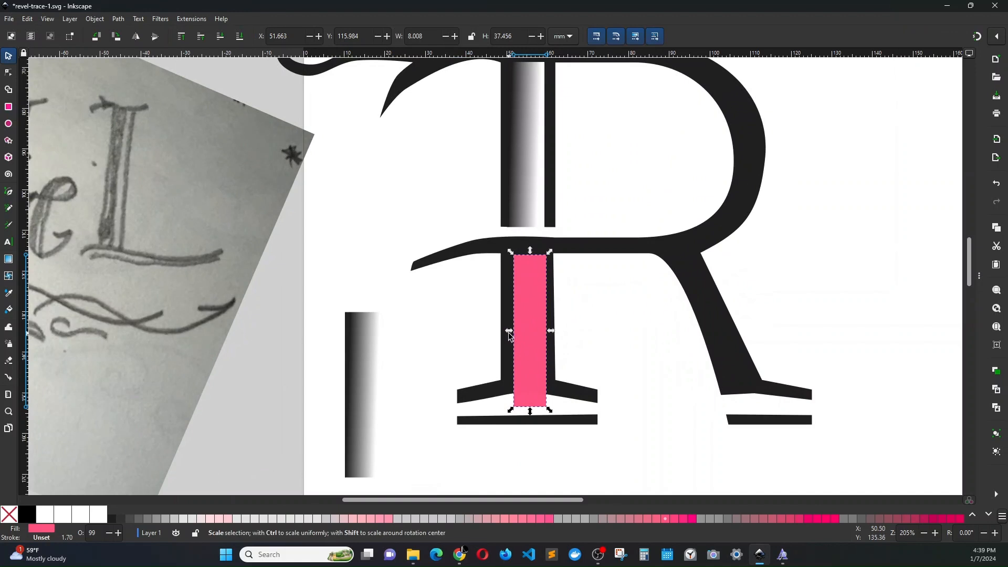
drag(510, 333, 504, 332)
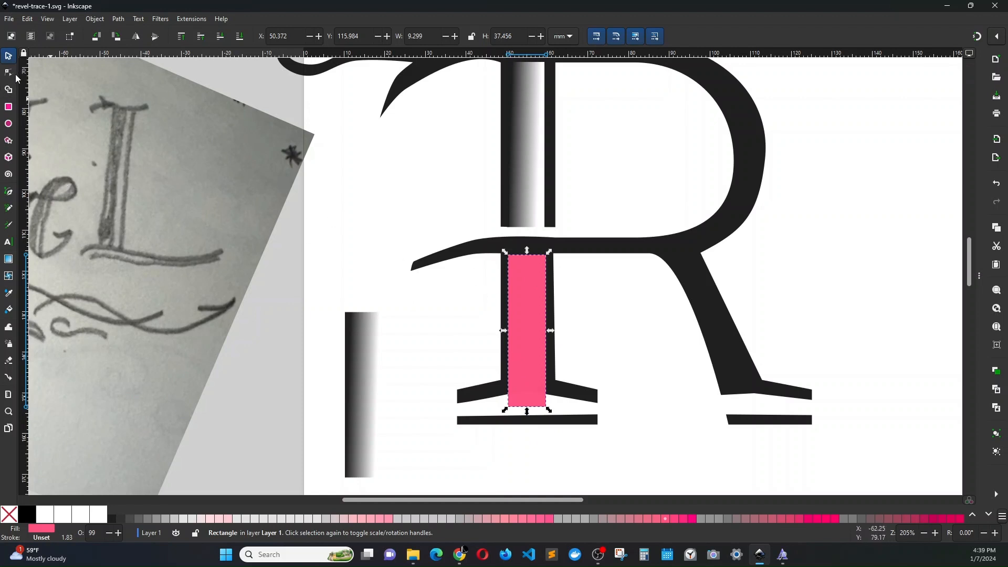
shift+click(709, 311)
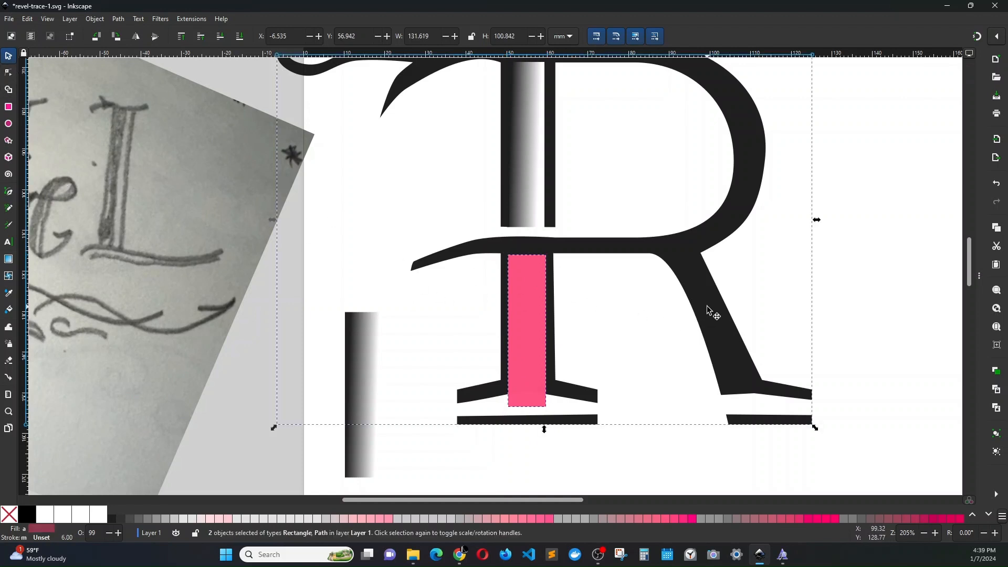
key(ctrl+minus)
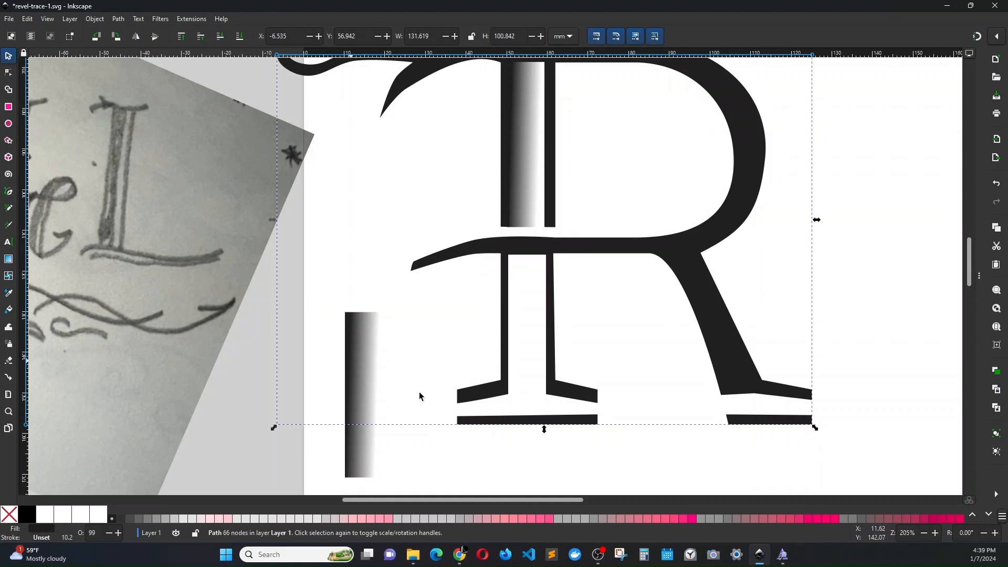
Place the copied gradient rectangle in the lower stem's gap and shorten it to about 34.7 mm high.
drag(357, 372, 521, 314)
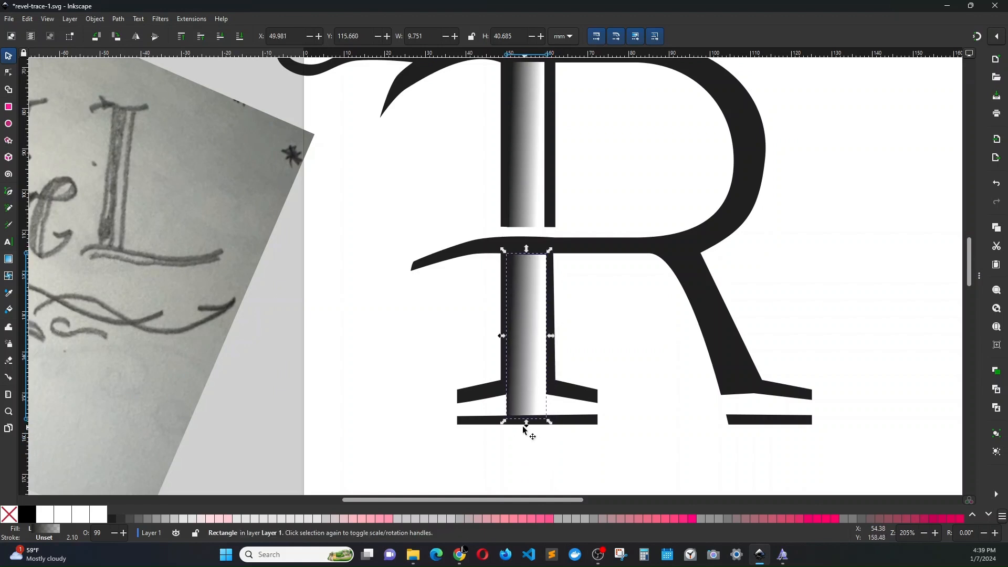
drag(526, 422, 530, 396)
click(579, 354)
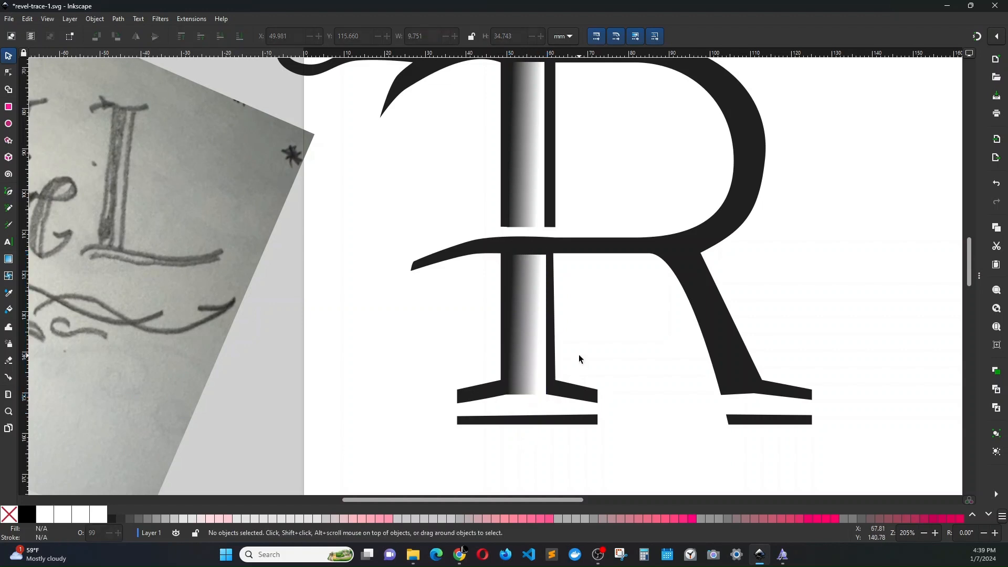
Move the lower-left corner node of the R's upper stem slightly down to Y 109.249 mm to level the stem's bottom edge.
scroll(518, 243, up, 5)
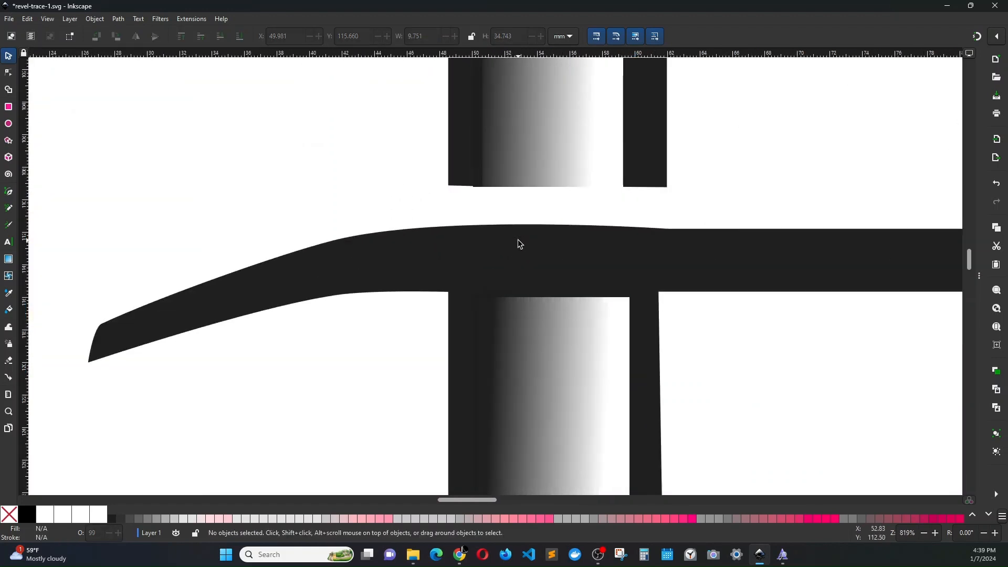
scroll(519, 243, up, 3)
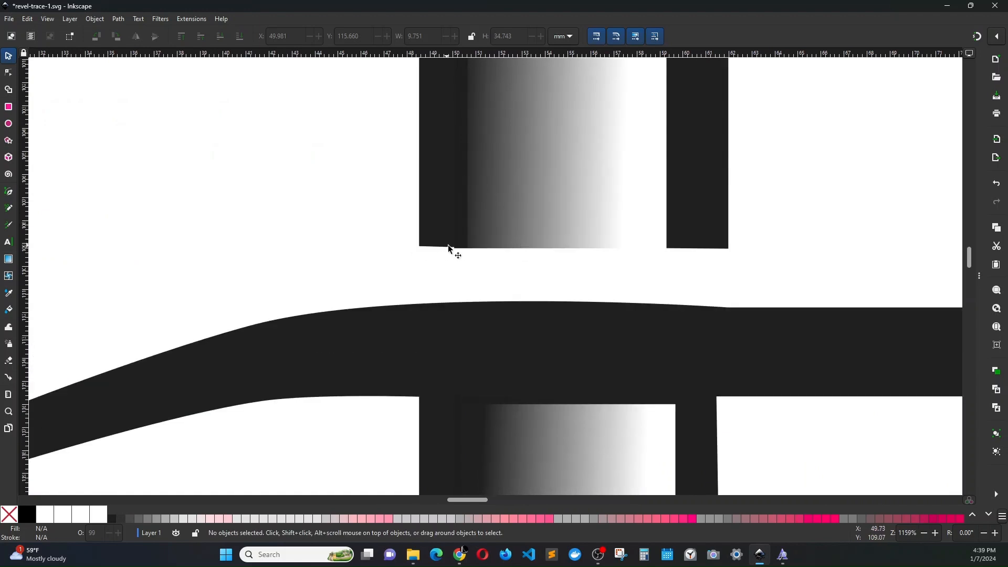
click(480, 234)
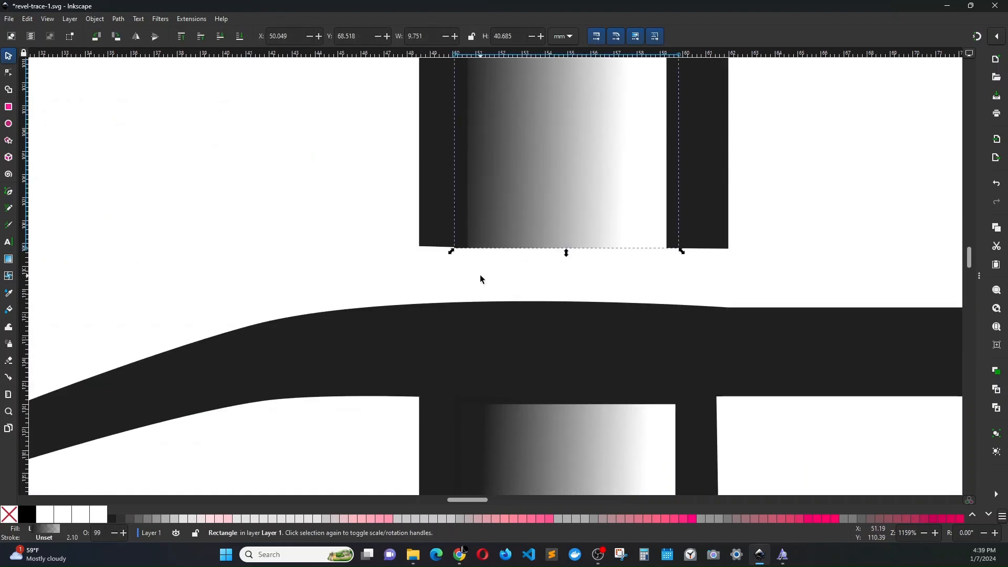
scroll(457, 265, up, 4)
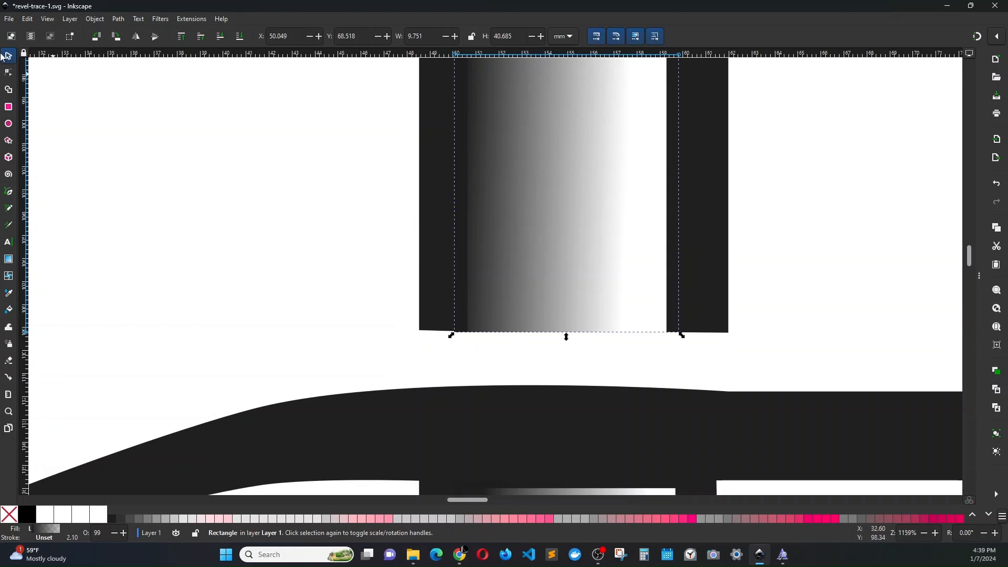
click(9, 73)
shift+click(428, 300)
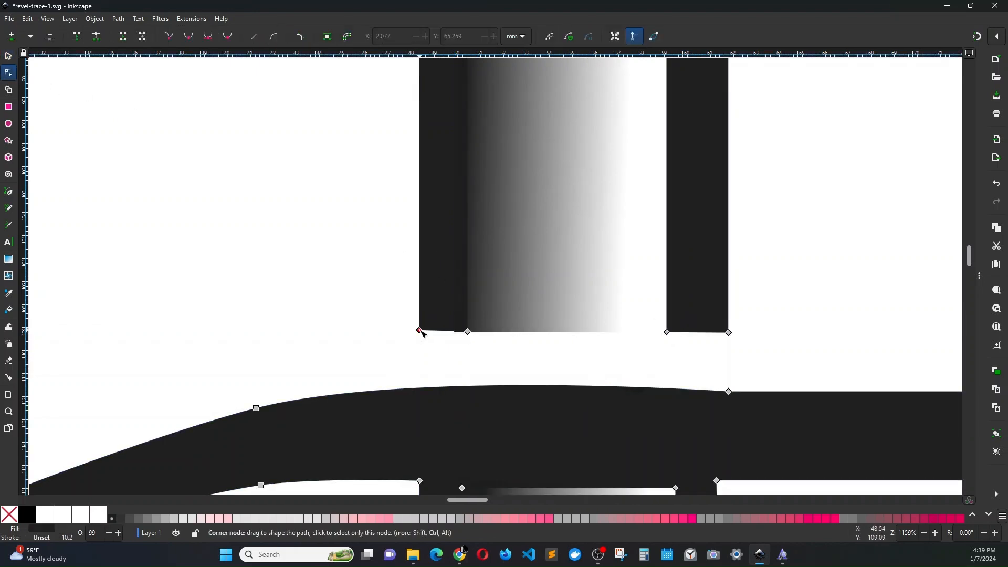
drag(420, 331, 422, 336)
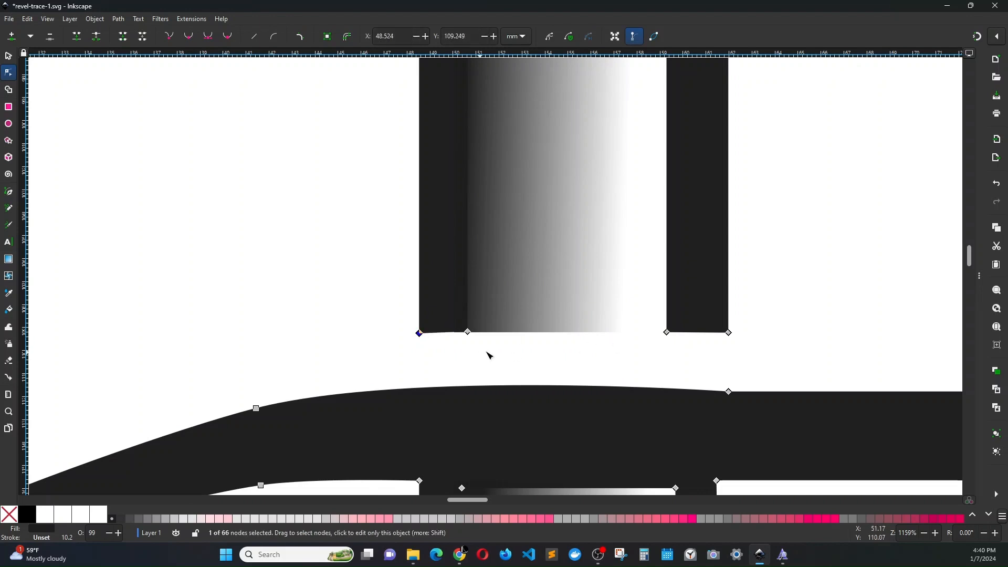
click(499, 358)
Adjust the handle of the inner curve node on the lower leaf of the R's upper-left flourish to reshape the leaf.
scroll(500, 358, down, 6)
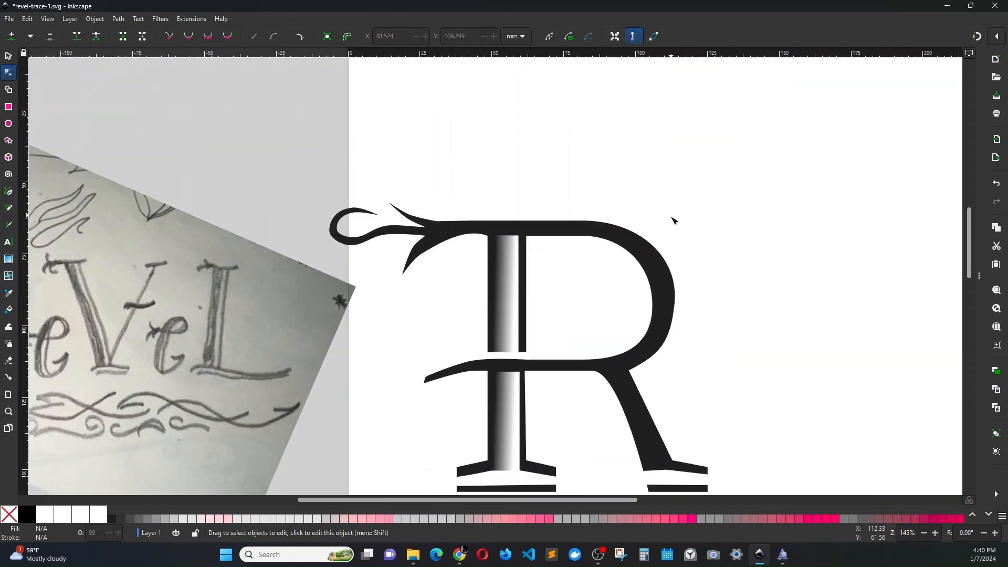
scroll(673, 219, down, 4)
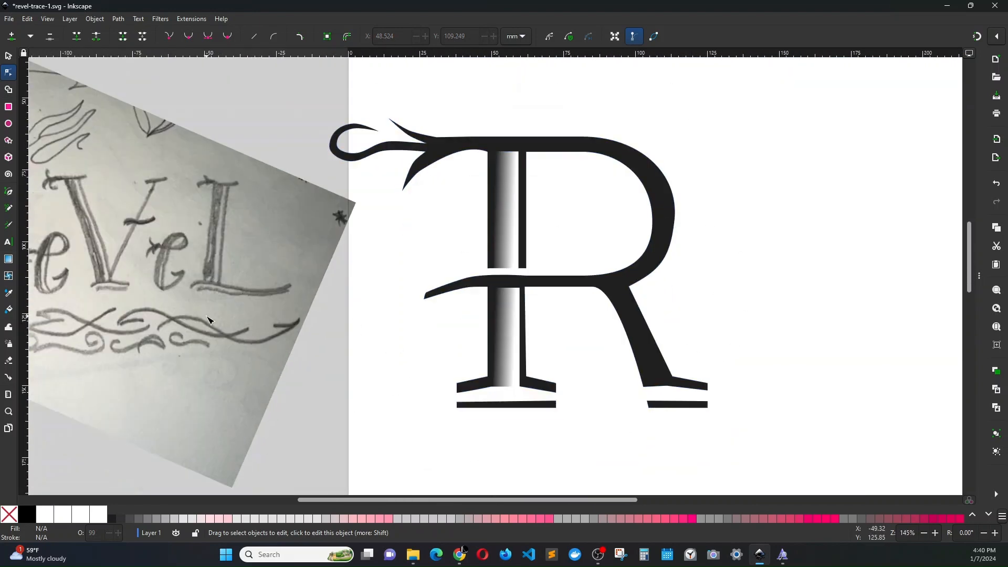
scroll(209, 320, left, 6)
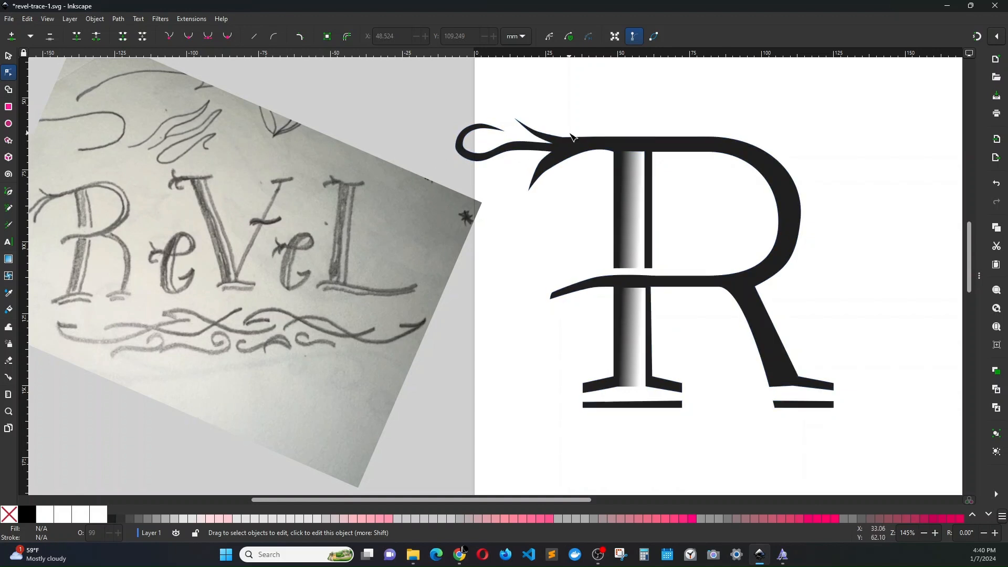
click(547, 171)
drag(552, 171, 551, 166)
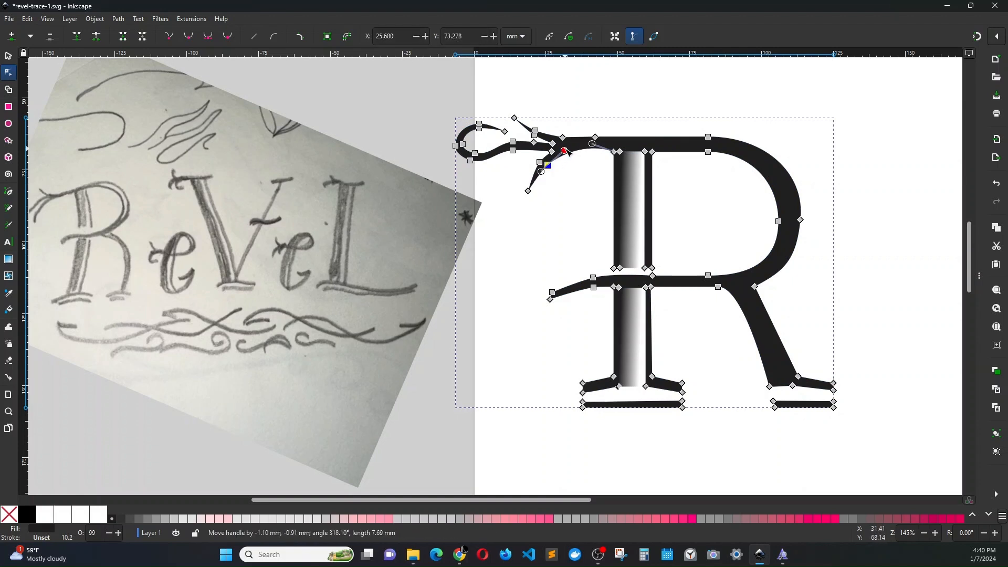
click(569, 193)
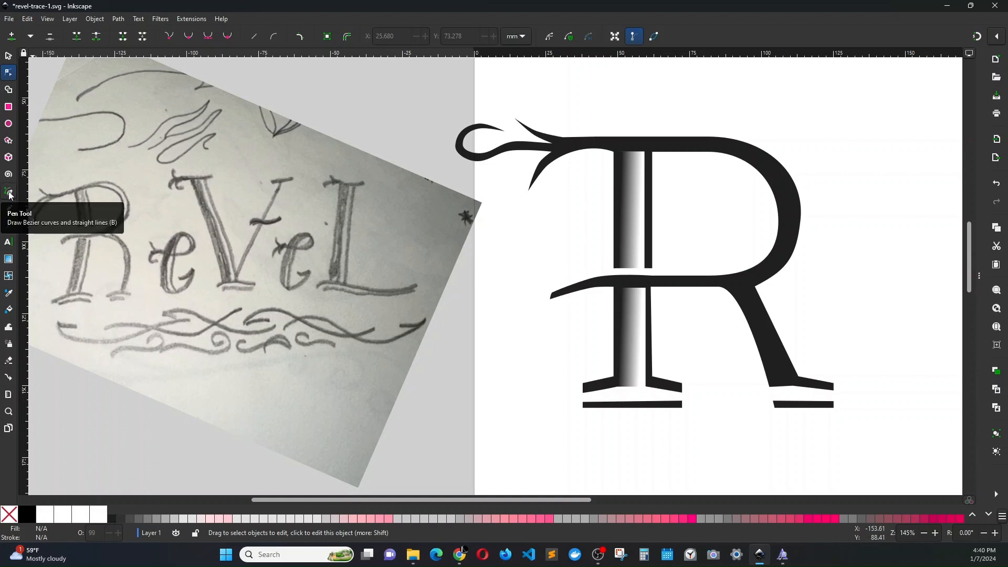
Move the outermost node of the R's bowl outward to about X 115.6, Y 94.0 mm and adjust the curve handle below it.
click(791, 263)
click(800, 220)
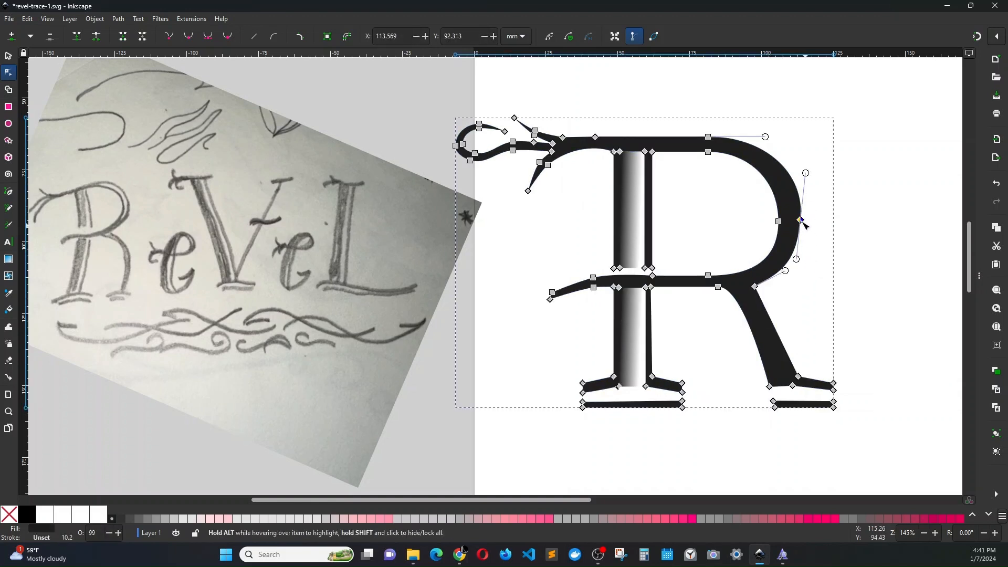
drag(804, 222, 806, 226)
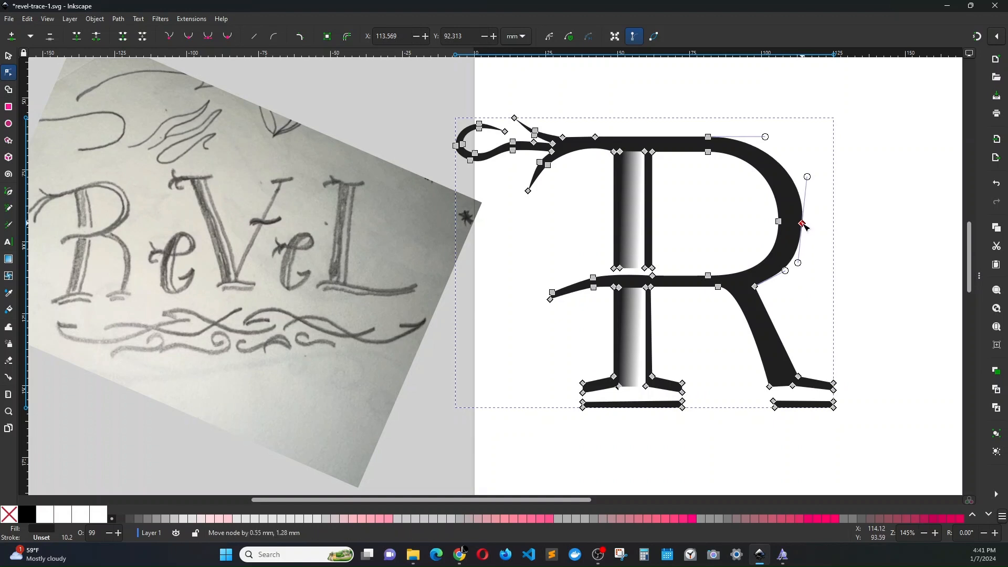
drag(799, 263, 796, 262)
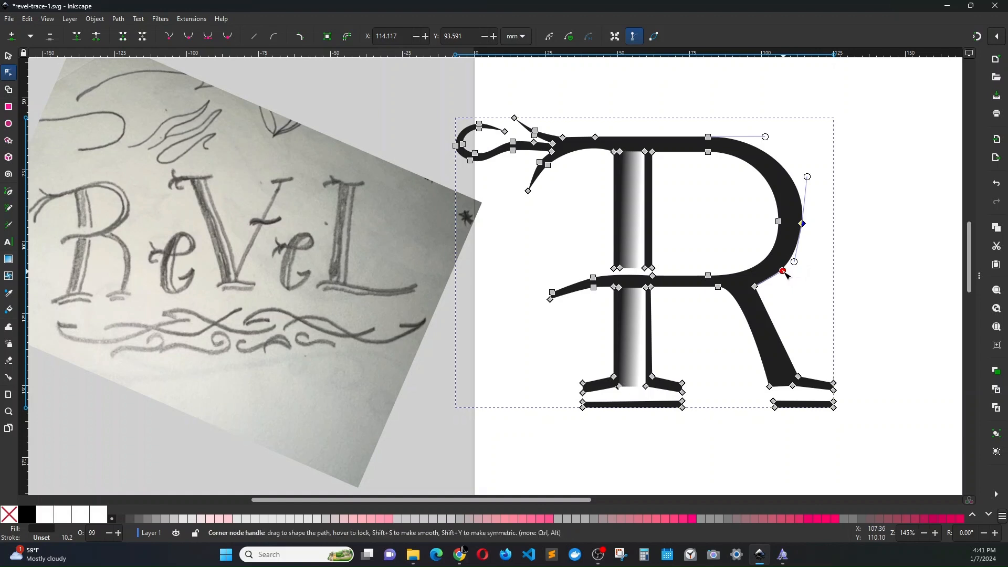
click(812, 297)
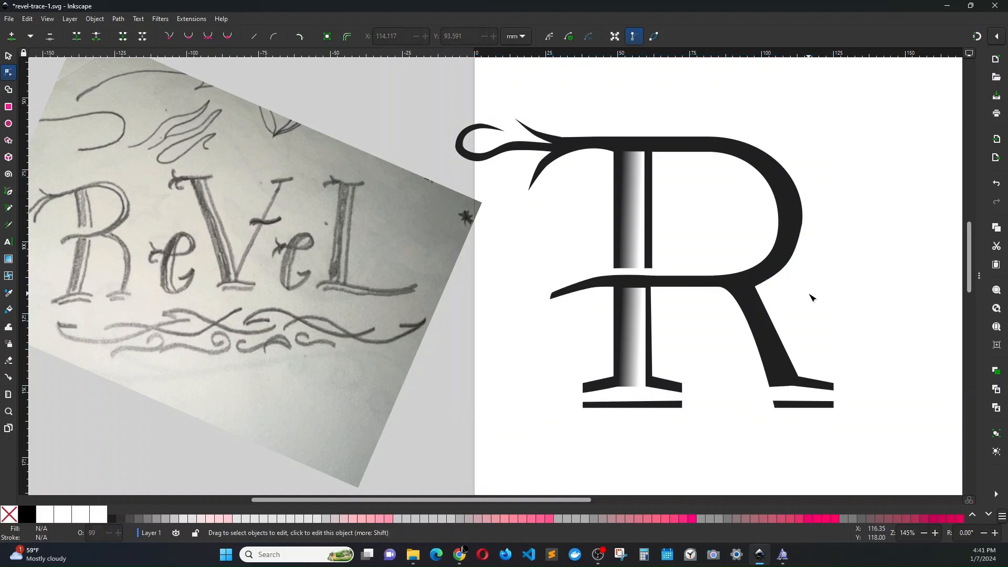
click(799, 243)
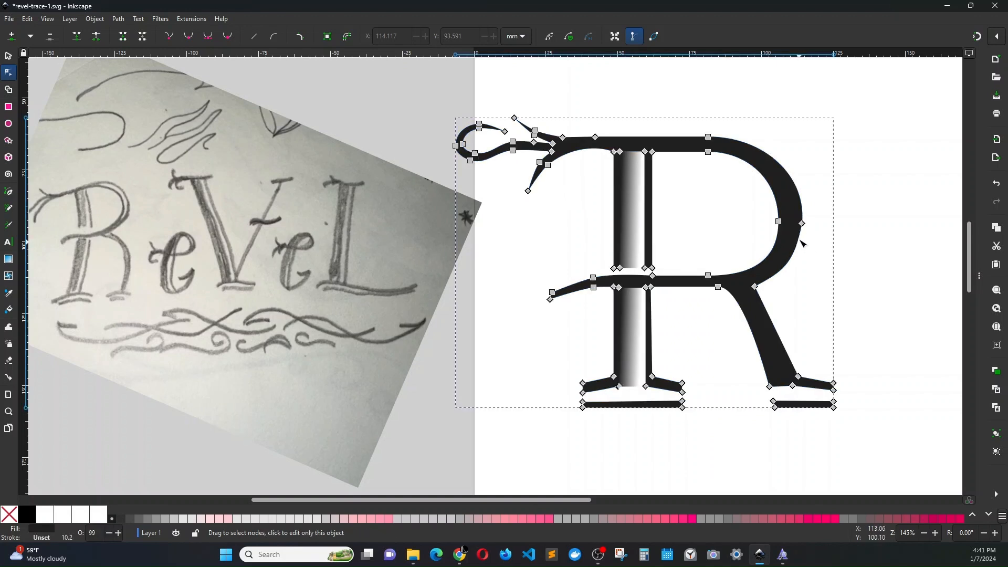
drag(803, 224, 807, 225)
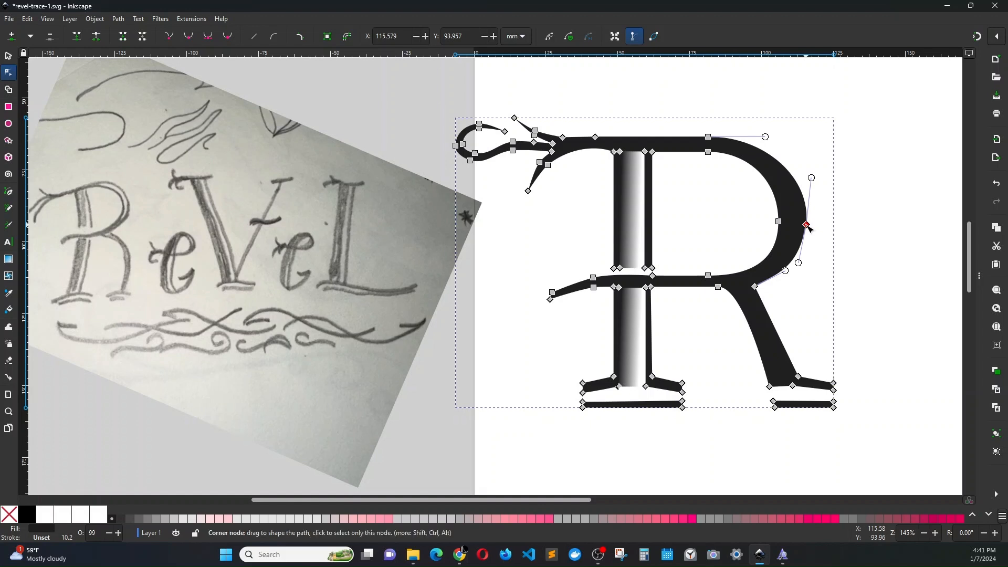
click(862, 209)
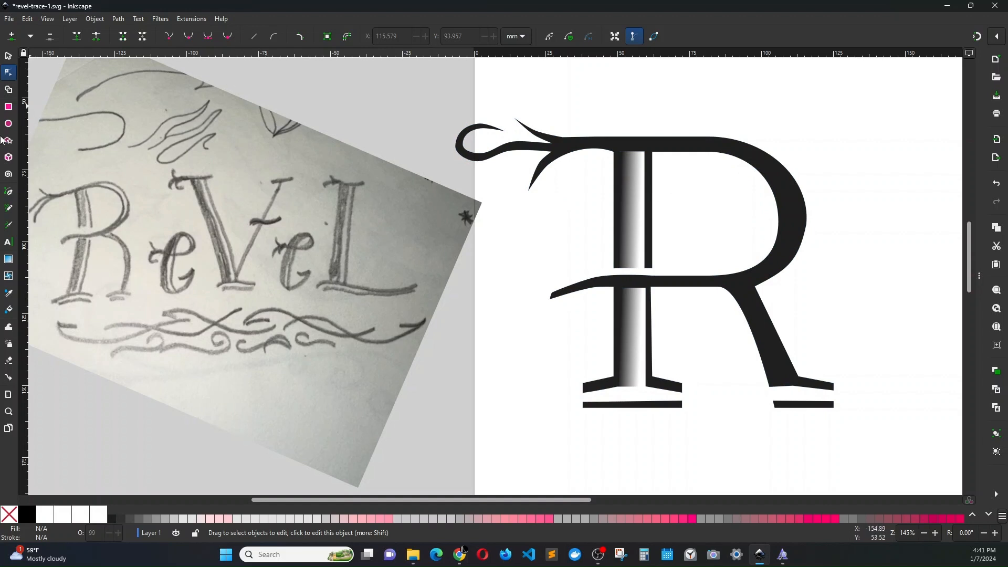
Draw a closed pink crescent with the Pen tool inside the thick outer curve of the R's bowl.
click(9, 194)
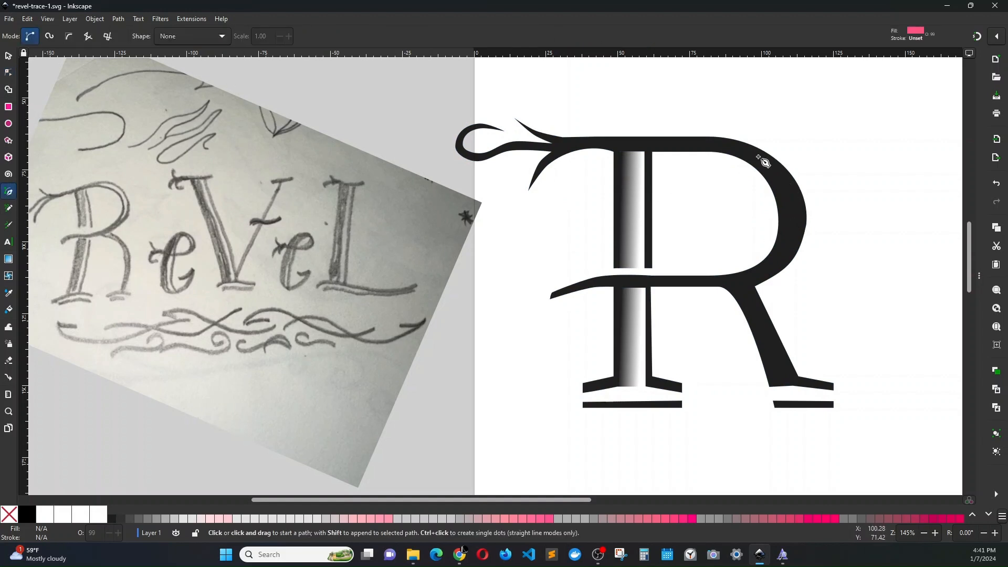
click(723, 144)
click(744, 149)
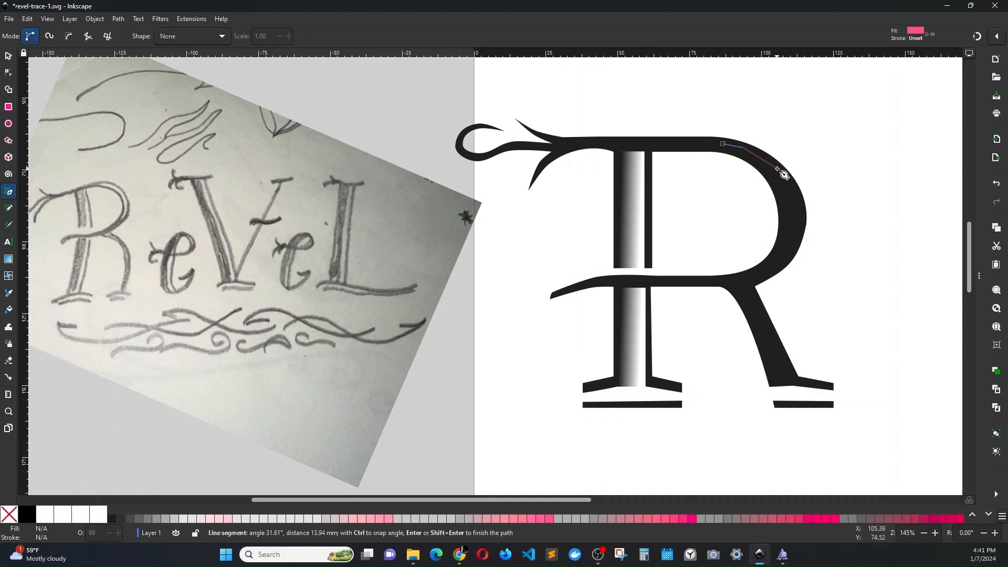
click(791, 179)
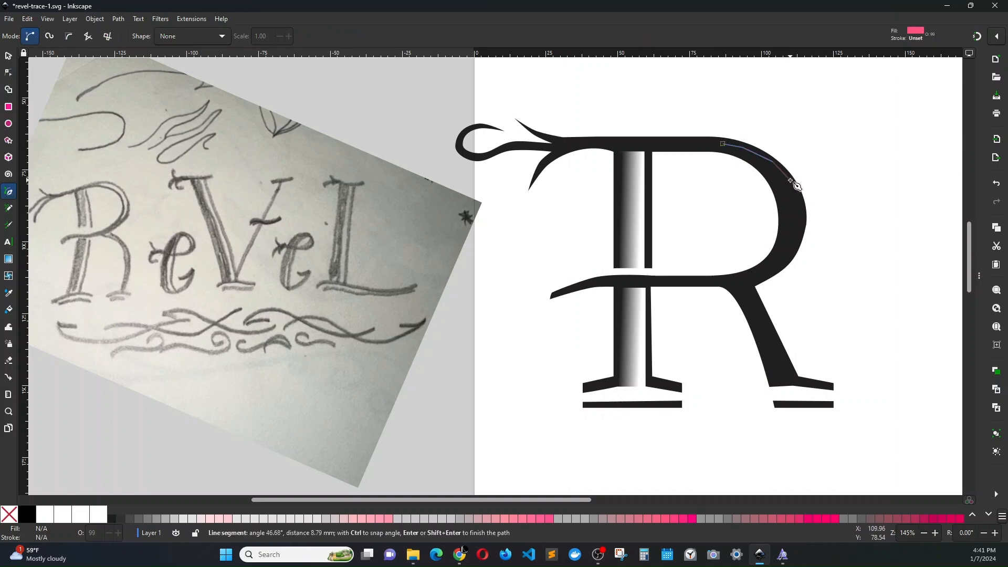
click(804, 212)
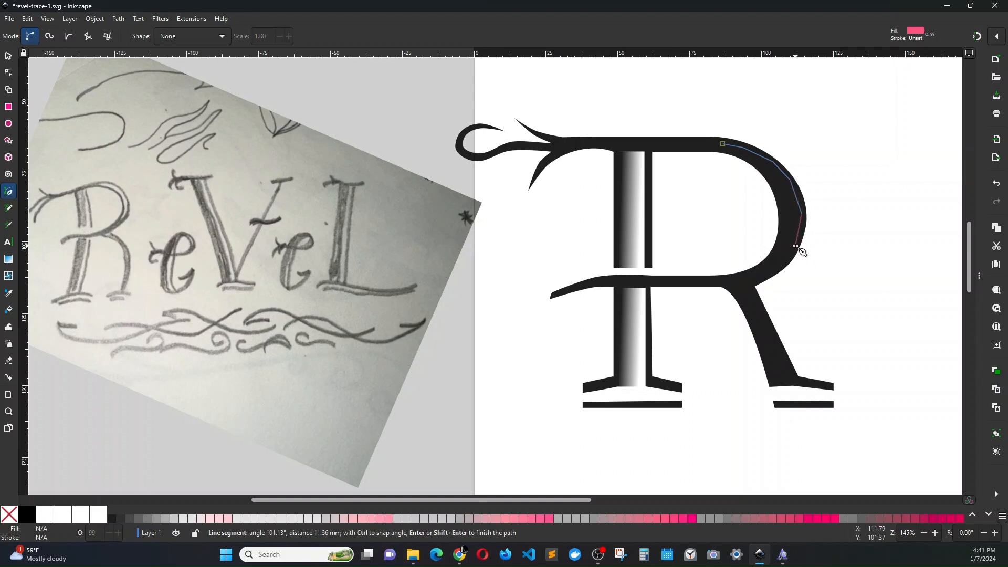
click(798, 246)
click(784, 262)
click(790, 226)
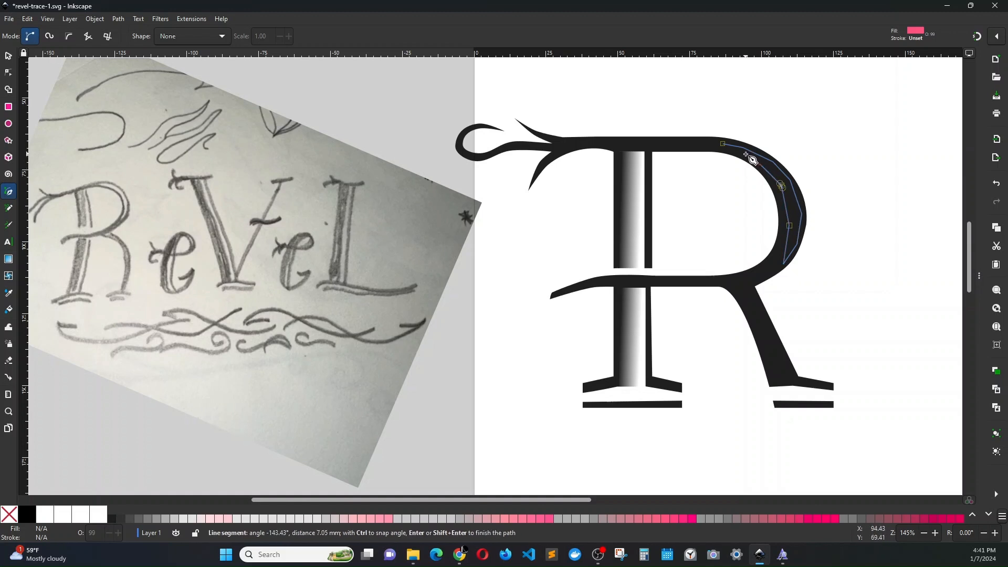
click(723, 144)
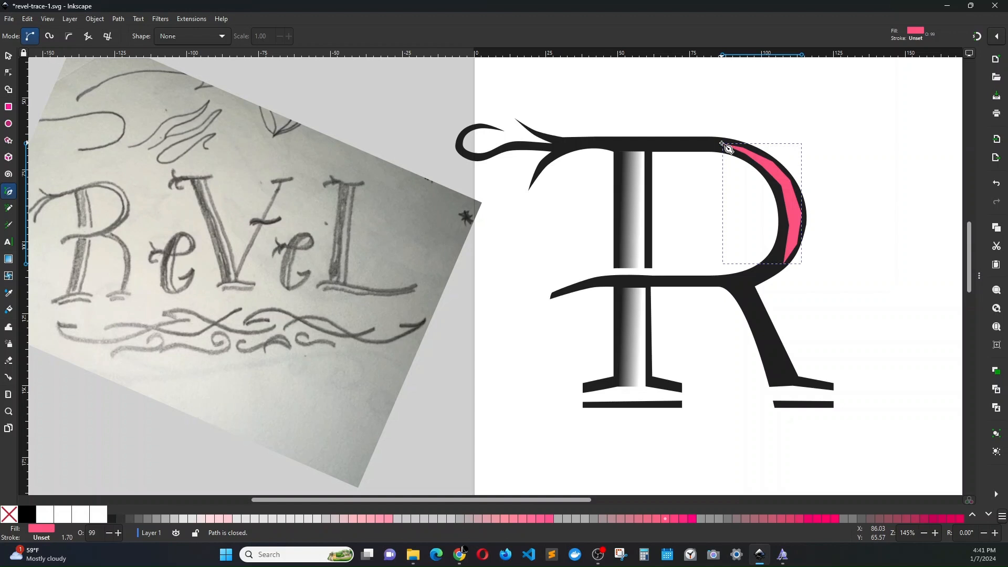
Make the crescent's nodes between its two tips auto-smooth and delete the outer-edge node nearest the upper tip.
click(8, 74)
drag(884, 151, 734, 256)
click(227, 36)
click(816, 138)
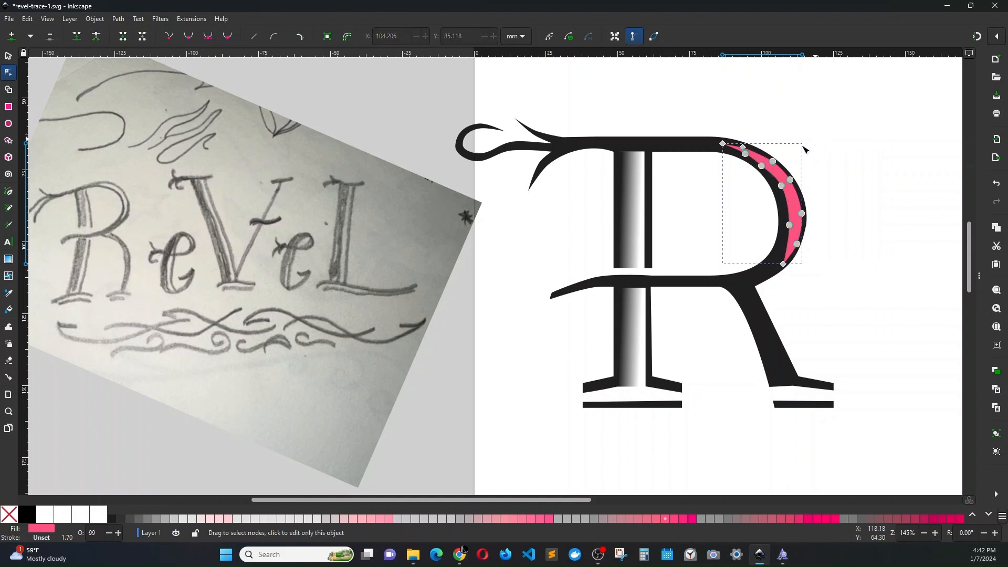
click(743, 148)
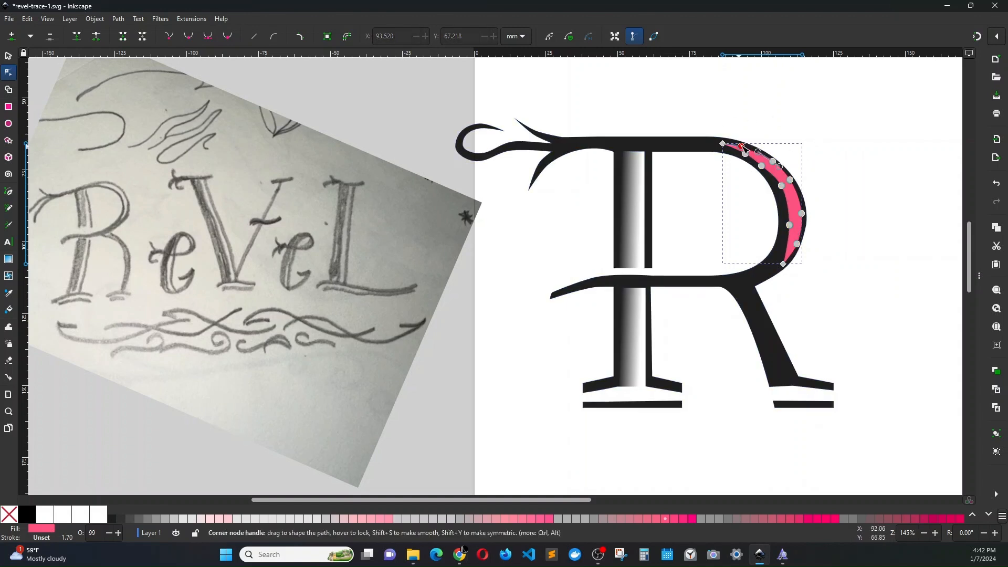
scroll(815, 222, up, 3)
scroll(791, 222, up, 4)
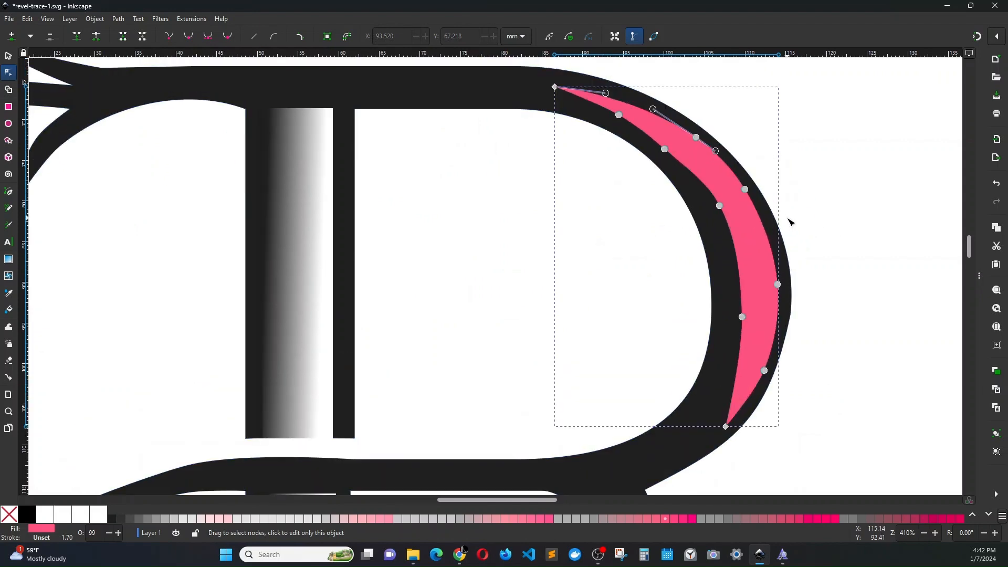
click(816, 175)
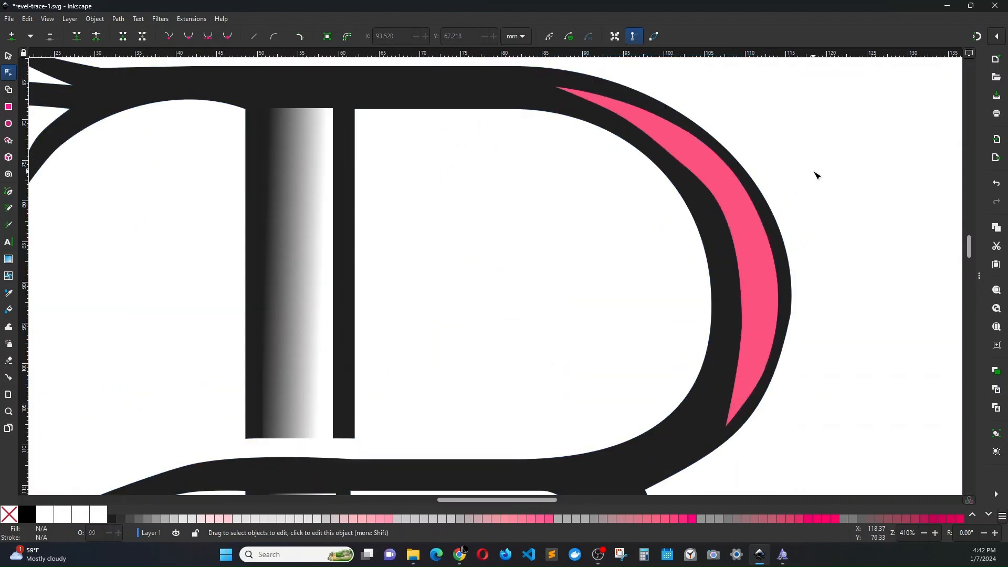
Make the outermost node of the R's bowl auto-smooth.
click(791, 318)
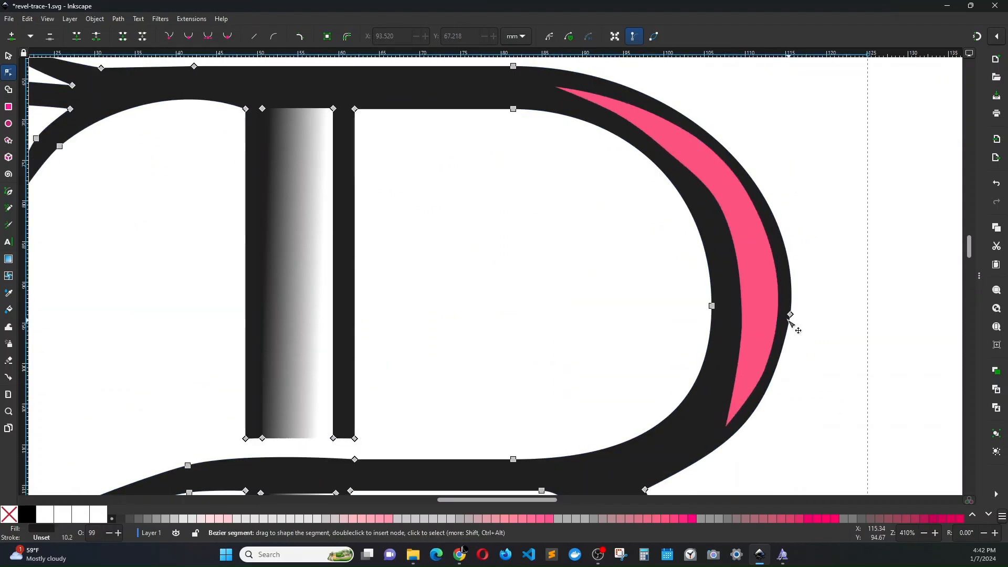
click(791, 314)
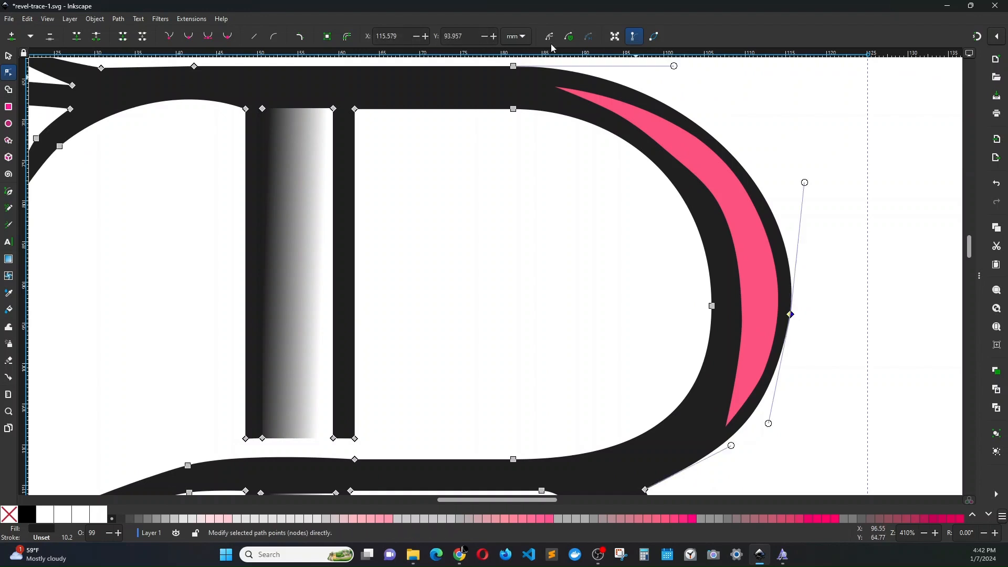
click(229, 38)
key(Escape)
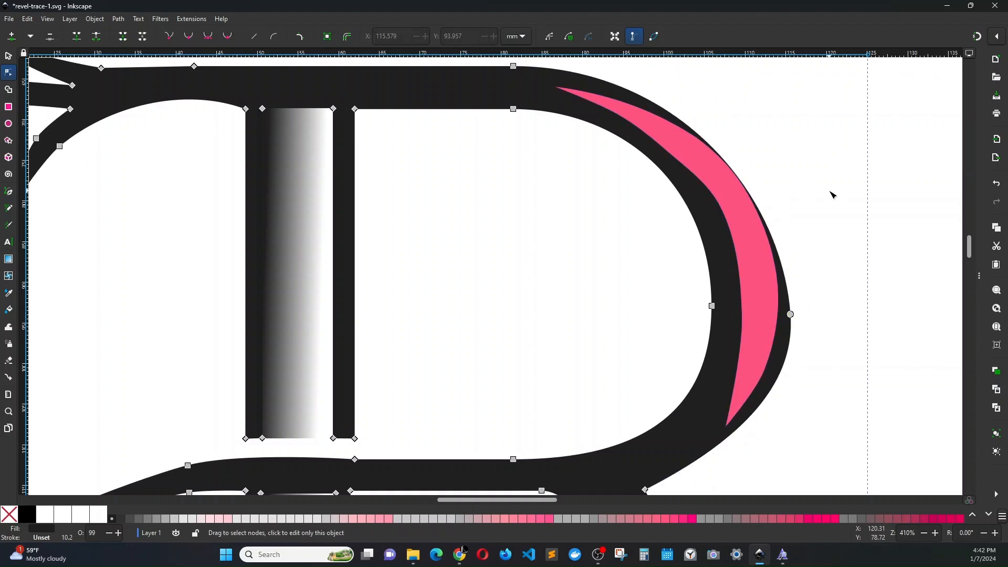
Reshape the crescent's outer edge by moving its four nodes inward and along the curve, leaving an even black rim.
click(761, 277)
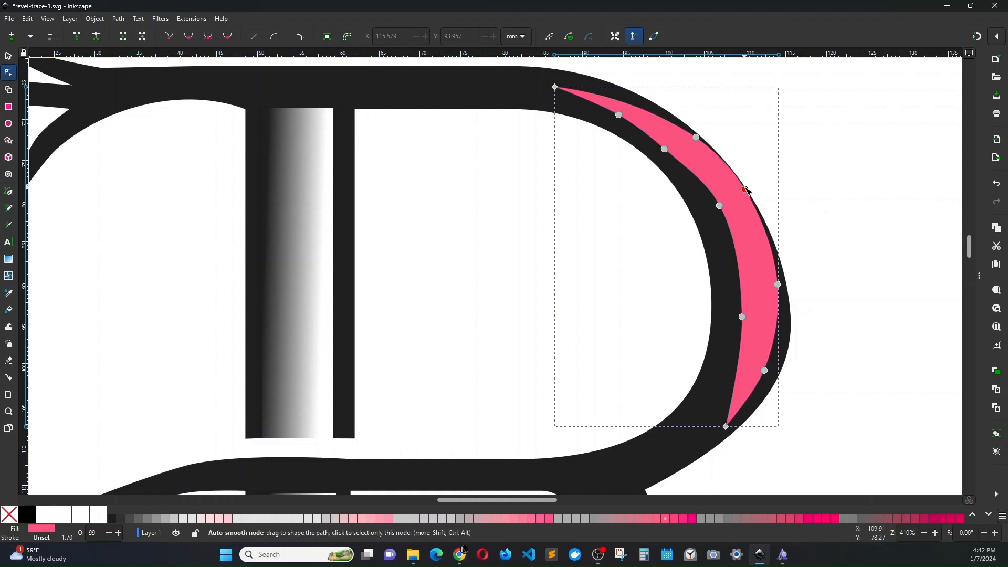
drag(746, 189, 743, 198)
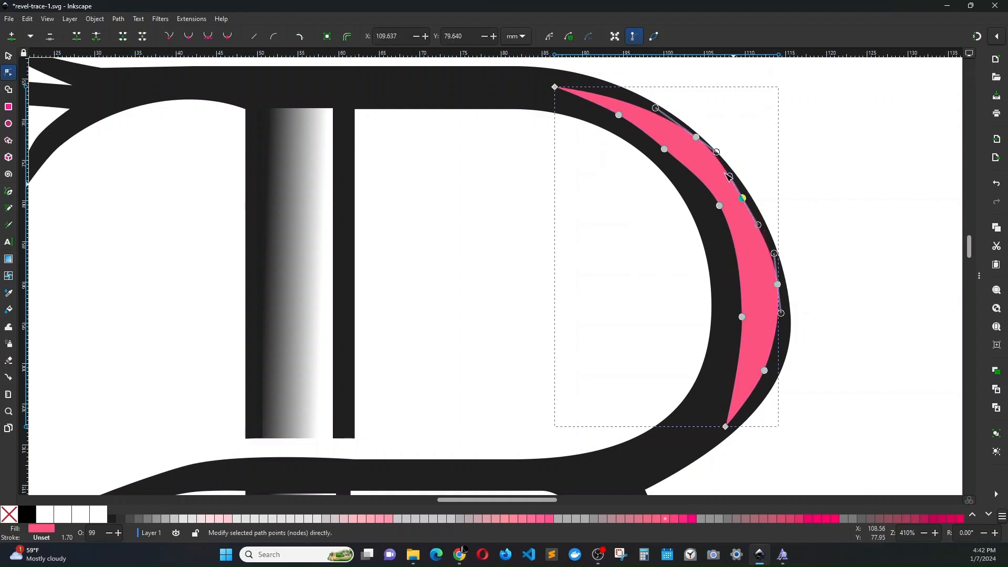
drag(696, 137, 683, 137)
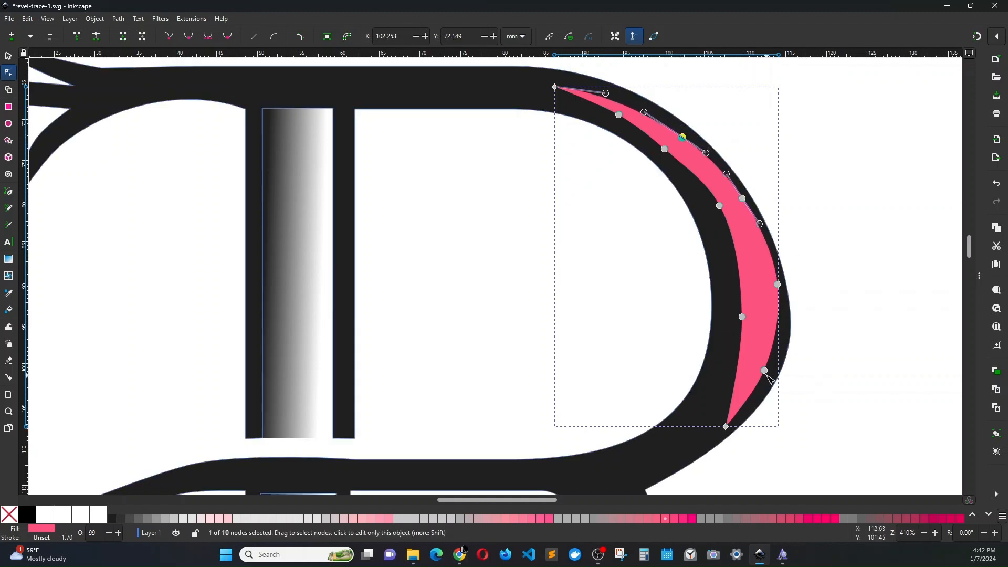
drag(780, 286, 781, 316)
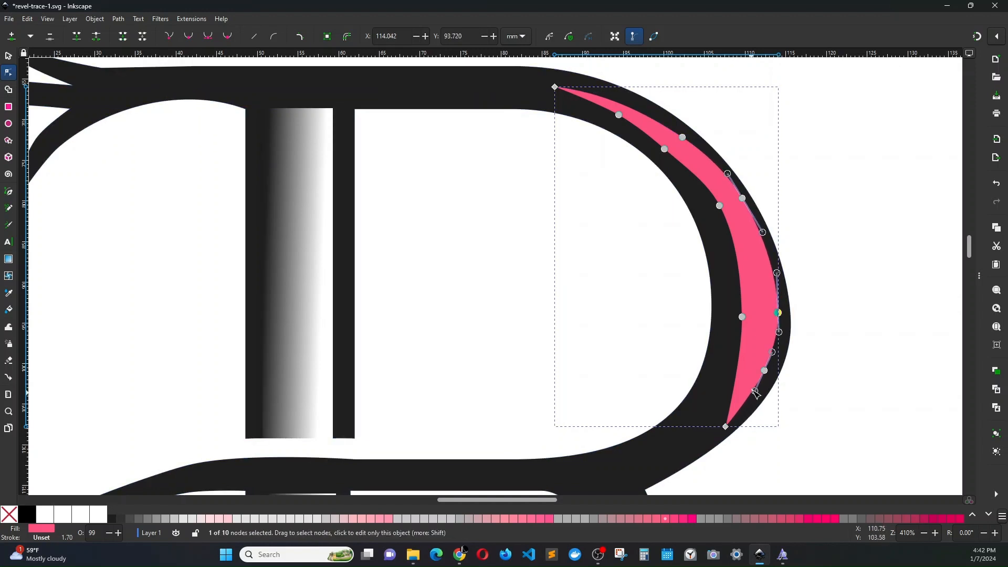
drag(767, 372, 764, 379)
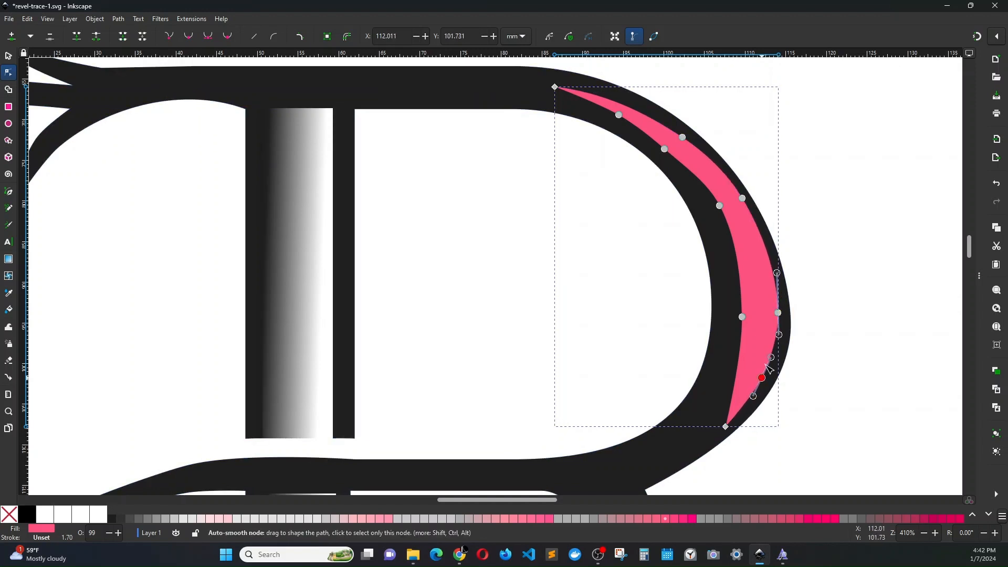
click(743, 199)
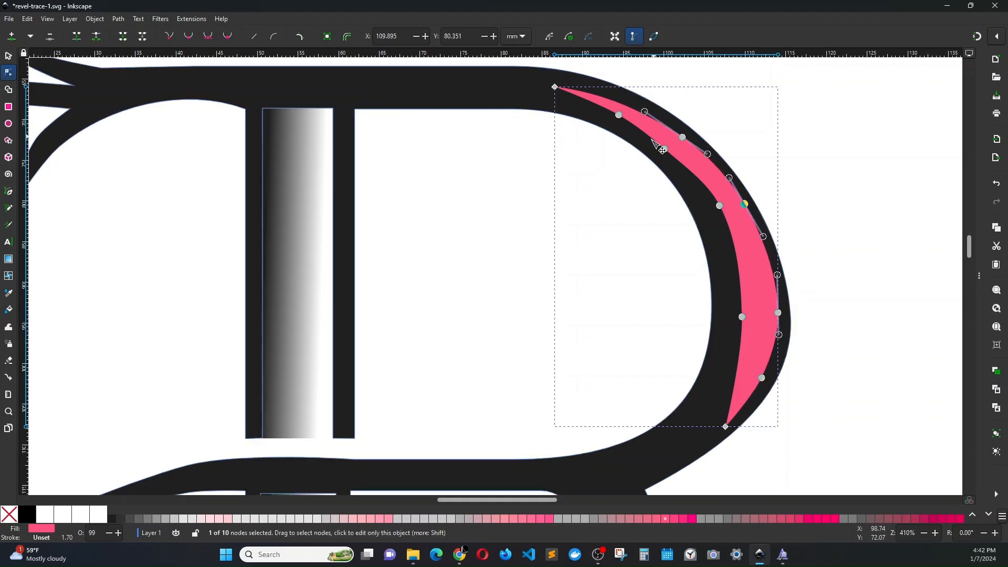
Move two nodes on the crescent's inner edge to about X 100.3, Y 73.2 mm and X 110.4, Y 93.0 mm.
drag(665, 149, 667, 146)
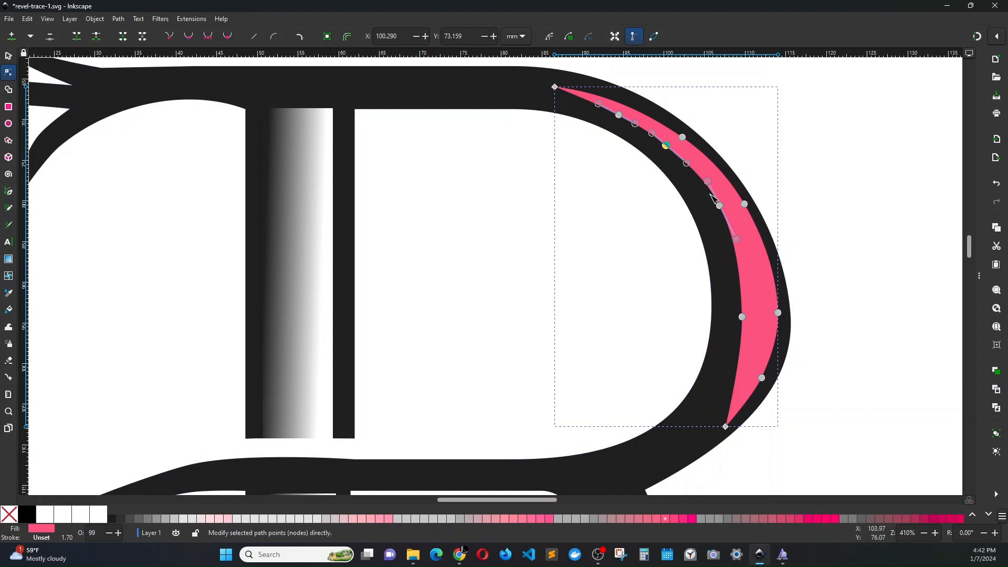
drag(743, 318, 749, 307)
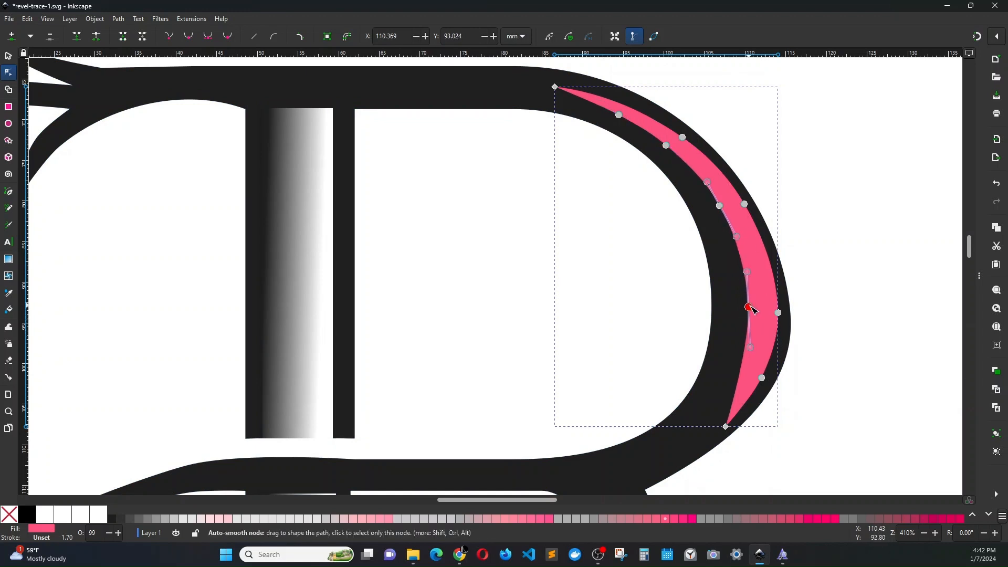
click(843, 217)
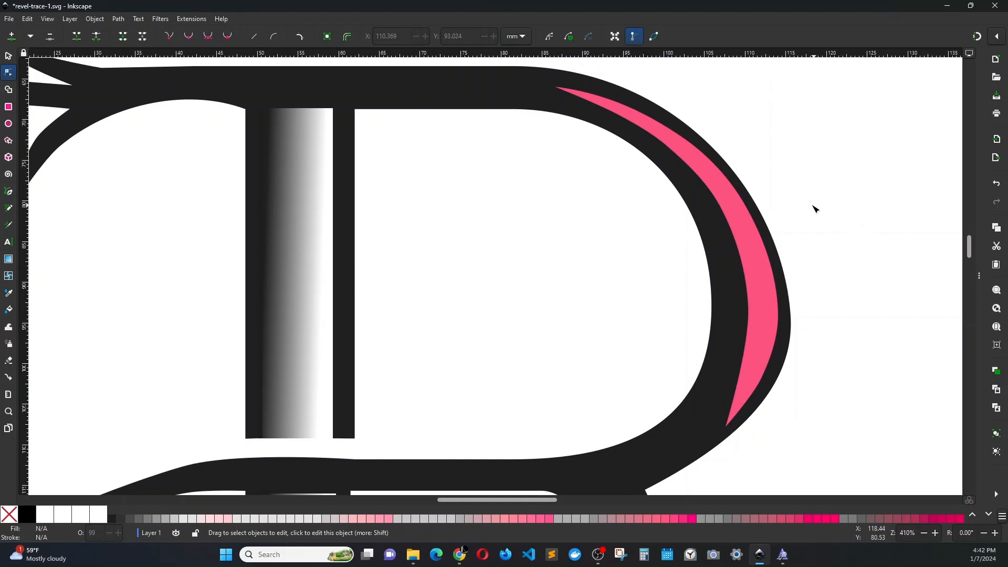
Subtract the pink crescent from the black R with a Difference operation.
ctrl+scroll(817, 210, down, 3)
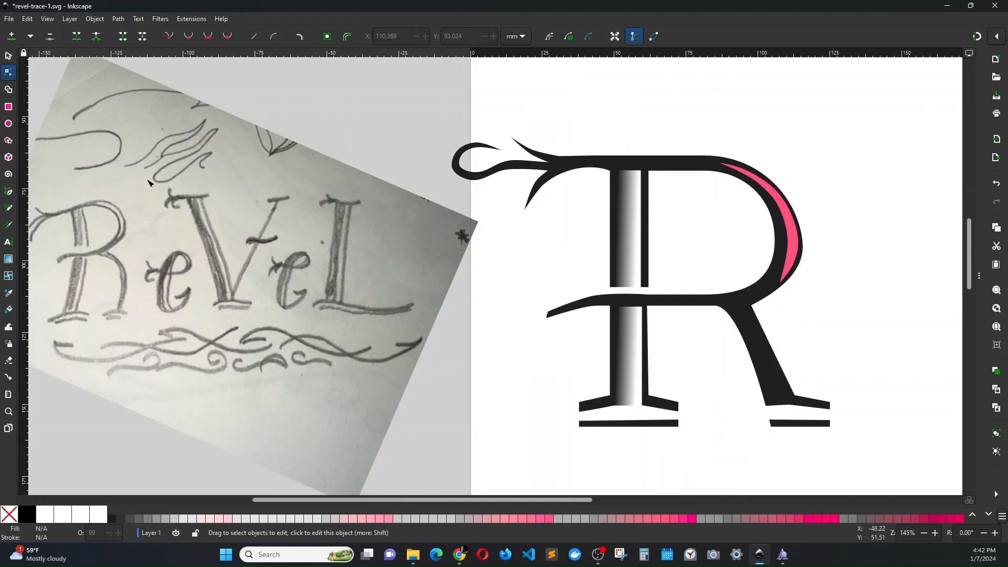
click(8, 56)
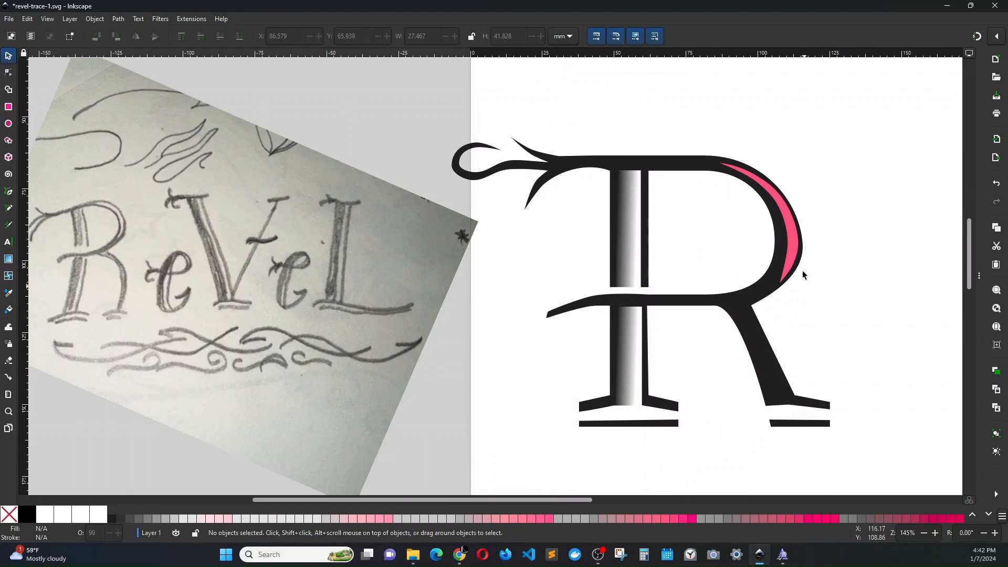
click(790, 245)
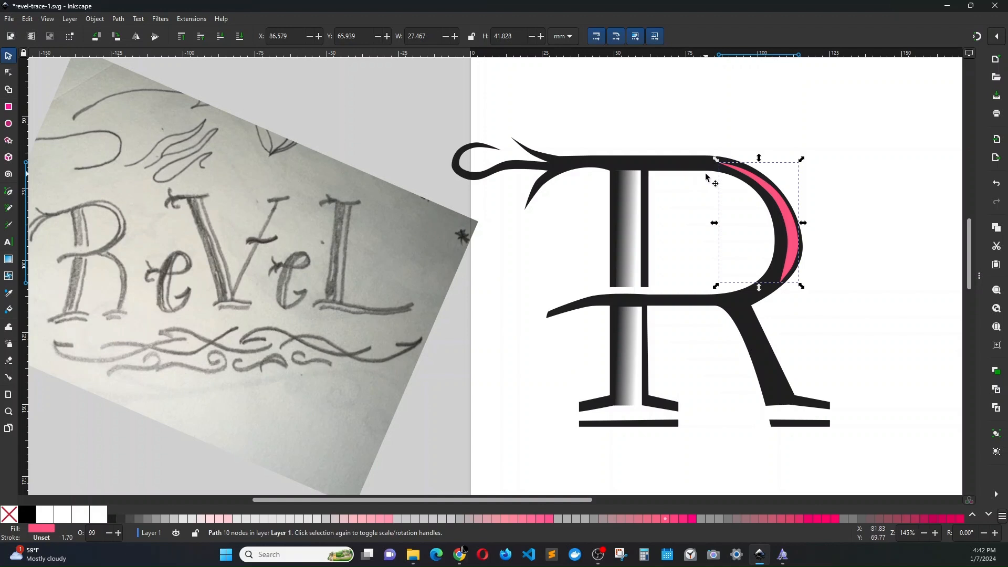
shift+click(766, 353)
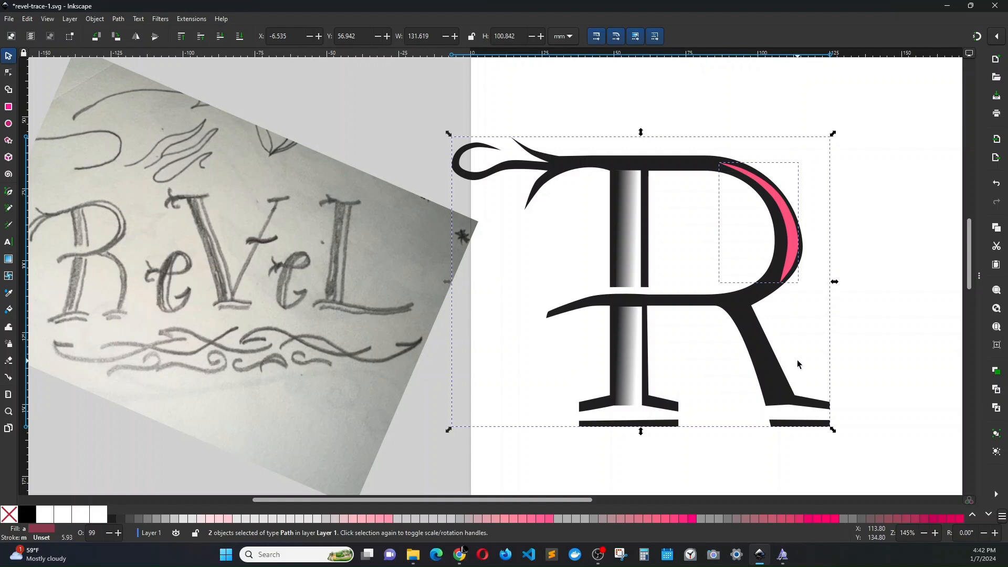
key(ctrl+minus)
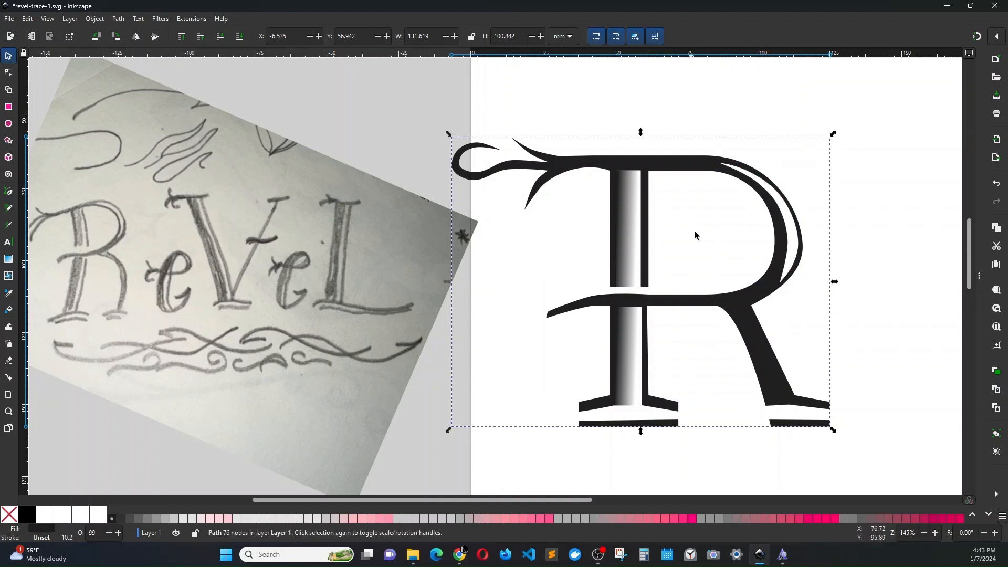
Move the lower tip of the R's crescent cutout to about X 103.7, Y 109.2 mm and adjust its curve handle.
click(11, 72)
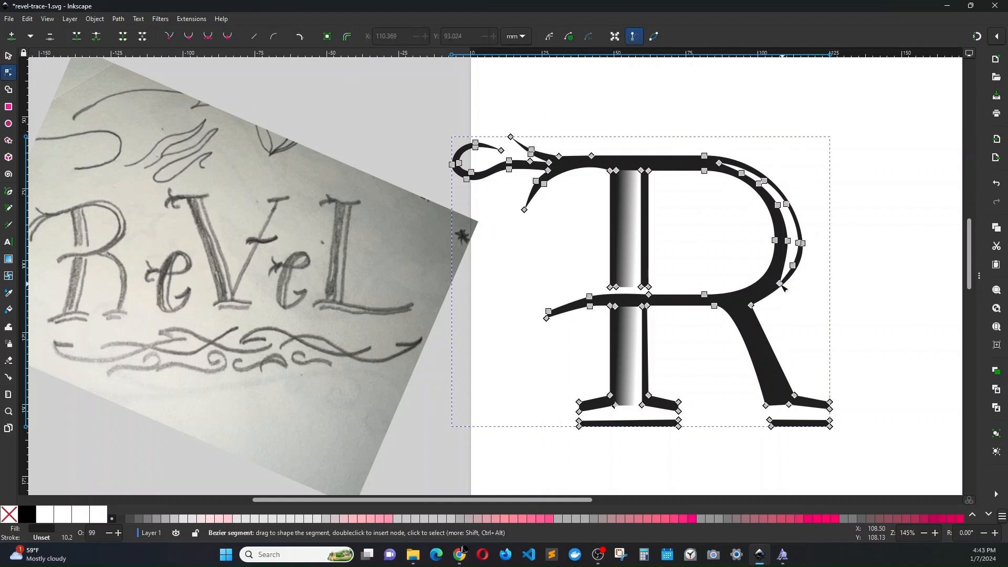
drag(780, 284, 769, 289)
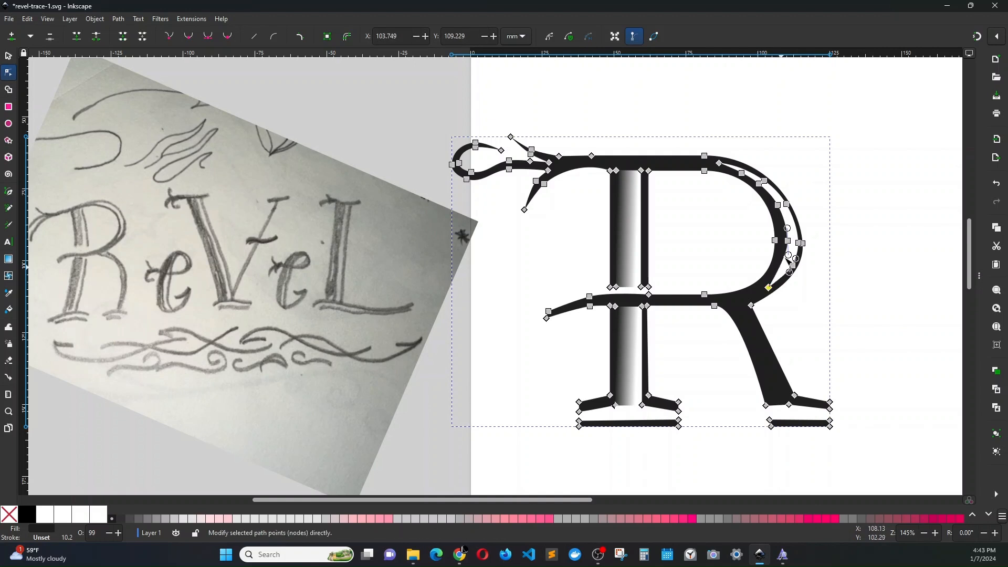
drag(789, 255, 792, 269)
click(864, 227)
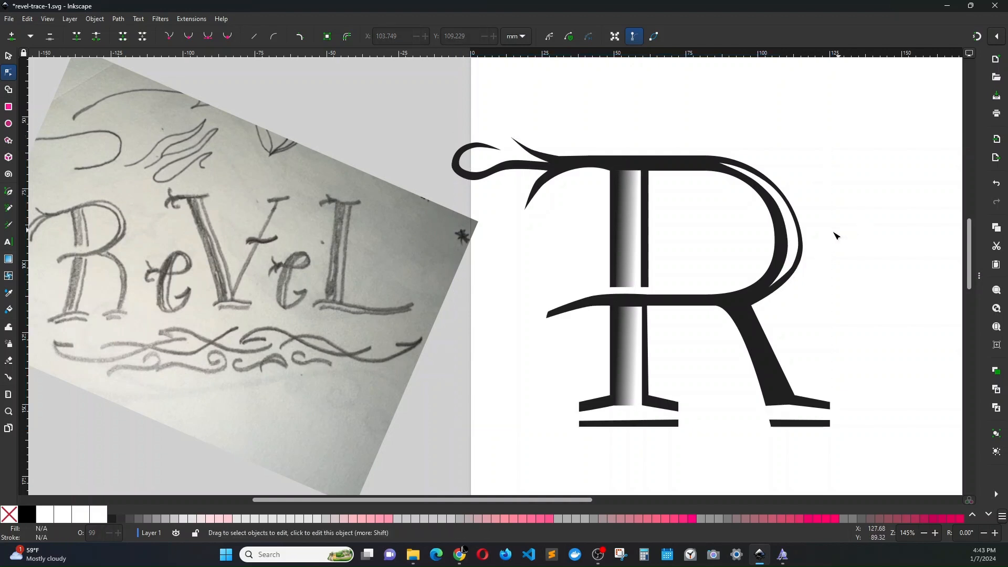
scroll(824, 246, down, 4)
scroll(822, 251, right, 5)
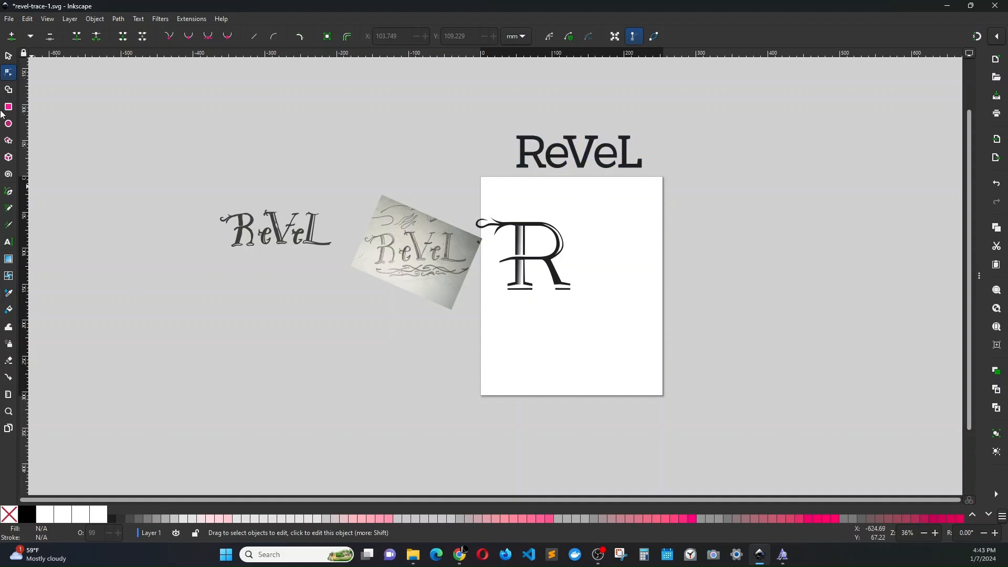
click(9, 56)
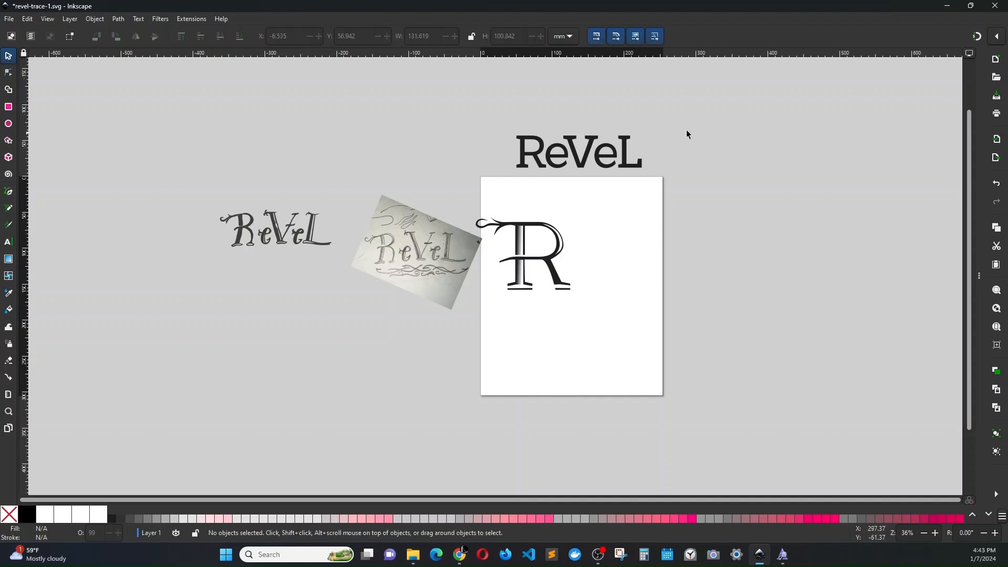
click(618, 160)
key(ctrl+c)
key(ctrl+v)
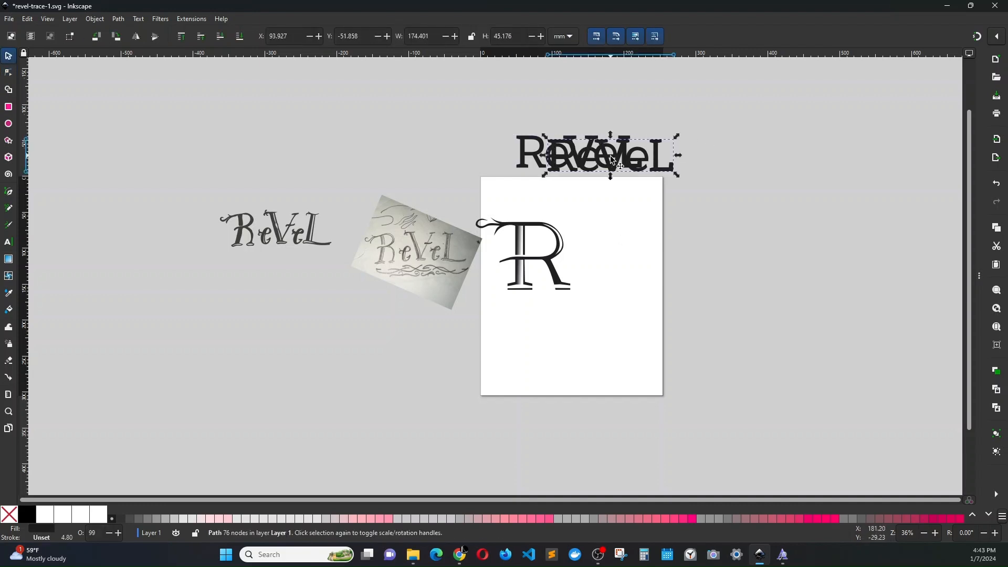
drag(647, 168, 703, 264)
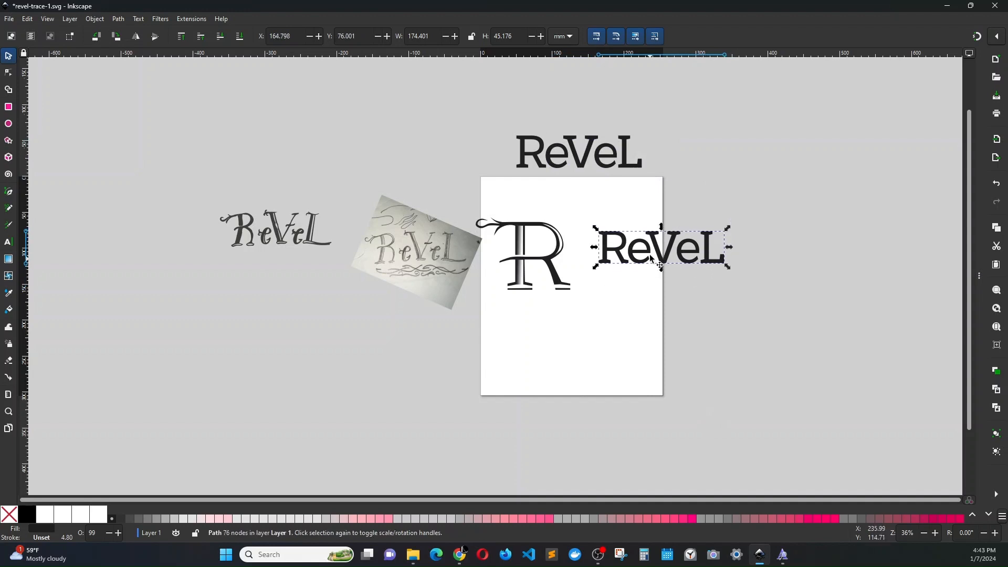
key(n)
click(647, 256)
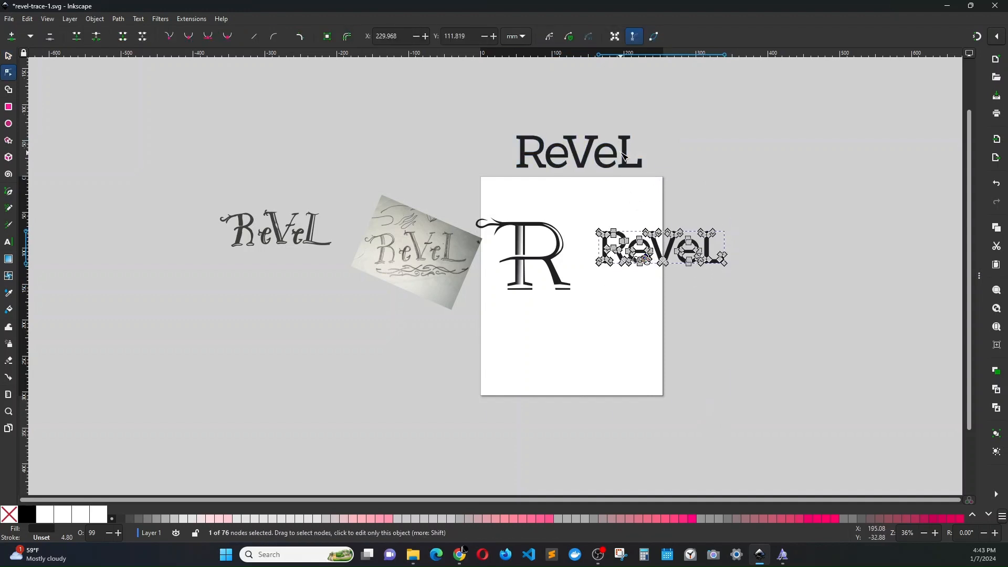
click(9, 57)
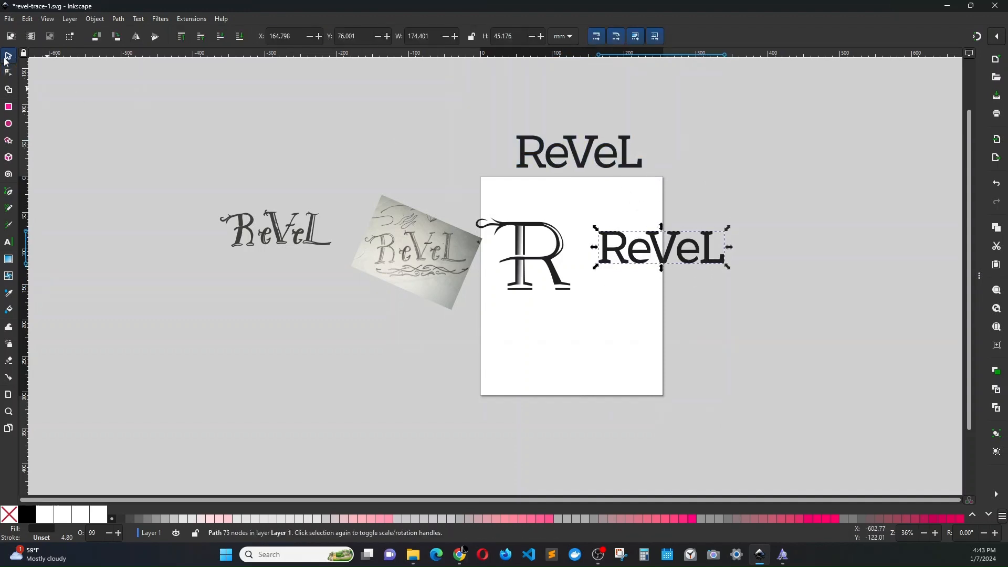
key(Delete)
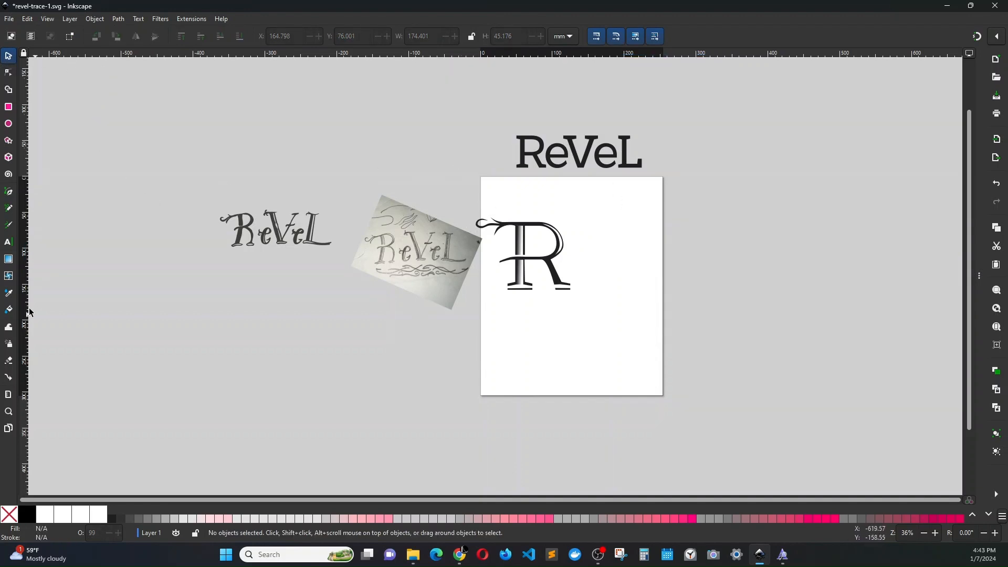
Add a text letter "e" in the Pamuci font beside the R and enlarge it to about 73 by 81 mm.
click(8, 242)
click(600, 266)
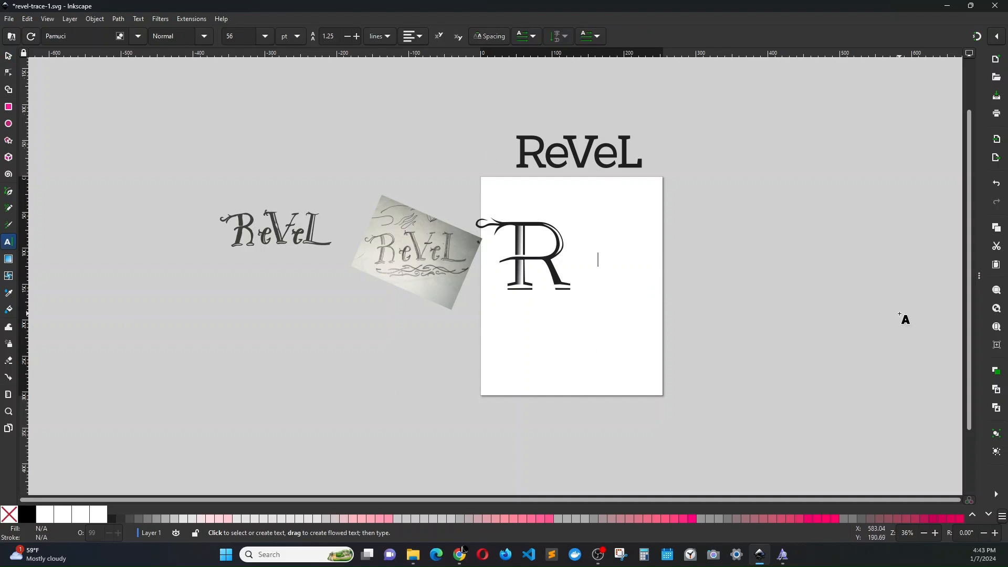
text(e)
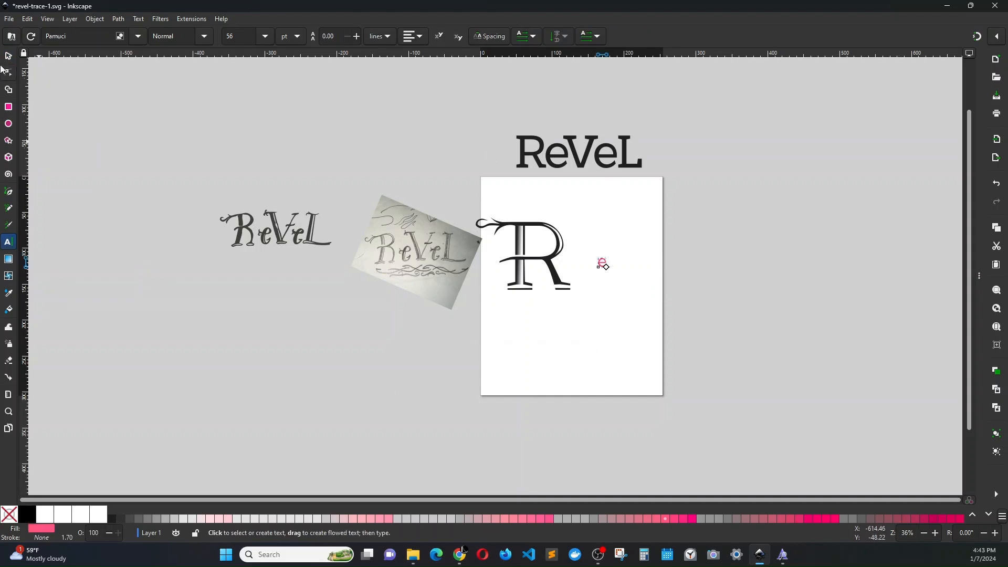
key(F1)
drag(608, 269, 658, 319)
double_click(635, 286)
key(ctrl+a)
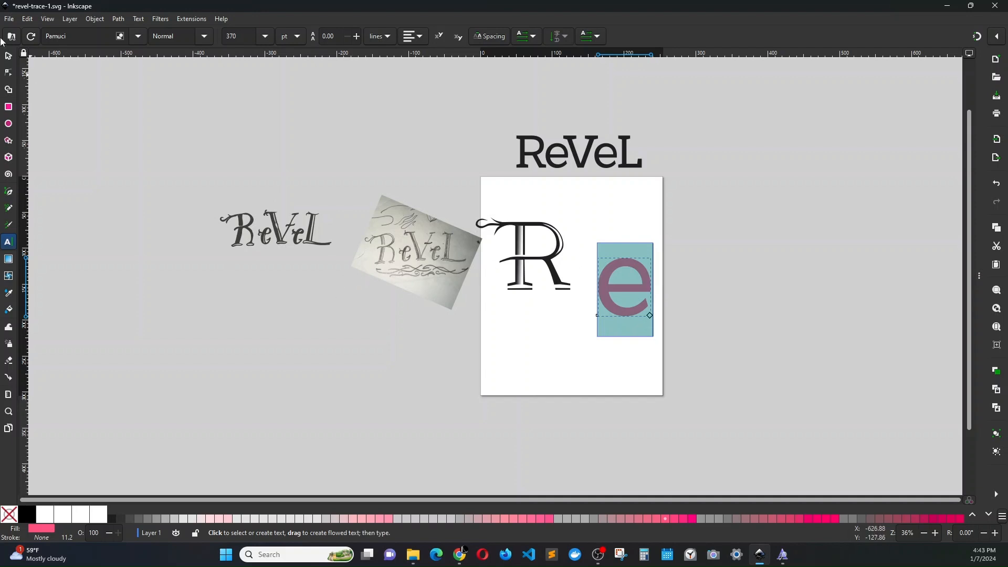
click(9, 56)
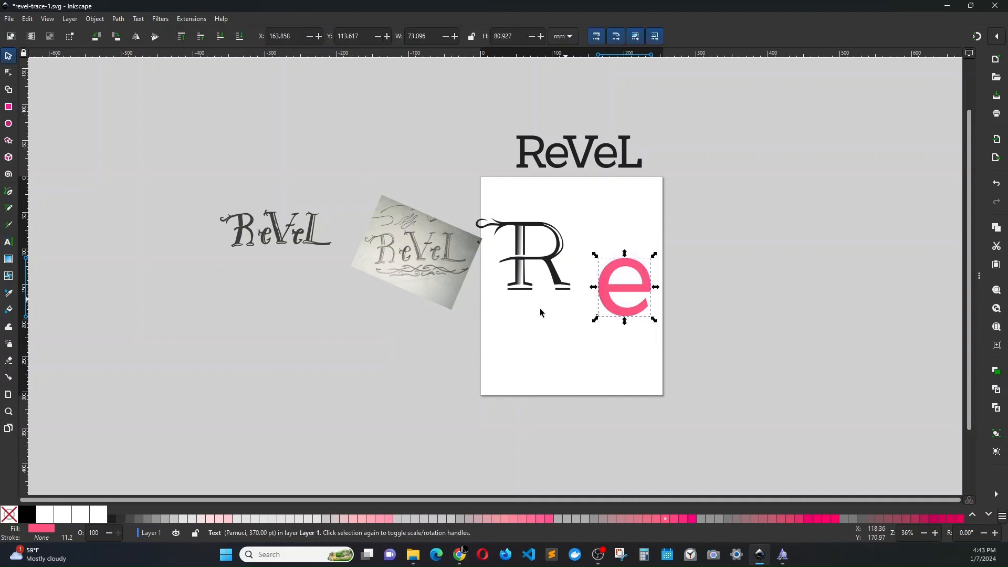
Examine the lowercase e in the traced lettering and the hand-drawn sketch against the vector R.
ctrl+scroll(279, 253, up, 4)
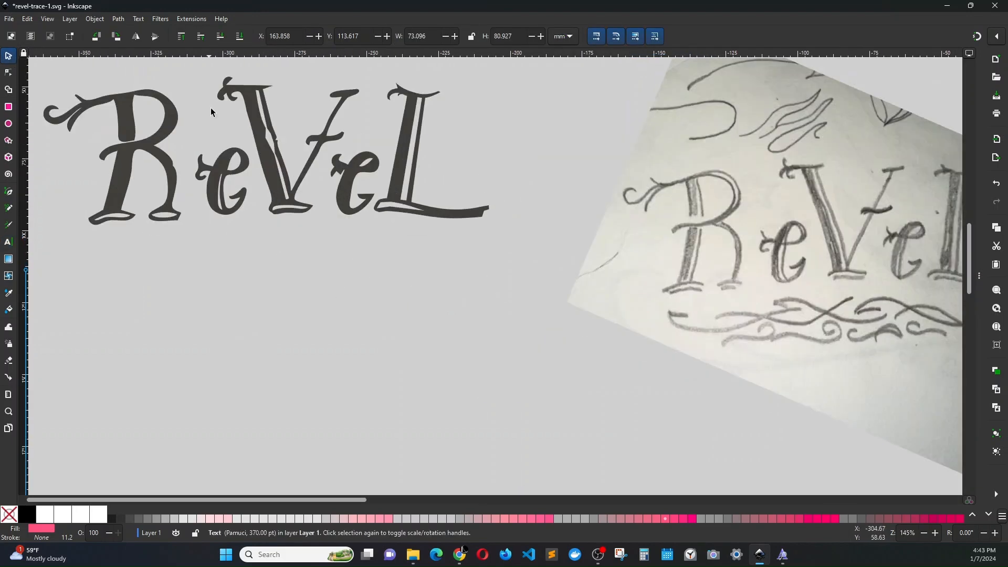
scroll(701, 323, right, 5)
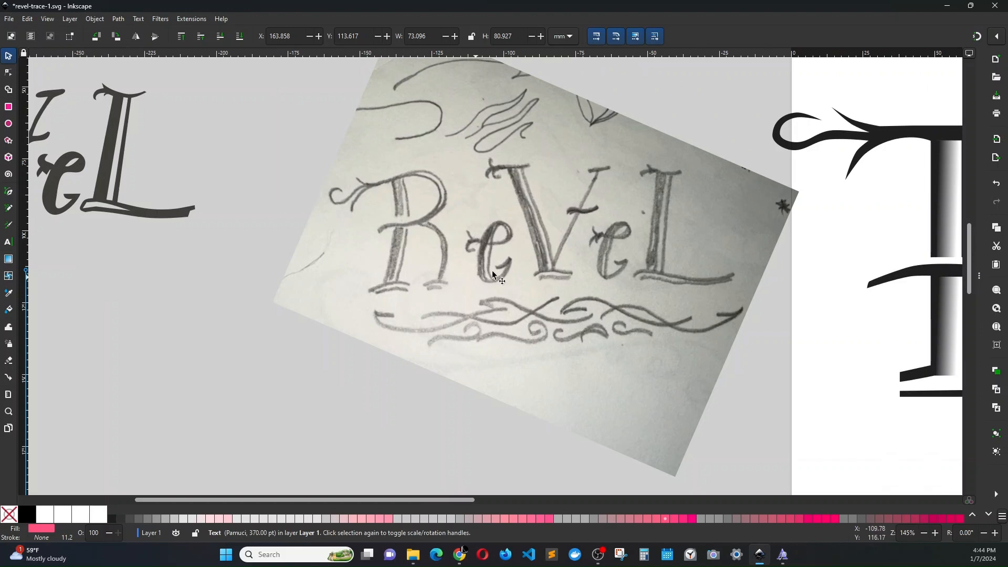
scroll(514, 276, down, 3)
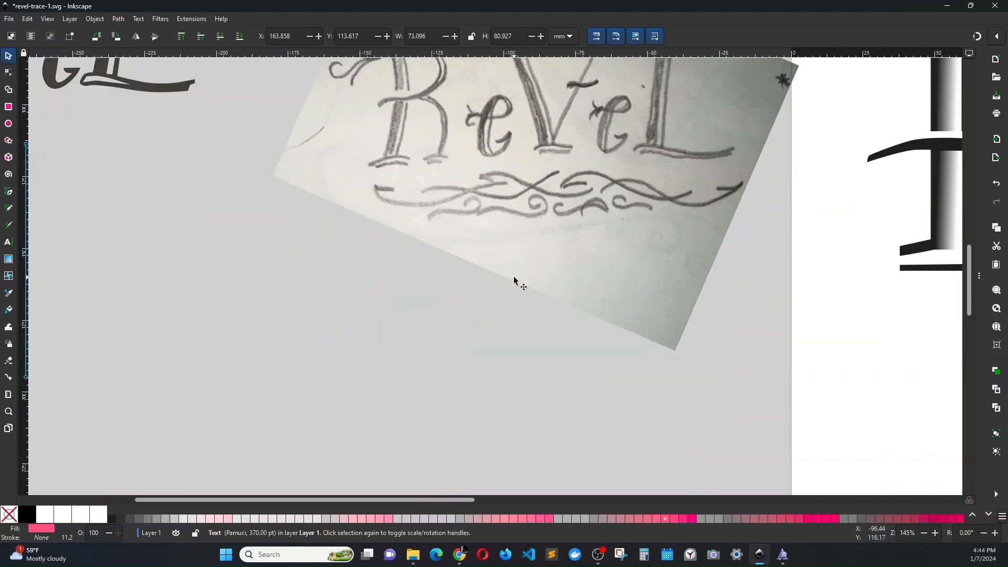
scroll(503, 269, up, 4)
scroll(492, 251, right, 3)
scroll(492, 251, right, 3)
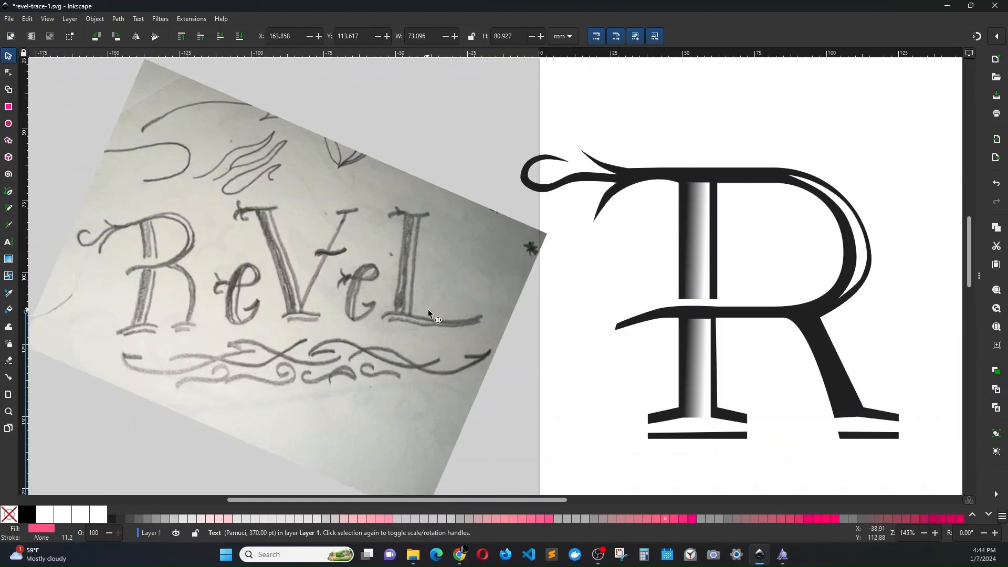
scroll(427, 308, right, 7)
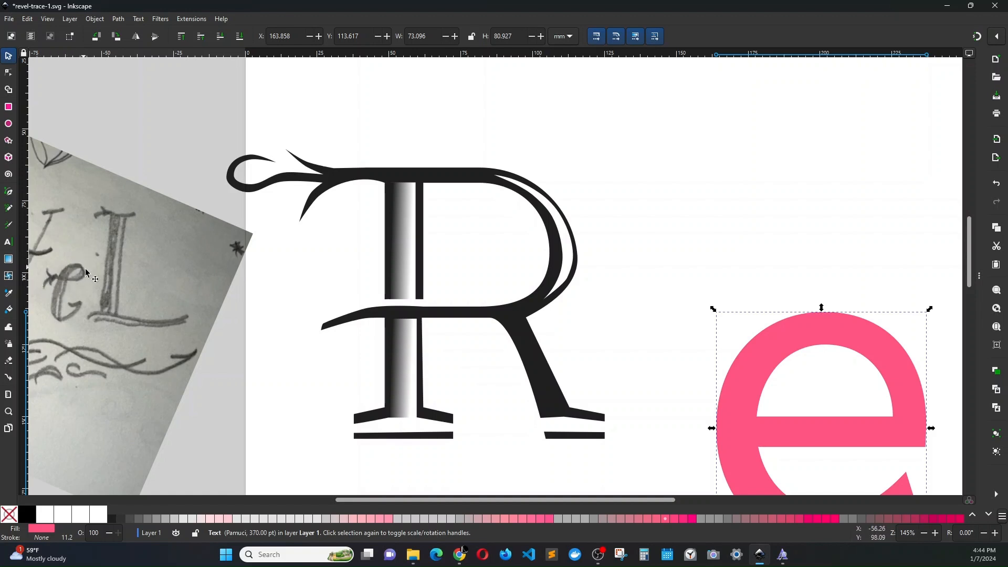
Scale the pink e down to about 45.3 by 50.2 mm and place it beside the R's leg at about X 130.4, Y 101.4 mm.
scroll(863, 374, down, 4)
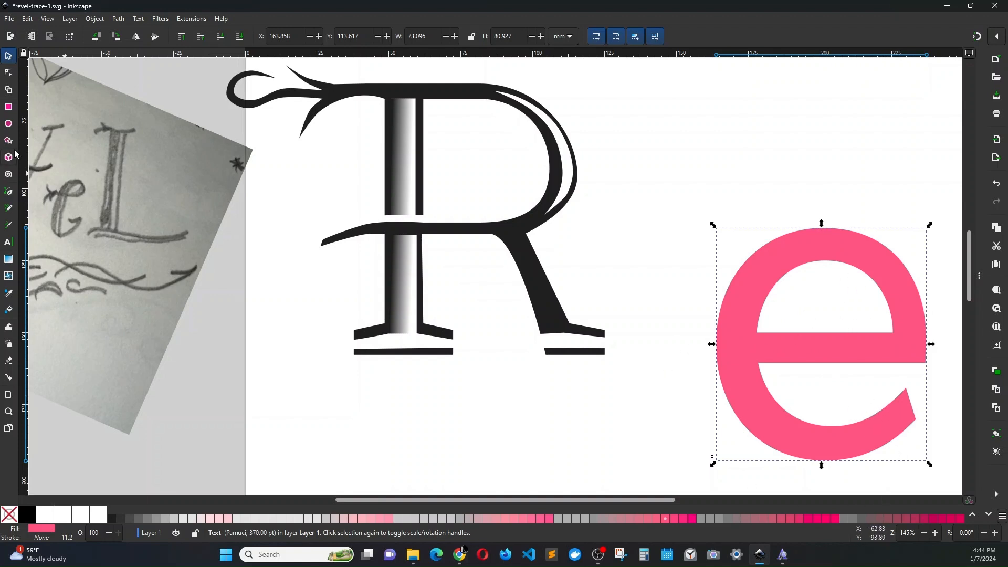
drag(801, 259, 686, 143)
drag(612, 118, 688, 195)
drag(760, 219, 688, 205)
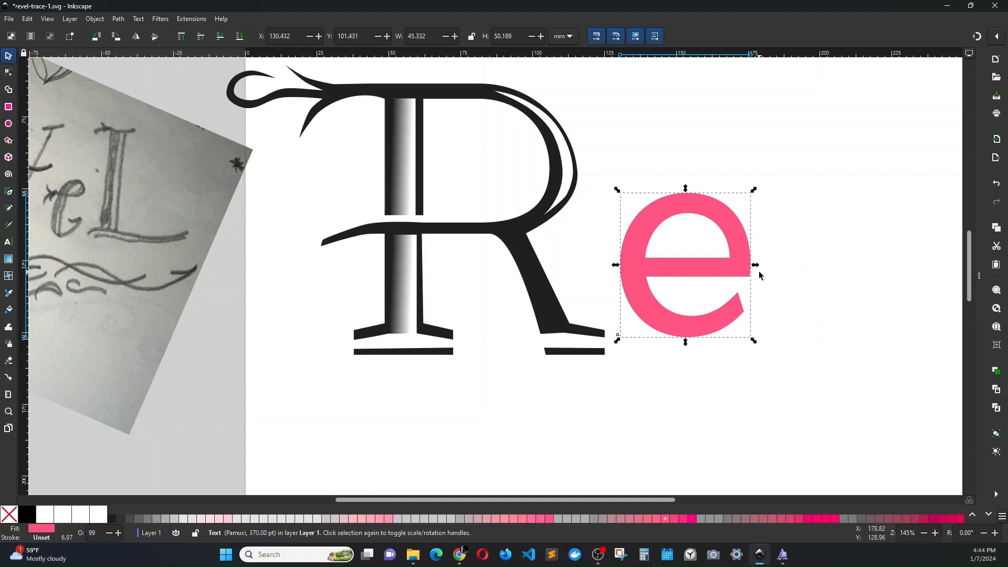
Narrow the pink e to about 31.1 mm wide at its existing height and convert the text object to a path.
drag(756, 265, 717, 266)
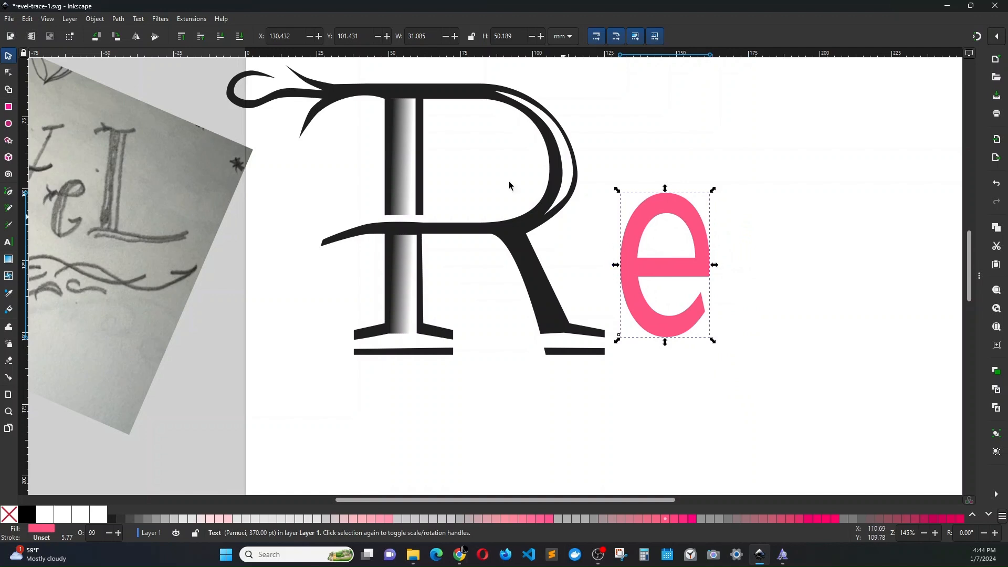
click(9, 75)
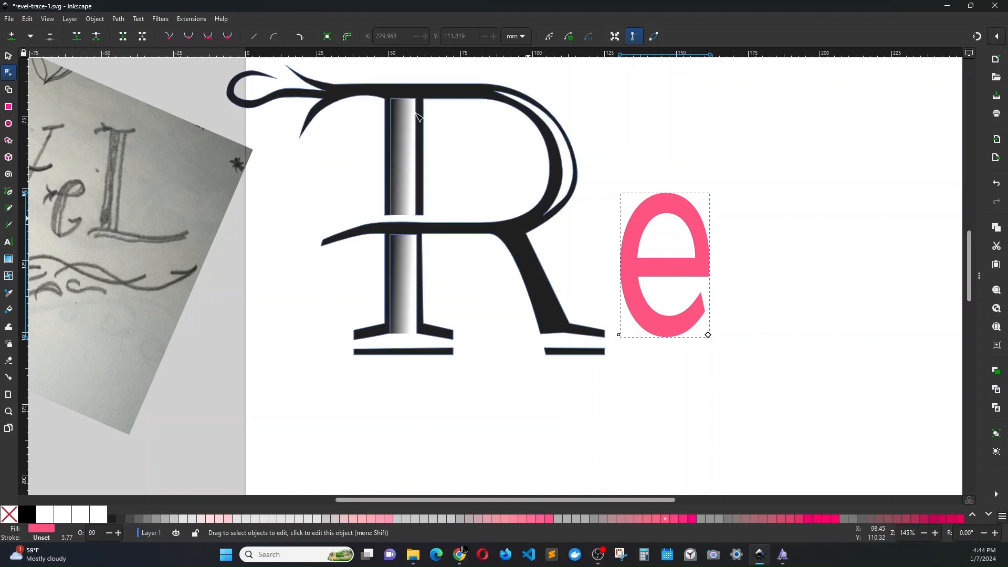
click(118, 19)
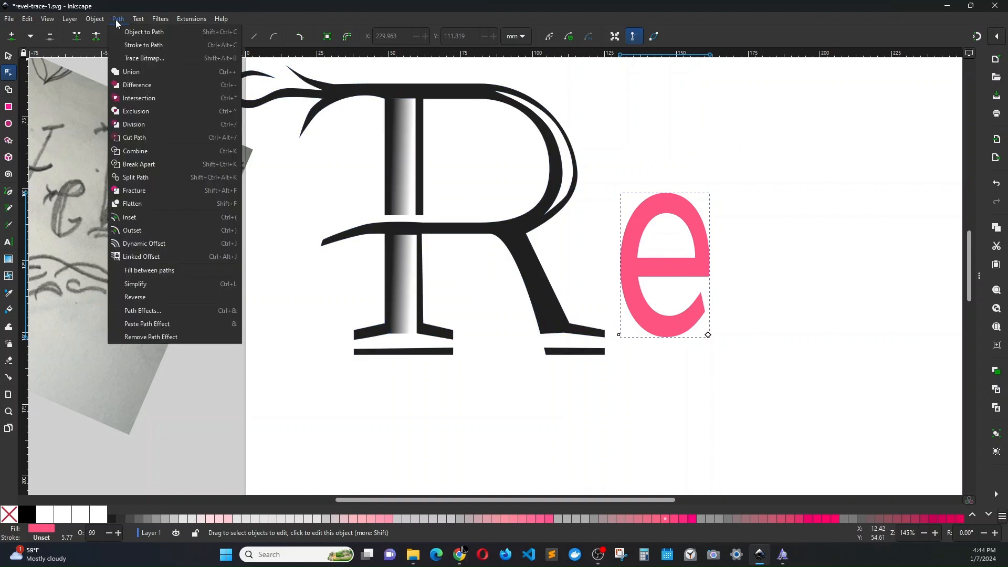
click(134, 35)
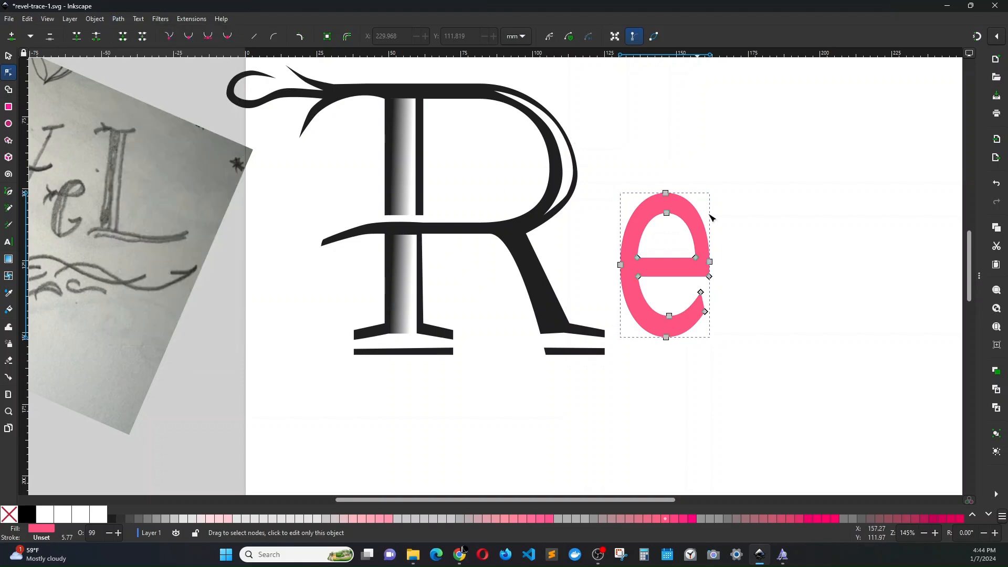
Raise the e's crossbar nodes and the adjoining outer side nodes together by about 6.8 mm.
drag(603, 247, 731, 295)
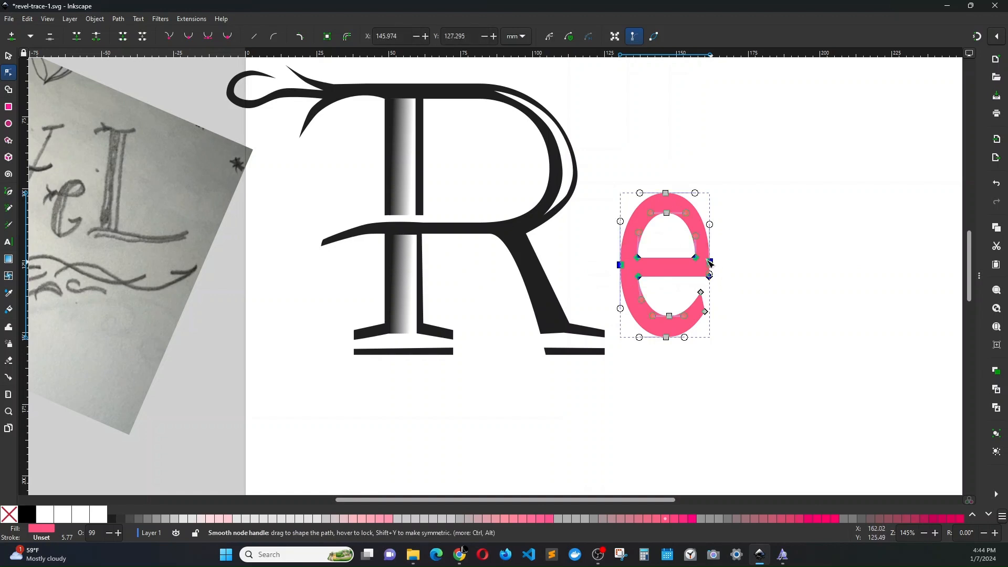
drag(698, 261, 697, 239)
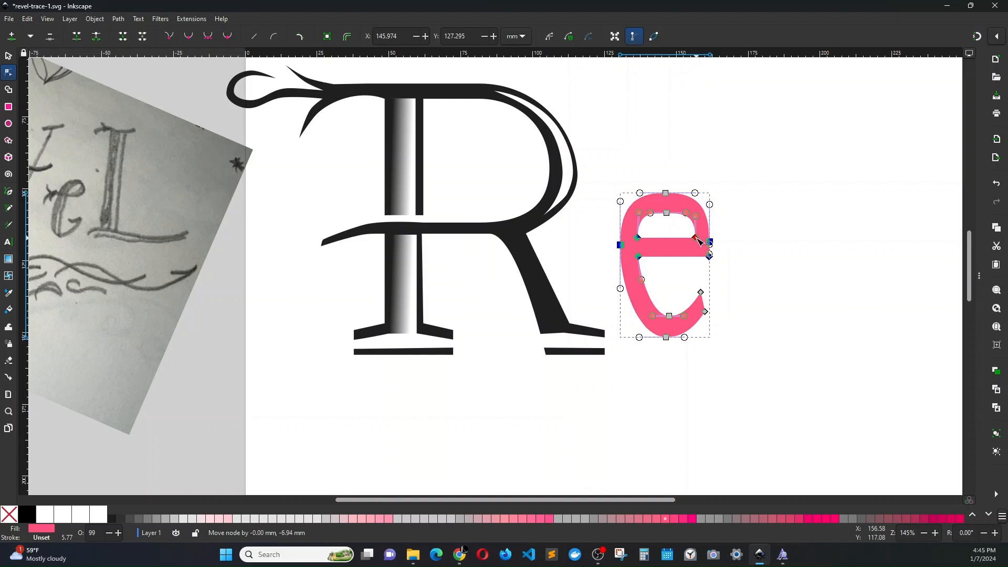
click(760, 278)
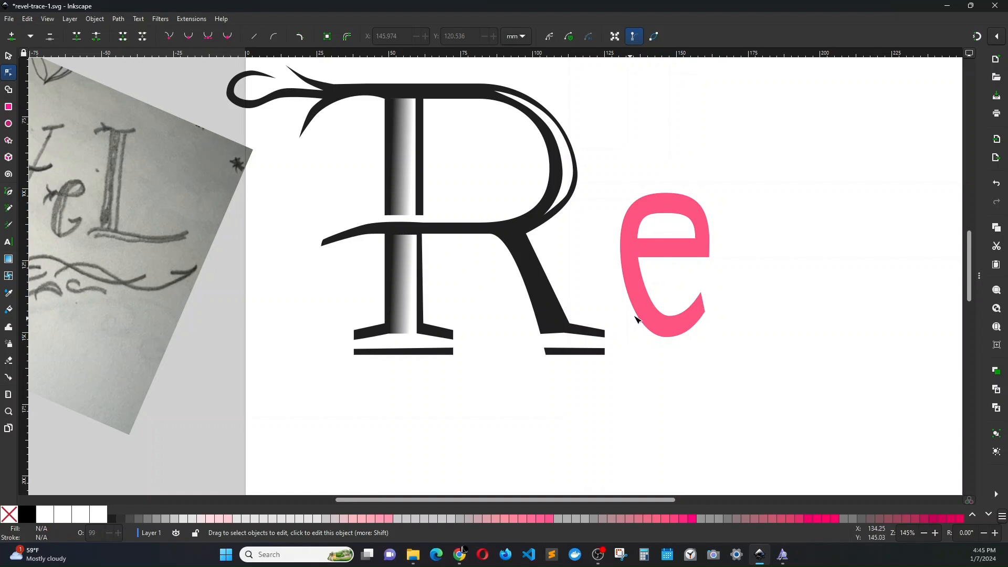
Lengthen the left-hand curve handles of the e's inner and outer bottom nodes to make the lower bowl fuller.
click(638, 320)
click(670, 316)
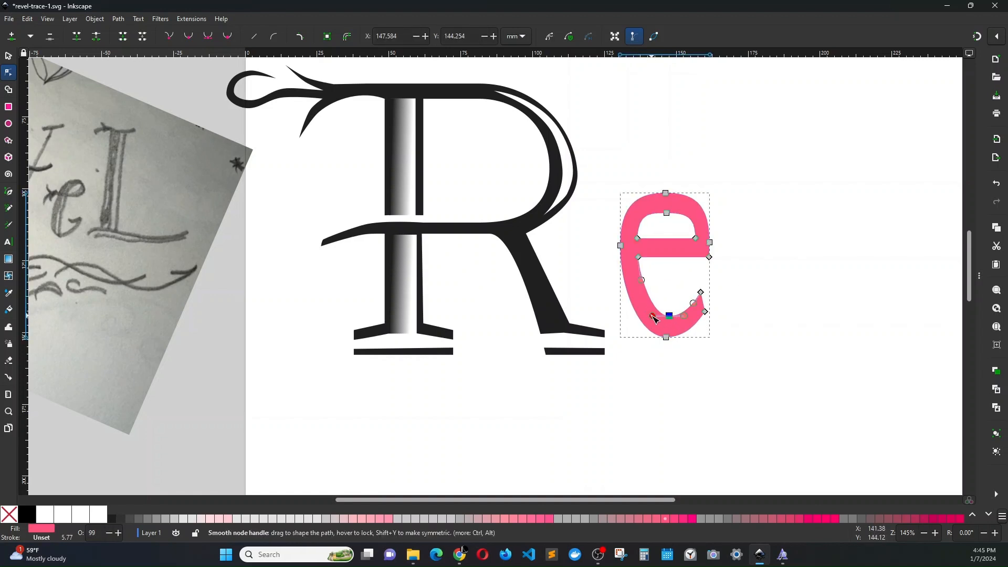
drag(654, 318, 633, 319)
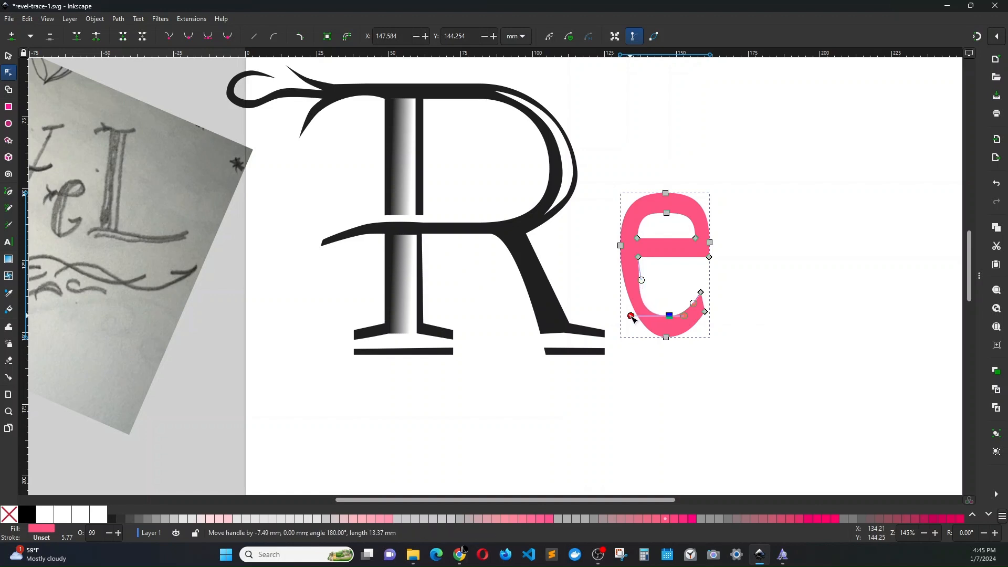
click(667, 338)
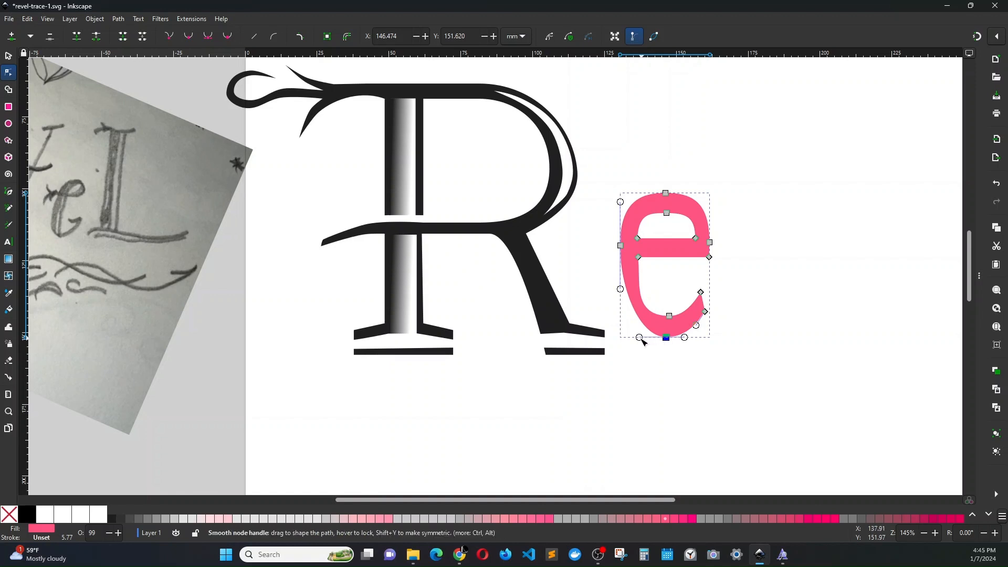
drag(639, 337, 623, 337)
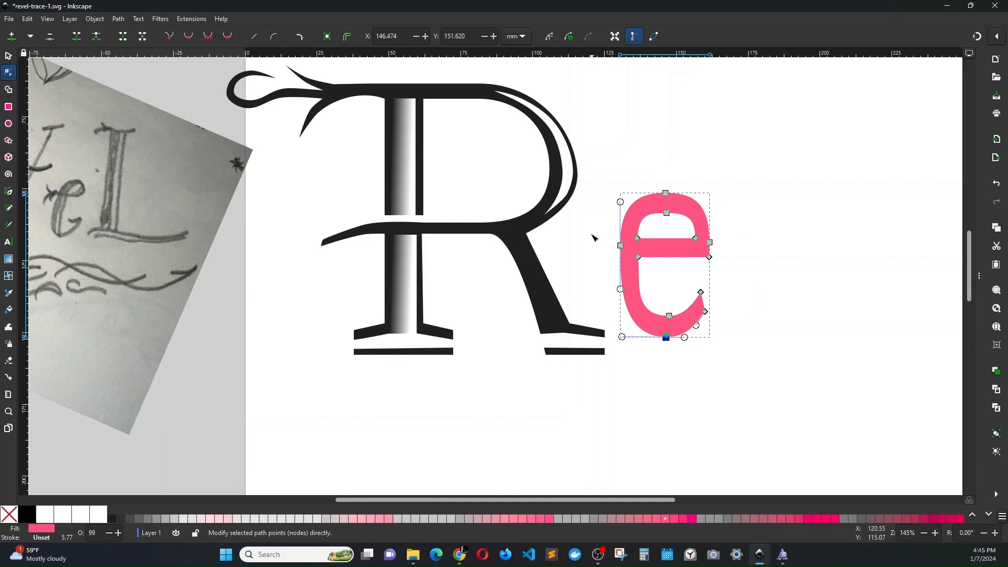
Adjust the curve handles on the e's upper-left outer edge and inner counter to slant that side of the upper bowl.
drag(620, 202, 627, 198)
click(638, 239)
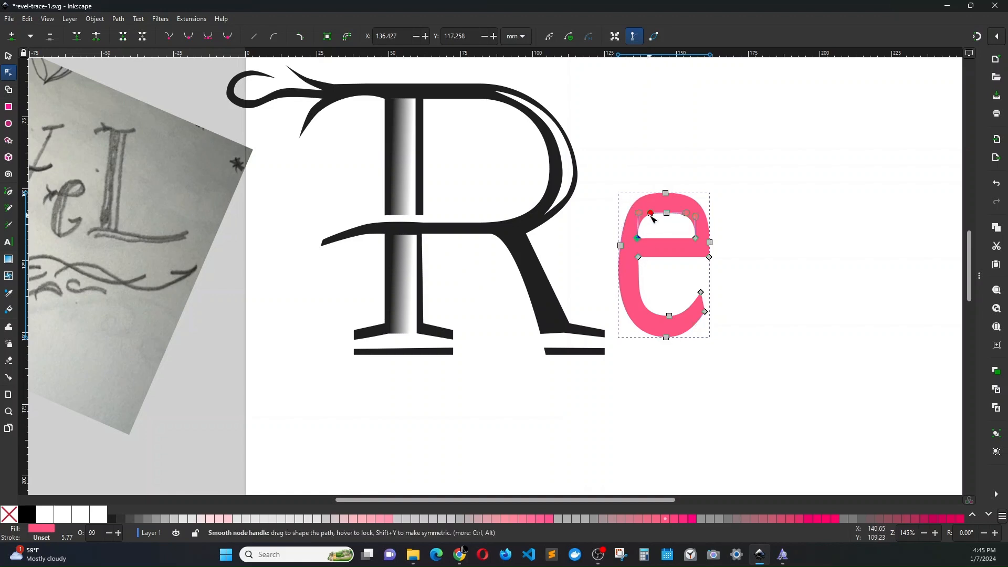
drag(643, 212, 646, 213)
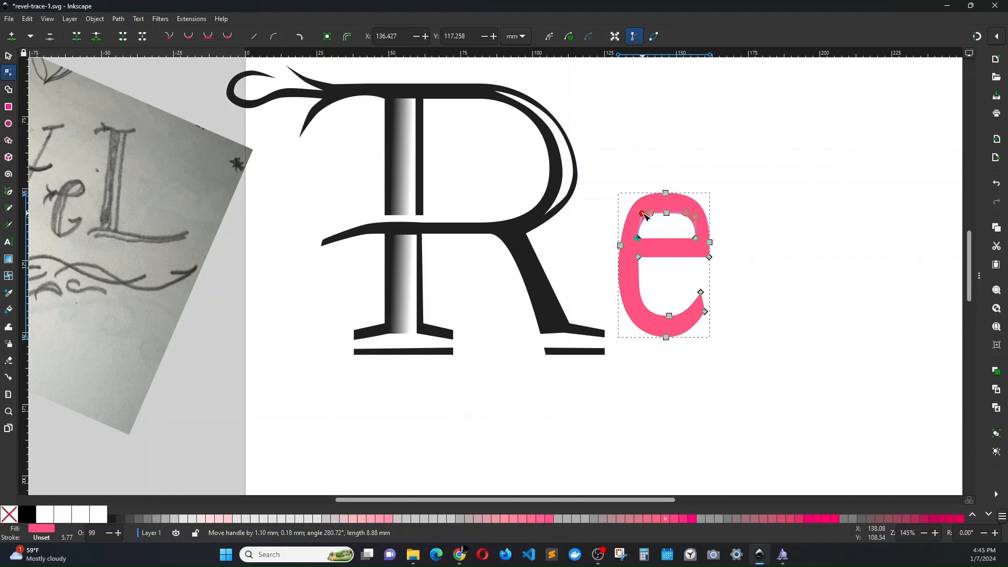
click(772, 197)
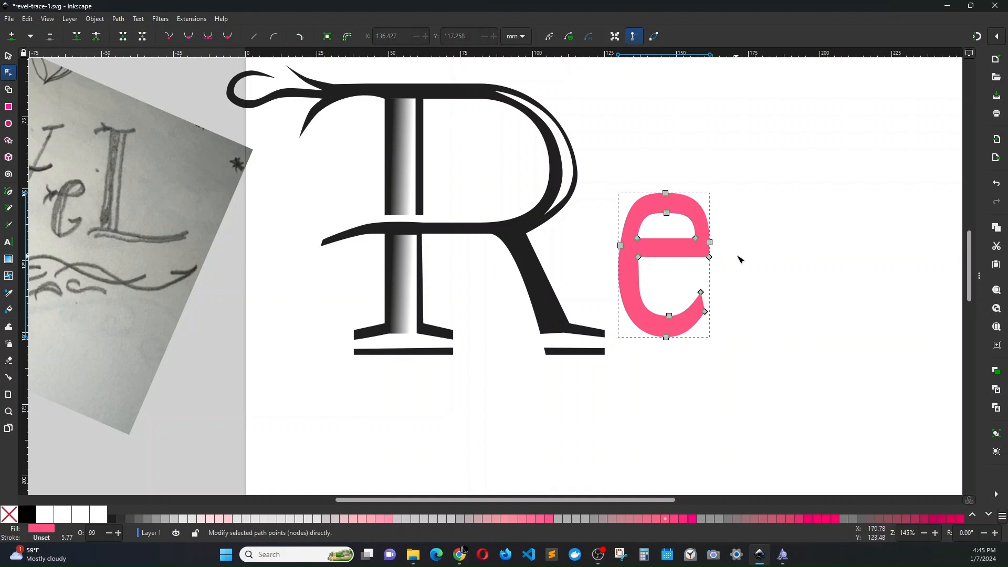
click(739, 260)
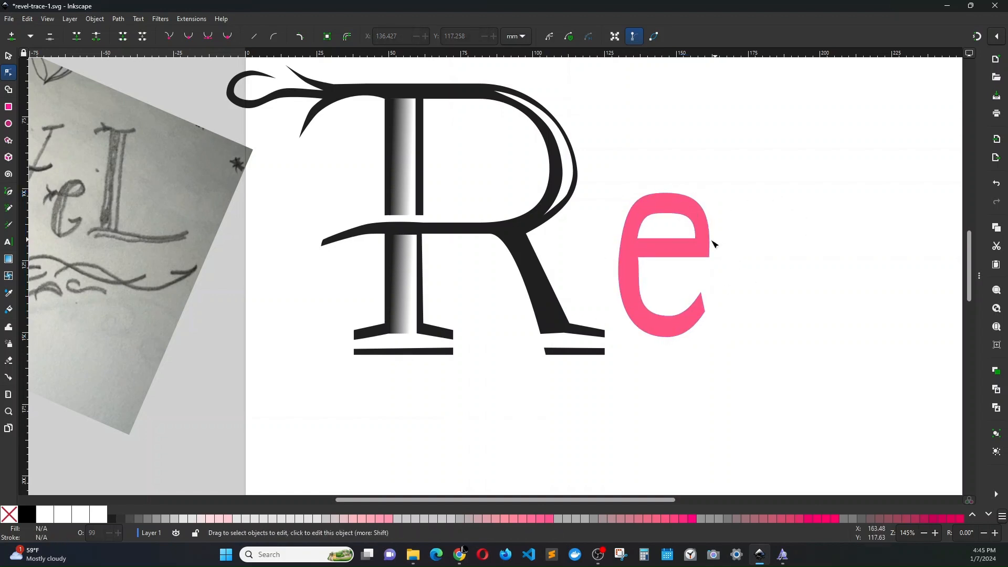
Add nodes above and below the e's left side node and pull that node out into a pointed spur at about X 117.5, Y 120.3 mm.
ctrl+scroll(628, 331, up, 3)
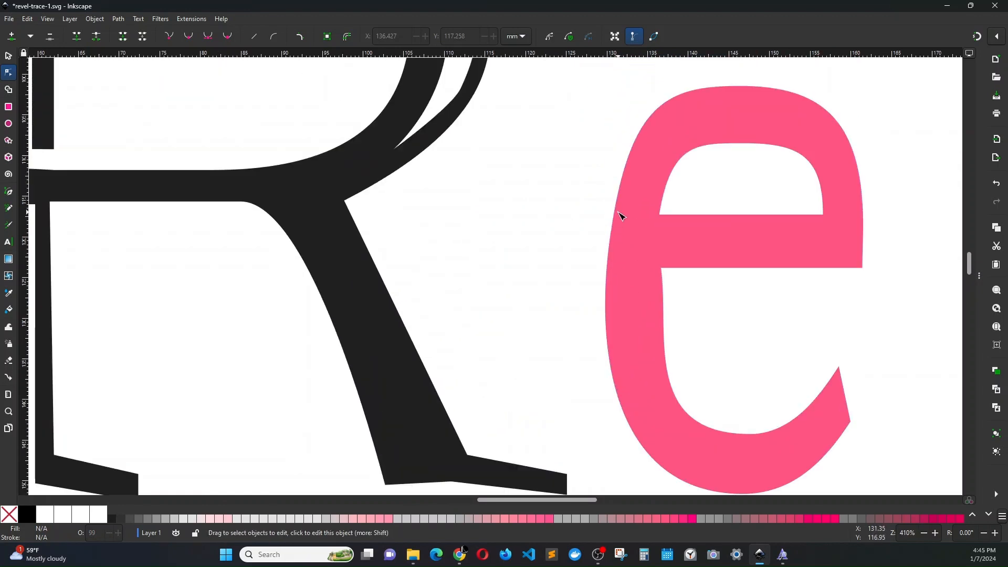
click(625, 239)
double_click(616, 216)
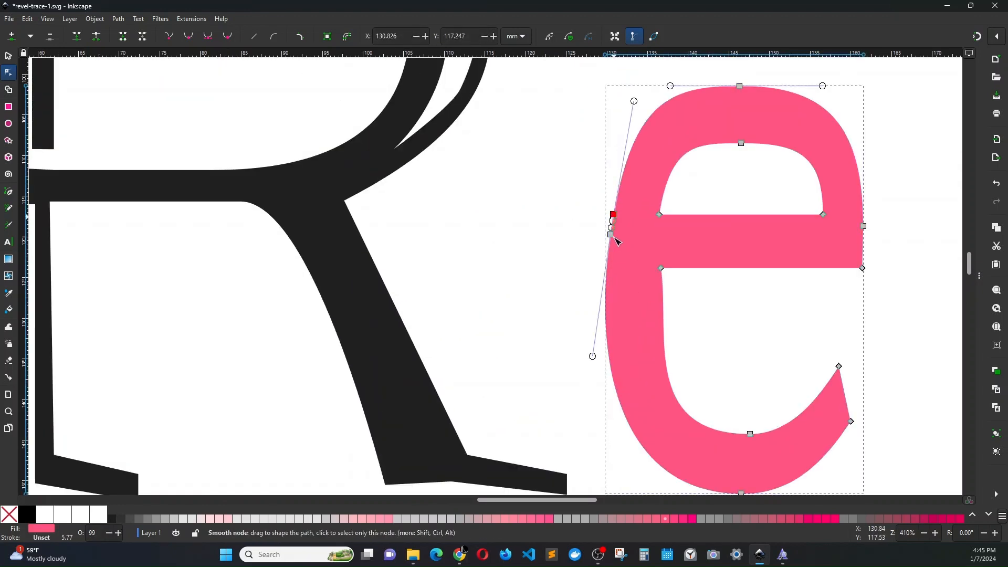
click(609, 273)
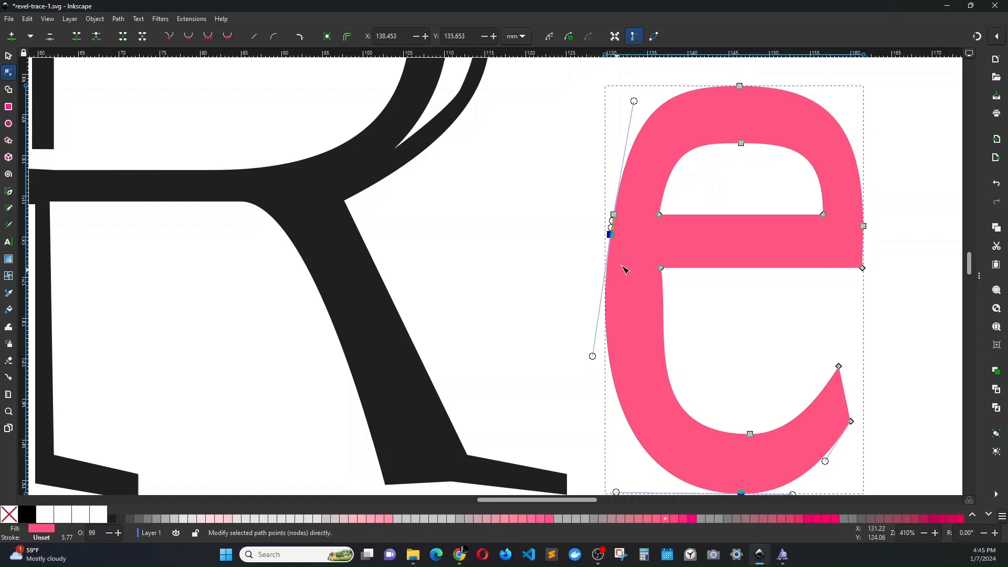
double_click(607, 280)
drag(608, 279, 607, 271)
drag(613, 237, 529, 243)
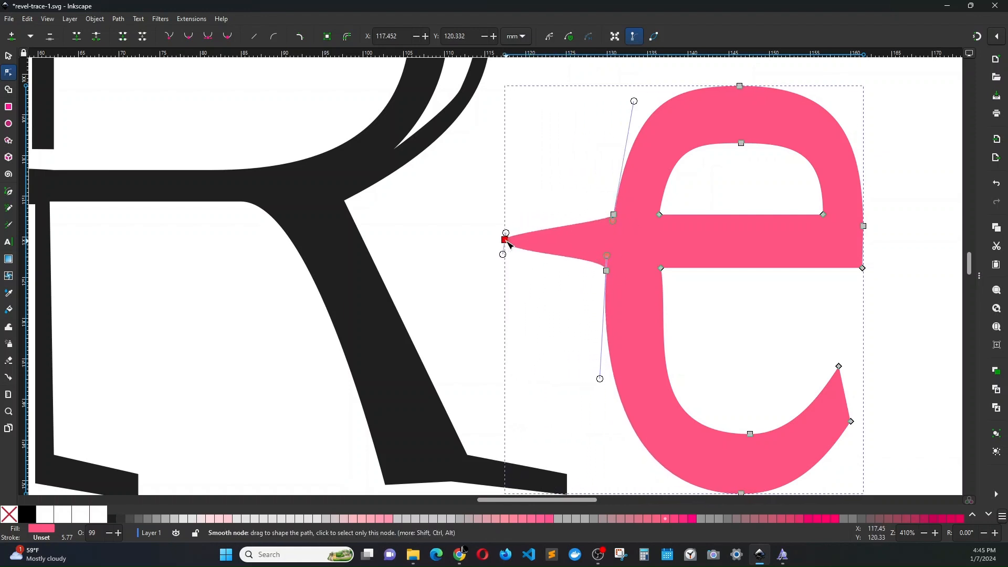
Narrow the spur's base by moving its lower node to about X 129.7, Y 123.0 mm and its upper node to about X 130.8, Y 117.8 mm.
drag(608, 271, 607, 262)
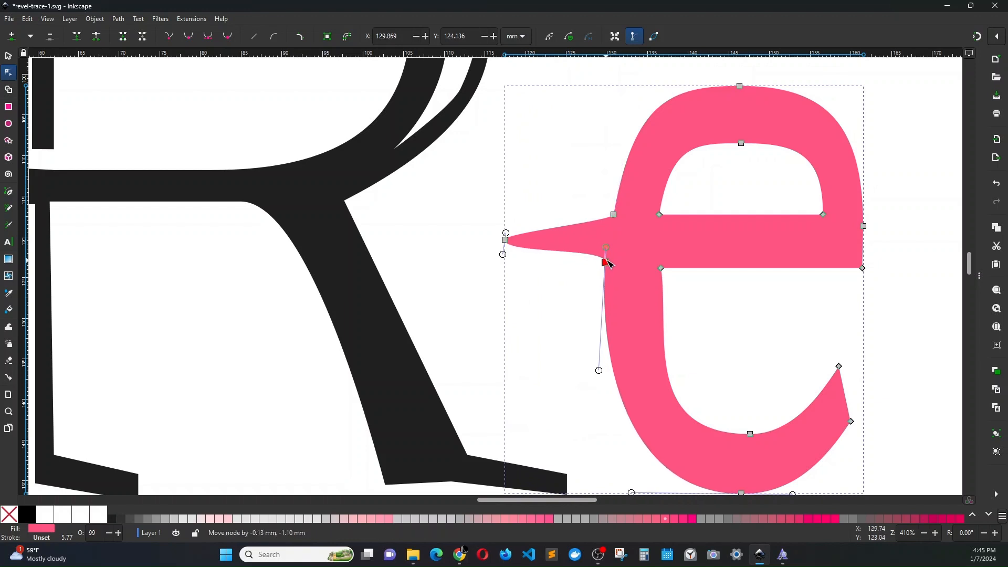
click(615, 217)
click(561, 195)
scroll(561, 194, down, 2)
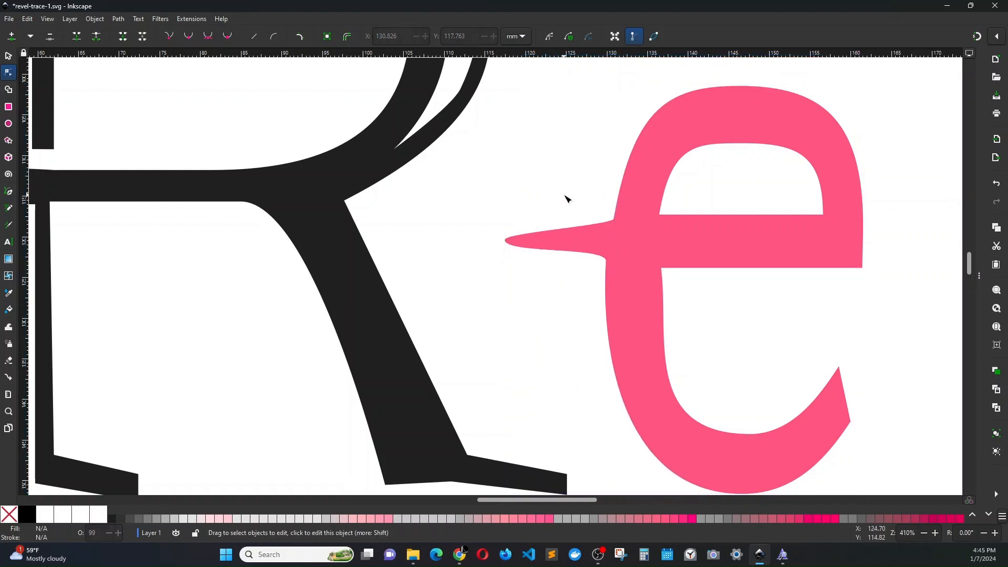
click(567, 201)
scroll(566, 201, down, 2)
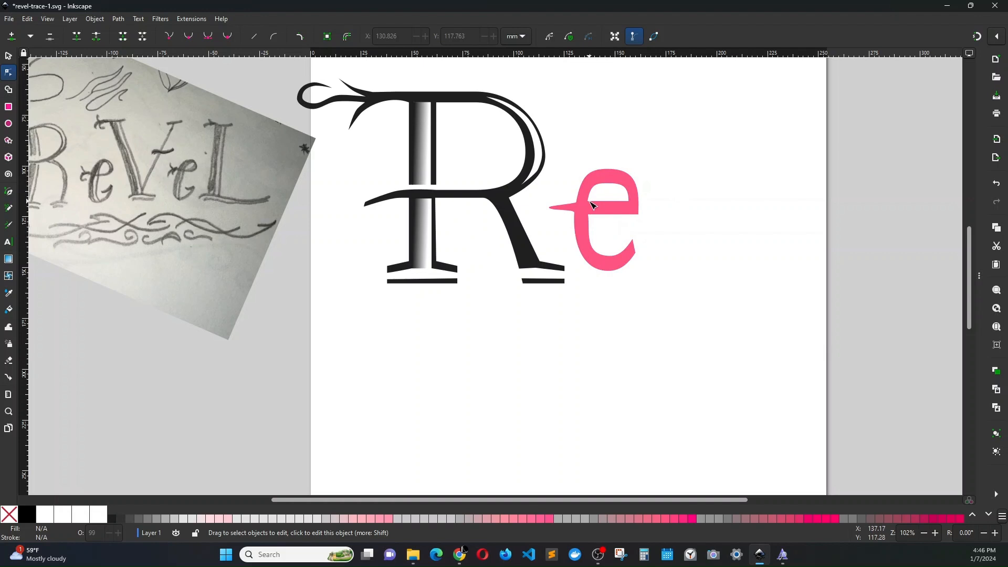
Pull the nodes at the right end of the e's crossbar inward to about X 156.7 mm to narrow the upper bowl.
click(634, 198)
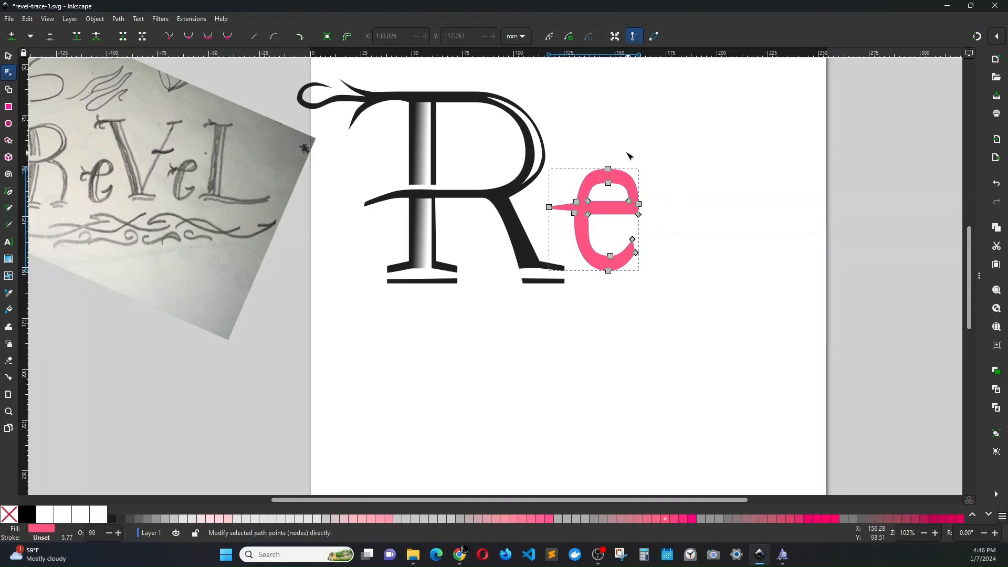
click(638, 204)
drag(640, 202, 625, 201)
click(655, 226)
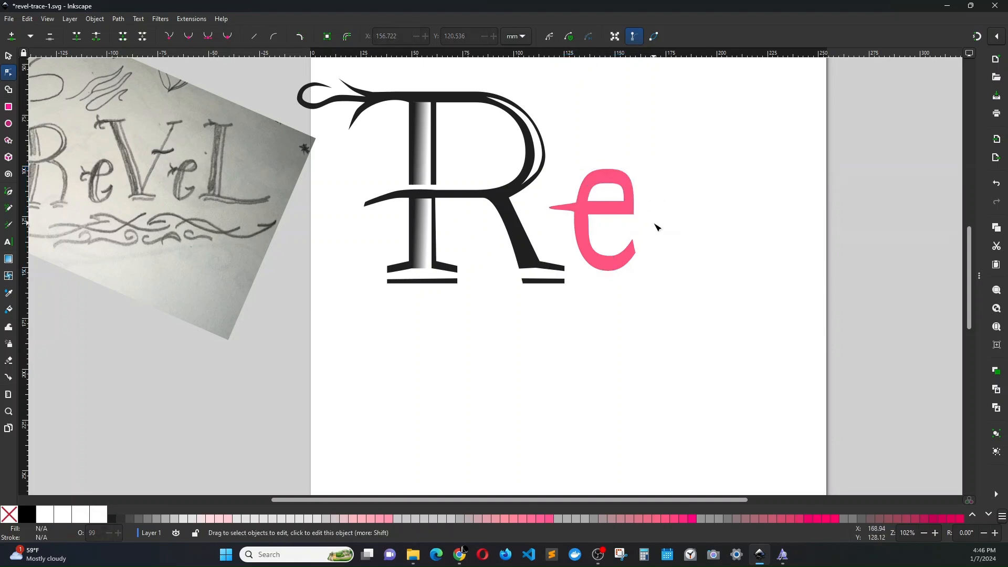
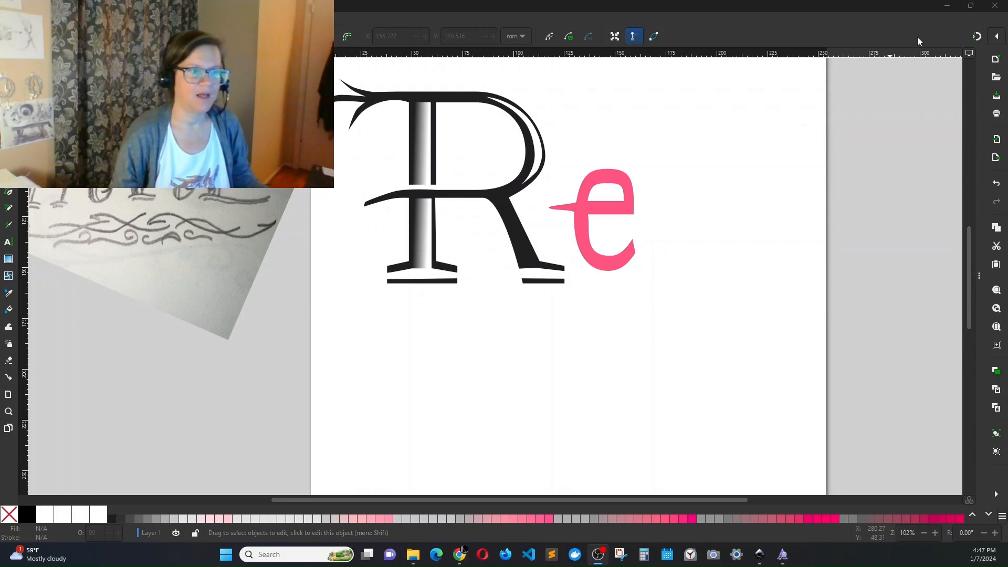
Switch to Chrome, search Google Images for "phone icon" in a new tab and open the Creative Fabrica outlined handset result.
click(948, 5)
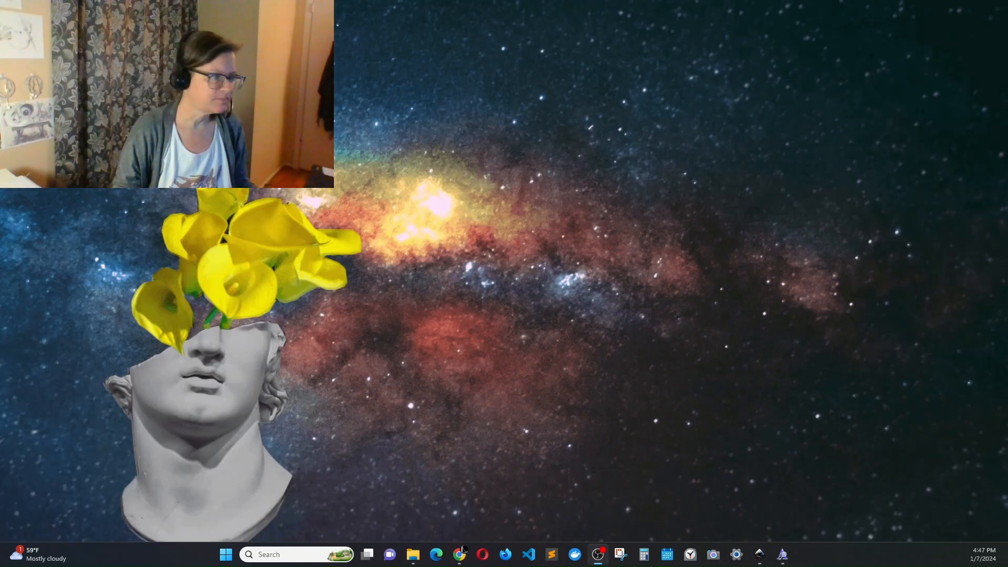
mouse_move(459, 560)
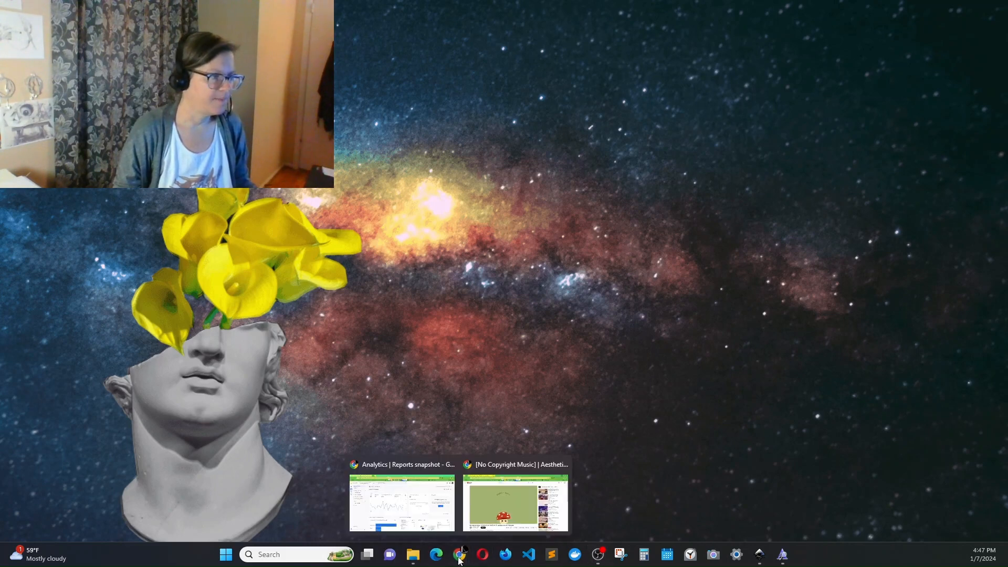
click(481, 506)
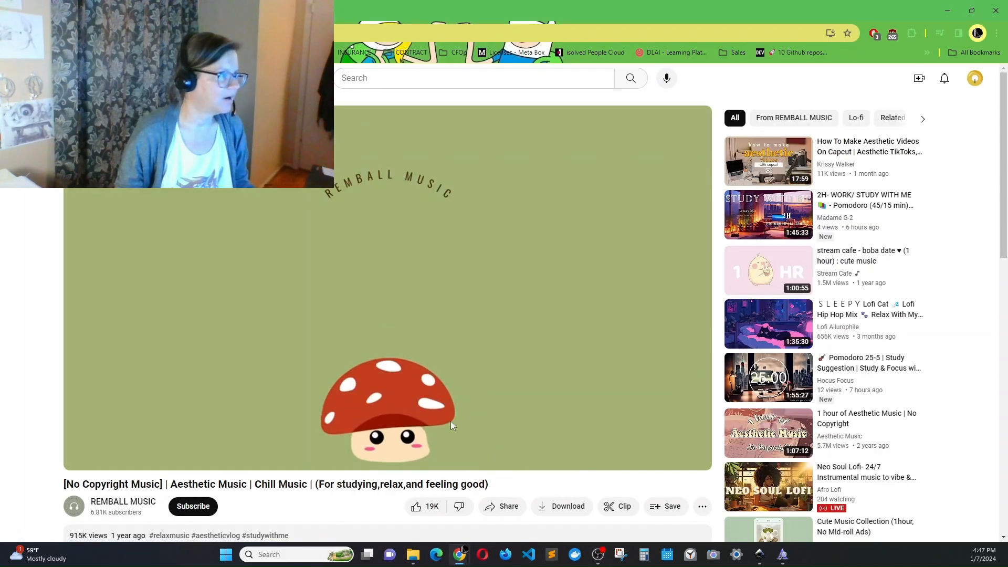
key(ctrl+t)
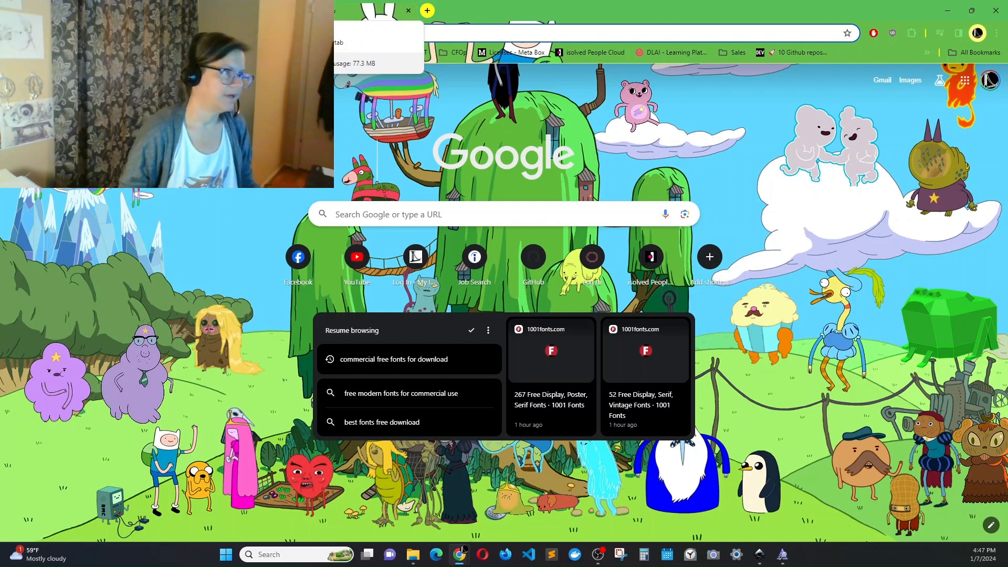
text(phone icon)
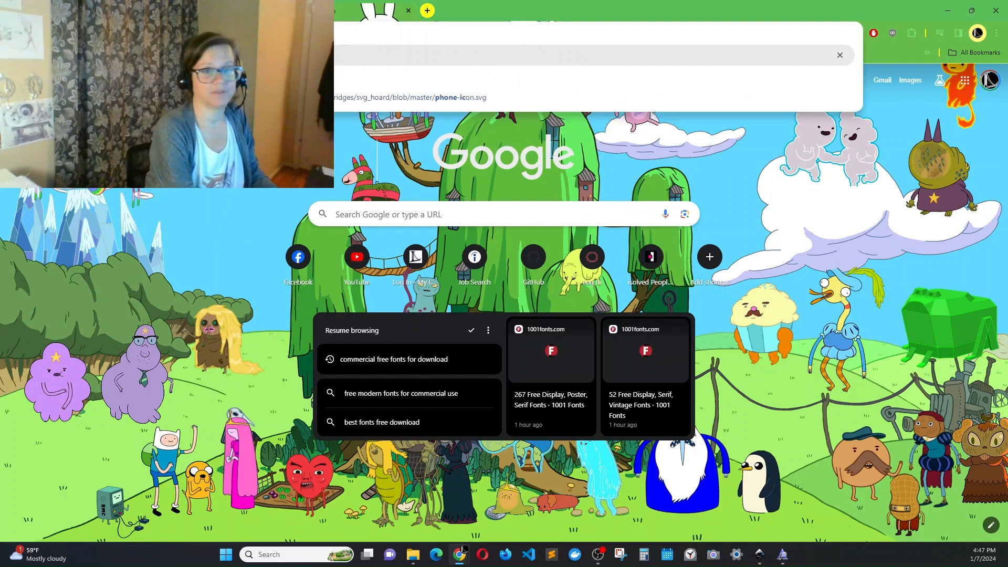
key(Return)
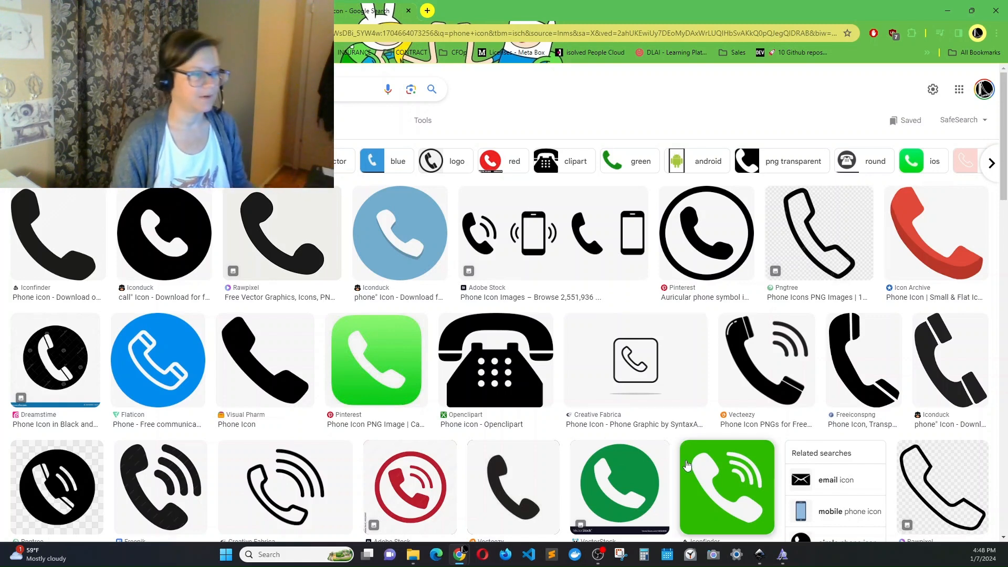
click(644, 366)
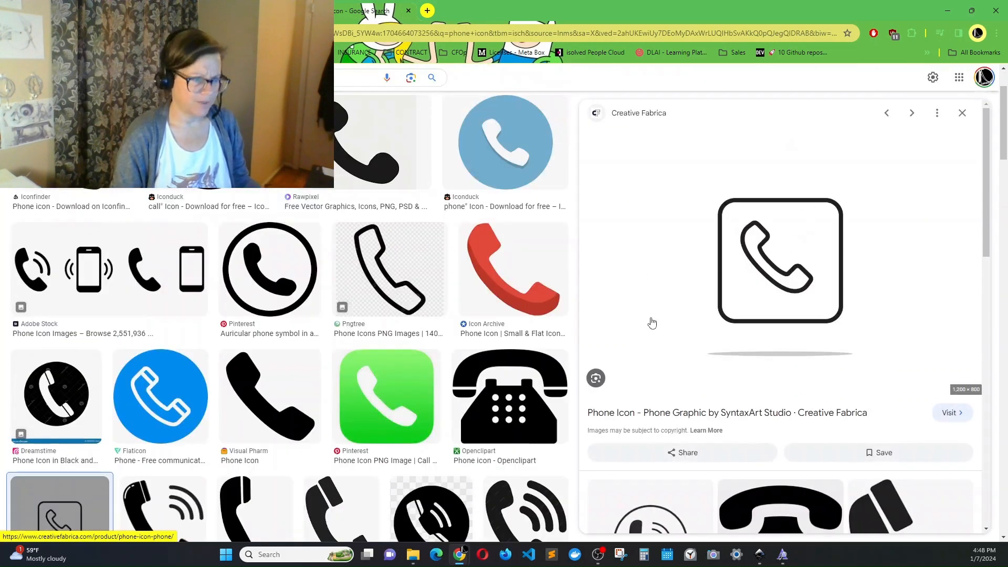
Capture the outlined handset inside the Creative Fabrica icon's rounded square with the Snipping Tool.
click(618, 560)
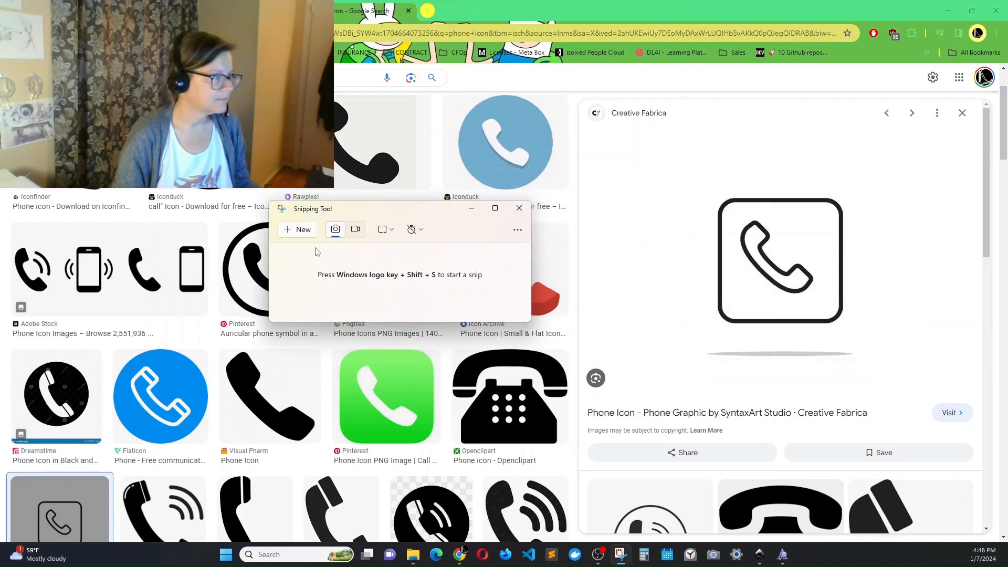
click(293, 236)
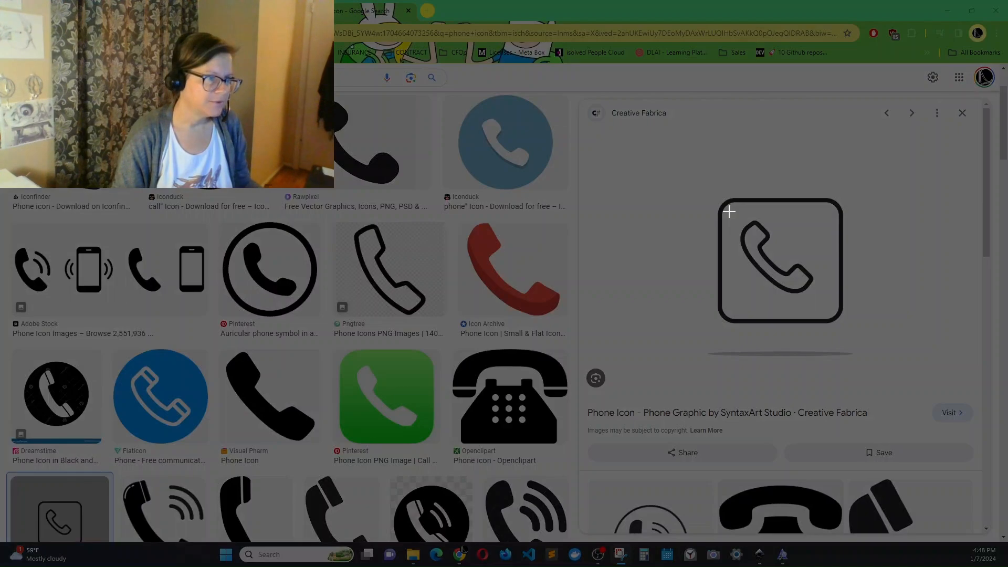
drag(727, 212, 824, 302)
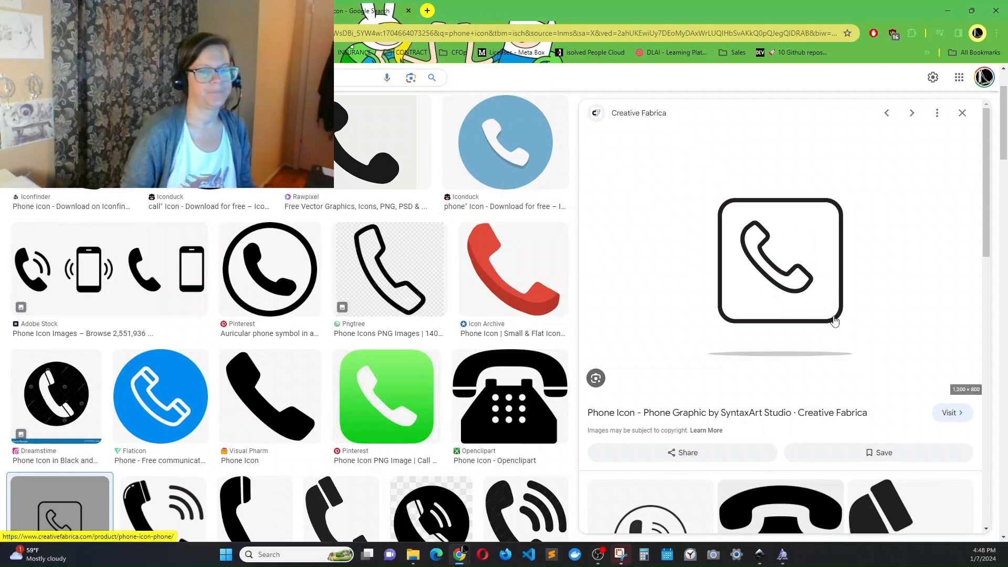
click(620, 555)
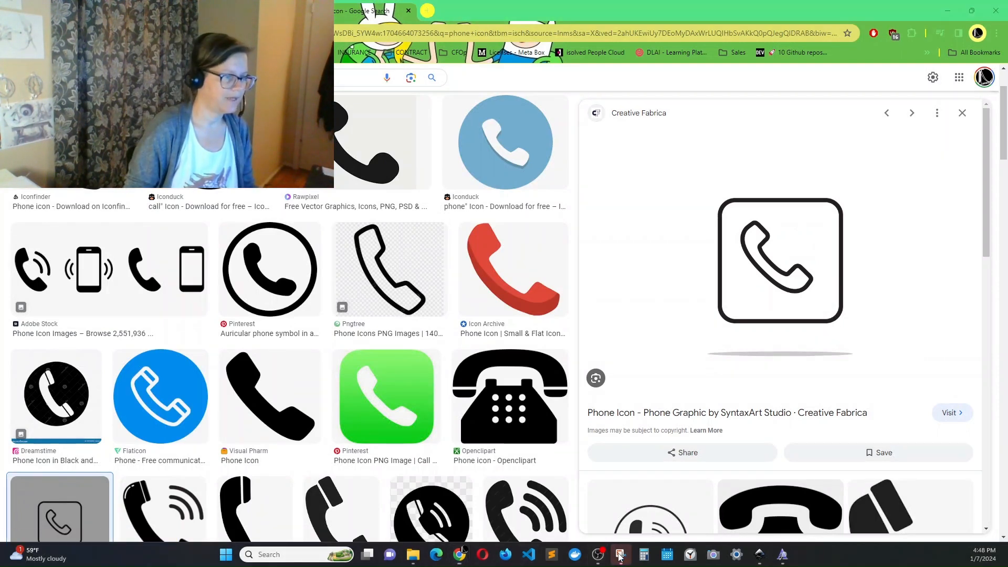
drag(662, 209, 587, 86)
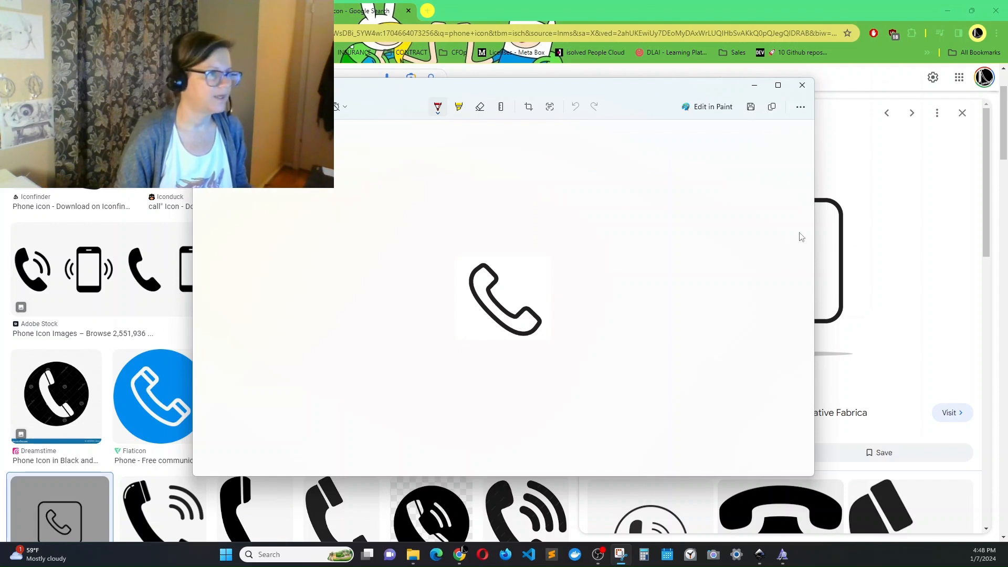
click(751, 106)
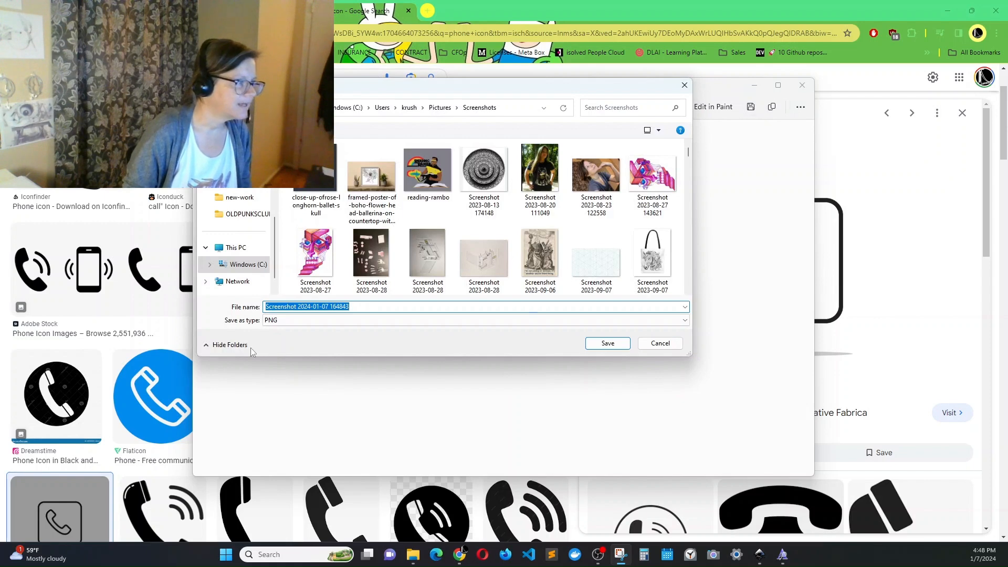
click(660, 343)
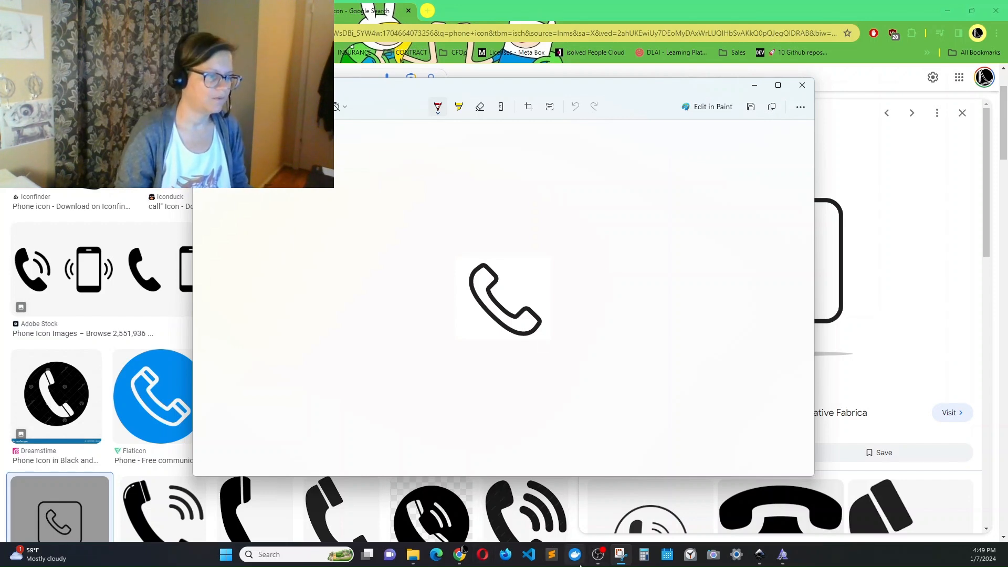
Switch to Inkscape and create a new blank document for the phone icon.
click(759, 554)
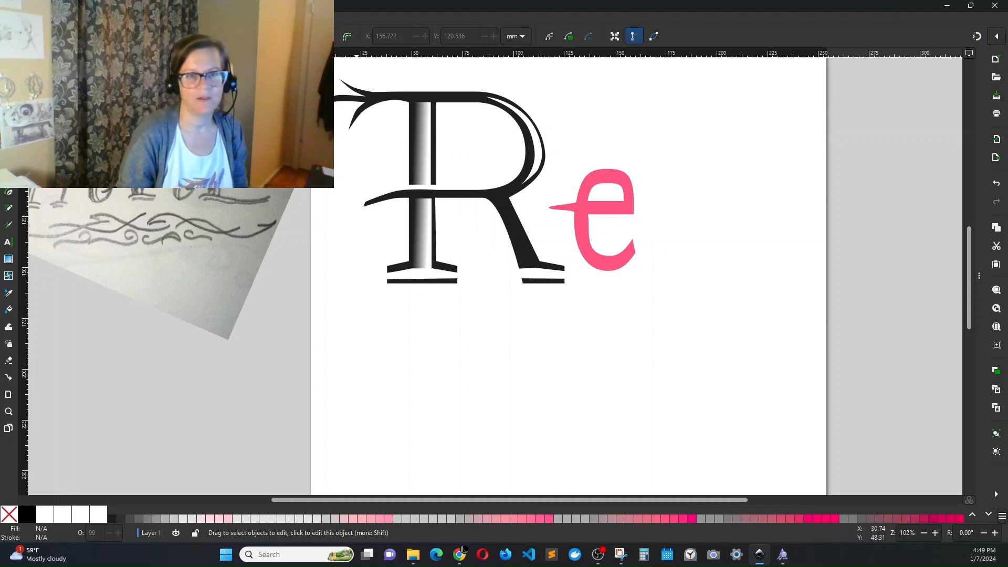
key(alt+f)
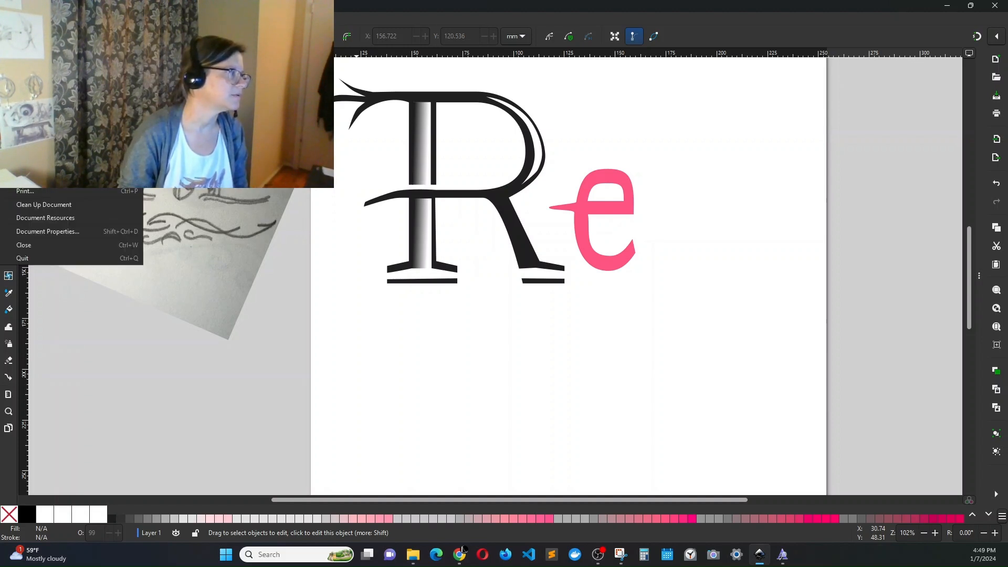
key(Escape)
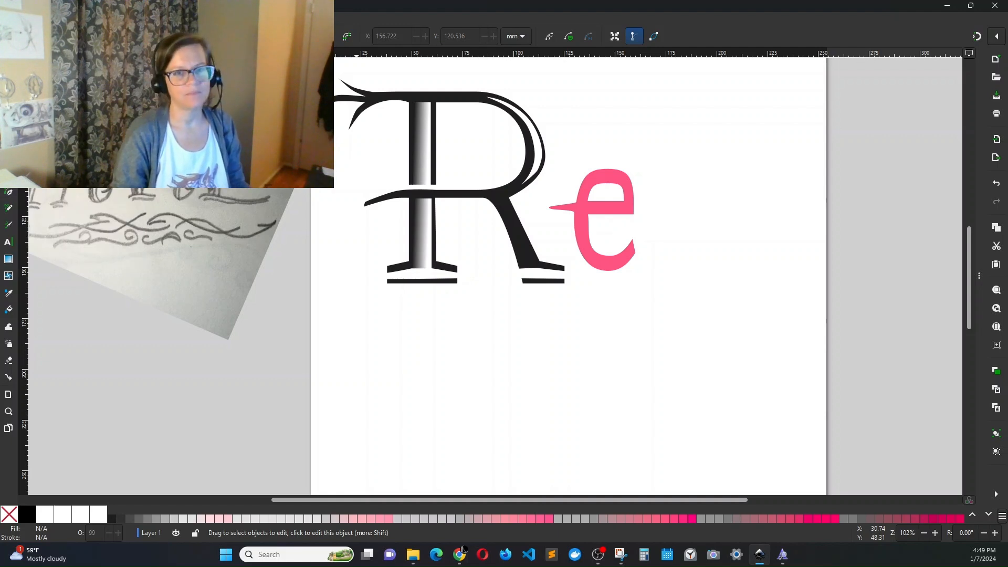
click(464, 550)
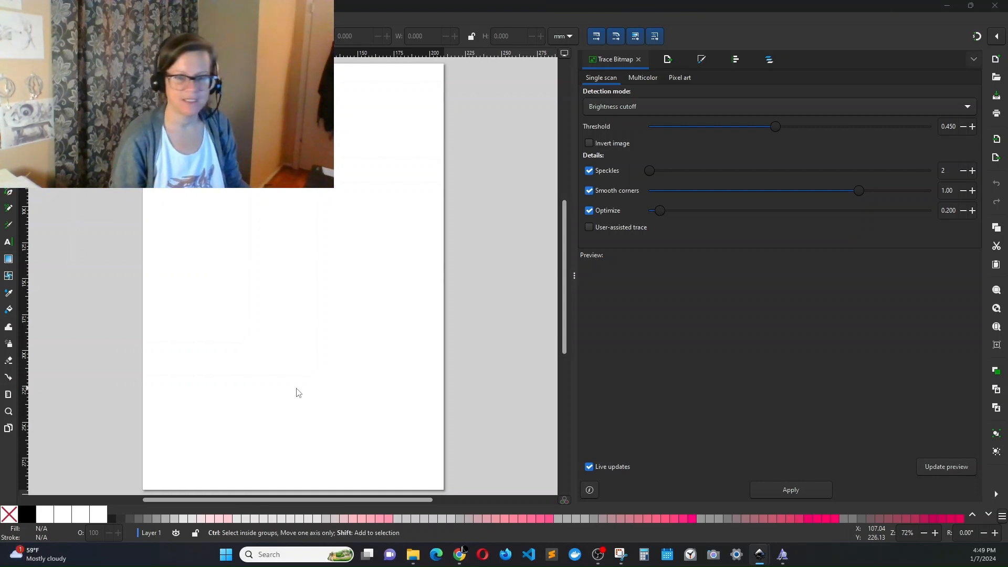
Set the new document's page size to 30 × 30 px in the document properties.
key(ctrl+shift+d)
drag(650, 385, 421, 65)
click(352, 125)
click(344, 143)
text(30)
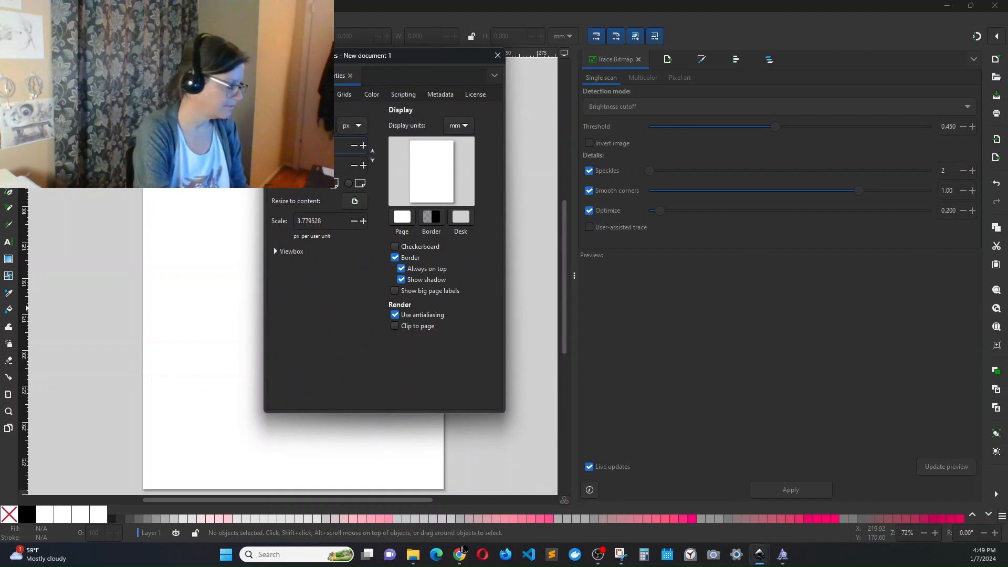
key(Tab)
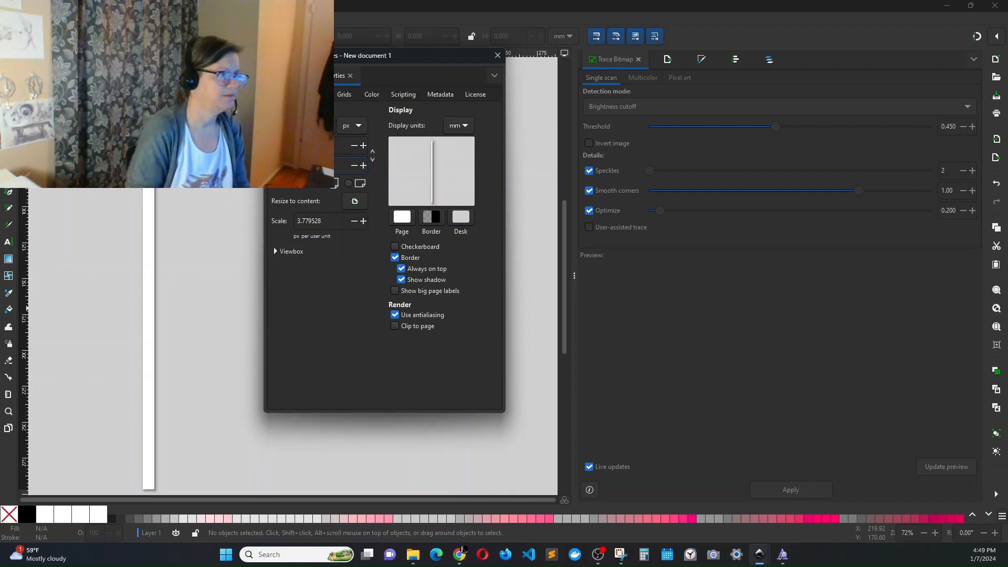
text(30)
key(Return)
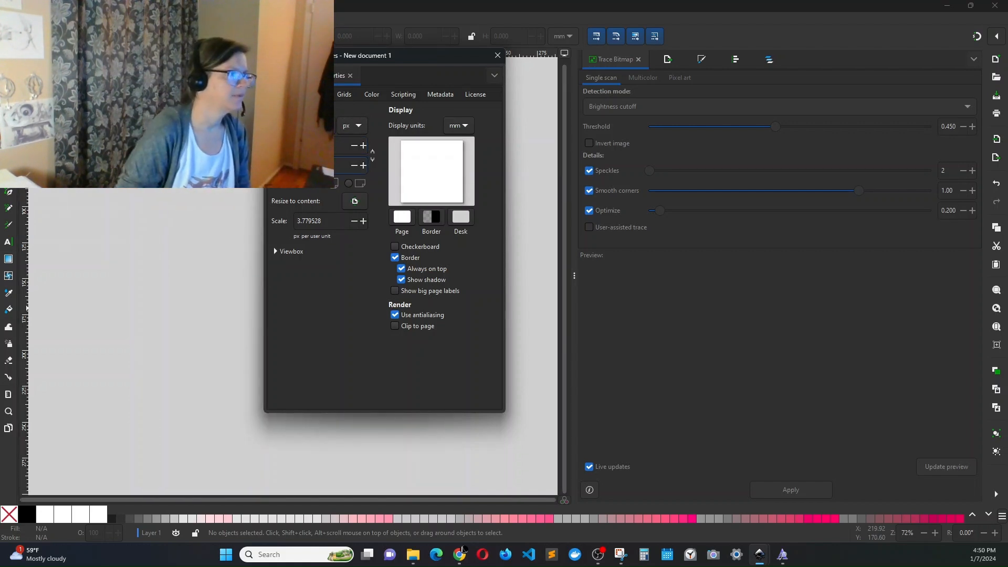
click(498, 55)
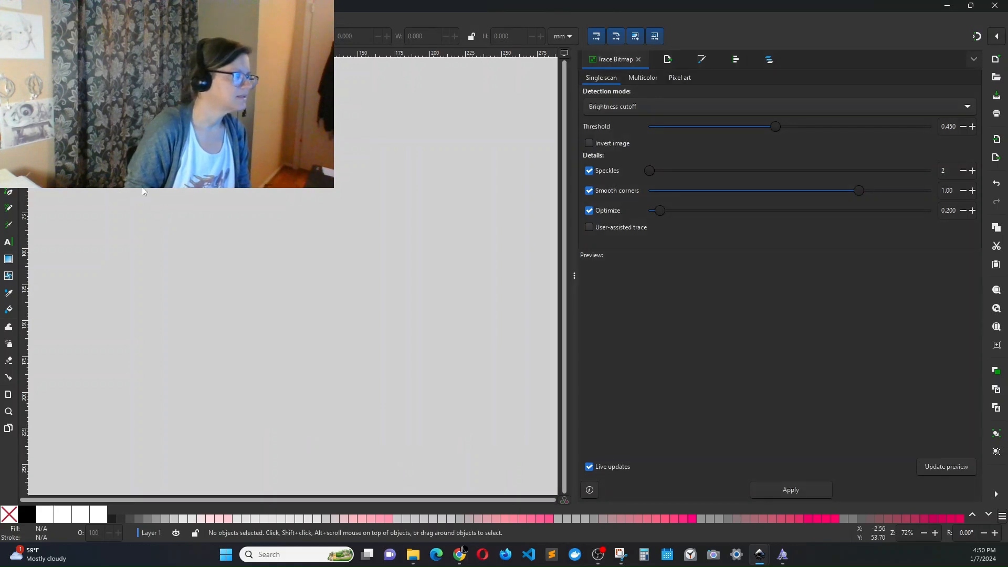
Paste the captured phone image, scale it down to about 23 × 20.5 mm and place it left of the page.
ctrl+scroll(252, 273, up, 8)
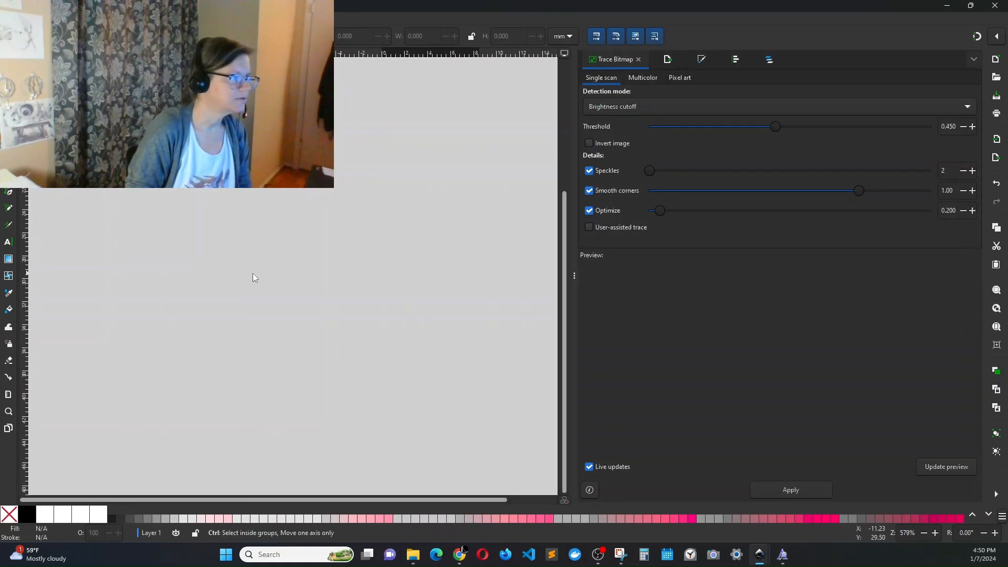
scroll(403, 263, up, 5)
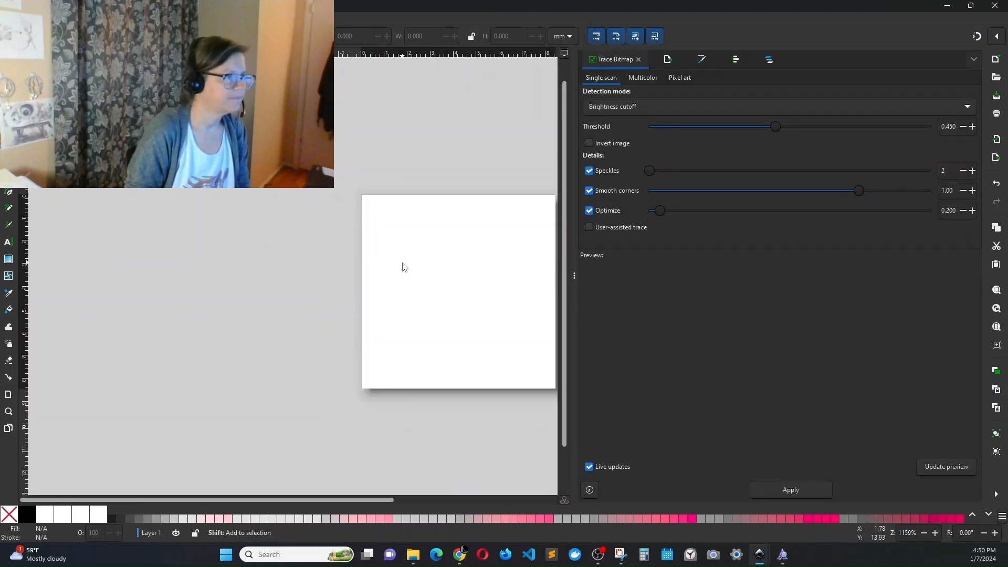
scroll(404, 263, right, 5)
key(ctrl+v)
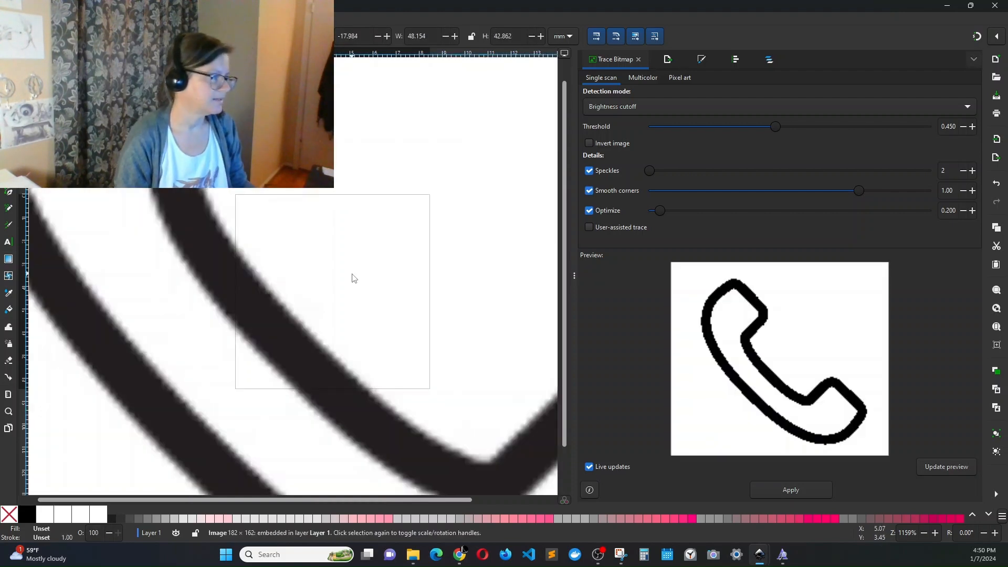
ctrl+scroll(322, 255, down, 4)
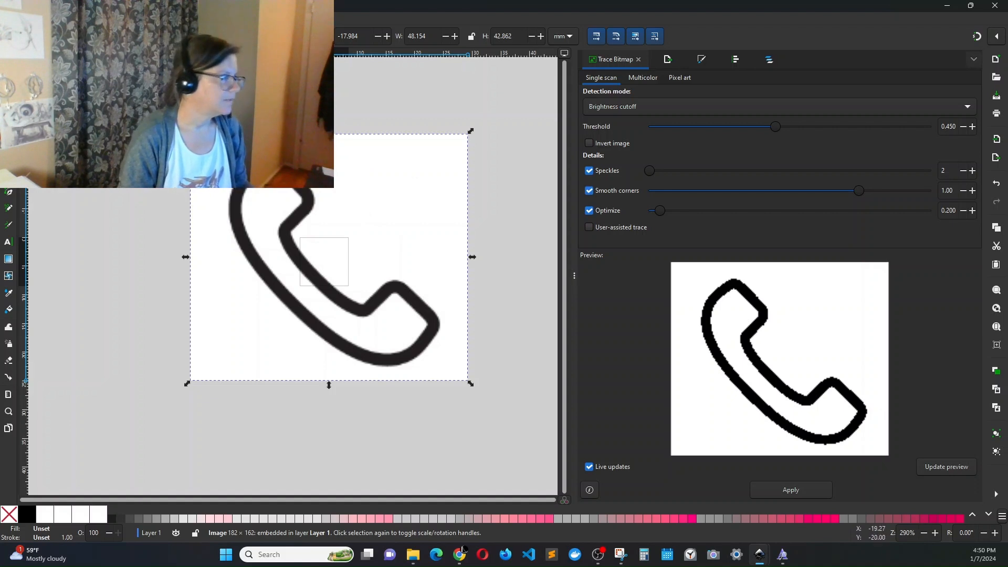
drag(187, 131, 295, 257)
mouse_move(383, 308)
mouse_down()
mouse_move(278, 285)
mouse_move(187, 222)
mouse_up()
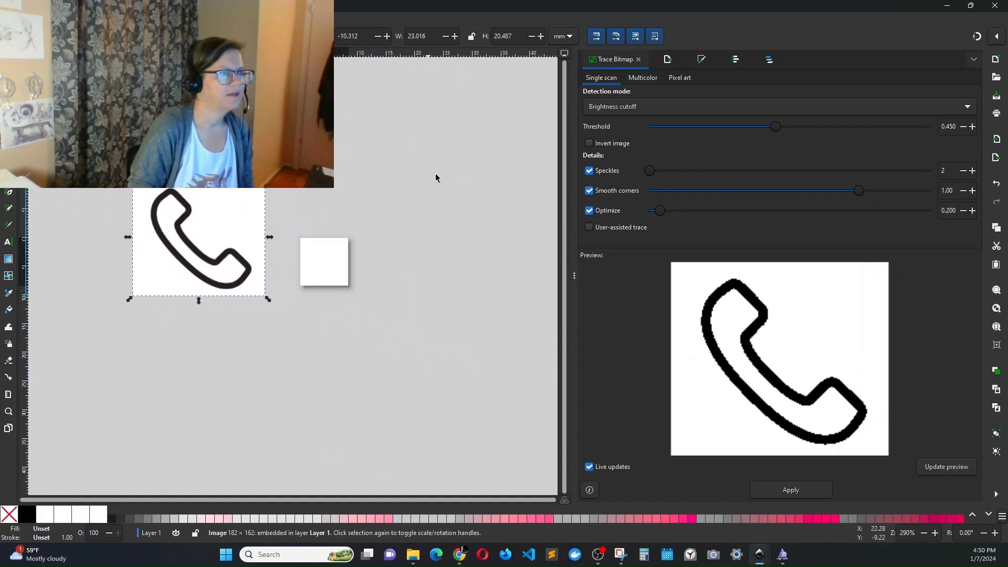
Trace the phone image using the Autotrace detection mode, move the traced path right of the page and delete the source image.
click(622, 108)
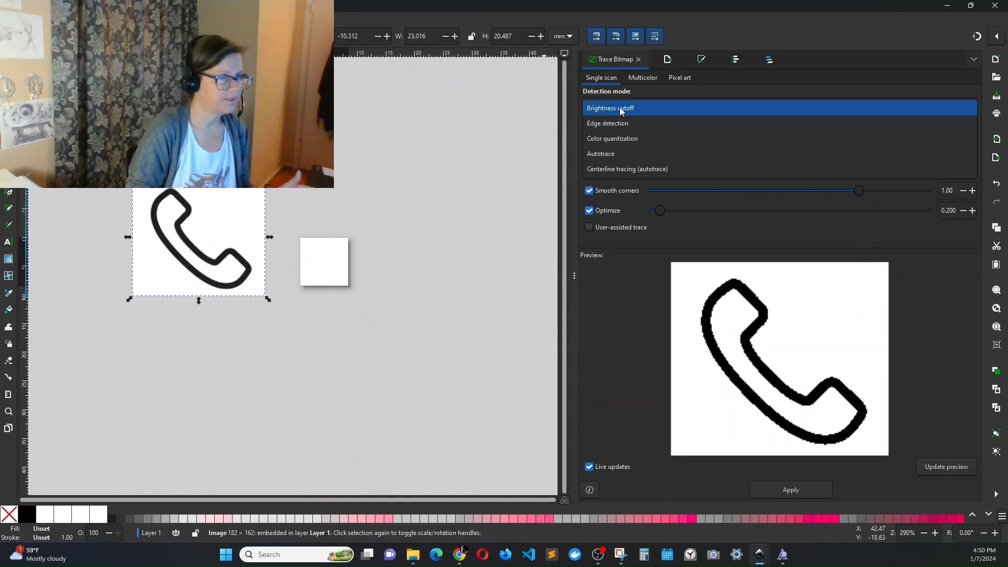
click(607, 153)
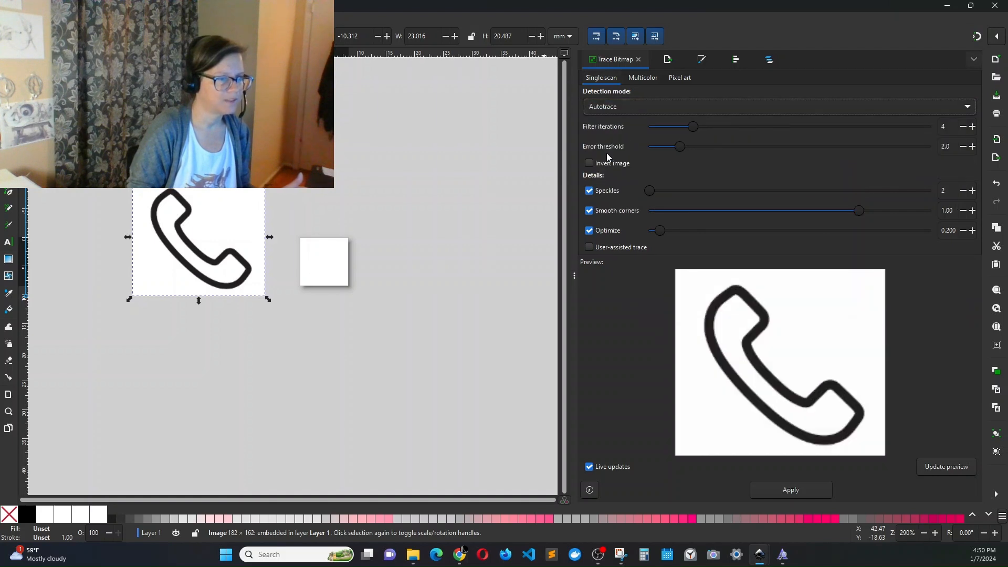
click(788, 490)
mouse_move(164, 251)
mouse_down()
mouse_move(303, 288)
mouse_move(371, 245)
mouse_move(423, 245)
mouse_up()
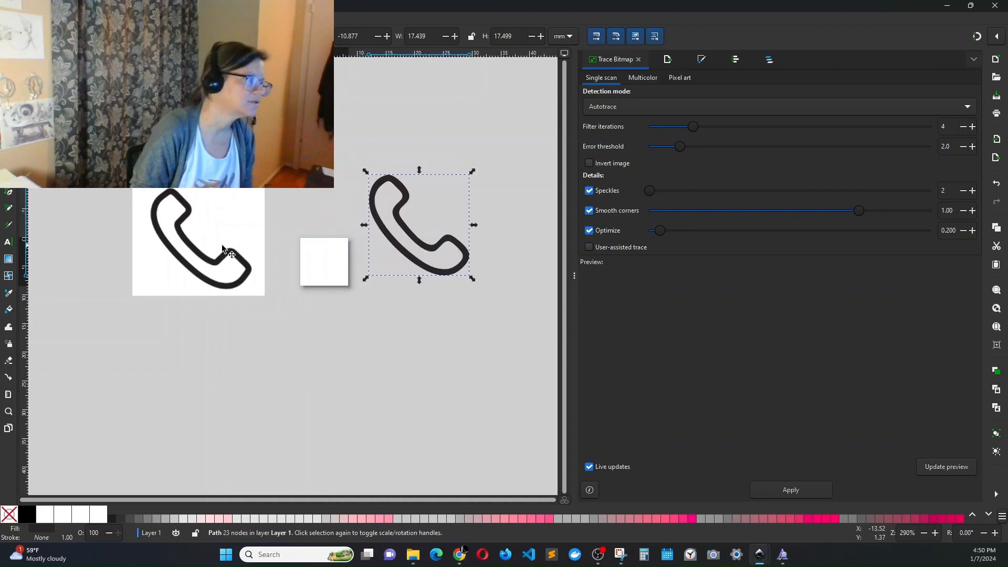
click(221, 249)
key(Delete)
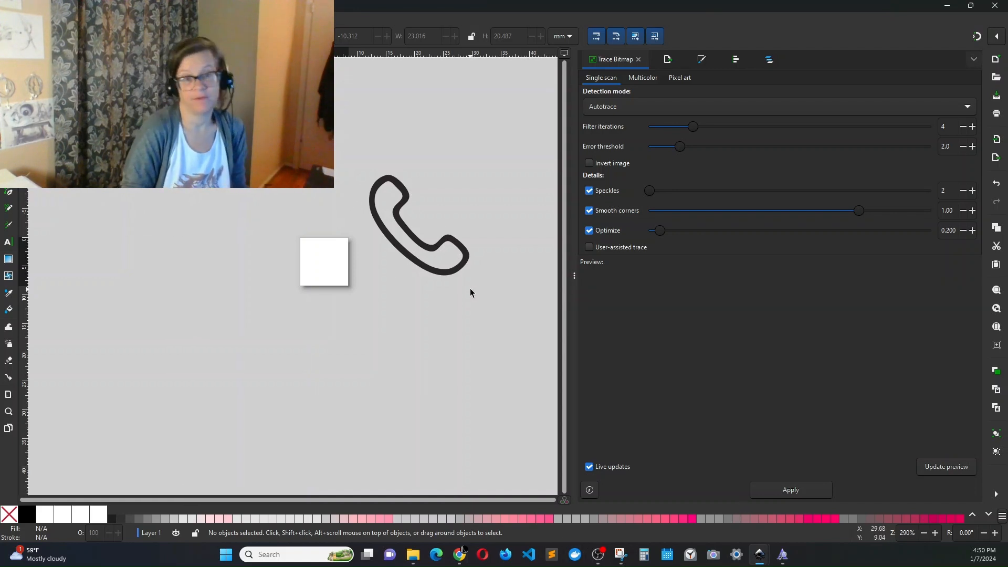
Scale the traced handset down to about 4.9 × 4.9 mm, centre it on the page and inspect its nodes.
drag(436, 257, 340, 304)
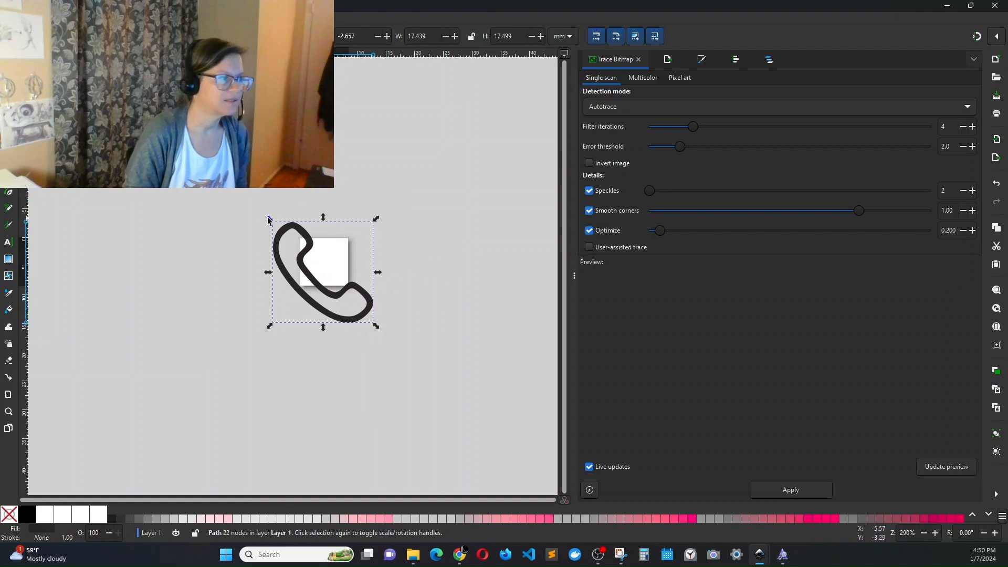
drag(270, 221, 313, 293)
drag(361, 321, 321, 272)
scroll(329, 307, up, 3)
scroll(329, 309, up, 2)
scroll(324, 316, up, 3)
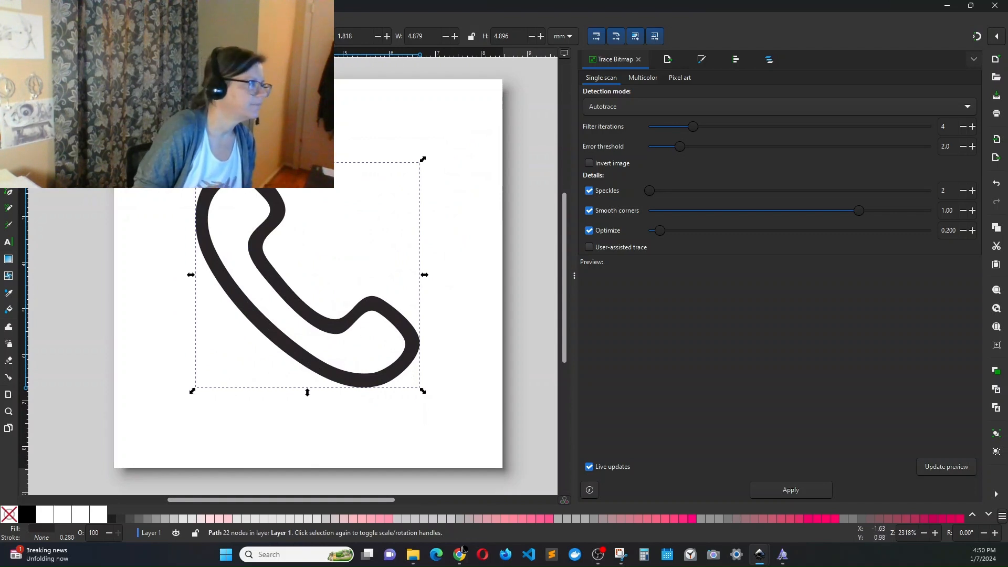
key(n)
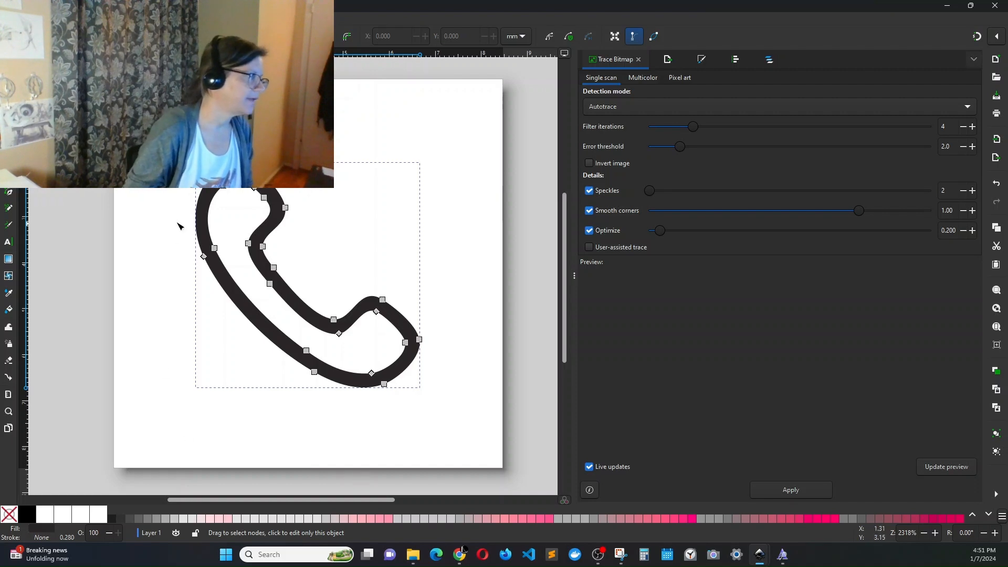
key(Escape)
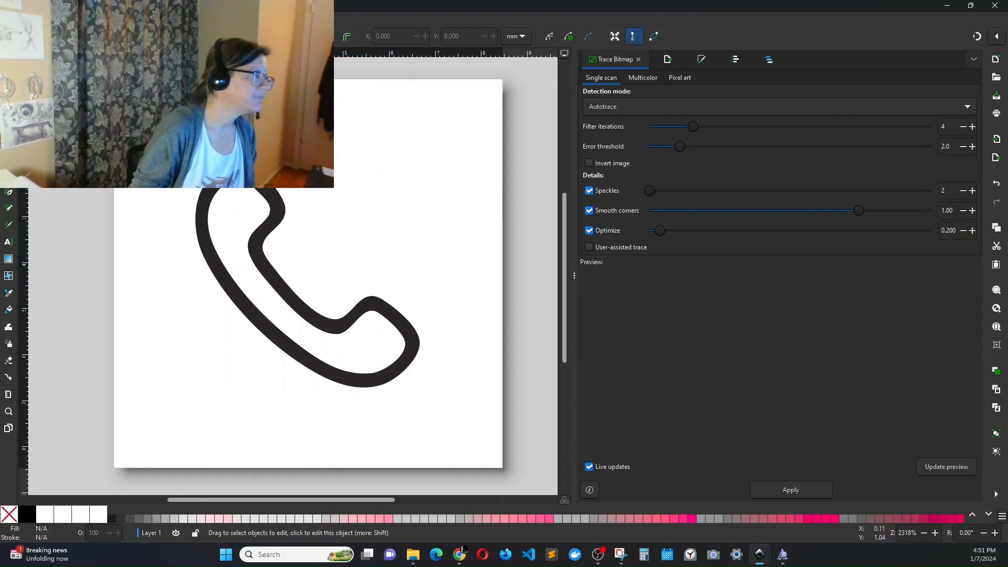
Draw a column of three swatch rectangles about 1 mm wide left of the page and fill the bottom one dark purple.
key(r)
mouse_move(57, 129)
mouse_down()
mouse_move(72, 170)
mouse_move(63, 203)
mouse_move(70, 242)
mouse_move(95, 244)
mouse_move(77, 338)
mouse_up()
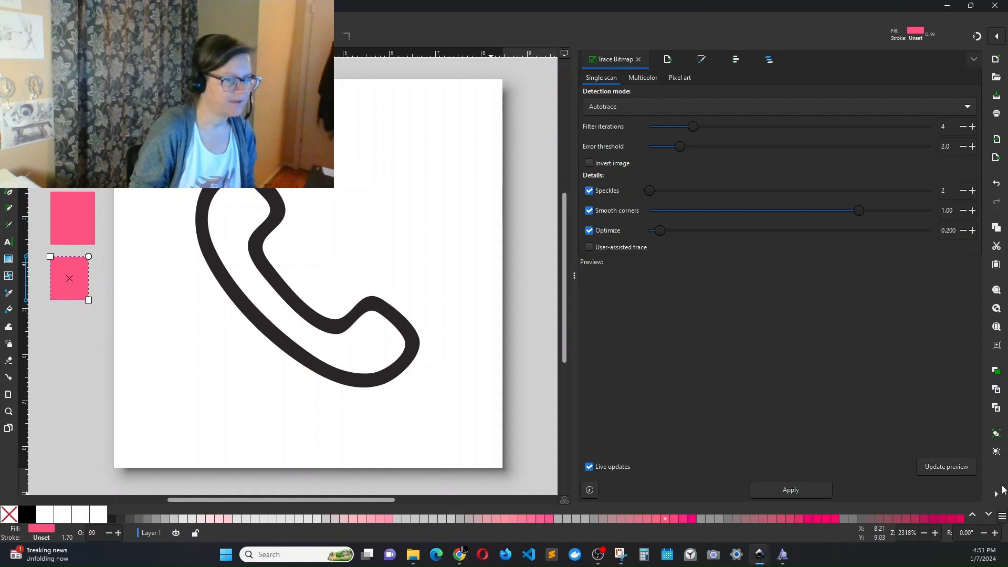
click(992, 517)
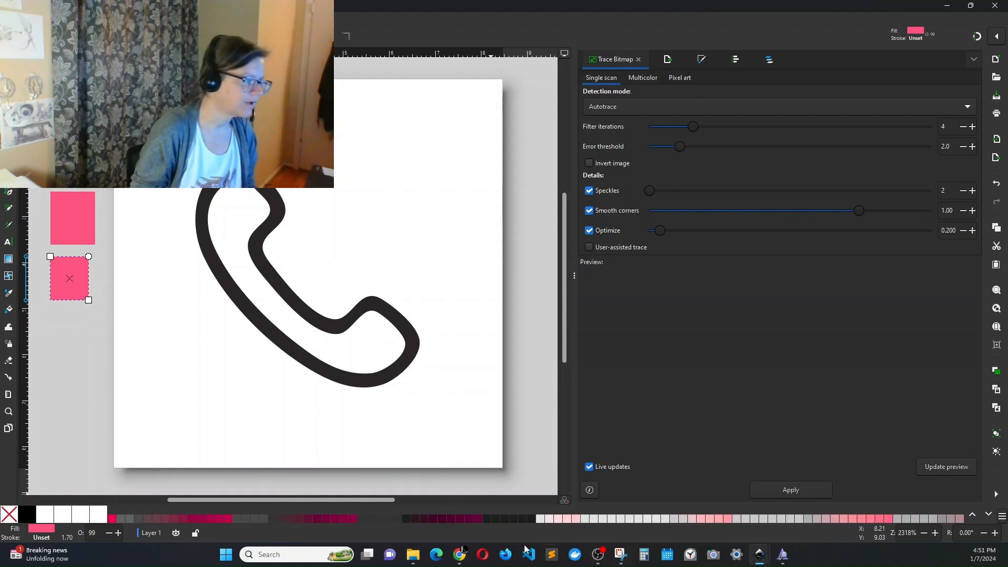
drag(476, 520, 198, 238)
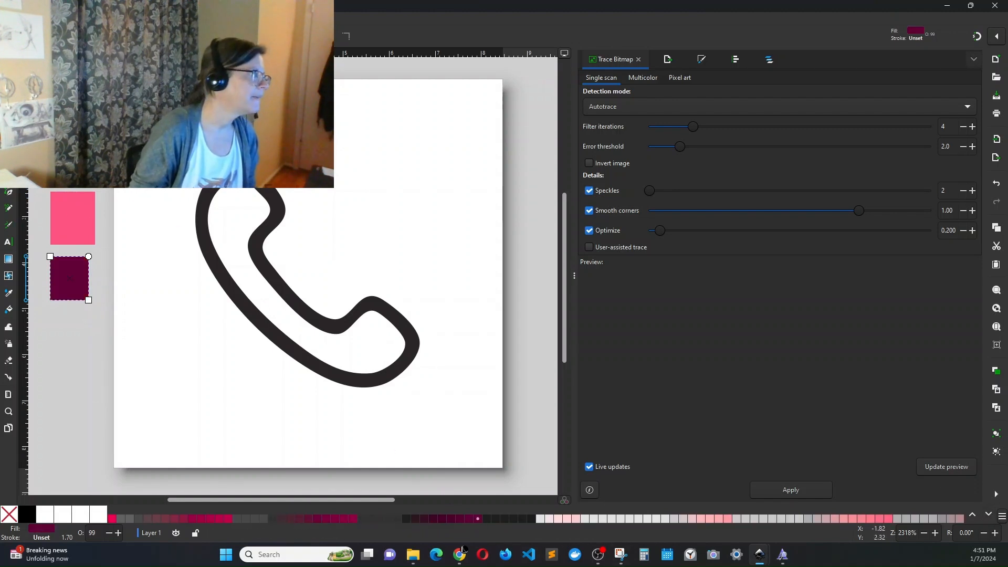
Fill the middle swatch rectangle with light orange from the colour palette.
key(s)
key(Tab)
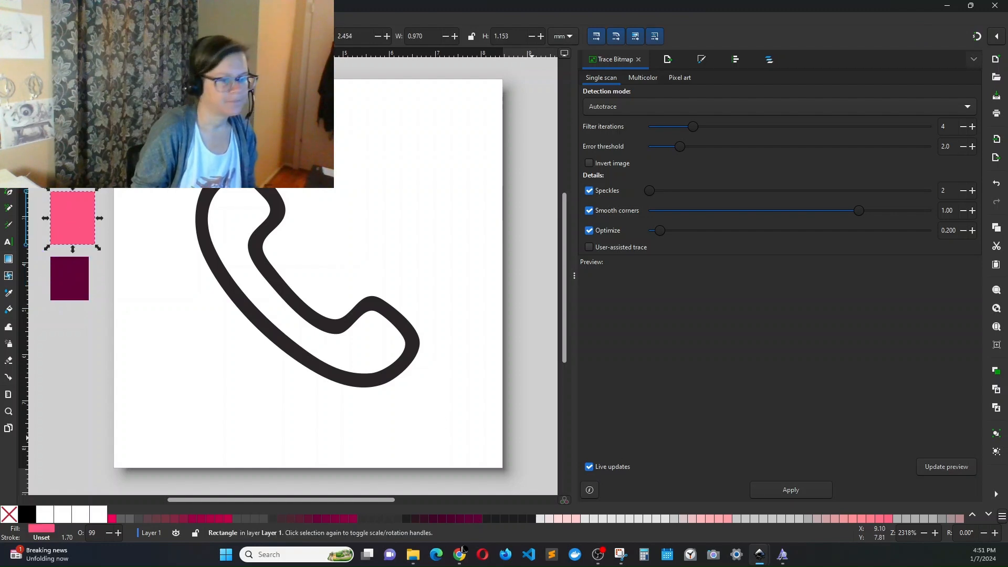
click(989, 516)
click(990, 516)
click(989, 515)
click(990, 515)
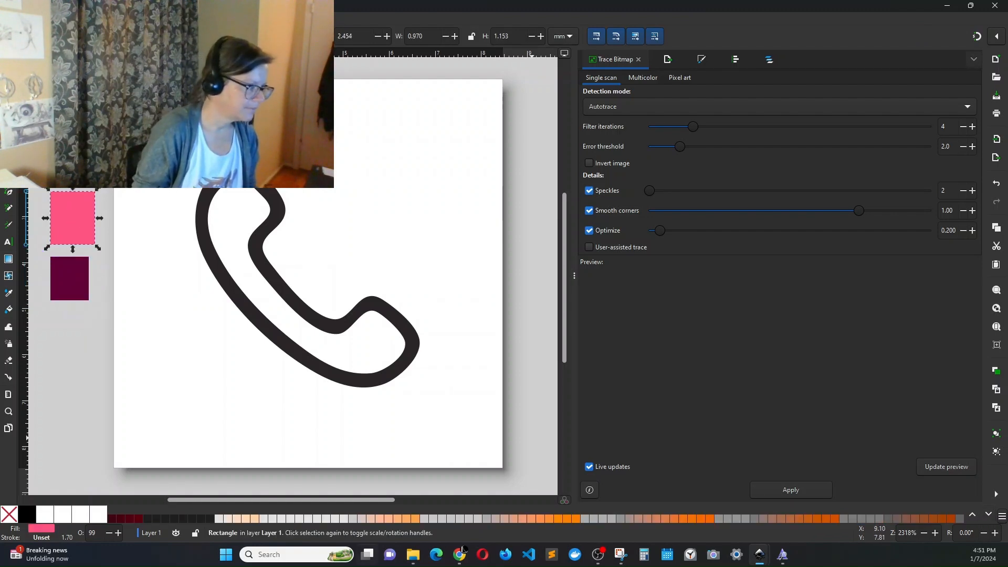
click(418, 519)
Fill the top swatch rectangle with bright green from the colour palette.
key(Tab)
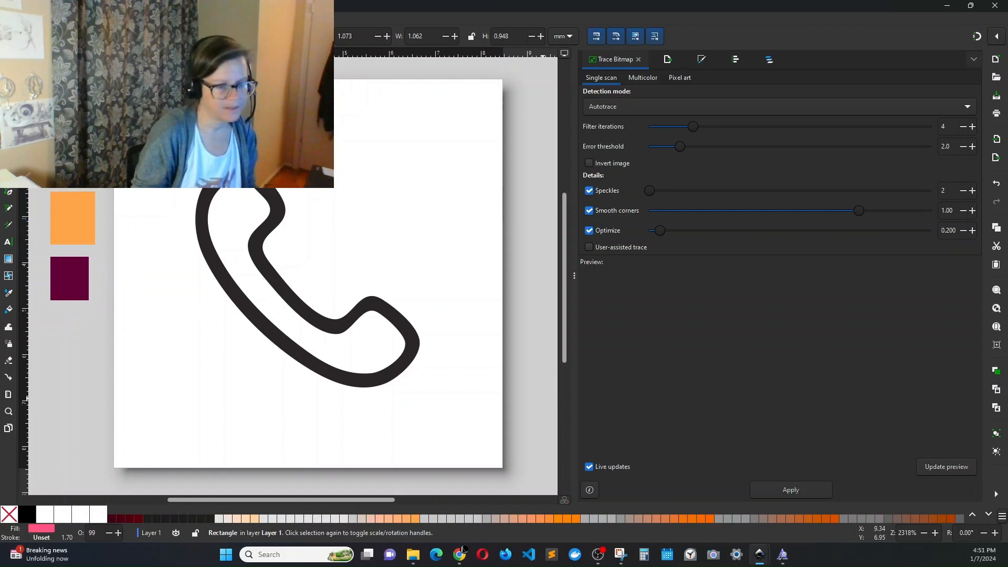
click(989, 516)
click(990, 516)
click(990, 516)
click(990, 516)
click(991, 515)
click(992, 515)
click(992, 516)
click(993, 516)
click(992, 516)
click(992, 515)
click(993, 515)
click(993, 516)
click(646, 518)
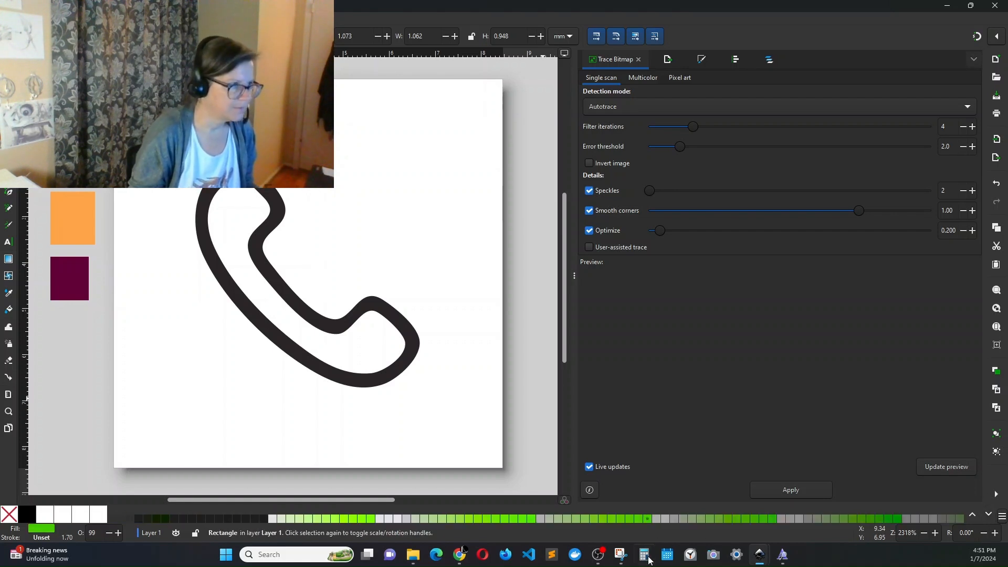
Fill the inside of the handset outline with bright green using the Paint Bucket tool and select the new shape.
click(9, 312)
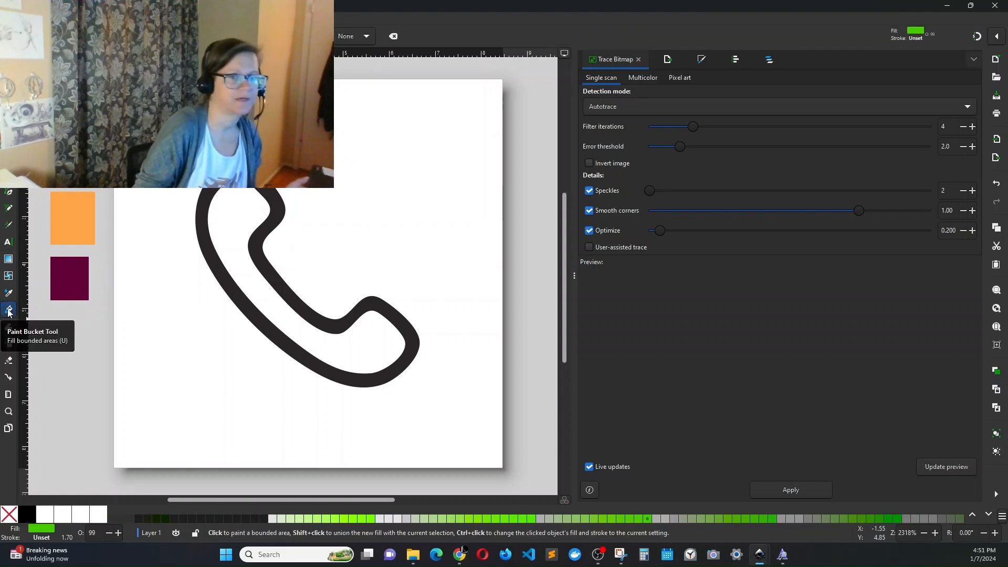
click(238, 225)
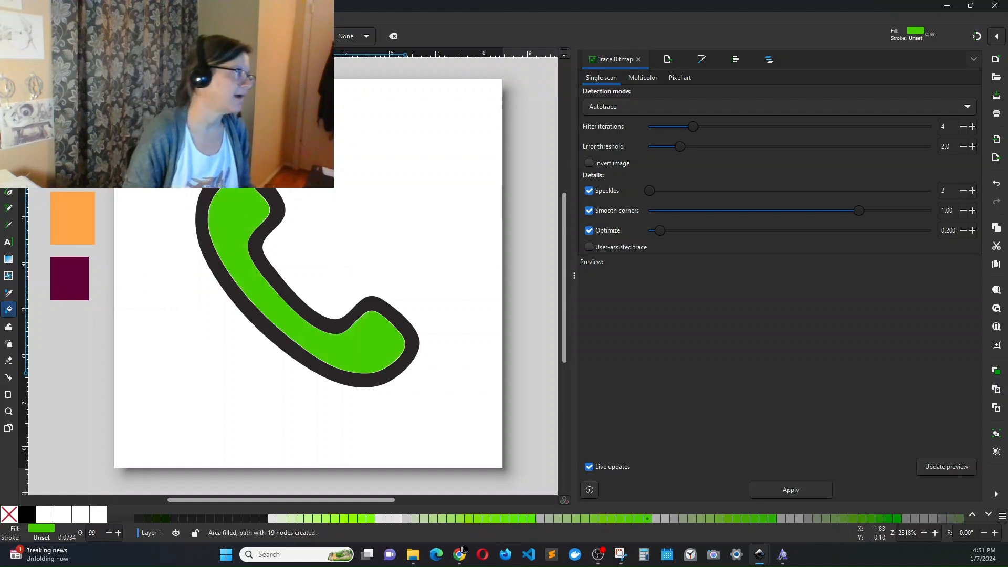
key(s)
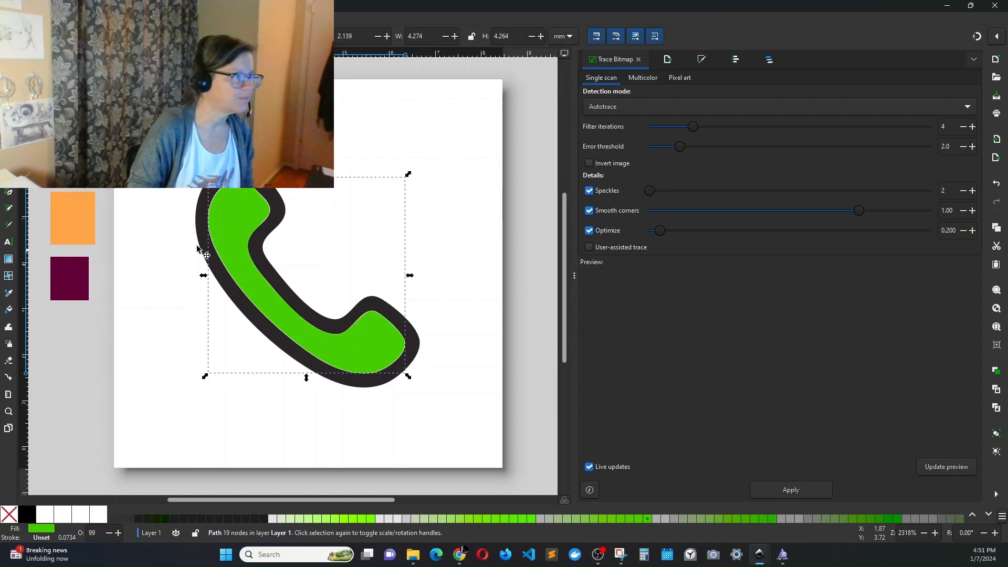
Move the solid green handset up and right off its outline and sample the orange, purple and finally green swatches onto it.
drag(230, 221, 325, 155)
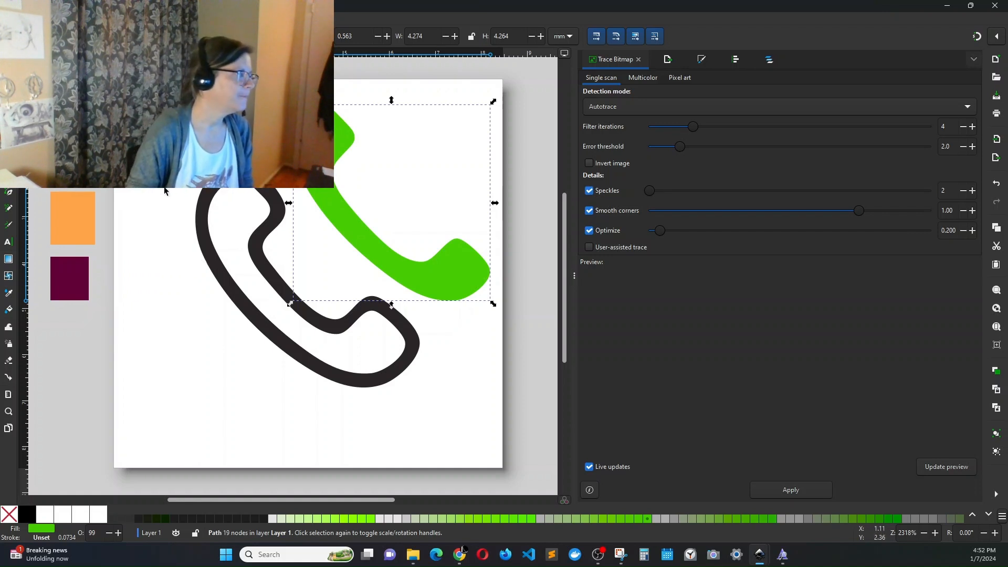
click(9, 293)
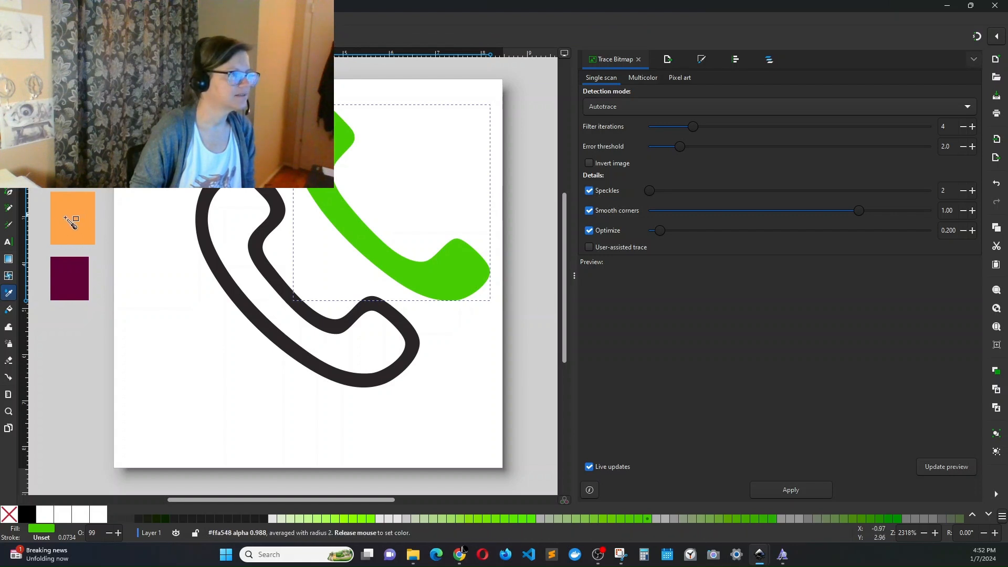
click(74, 218)
click(79, 286)
click(98, 168)
click(8, 58)
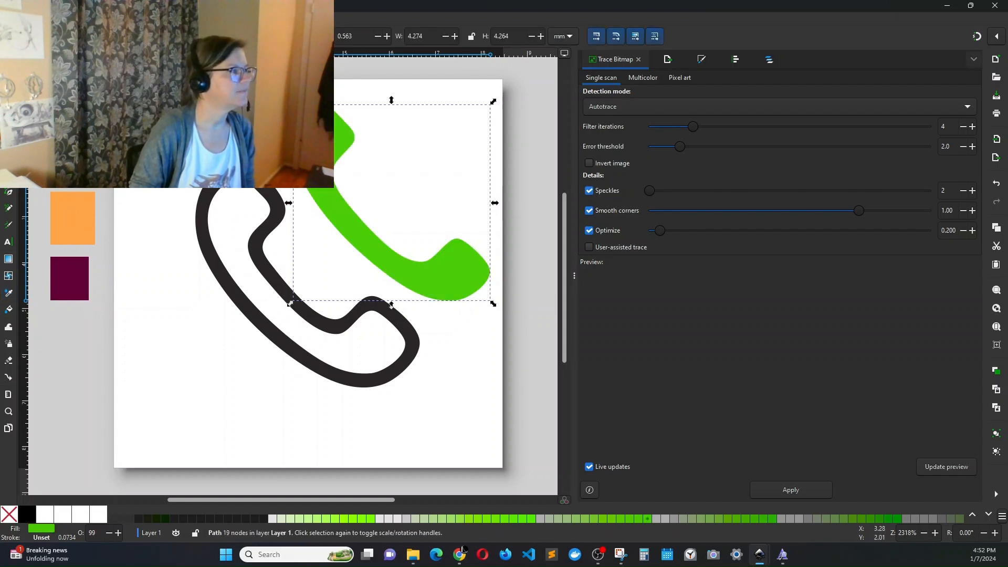
Recolour the dark handset outline by sampling the purple swatch, the orange swatch and finally the solid handset's green.
click(245, 168)
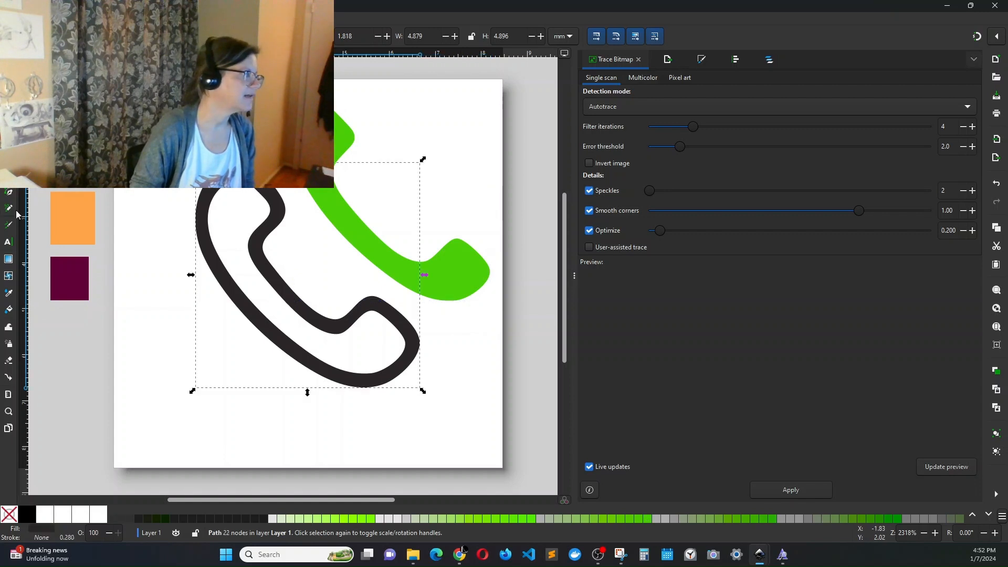
click(7, 295)
click(69, 278)
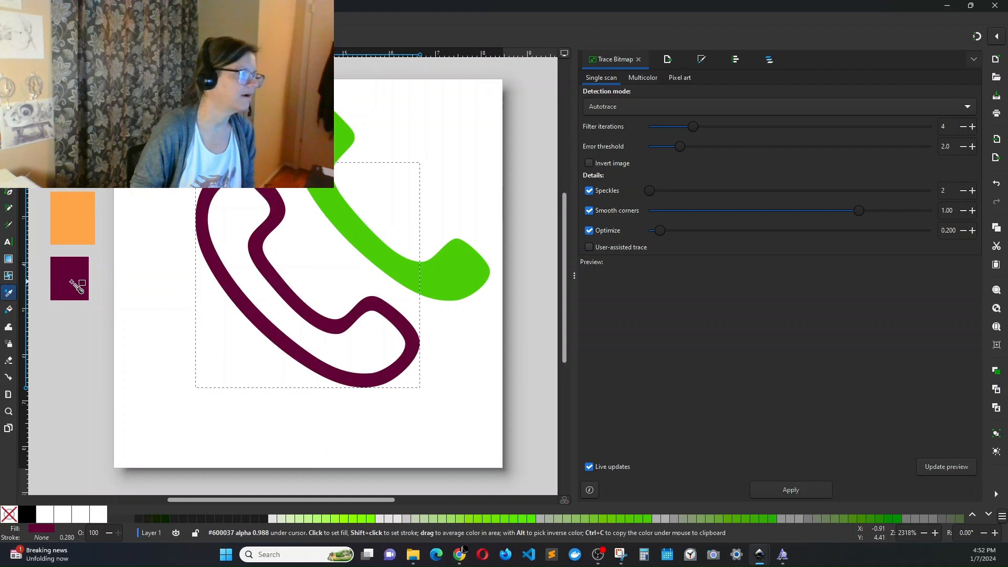
click(91, 213)
click(338, 155)
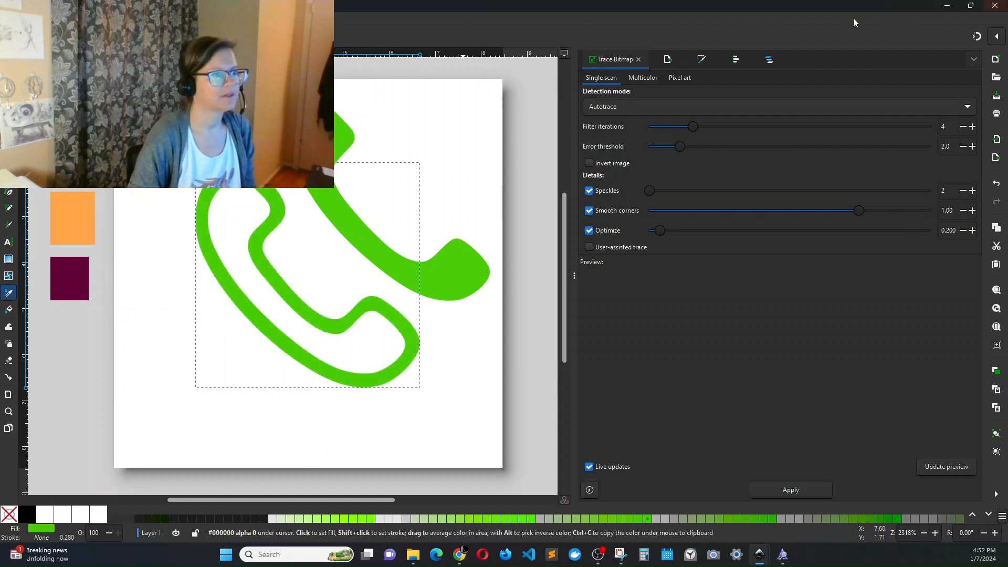
Add a flat black stroke to the green handset outline path.
click(701, 60)
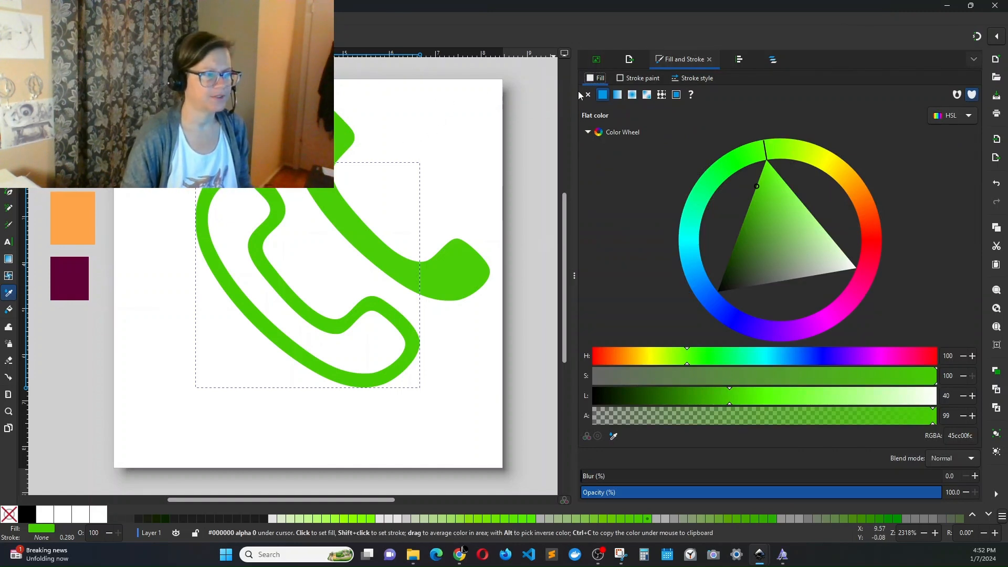
click(638, 78)
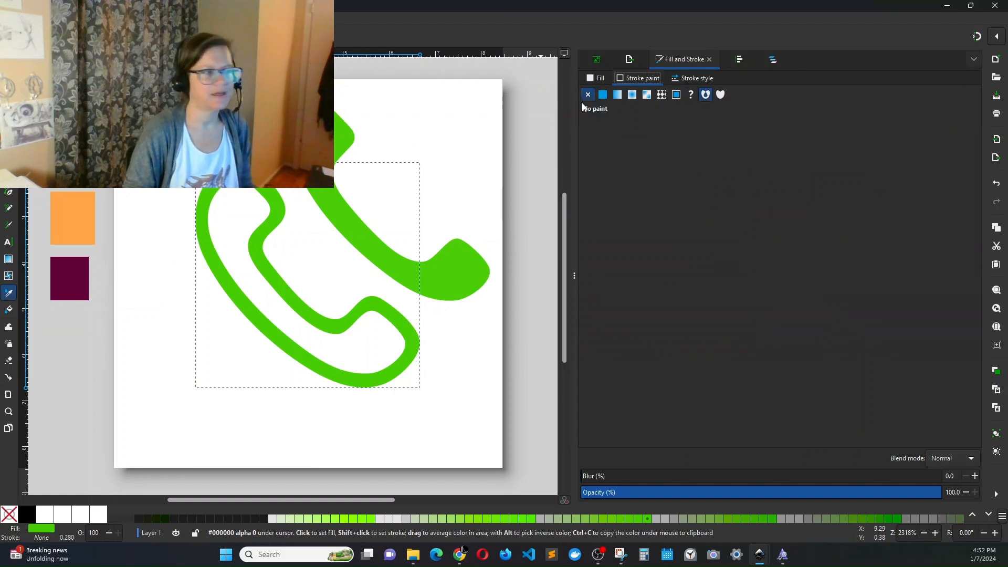
click(601, 95)
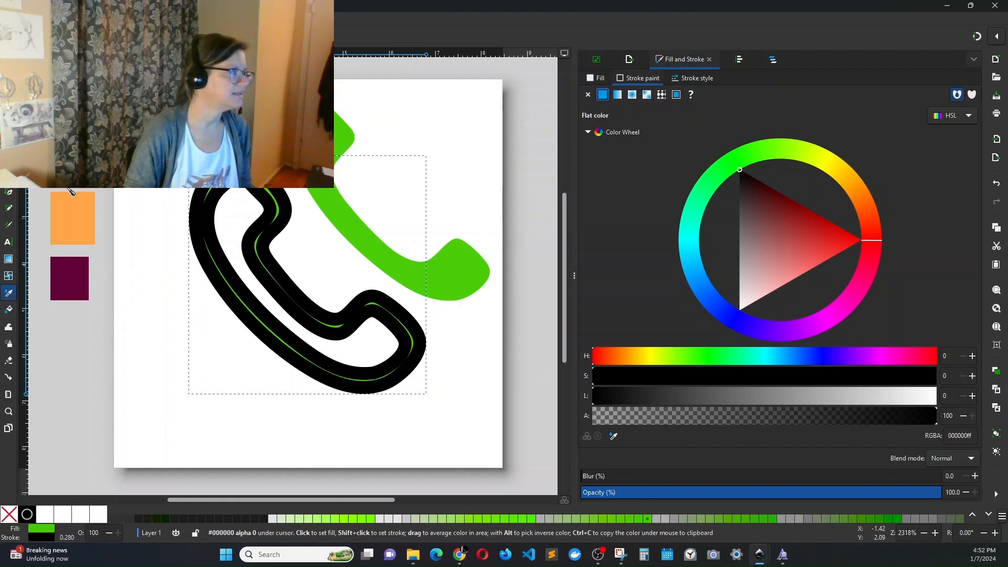
key(s)
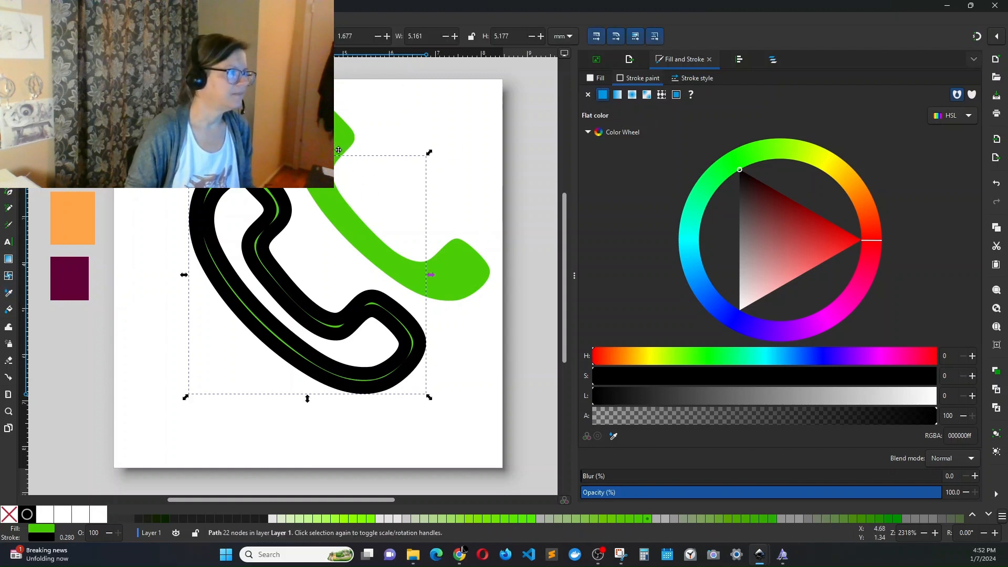
Move the two handsets apart and turn the solid green one into an unfilled shape with a flat black stroke.
click(356, 181)
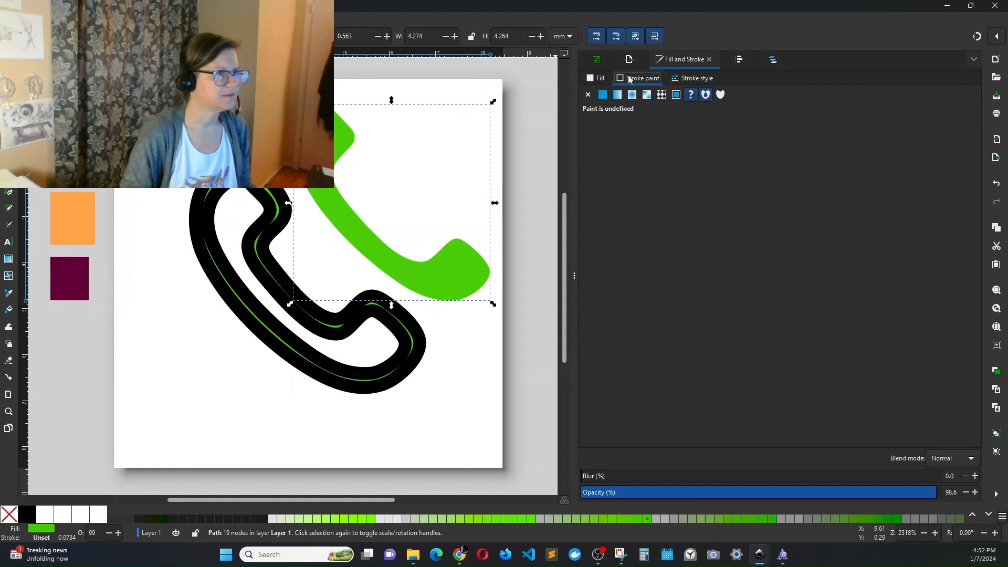
click(602, 96)
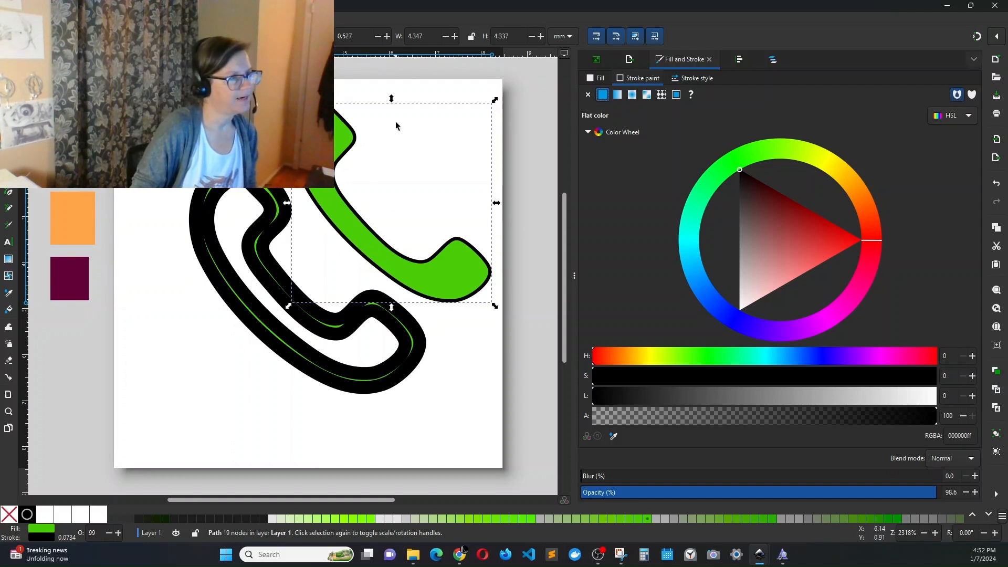
drag(248, 195, 156, 197)
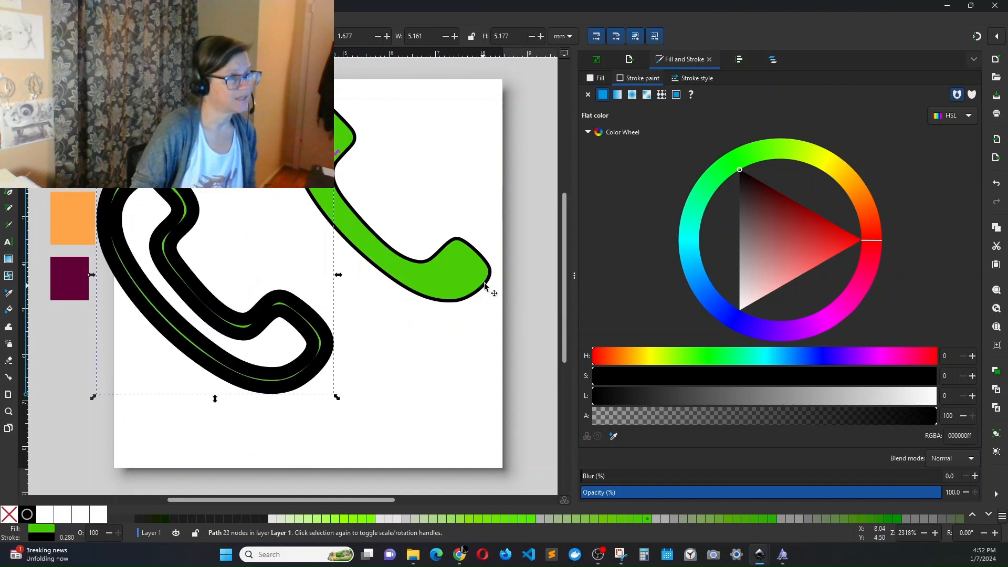
drag(490, 274, 487, 287)
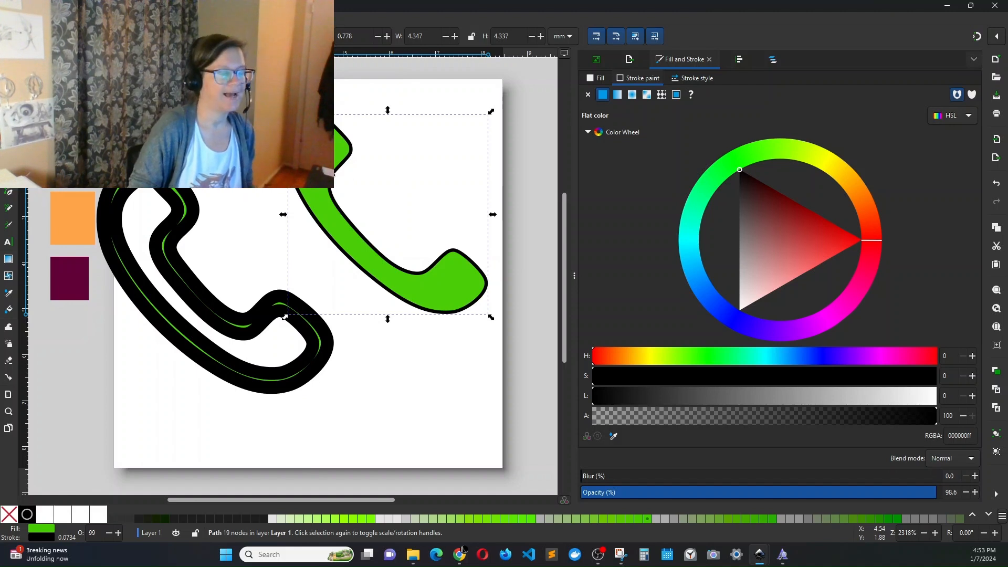
click(596, 79)
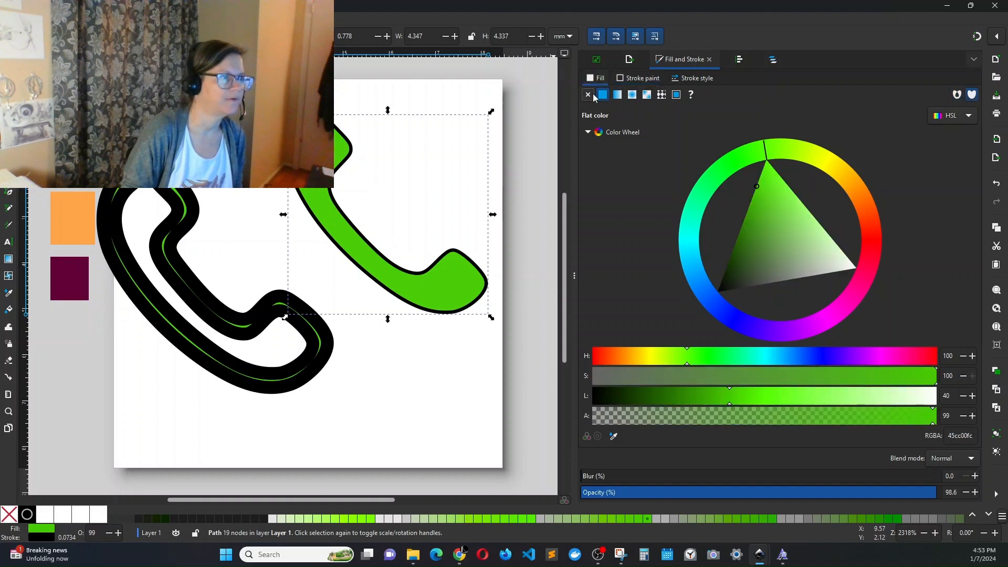
click(588, 96)
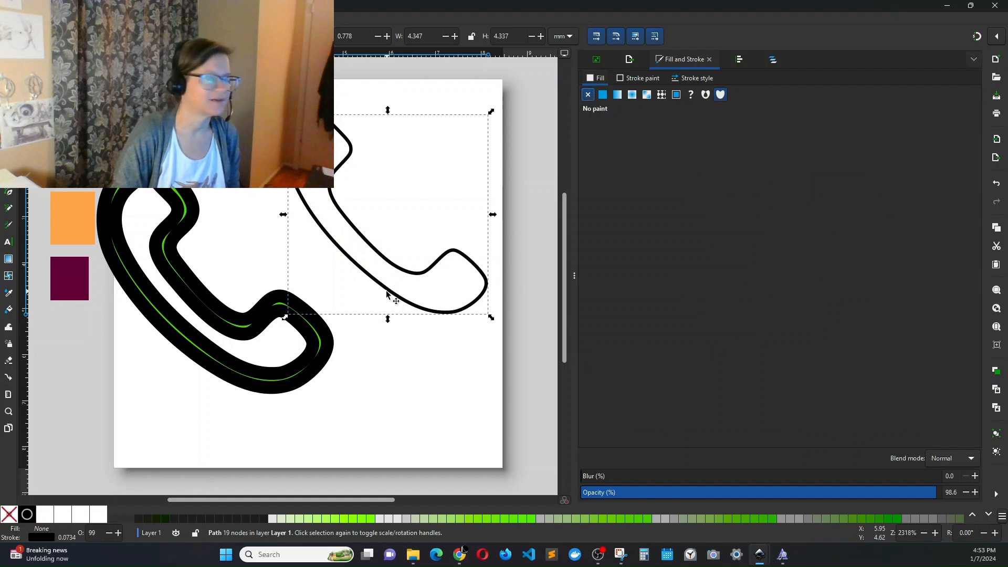
Remove the black stroke from the green-filled handset outline and move it fully onto the page to inspect its nodes.
click(166, 196)
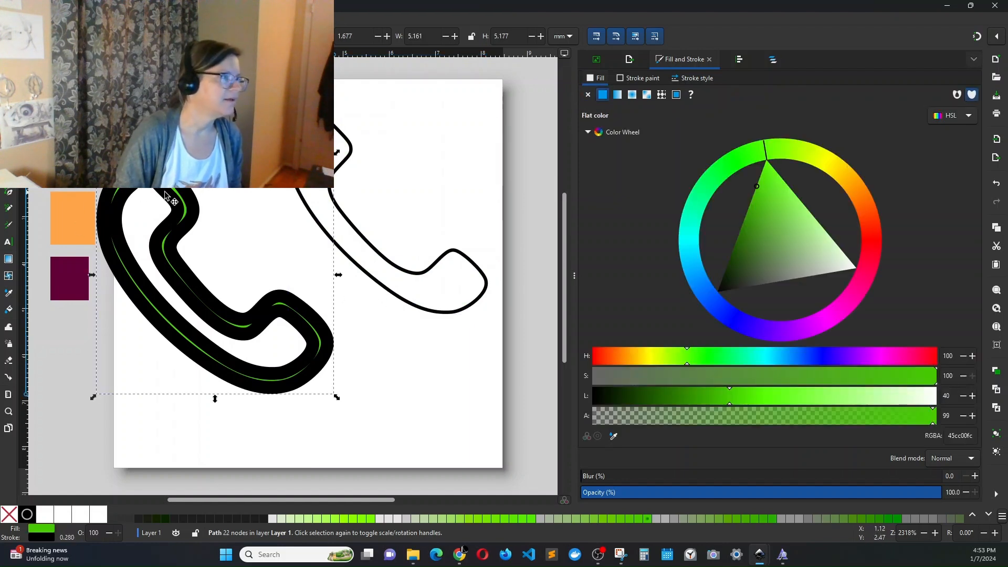
click(618, 79)
click(588, 96)
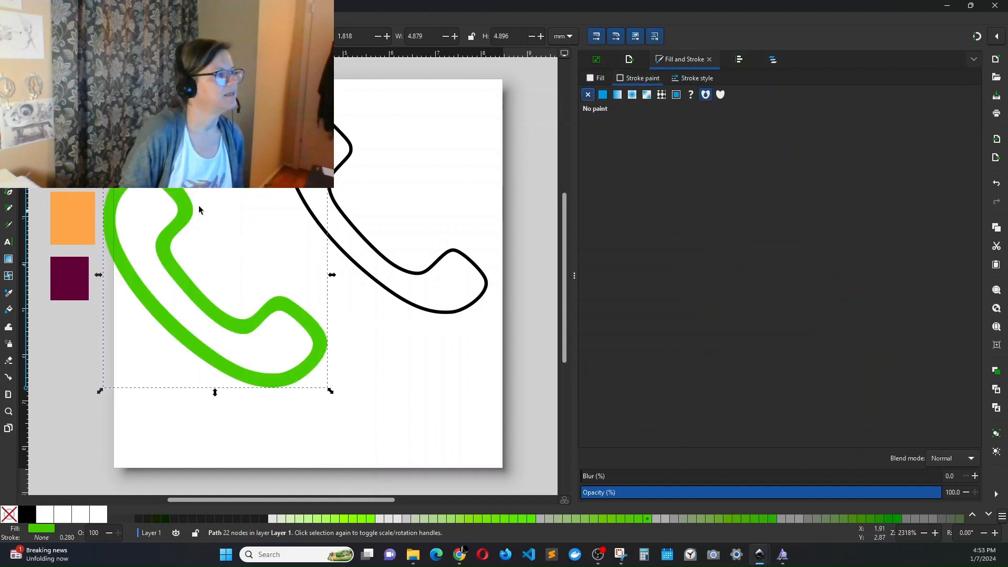
drag(168, 193, 236, 212)
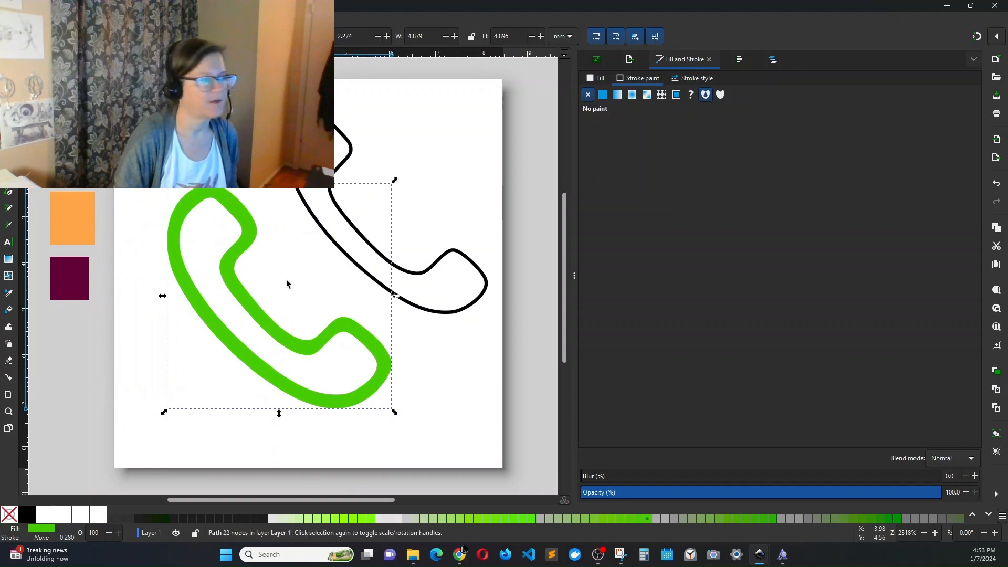
key(n)
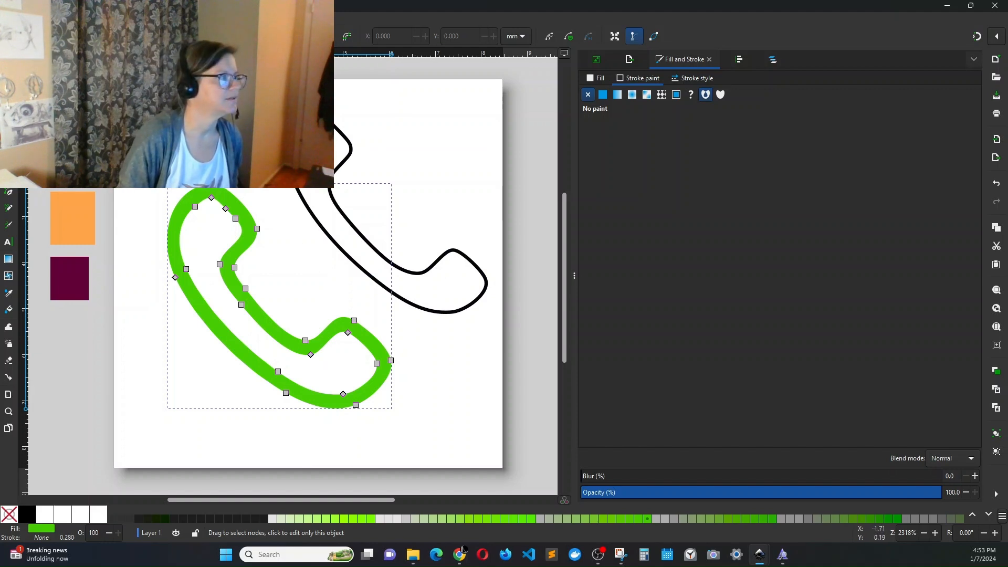
key(s)
Set the stroke width of the unfilled black handset to 1 px.
click(349, 141)
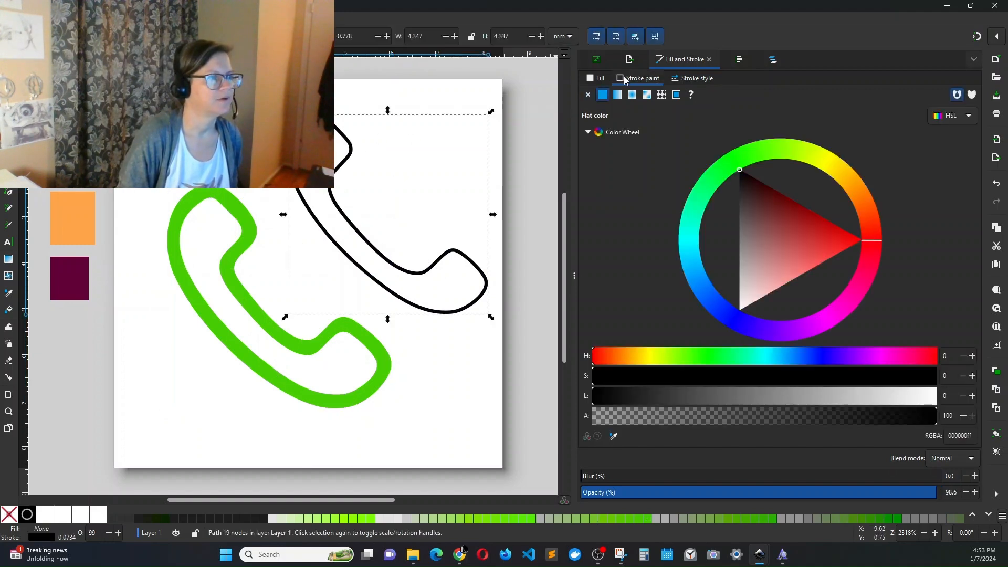
click(691, 79)
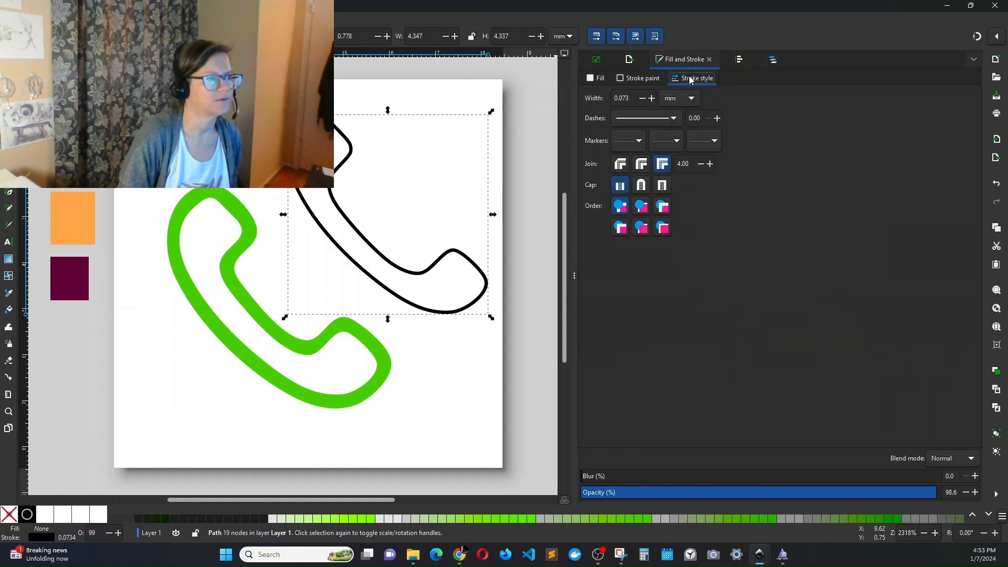
click(683, 99)
click(674, 113)
drag(633, 100, 612, 102)
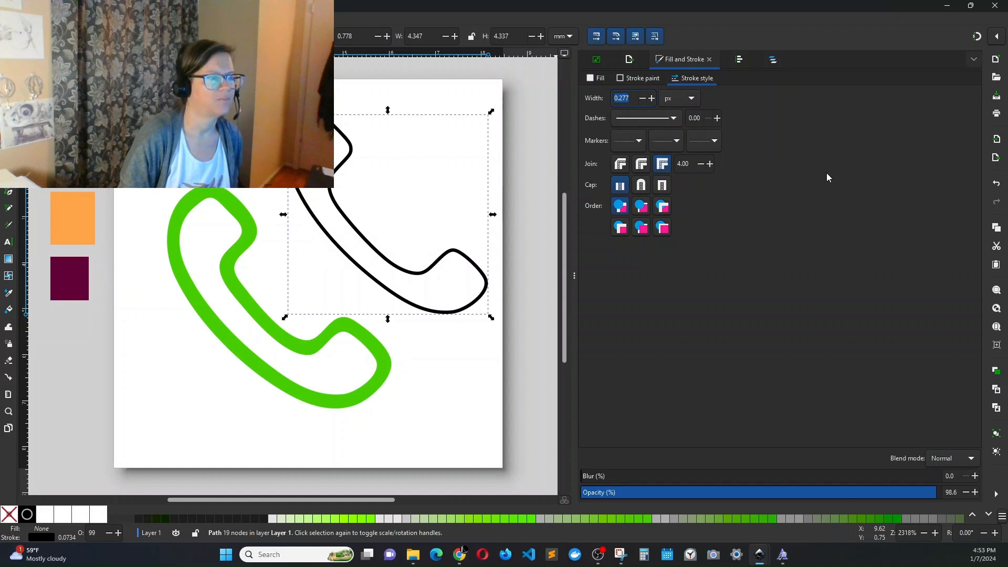
text(1)
key(Return)
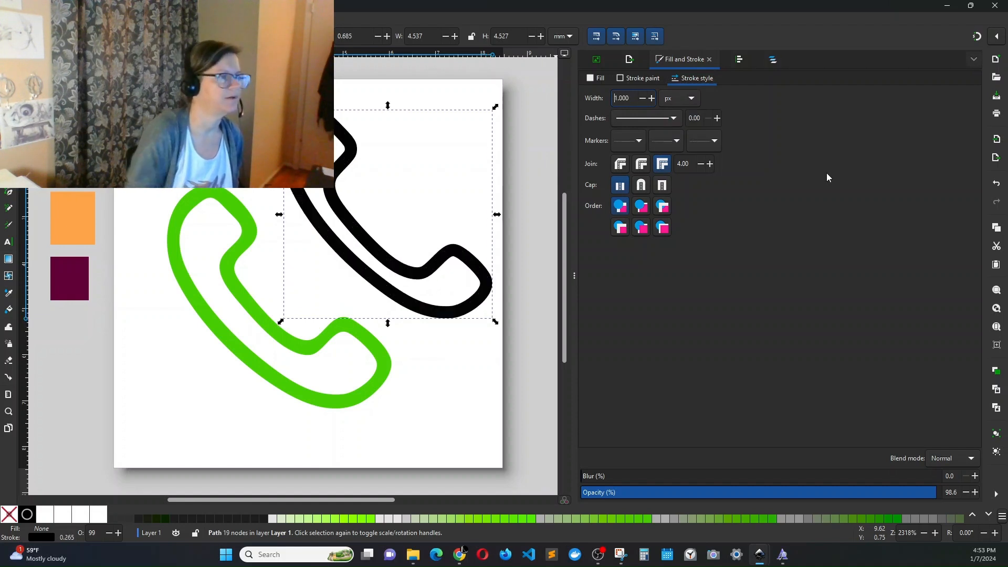